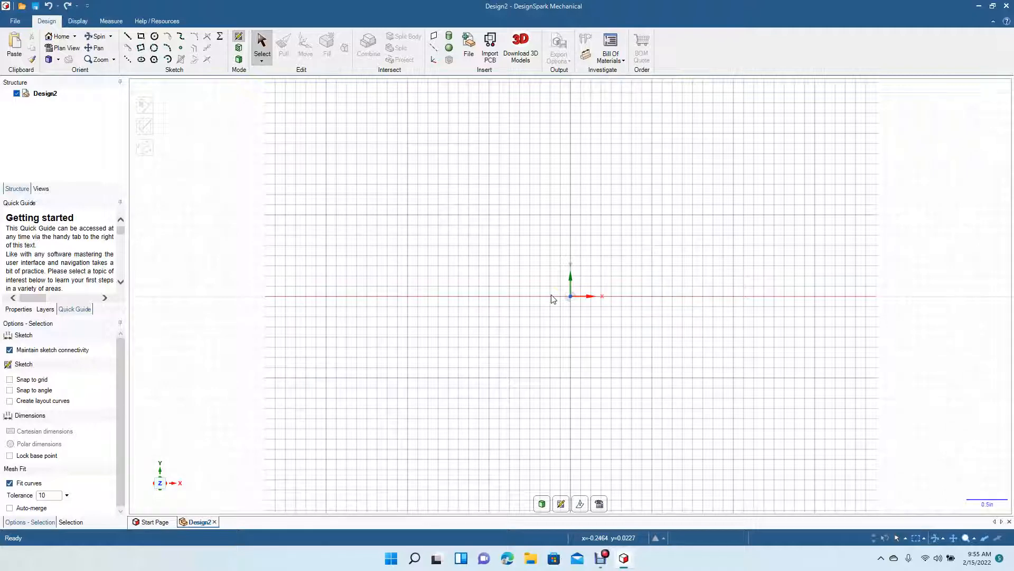
Turn on grid snapping and sketch connected lines from the origin: 0.75 in along positive X, followed by 0.75 in straight down.
{"action": "left_click", "coordinate": [129, 37]}
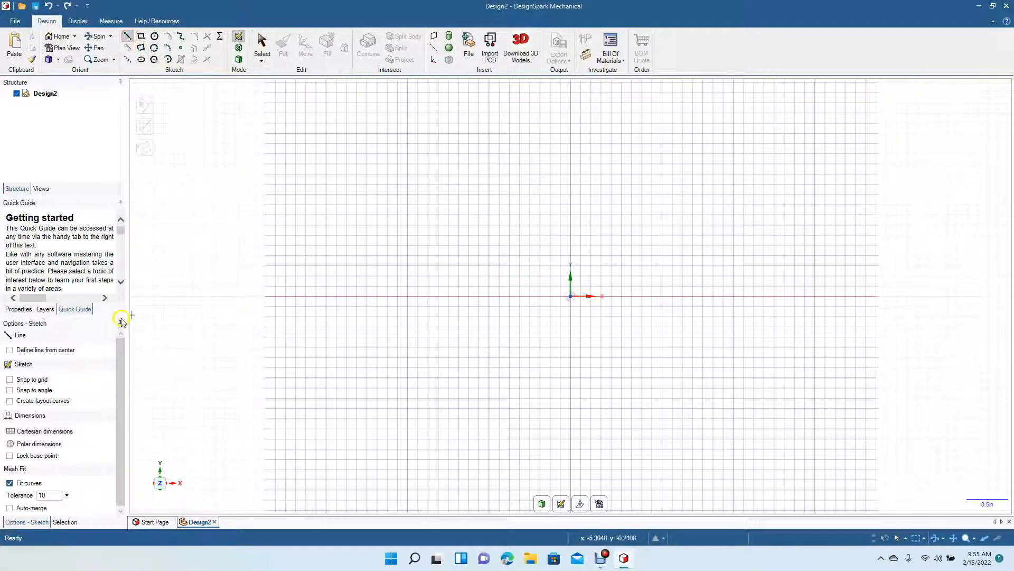
{"action": "left_click", "coordinate": [35, 379]}
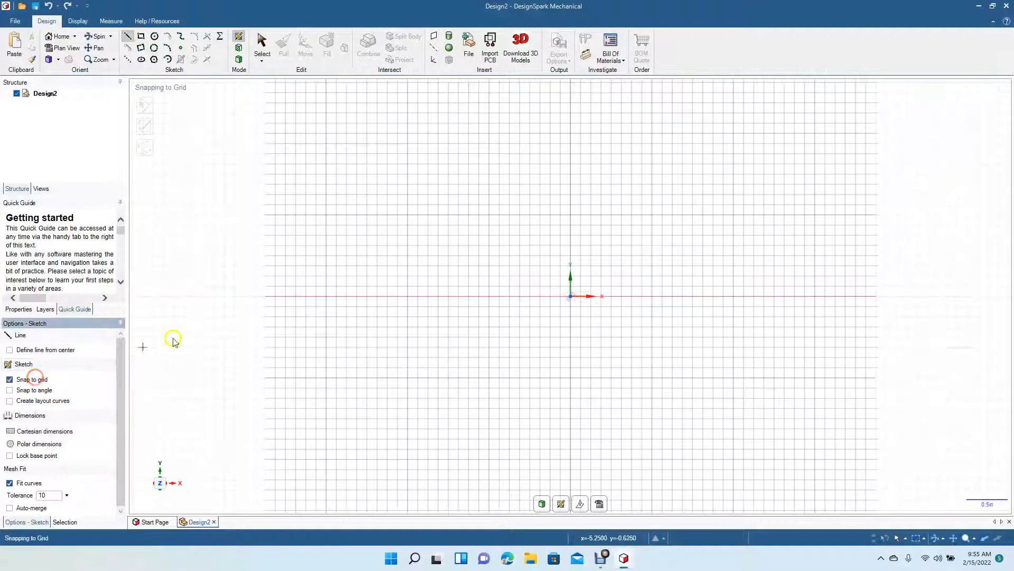
{"action": "left_click", "coordinate": [570, 297]}
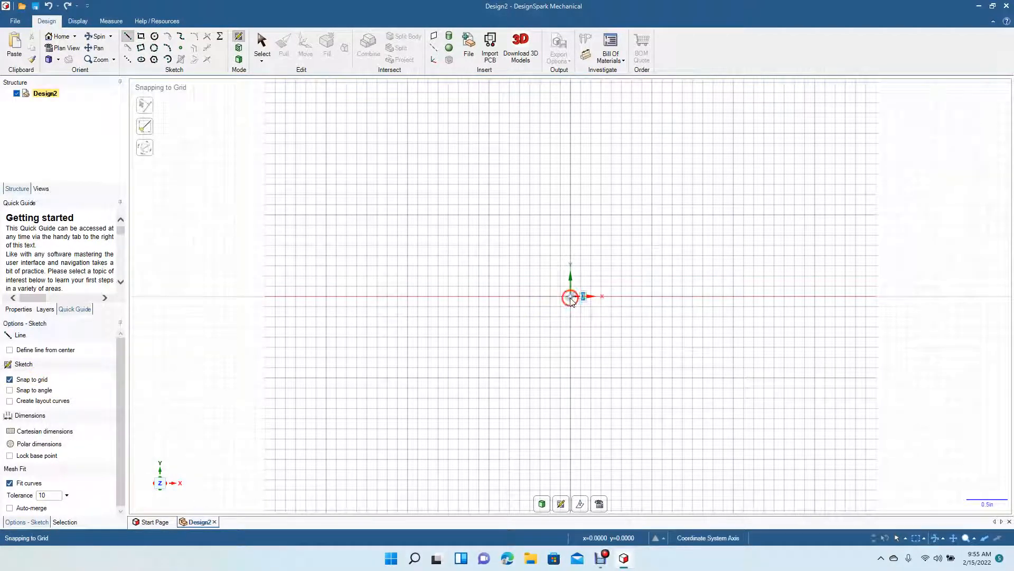
{"action": "left_click", "coordinate": [629, 297]}
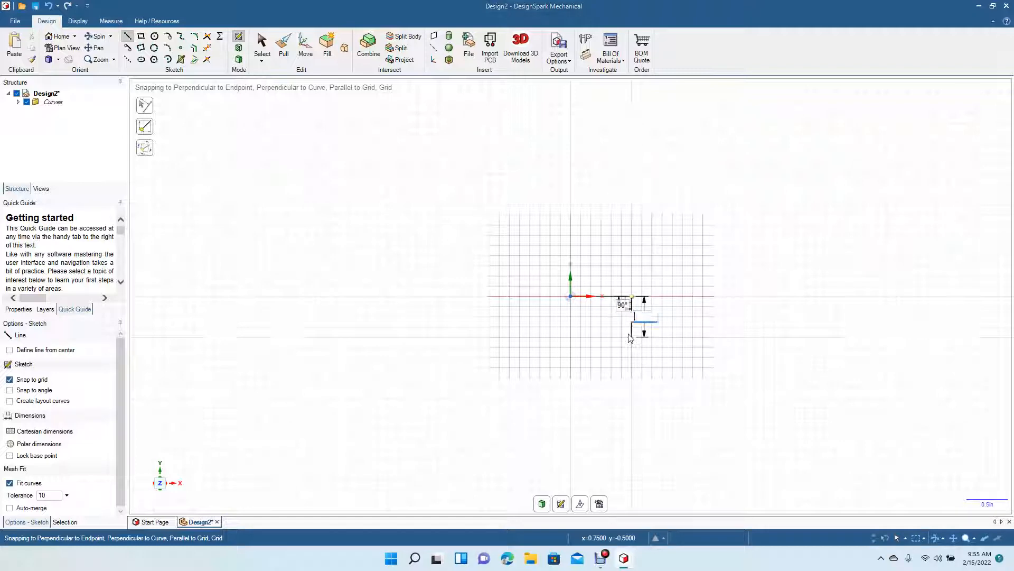
{"action": "left_click", "coordinate": [632, 360]}
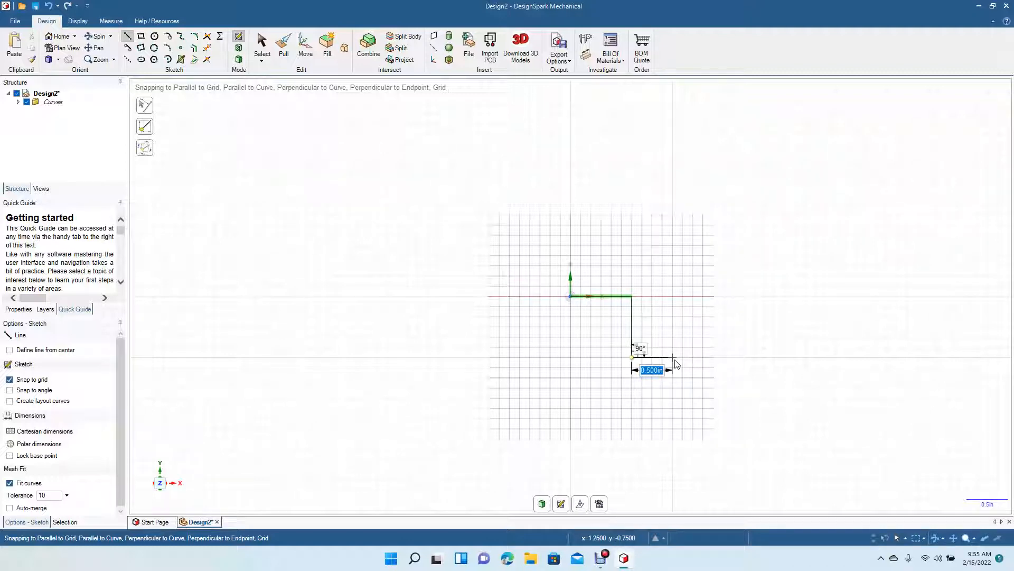
Continue the profile with a 1.75 in horizontal line outward and a 1.25 in vertical line downward.
{"action": "type", "text": "1.75"}
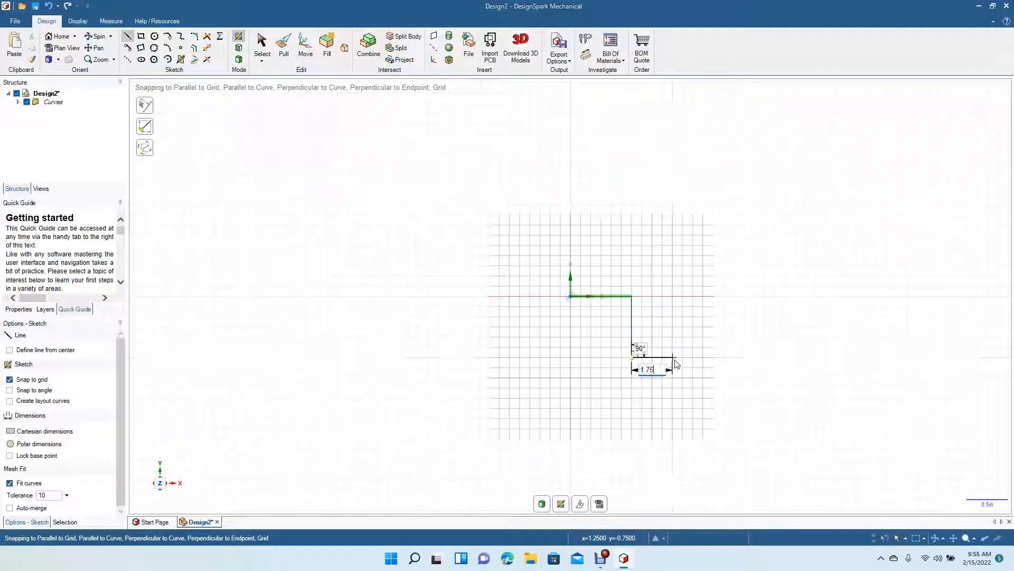
{"action": "key", "text": "Return"}
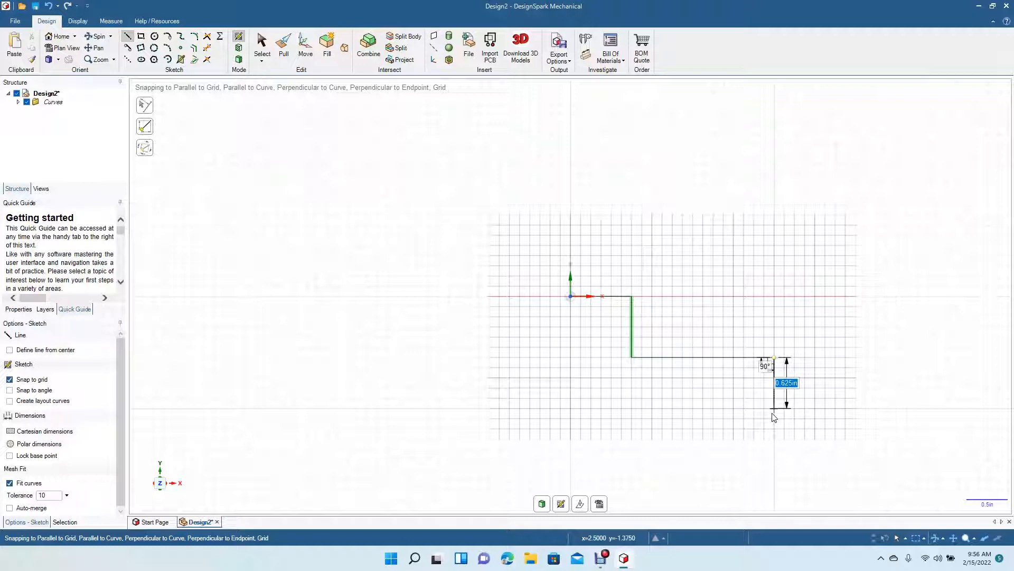
{"action": "type", "text": "1.25"}
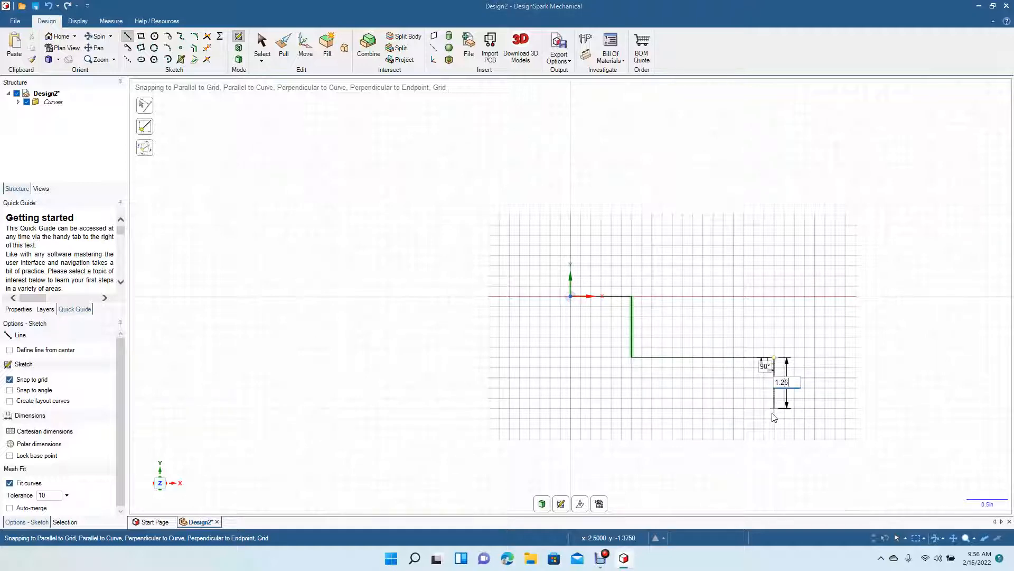
{"action": "left_click", "coordinate": [774, 459]}
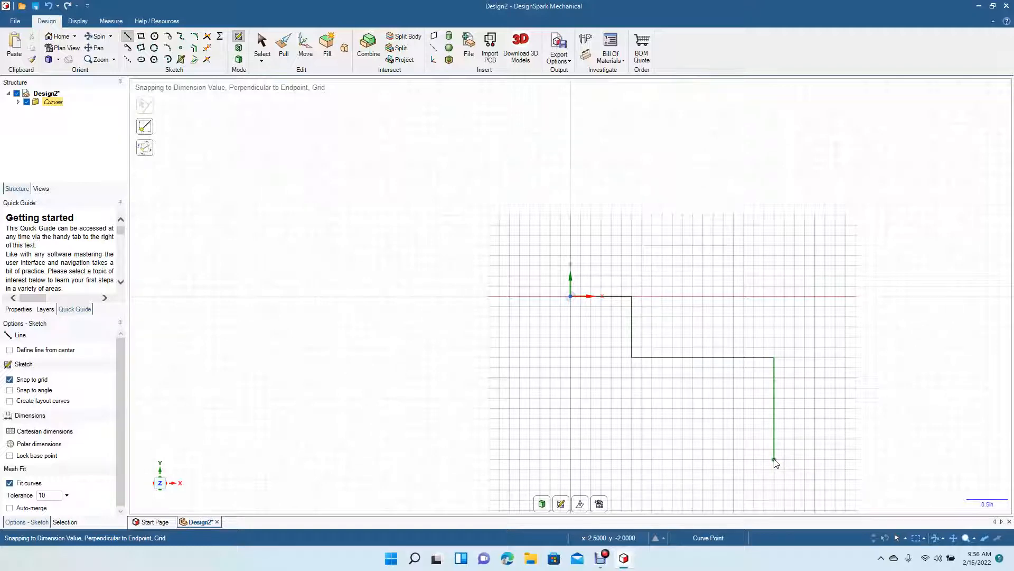
Sketch a square tab on the profile's outer side with lines 0.25 in outward, 0.25 in down and 0.25 in back.
{"action": "left_click", "coordinate": [775, 460]}
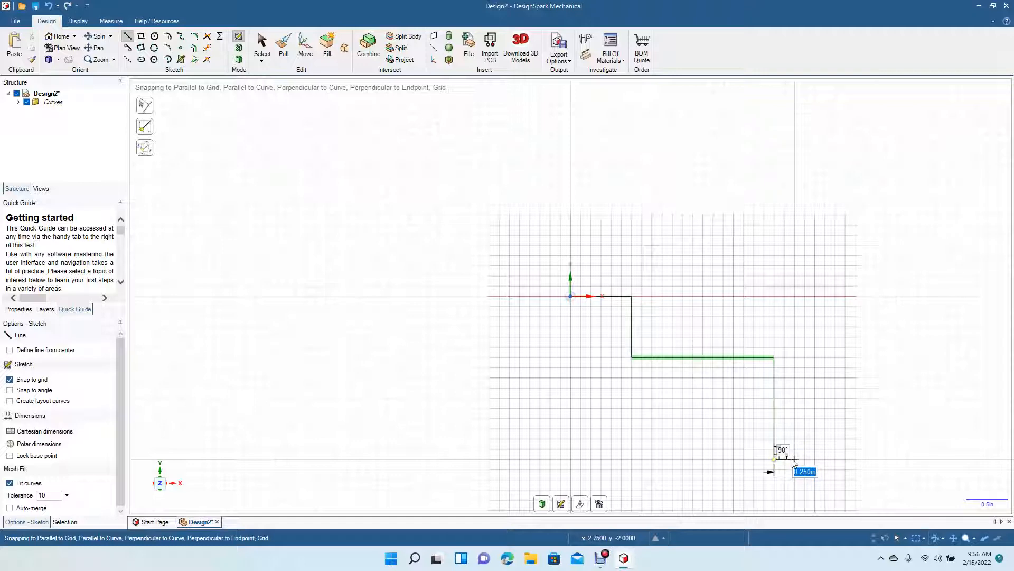
{"action": "double_click", "coordinate": [792, 459]}
{"action": "left_click", "coordinate": [793, 459]}
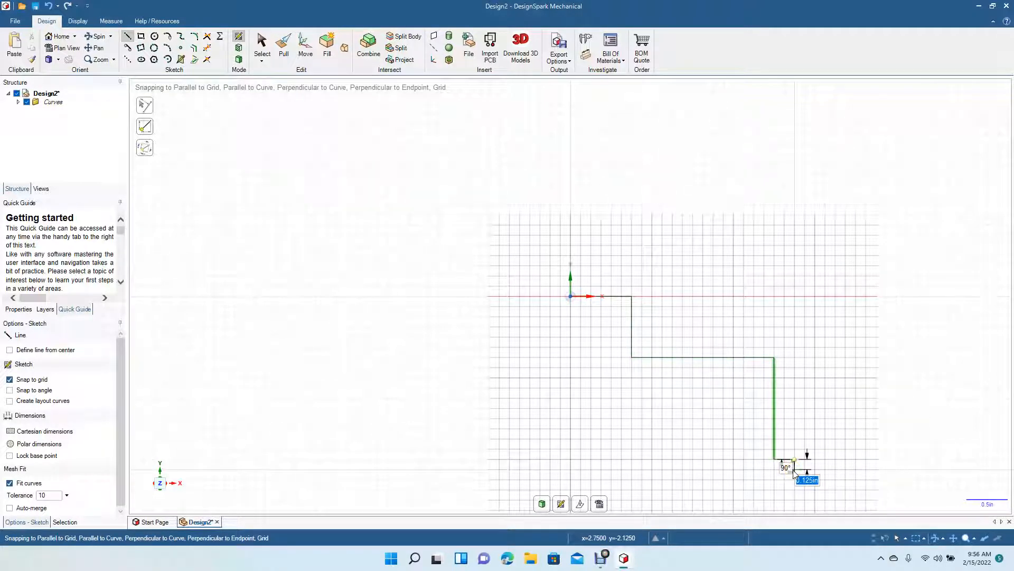
{"action": "left_click", "coordinate": [794, 478]}
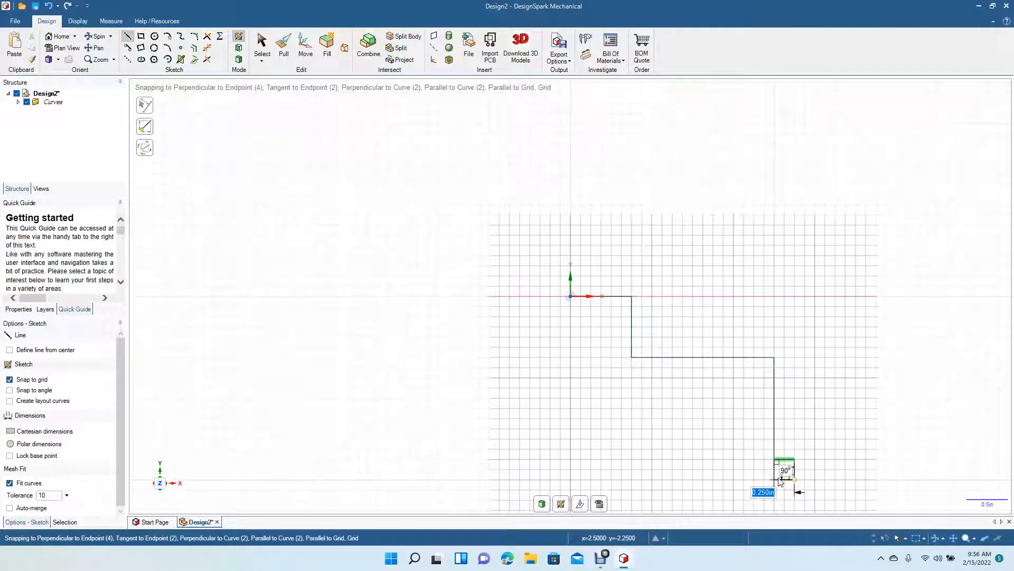
{"action": "left_click", "coordinate": [778, 479]}
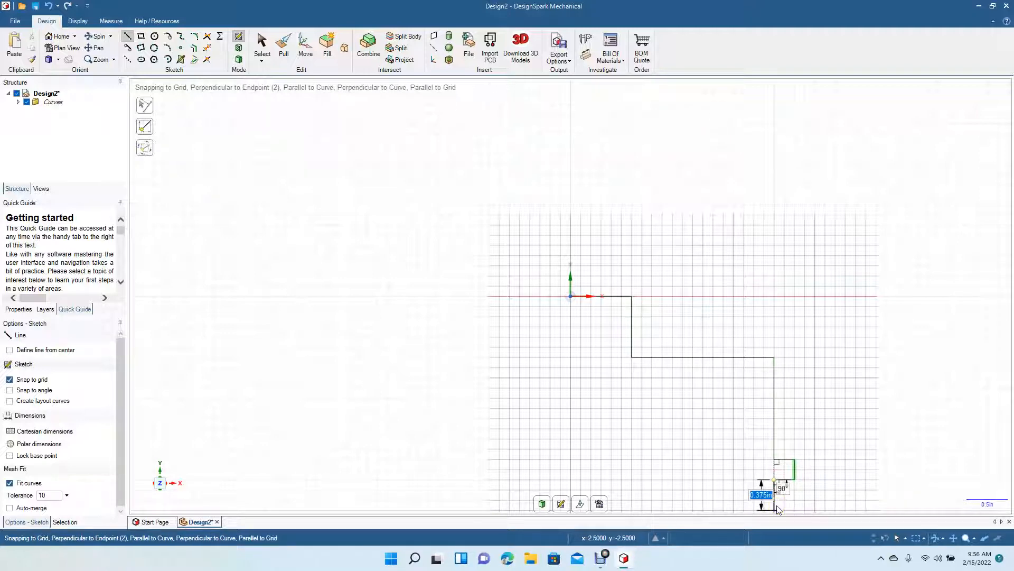
Add a 0.75 in vertical line downward from the tab's inner corner and end the line chain there.
{"action": "key", "text": "BackSpace"}
{"action": "type", "text": ".75"}
{"action": "key", "text": "Return"}
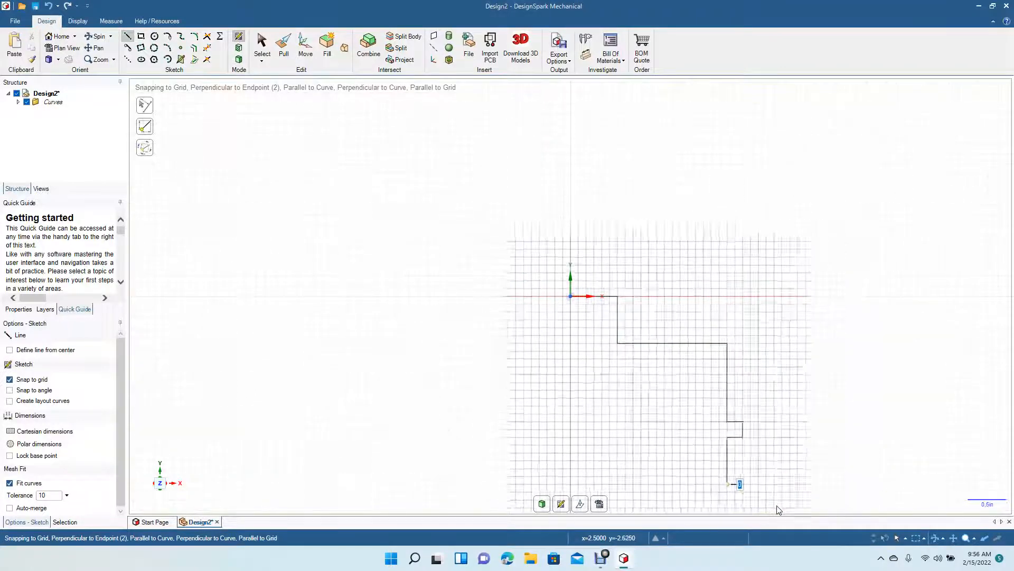
{"action": "left_click_drag", "start_coordinate": [706, 459], "coordinate": [664, 460]}
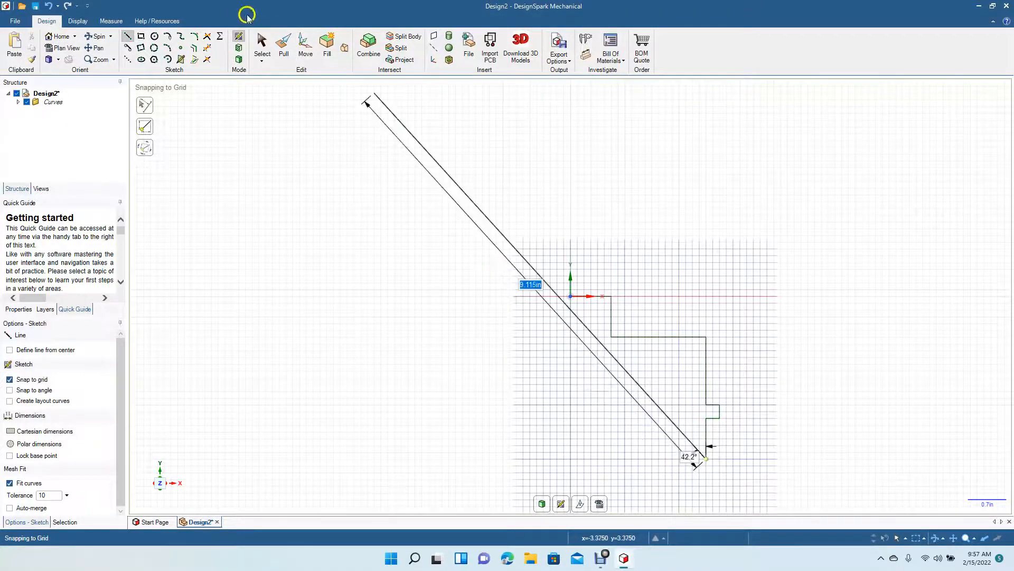
{"action": "left_click", "coordinate": [262, 43]}
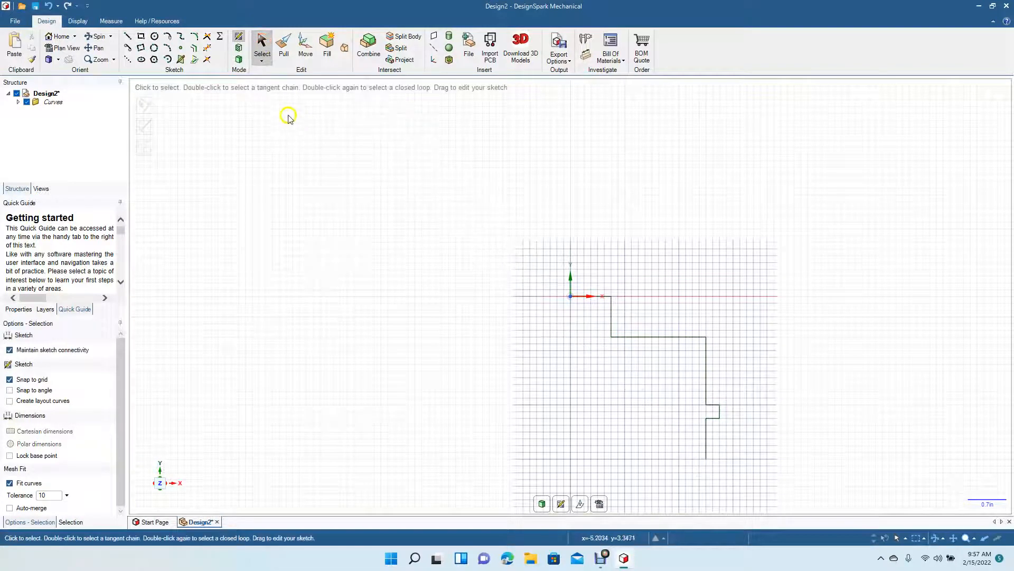
Draw a separate 1.75 in horizontal reference line starting on the Y axis 3 in below the origin.
{"action": "left_click", "coordinate": [127, 36]}
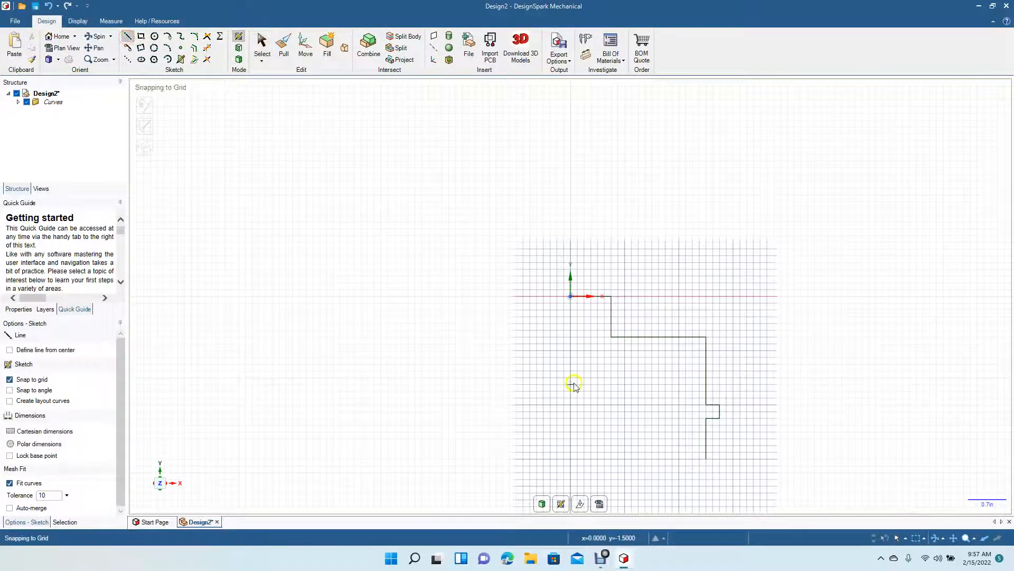
{"action": "left_click", "coordinate": [573, 461]}
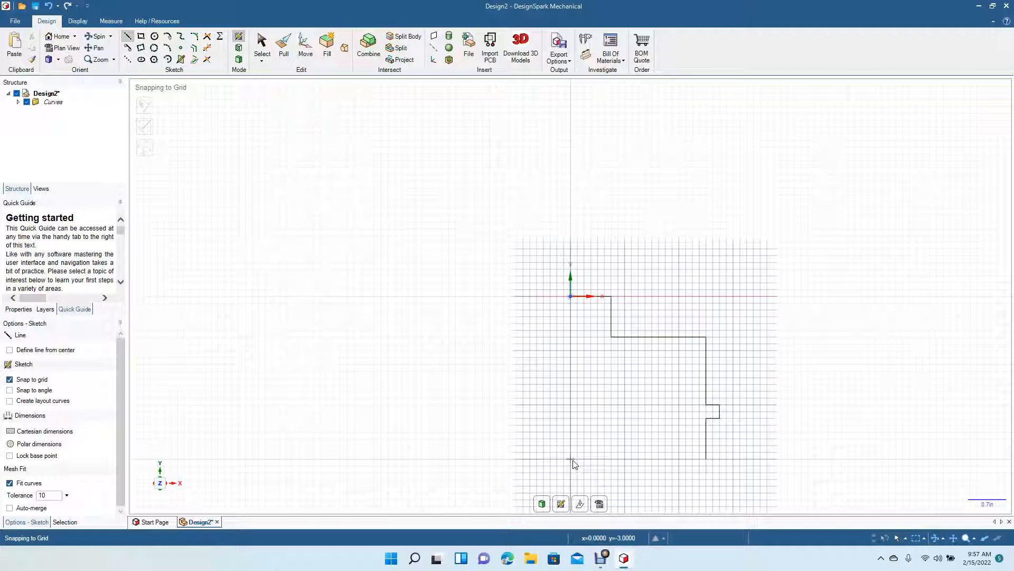
{"action": "left_click", "coordinate": [572, 459]}
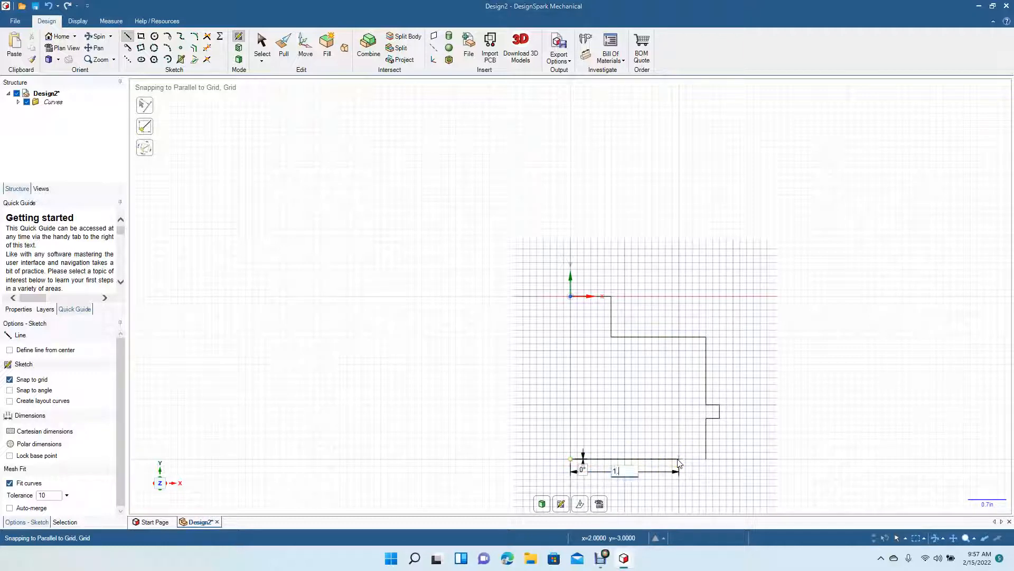
{"action": "left_click", "coordinate": [666, 460]}
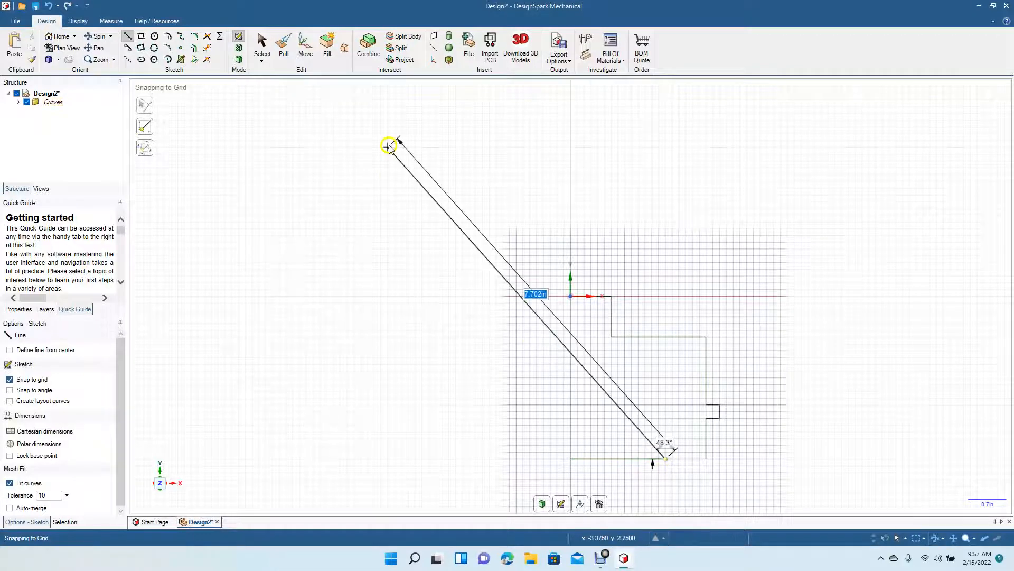
{"action": "left_click", "coordinate": [257, 48]}
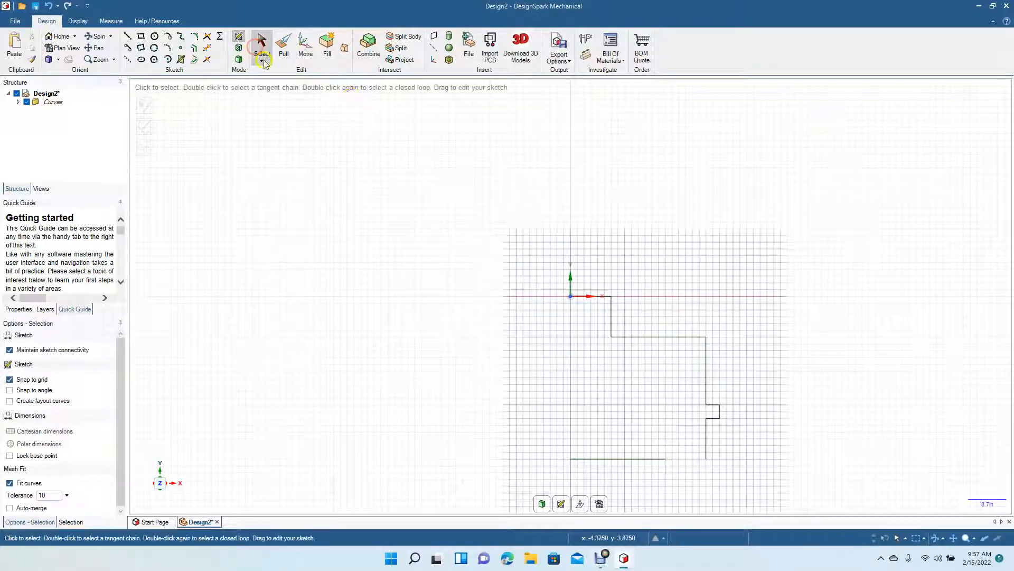
{"action": "left_click", "coordinate": [651, 336]}
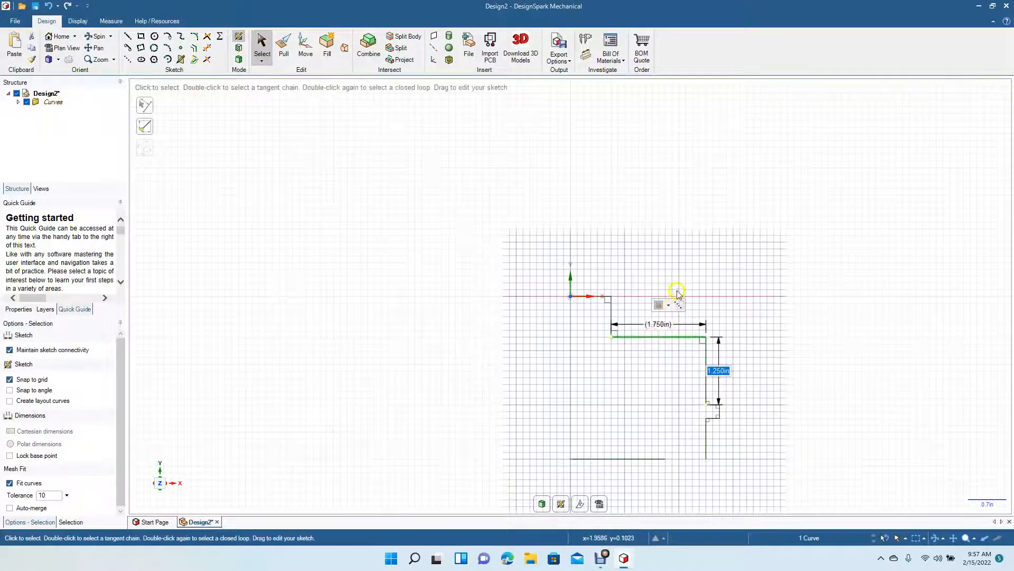
{"action": "left_click_drag", "start_coordinate": [686, 275], "coordinate": [774, 513], "text": "ctrl"}
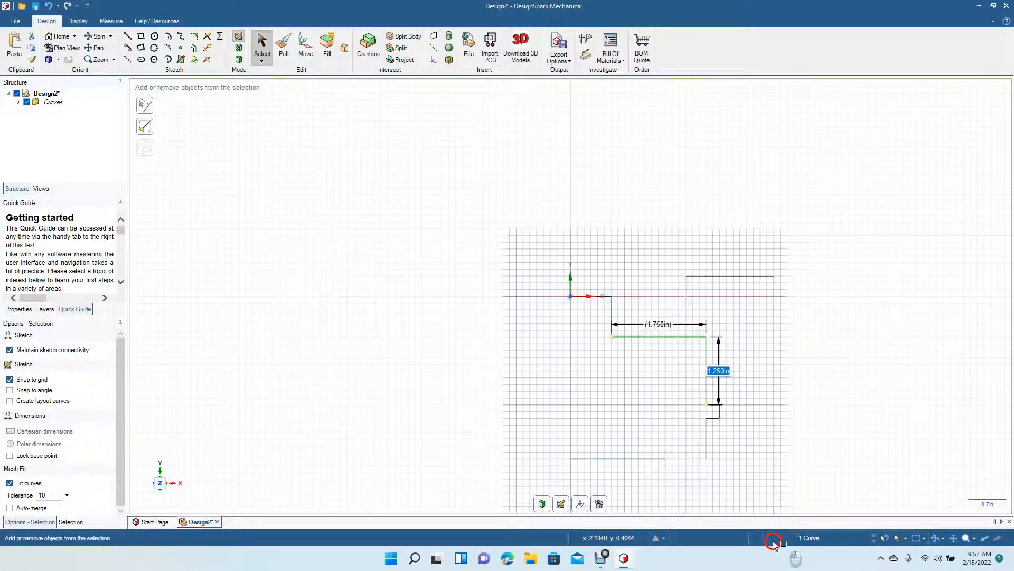
{"action": "left_click", "coordinate": [660, 337]}
{"action": "left_click", "coordinate": [664, 317]}
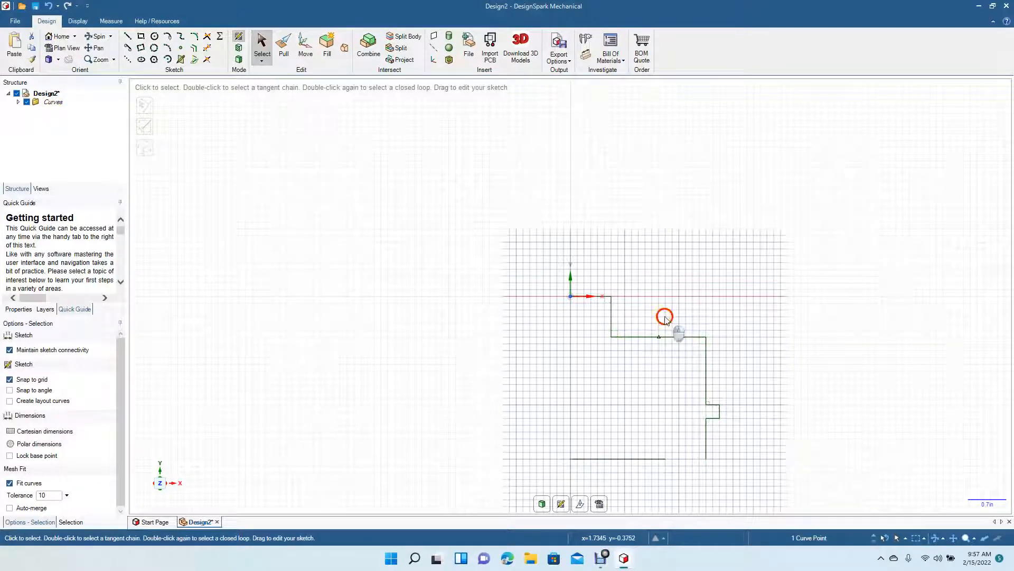
Select the horizontal shoulder line and the five outer profile lines, and move them 0.75 in toward the Y axis onto the reference line's end.
{"action": "left_click_drag", "start_coordinate": [651, 309], "coordinate": [755, 485], "text": "ctrl"}
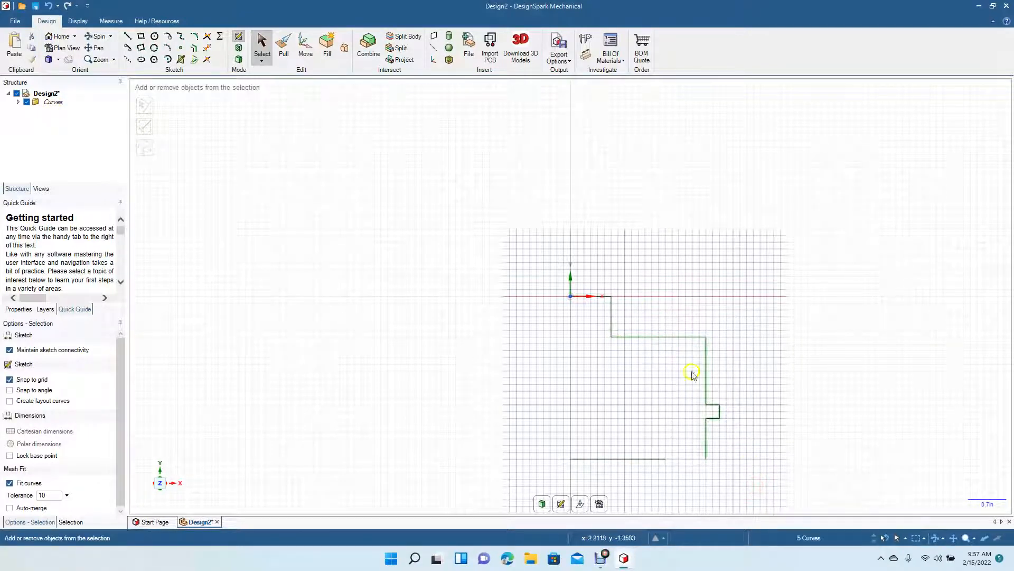
{"action": "left_click", "coordinate": [670, 338], "text": "ctrl"}
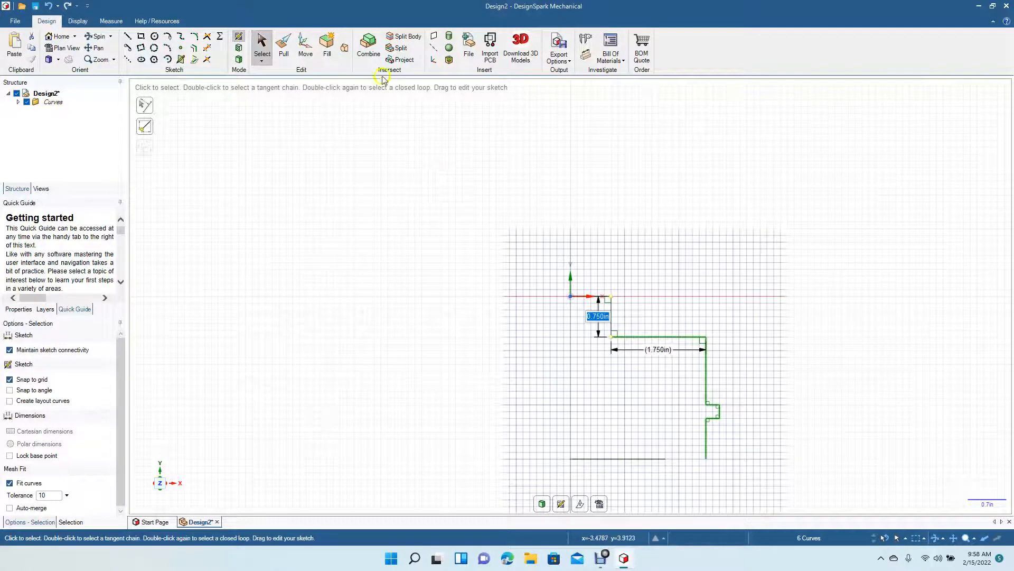
{"action": "left_click", "coordinate": [311, 54]}
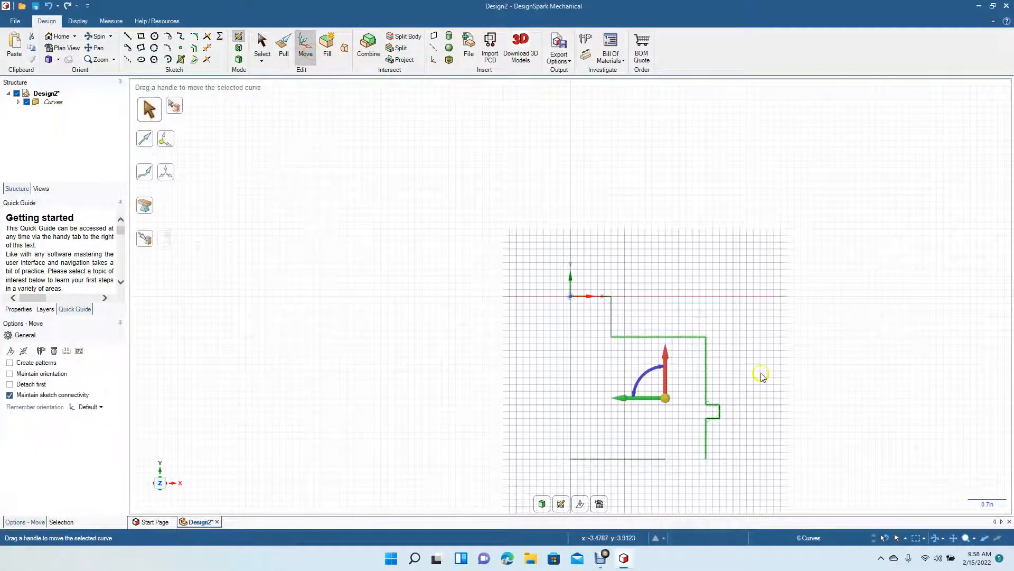
{"action": "left_click", "coordinate": [626, 399]}
{"action": "left_click_drag", "start_coordinate": [626, 400], "coordinate": [586, 410]}
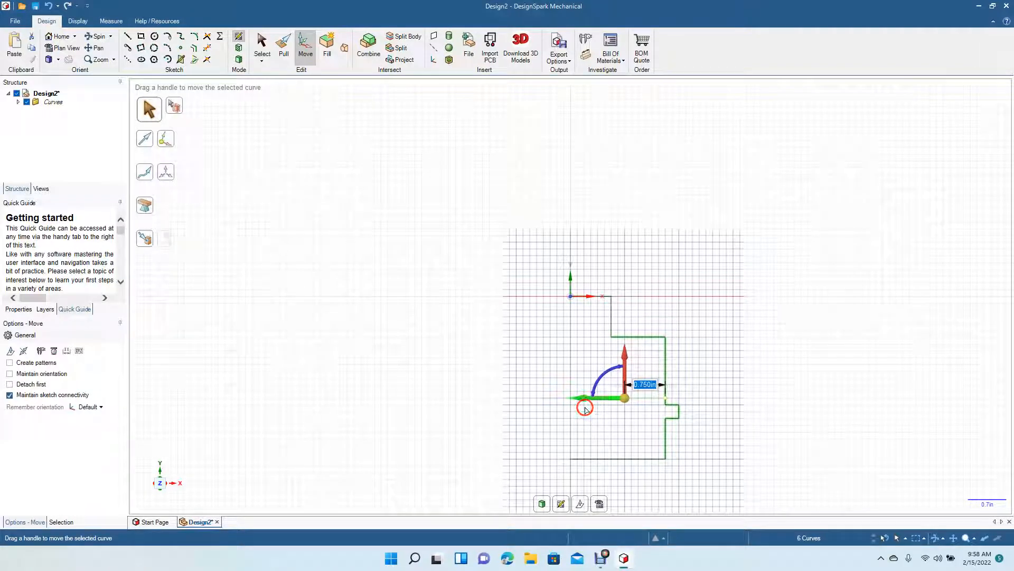
Delete the horizontal reference line at the base of the profile.
{"action": "left_click", "coordinate": [262, 52]}
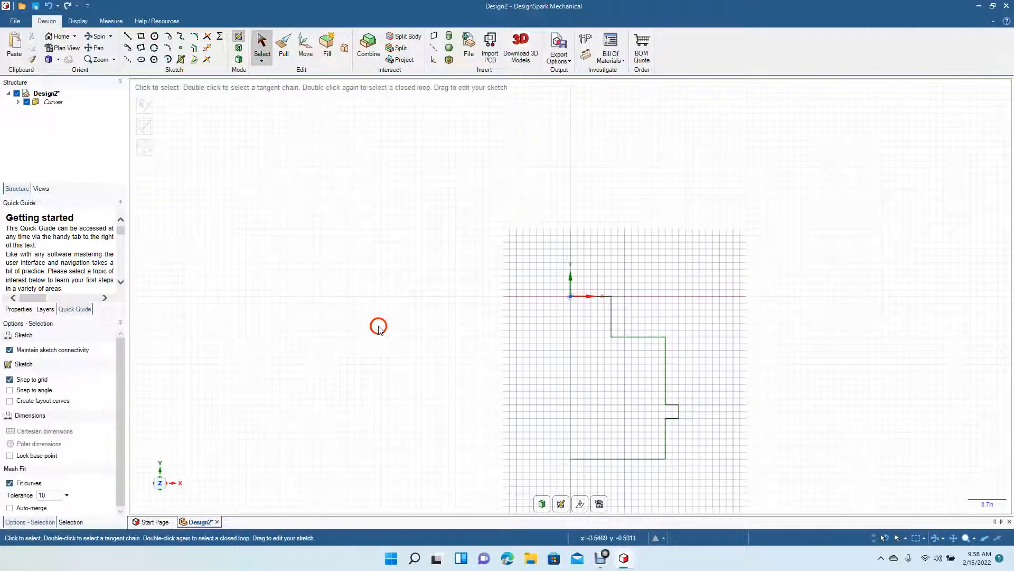
{"action": "left_click", "coordinate": [634, 459]}
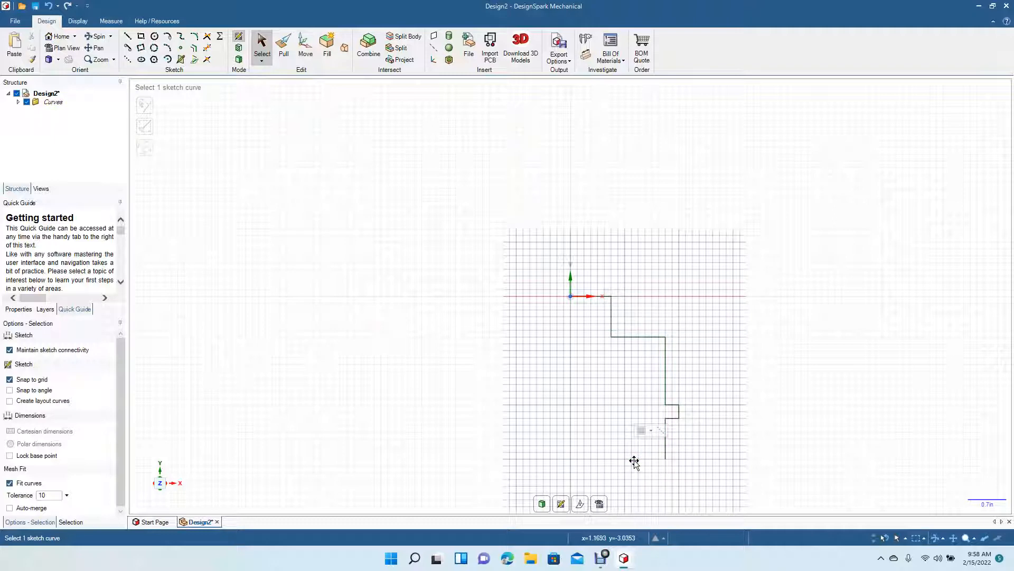
{"action": "left_click", "coordinate": [715, 331]}
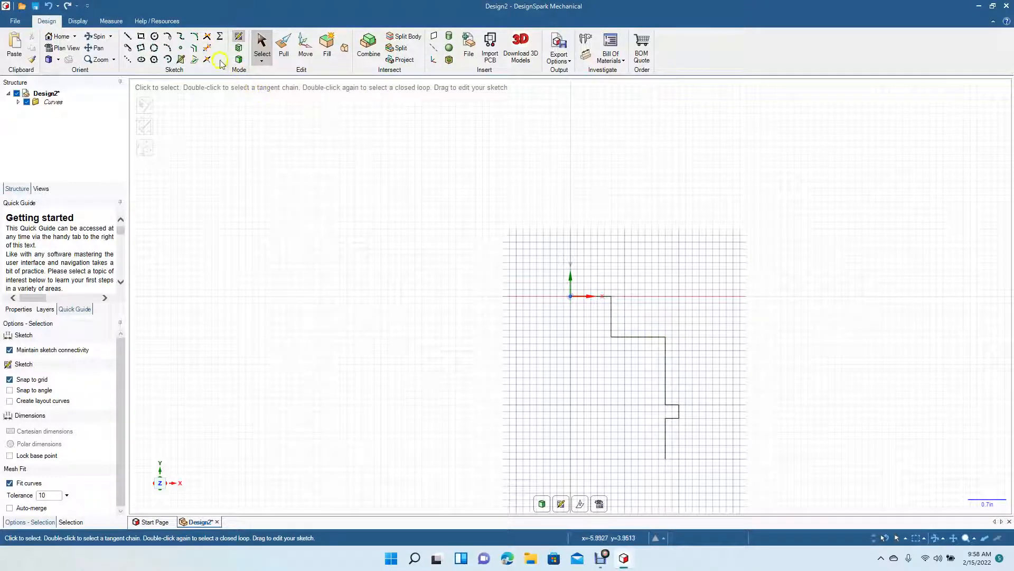
Round the outer shoulder corner between the horizontal shoulder line and the vertical side with a 0.625 in radius.
{"action": "left_click", "coordinate": [196, 36]}
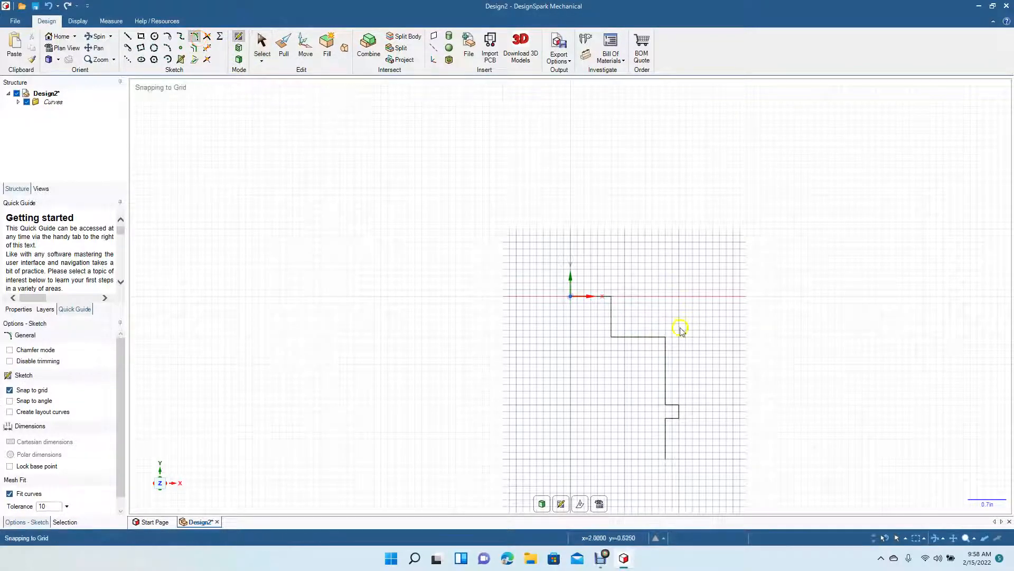
{"action": "right_click", "coordinate": [646, 337]}
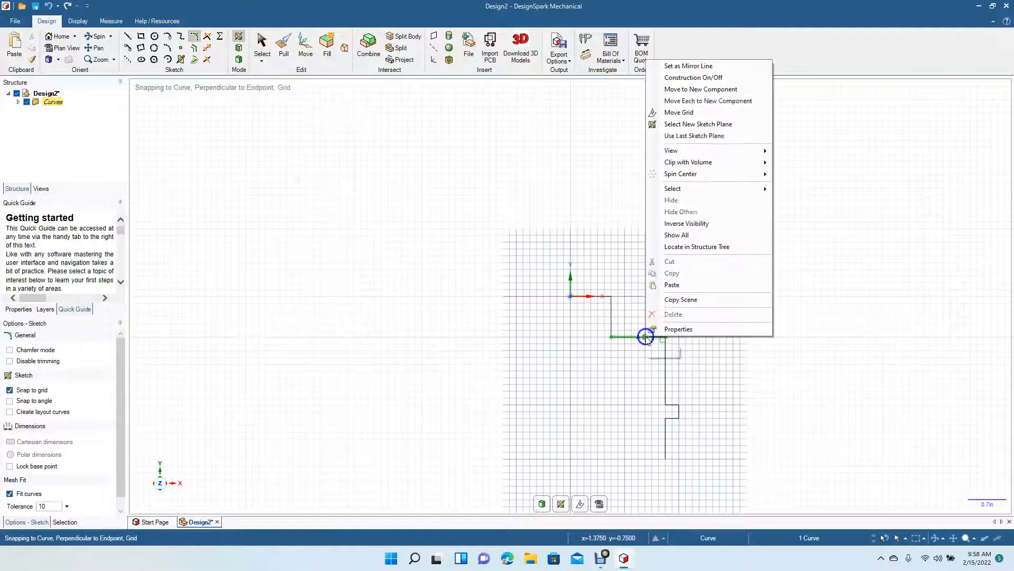
{"action": "left_click", "coordinate": [646, 342]}
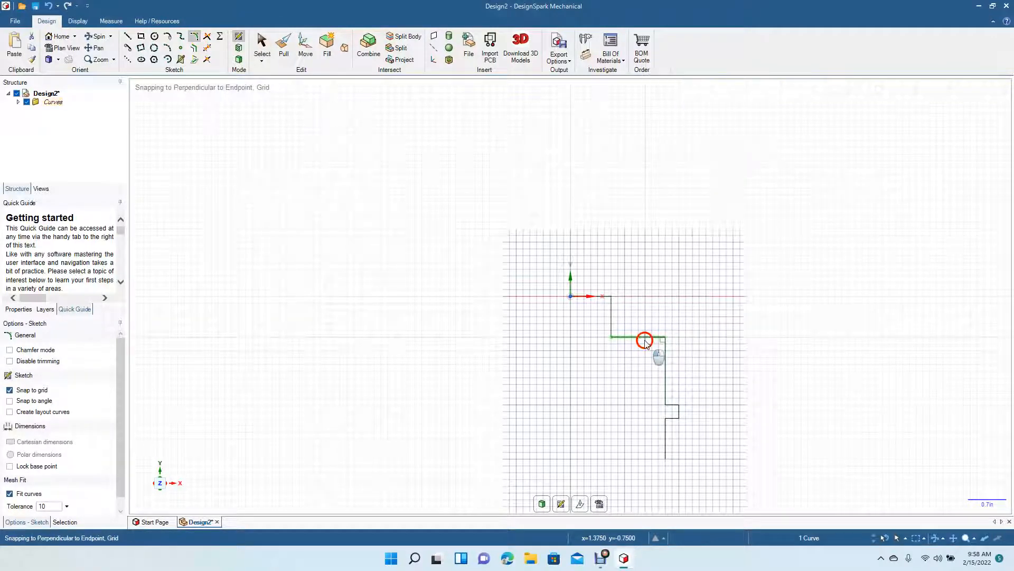
{"action": "left_click", "coordinate": [665, 350]}
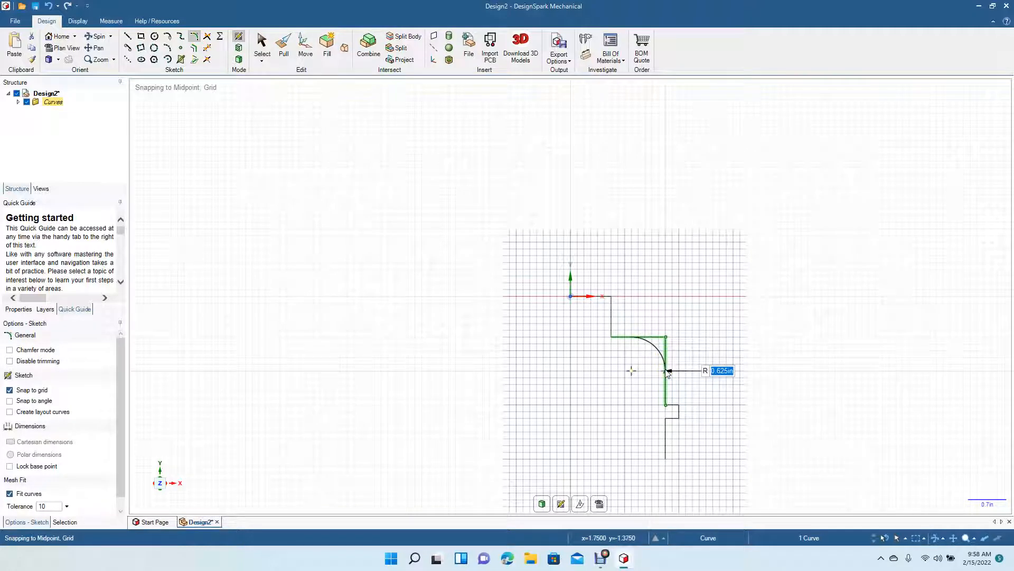
{"action": "left_click", "coordinate": [667, 373]}
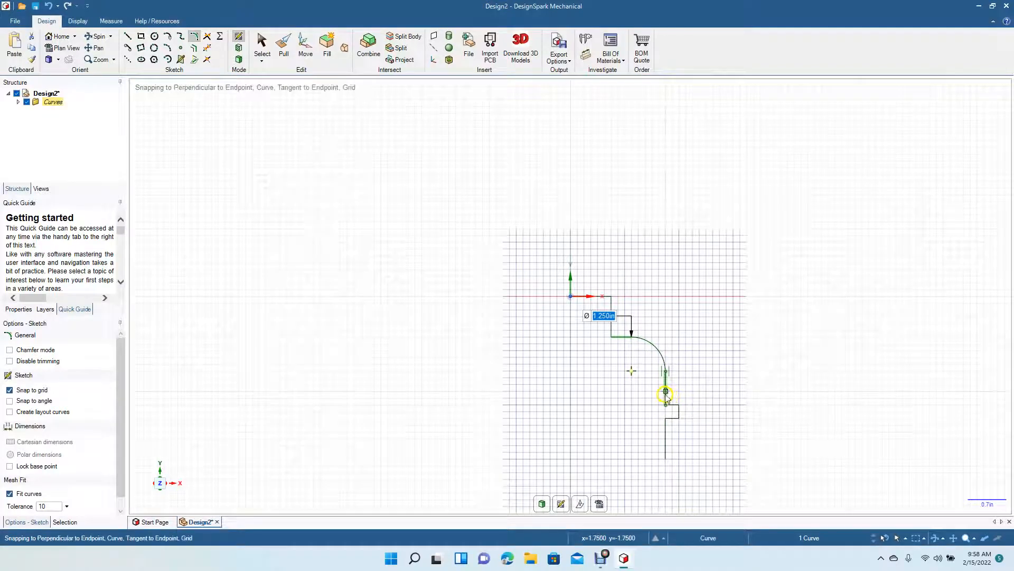
Round the two inner corners where the side tab meets the vertical side lines with a 0.125 in radius.
{"action": "scroll", "coordinate": [668, 397], "scroll_direction": "up", "scroll_amount": 4}
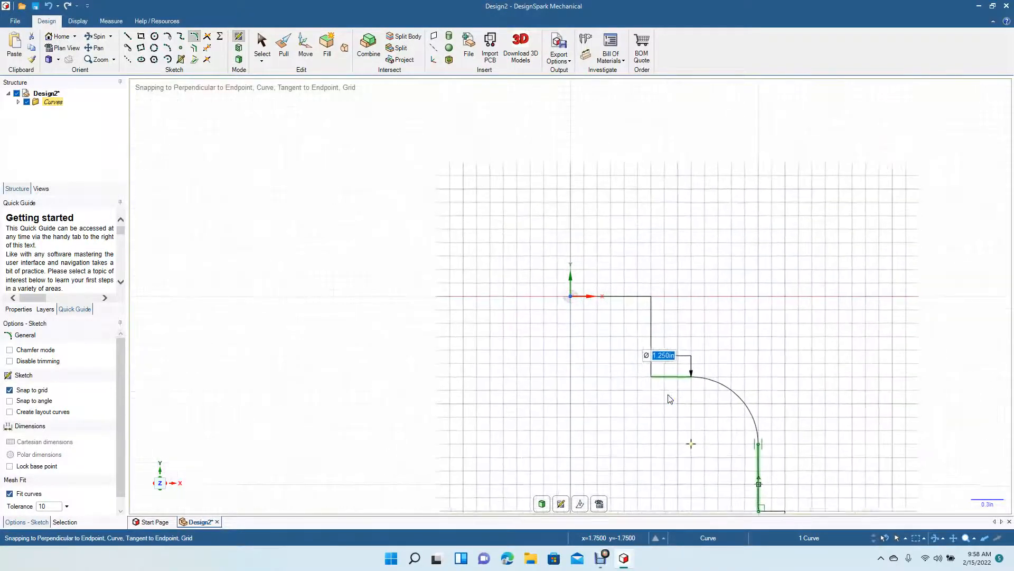
{"action": "left_click", "coordinate": [91, 46]}
{"action": "left_click_drag", "start_coordinate": [447, 284], "coordinate": [335, 154]}
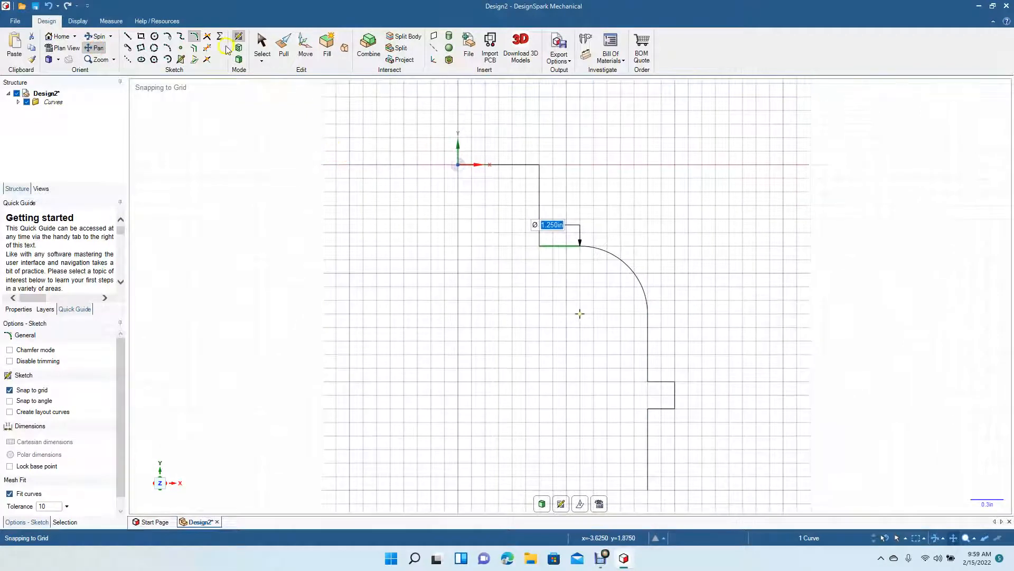
{"action": "left_click", "coordinate": [194, 36]}
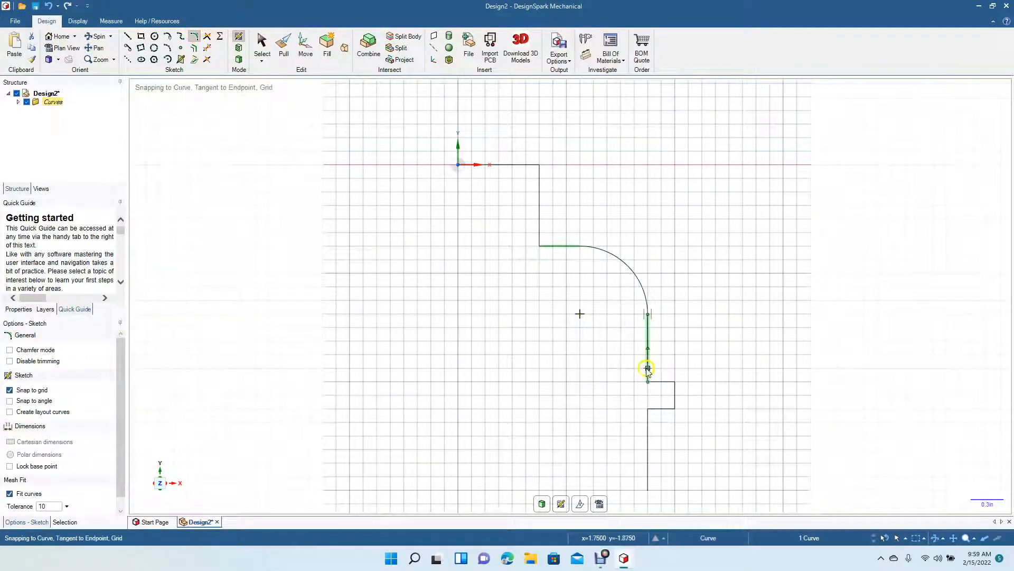
{"action": "left_click", "coordinate": [649, 370]}
{"action": "left_click", "coordinate": [657, 381]}
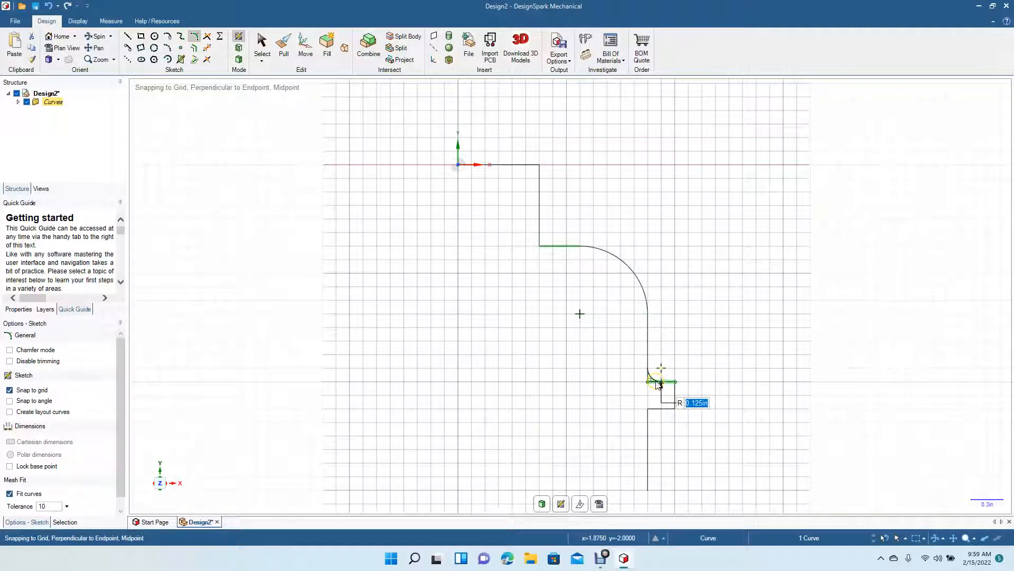
{"action": "left_click", "coordinate": [657, 381]}
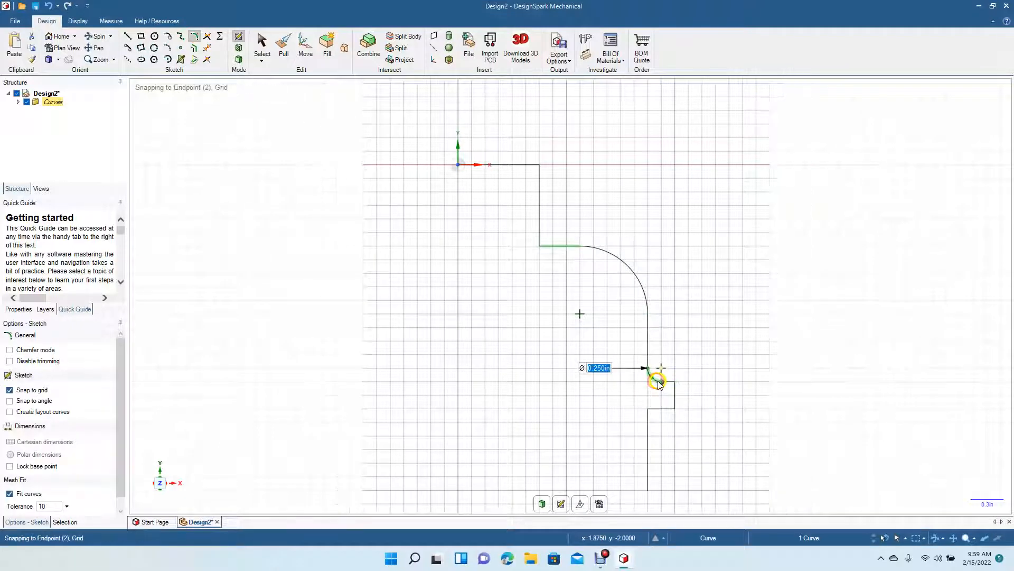
{"action": "left_click", "coordinate": [657, 411]}
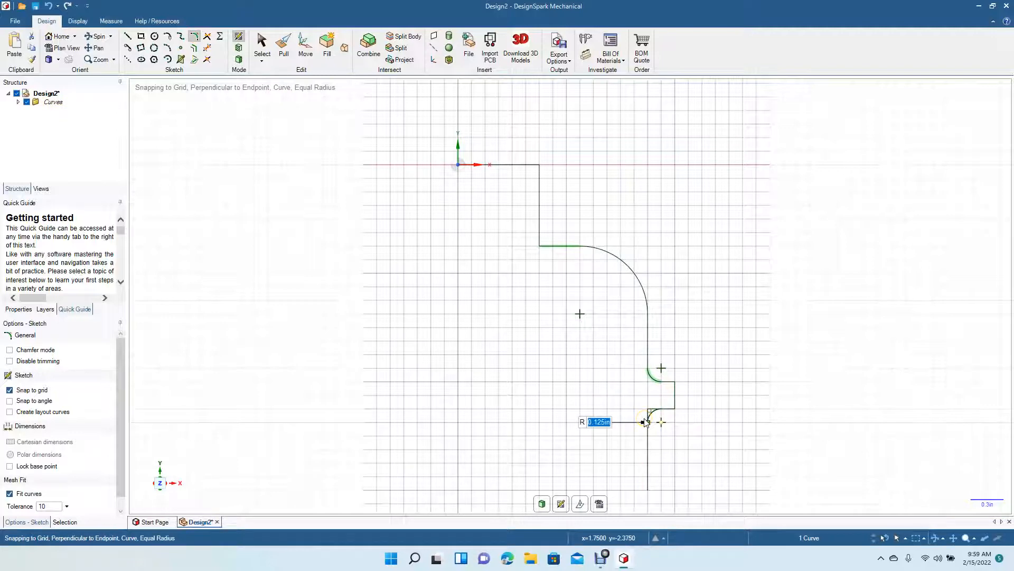
{"action": "left_click", "coordinate": [645, 422]}
Round the side tab's two outer corners with a 0.125 in radius to form a semicircular end.
{"action": "left_click", "coordinate": [670, 385]}
{"action": "left_click", "coordinate": [677, 392]}
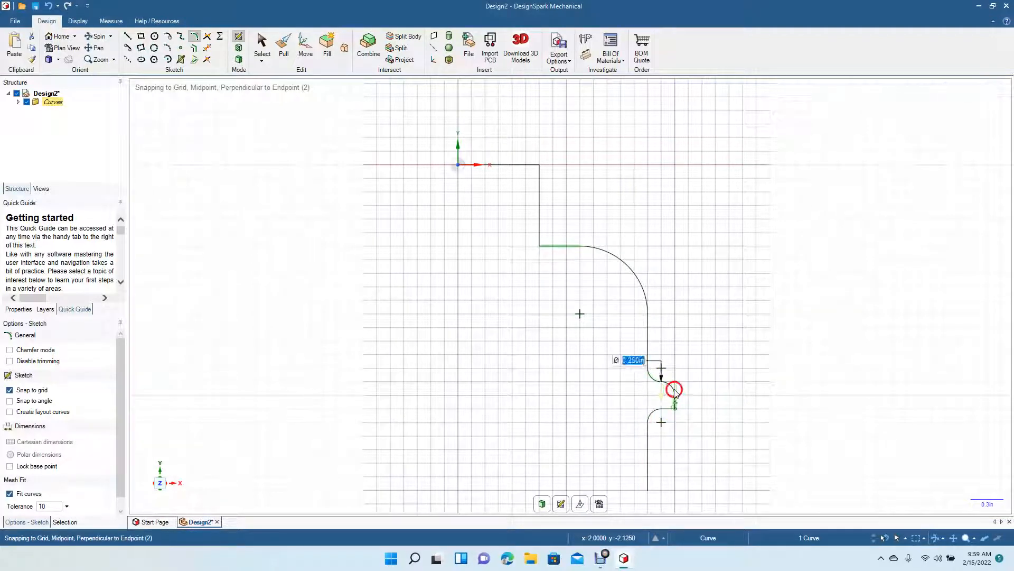
{"action": "left_click", "coordinate": [667, 410]}
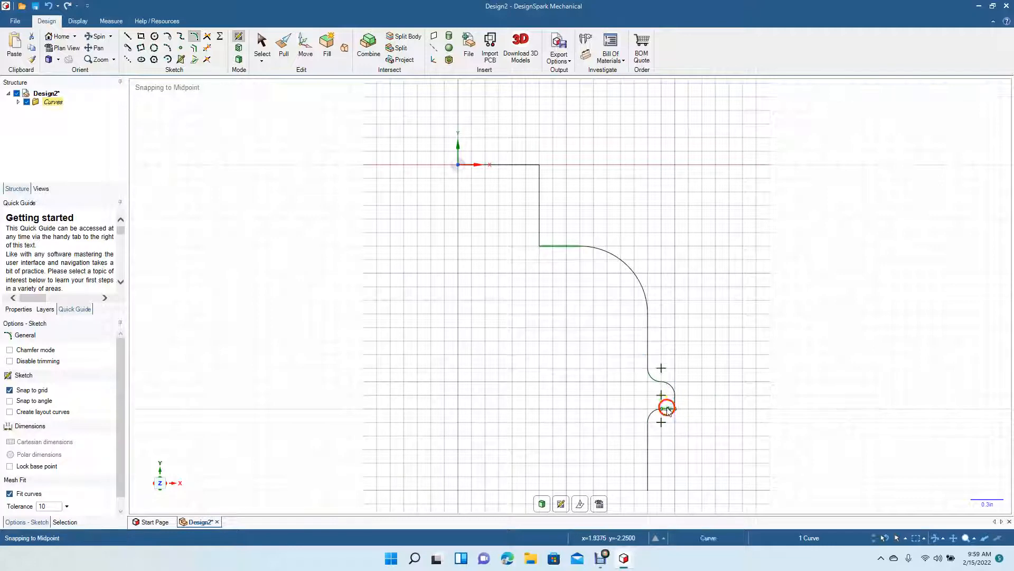
{"action": "left_click", "coordinate": [675, 398]}
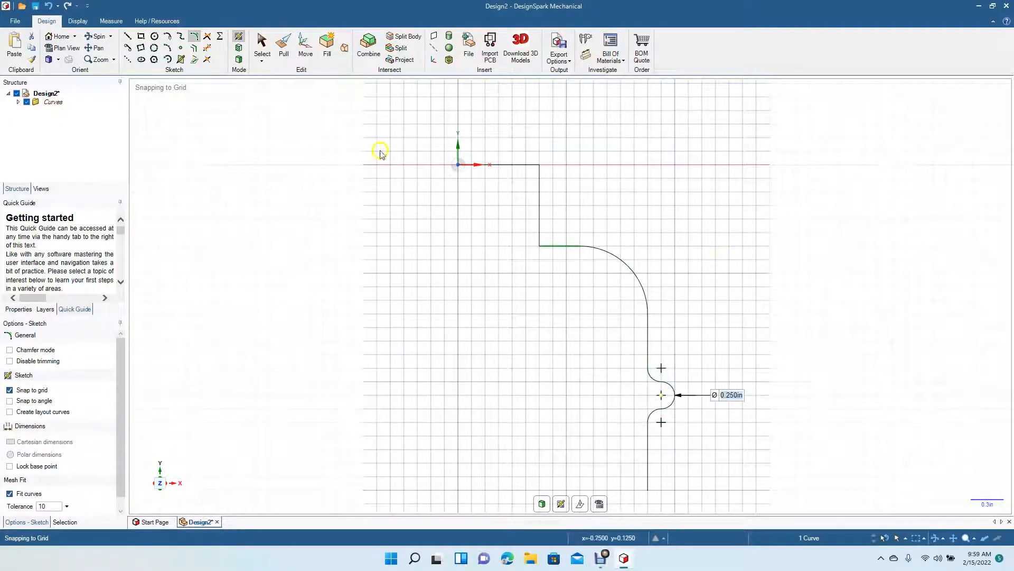
Move the large shoulder arc about 0.17 in horizontally toward the Y axis, keeping the adjoining lines connected.
{"action": "left_click", "coordinate": [262, 45]}
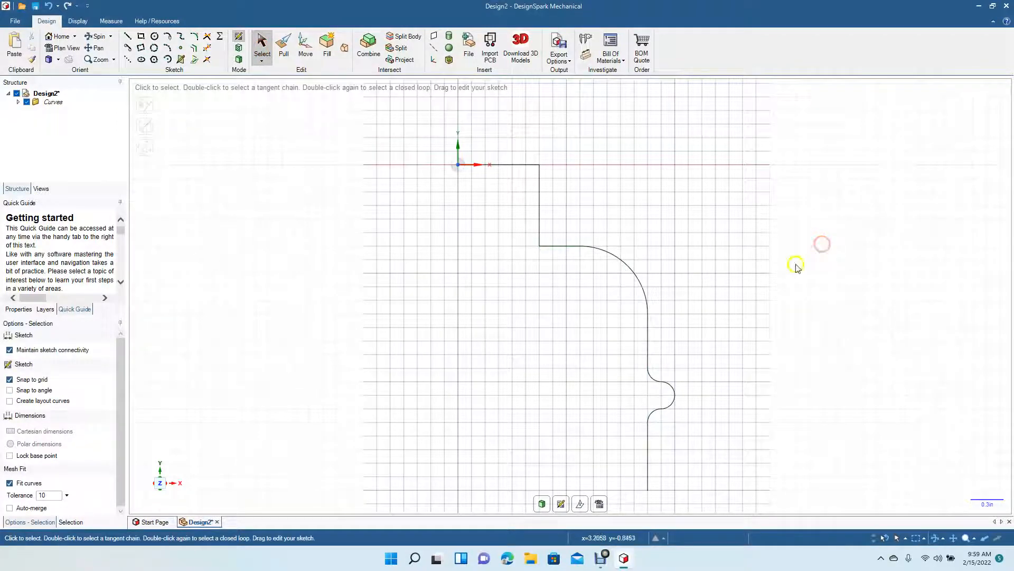
{"action": "left_click", "coordinate": [613, 255]}
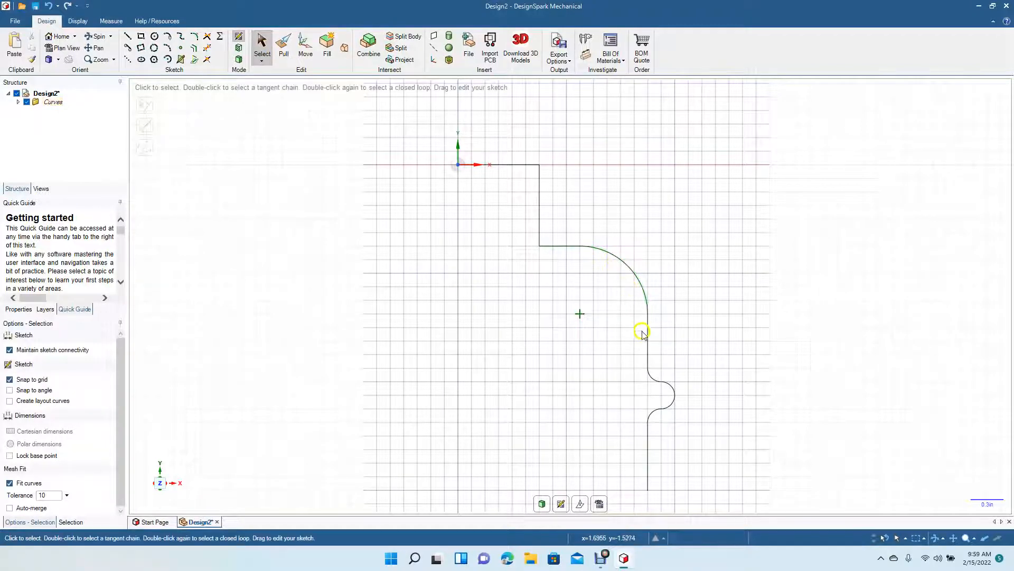
{"action": "left_click", "coordinate": [605, 256]}
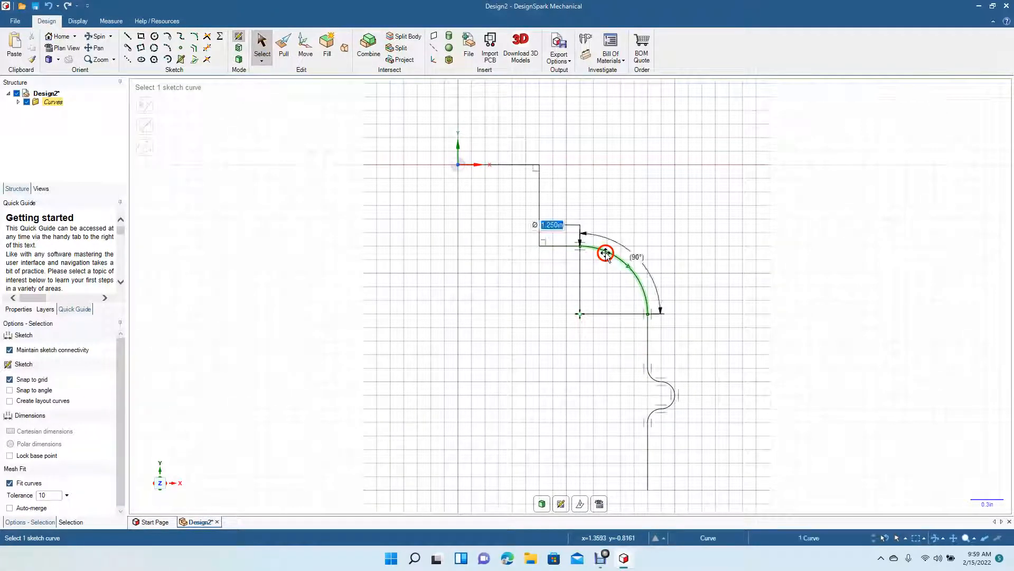
{"action": "left_click", "coordinate": [306, 47]}
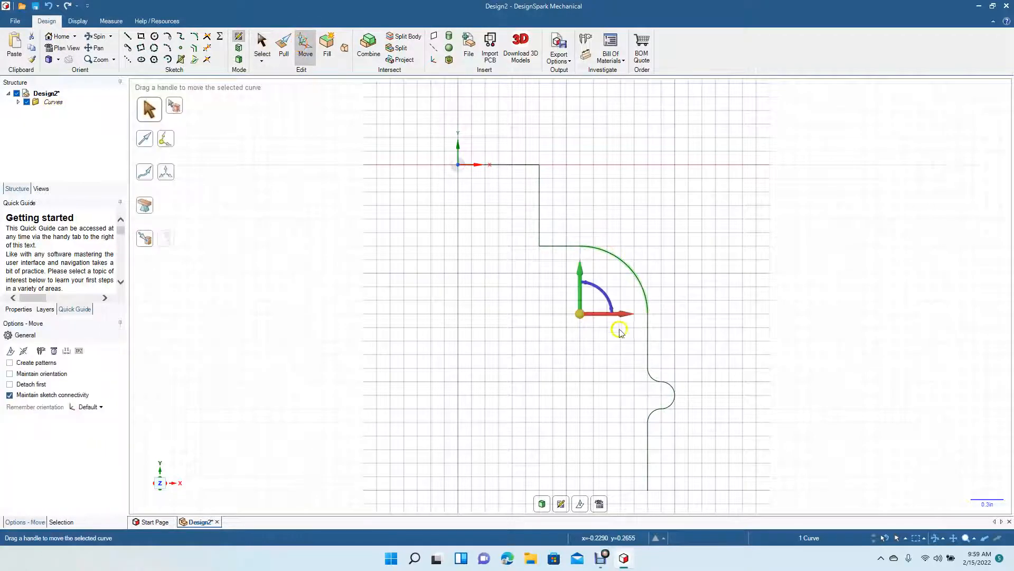
{"action": "mouse_move", "coordinate": [625, 317]}
{"action": "left_mouse_down"}
{"action": "mouse_move", "coordinate": [636, 323]}
{"action": "mouse_move", "coordinate": [609, 326]}
{"action": "left_mouse_up"}
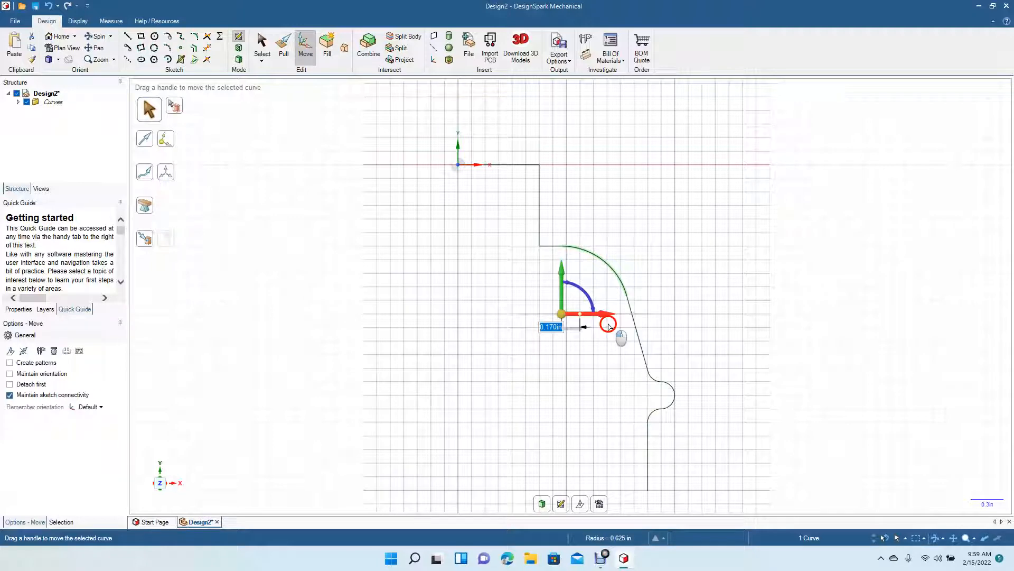
{"action": "left_click_drag", "start_coordinate": [609, 326], "coordinate": [608, 326]}
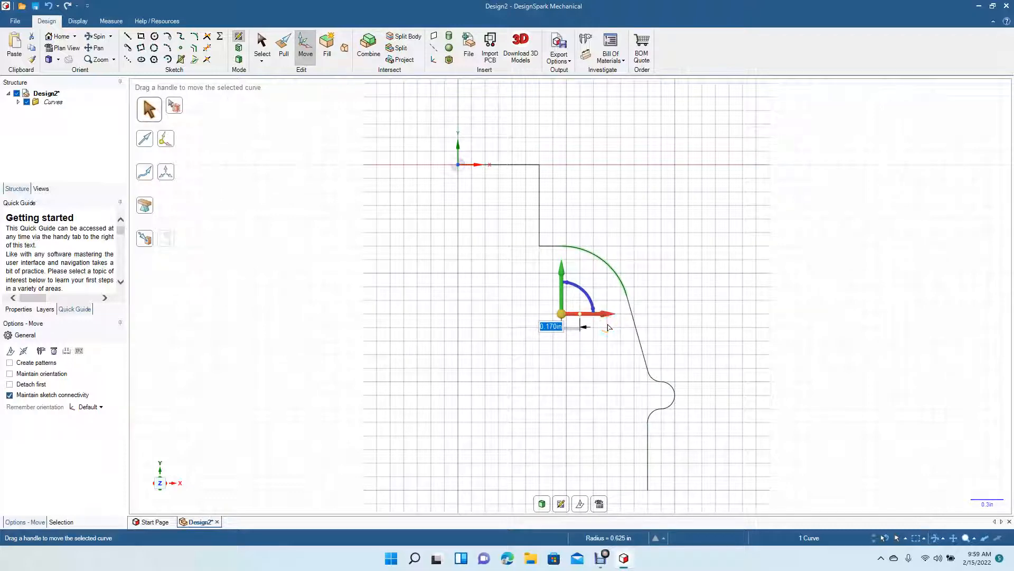
{"action": "left_click", "coordinate": [609, 326]}
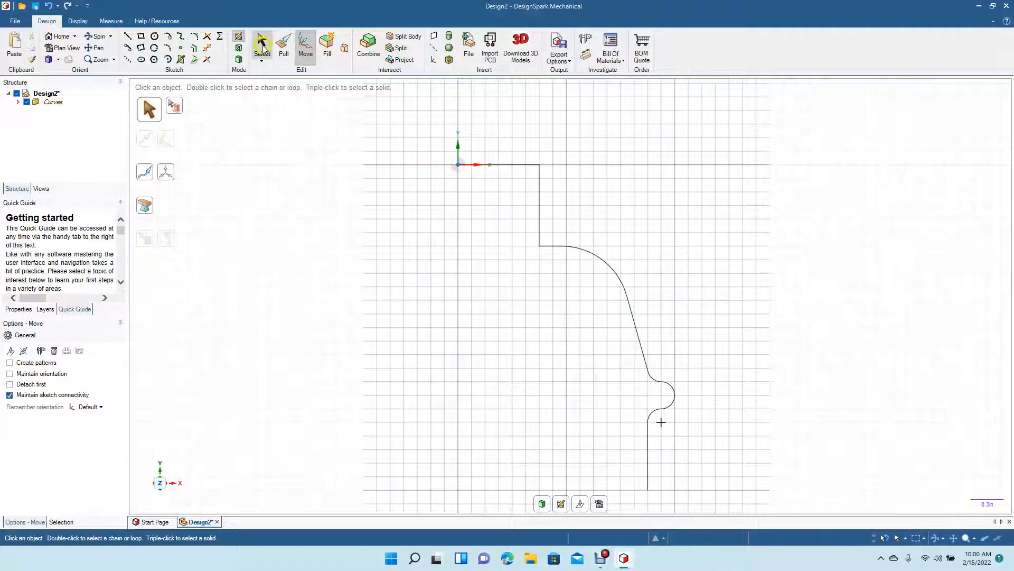
Offset the profile's top horizontal line 0.5 in downward.
{"action": "left_click", "coordinate": [194, 50]}
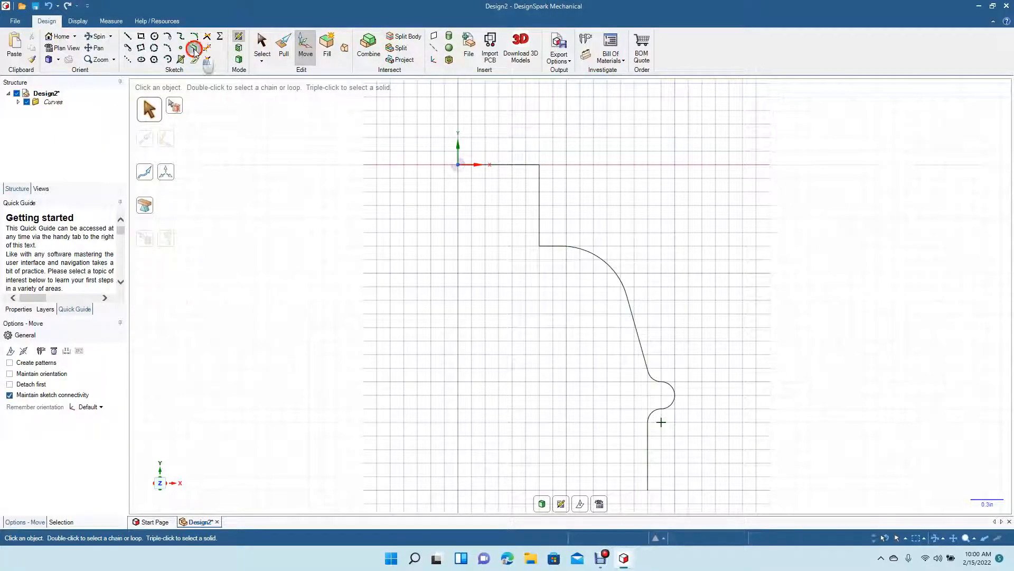
{"action": "left_click", "coordinate": [510, 164]}
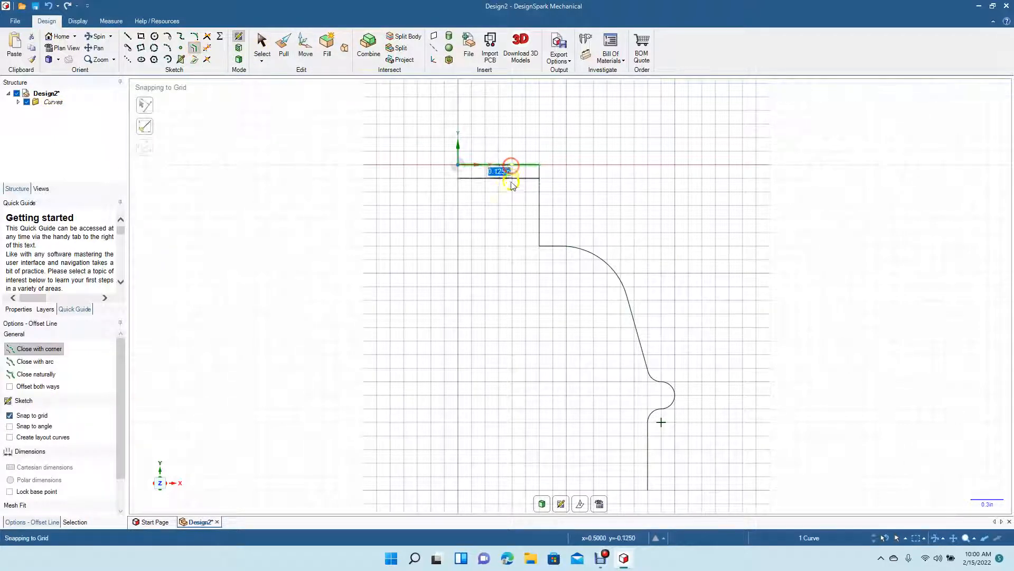
{"action": "left_click", "coordinate": [510, 217]}
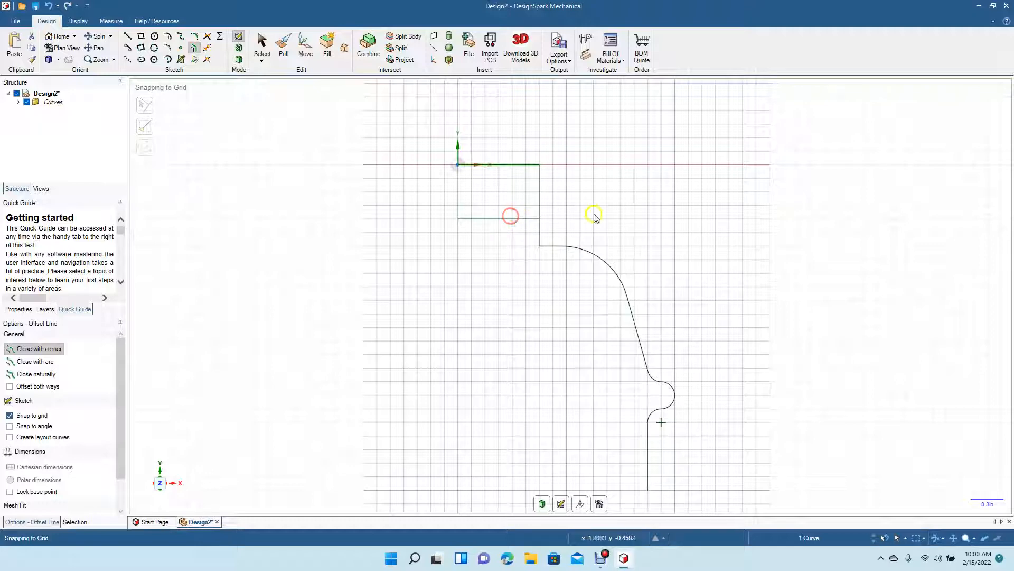
{"action": "left_click", "coordinate": [615, 220]}
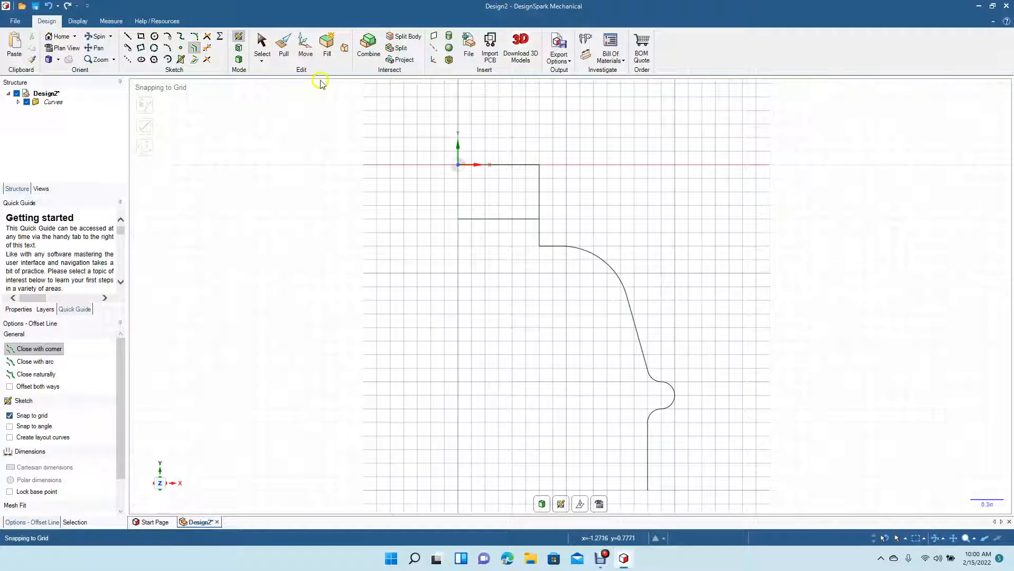
Delete the original top horizontal line that starts at the origin.
{"action": "left_click", "coordinate": [196, 48]}
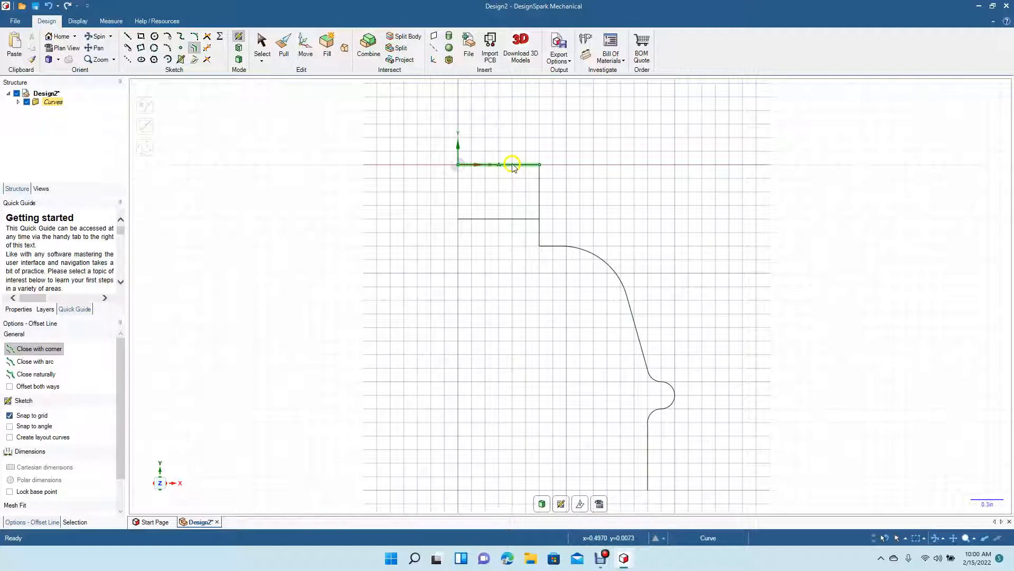
{"action": "left_click", "coordinate": [263, 50]}
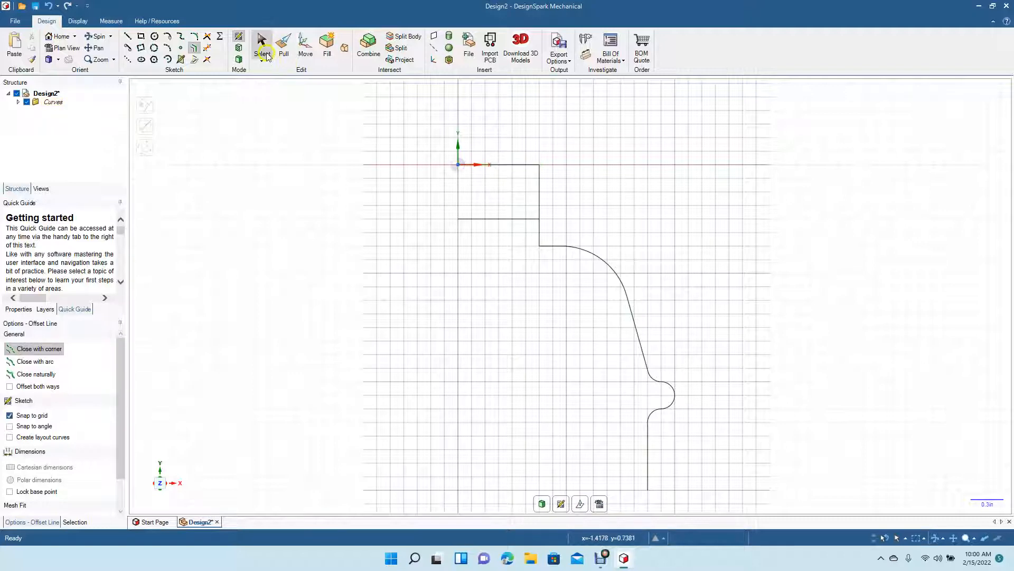
{"action": "left_click", "coordinate": [510, 164]}
{"action": "key", "text": "Delete"}
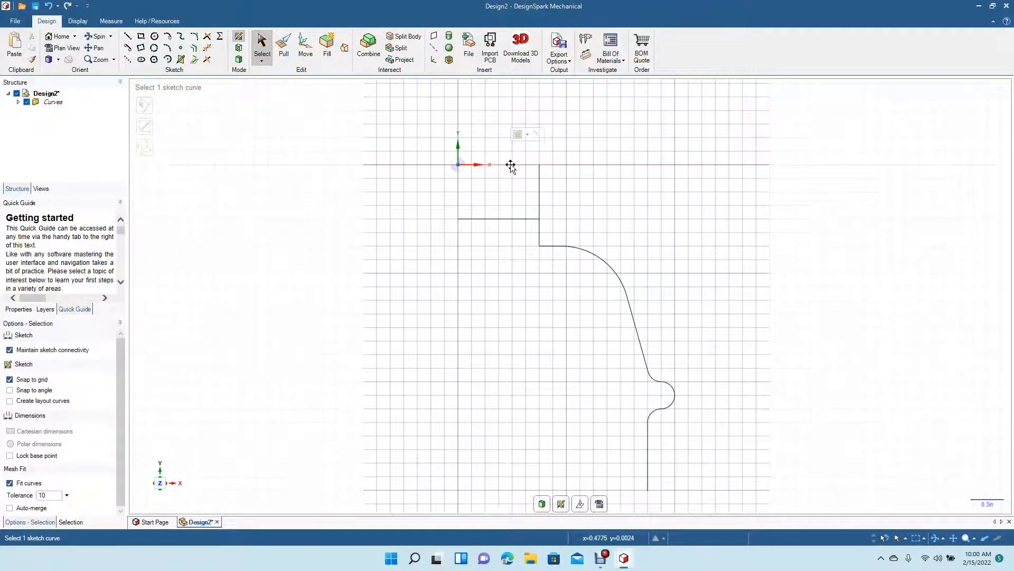
Select the whole outer profile chain from neck to base and offset it 0.0625 in inward.
{"action": "left_click", "coordinate": [194, 48]}
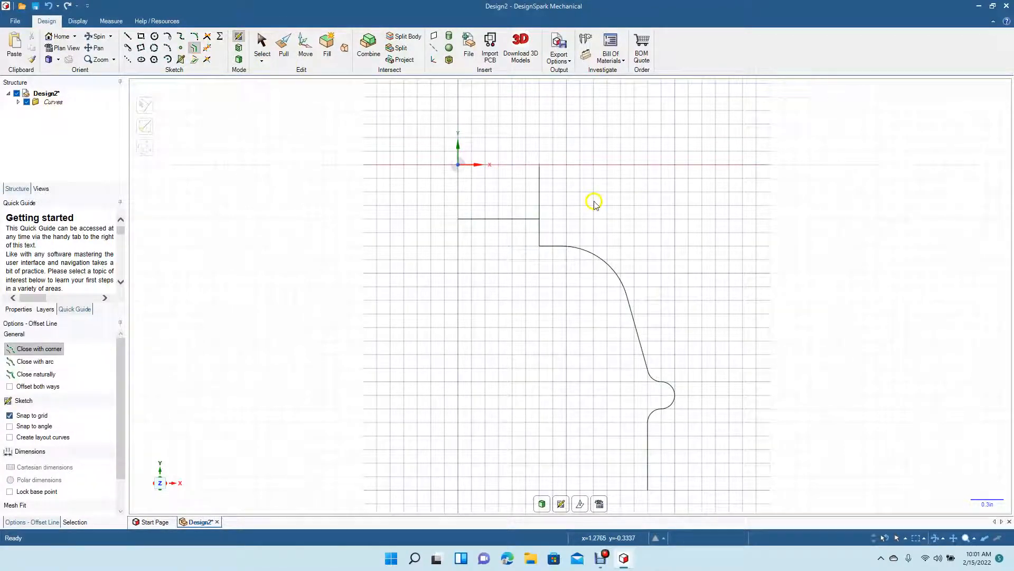
{"action": "left_click", "coordinate": [540, 164]}
{"action": "left_click", "coordinate": [530, 150]}
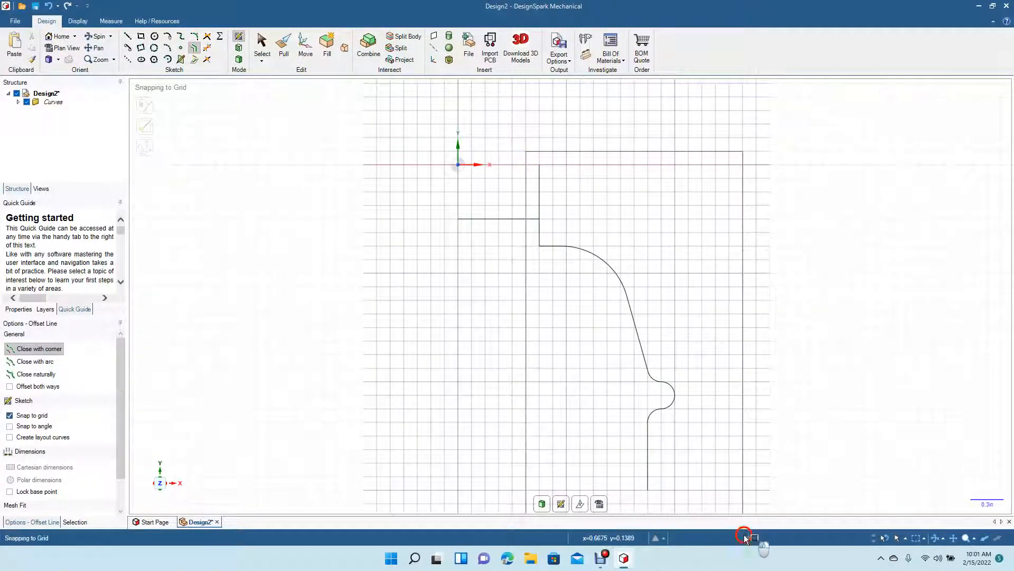
{"action": "left_click_drag", "start_coordinate": [749, 544], "coordinate": [749, 544]}
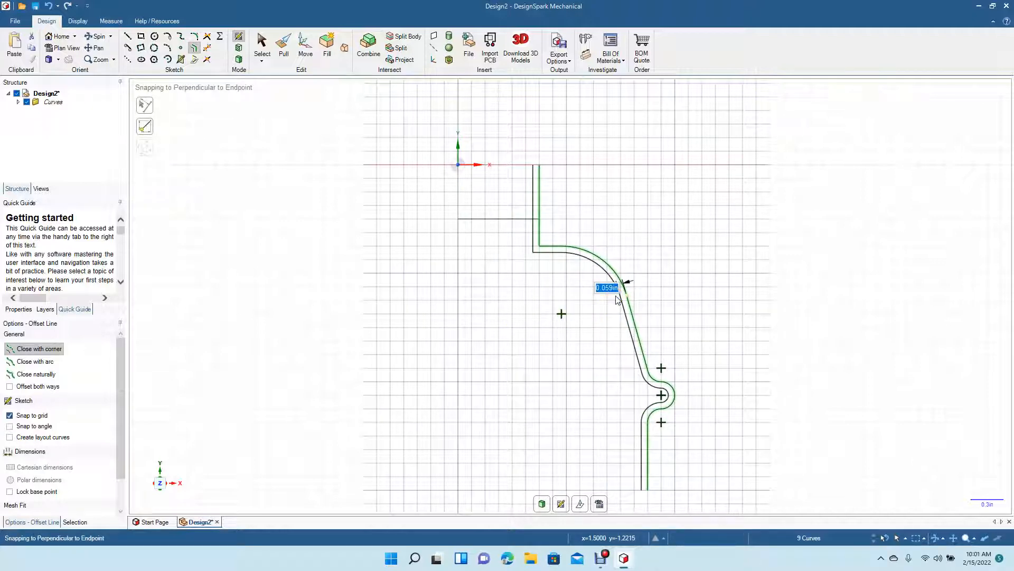
{"action": "key", "text": "BackSpace"}
{"action": "type", "text": ".0625"}
{"action": "key", "text": "Return"}
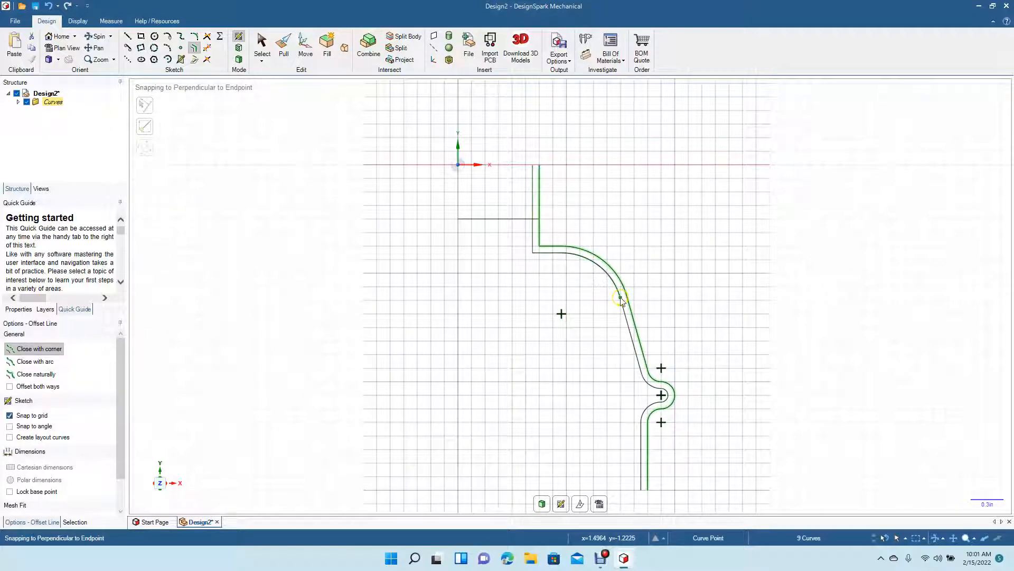
{"action": "left_click", "coordinate": [562, 313]}
{"action": "left_click", "coordinate": [487, 310]}
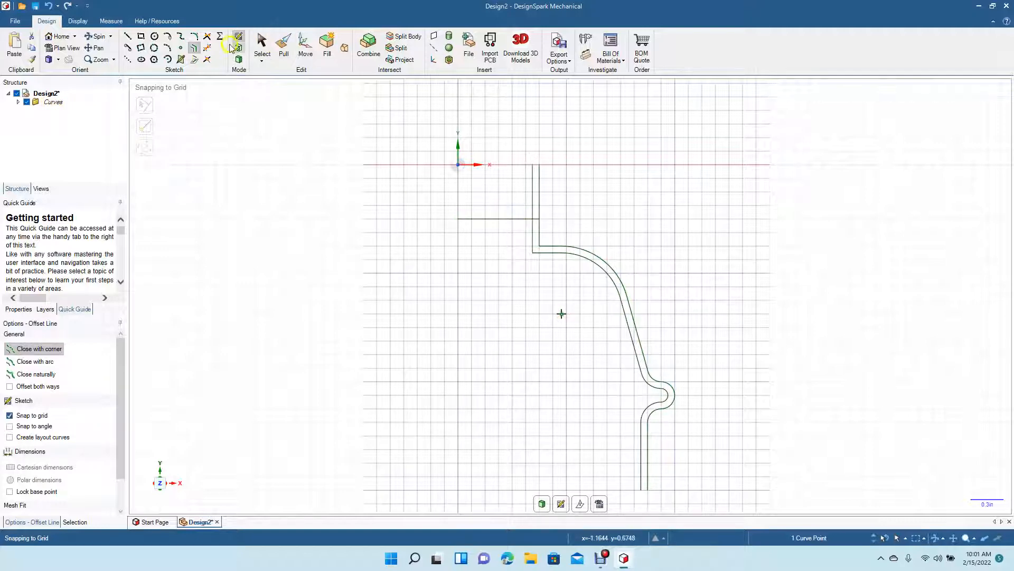
{"action": "left_click", "coordinate": [193, 49]}
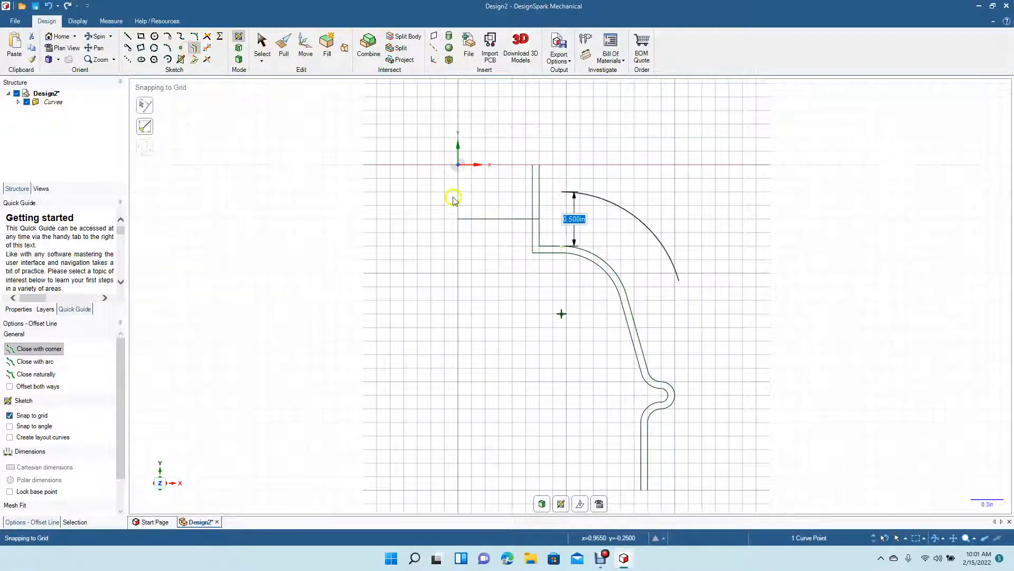
{"action": "left_click", "coordinate": [262, 44]}
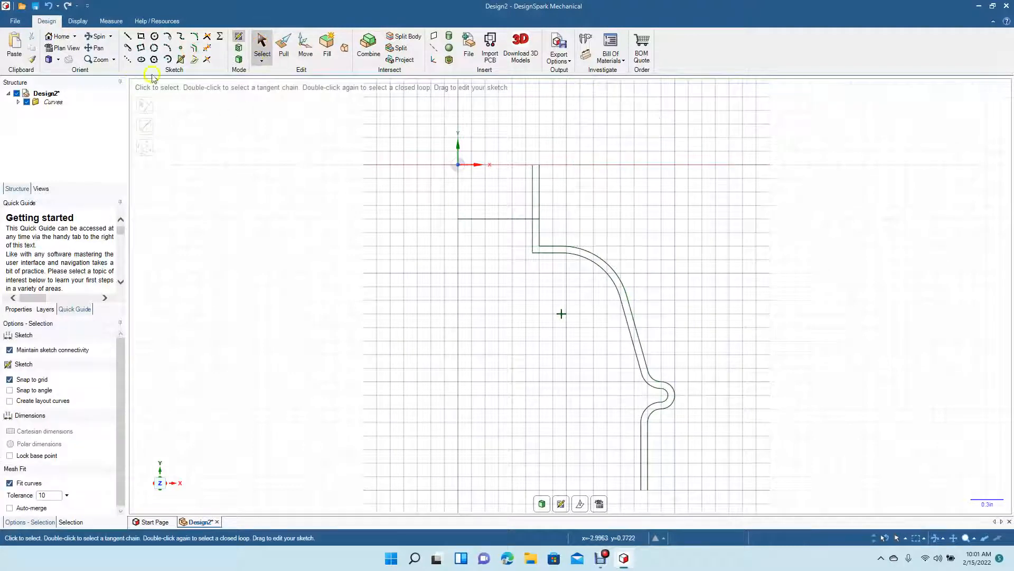
Offset the horizontal line that crosses the neck 0.0625 in downward.
{"action": "left_click", "coordinate": [196, 49]}
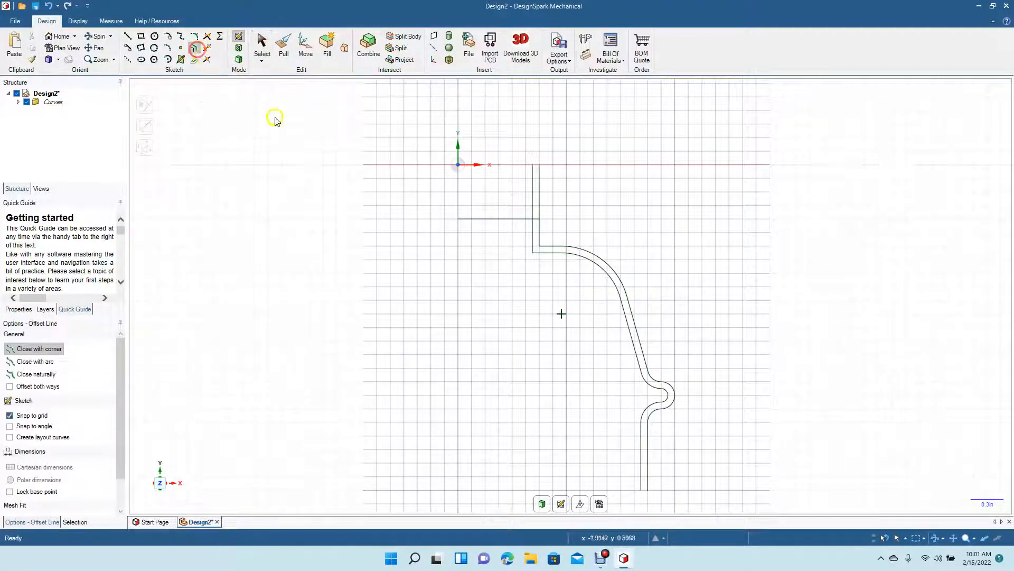
{"action": "left_click", "coordinate": [498, 220]}
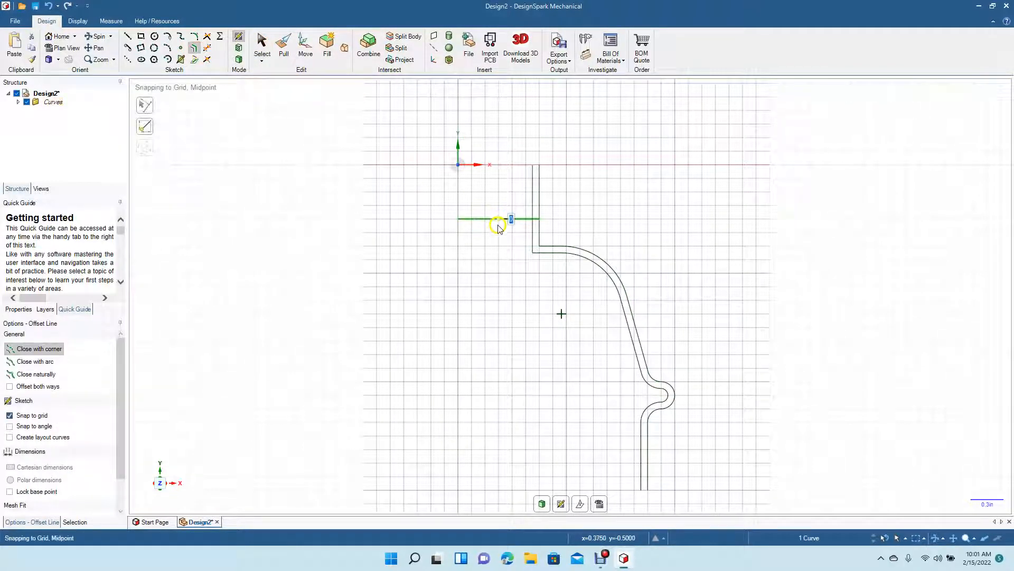
{"action": "key", "text": "BackSpace"}
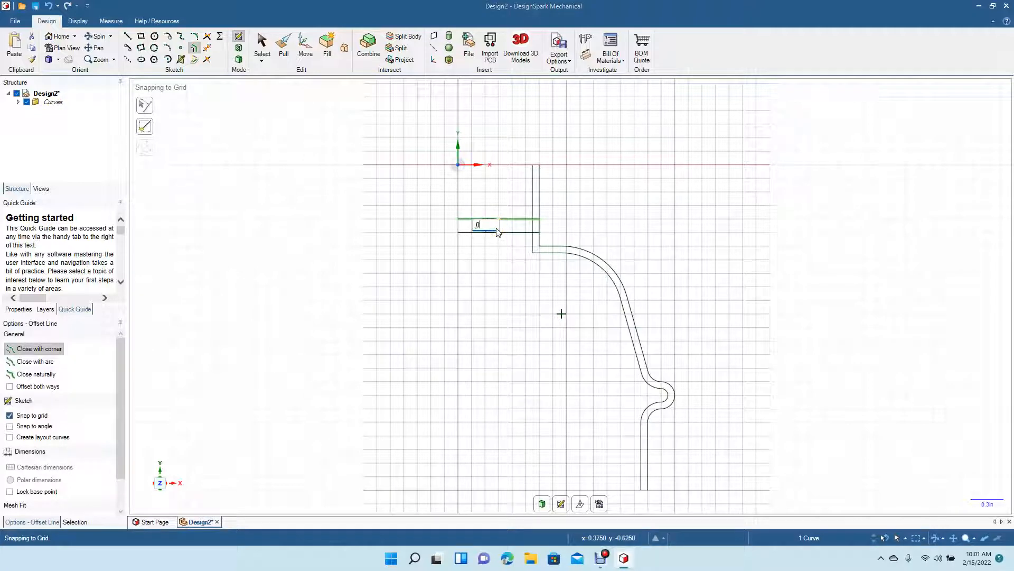
{"action": "type", "text": ".0625"}
{"action": "key", "text": "Return"}
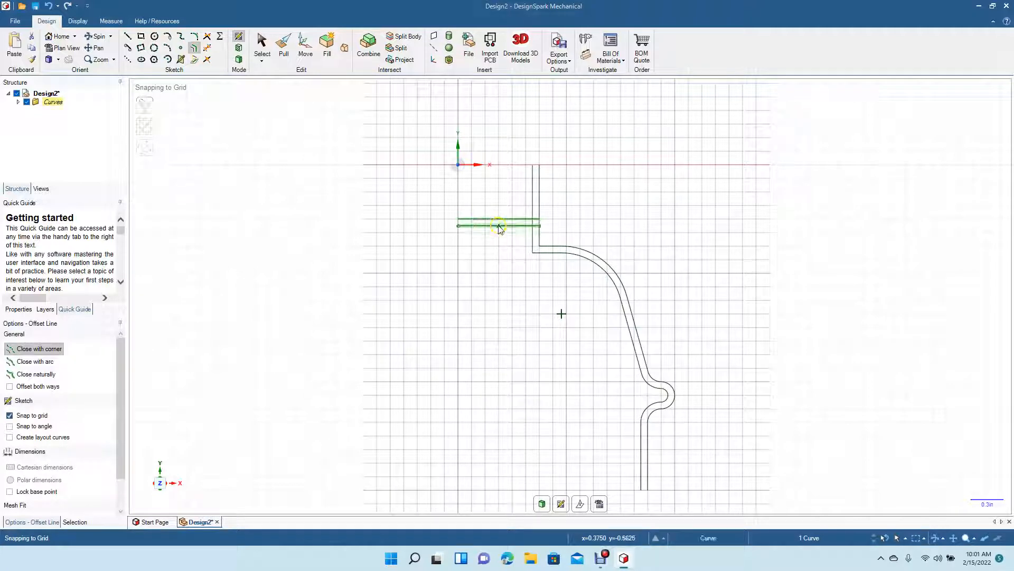
{"action": "left_click", "coordinate": [262, 47]}
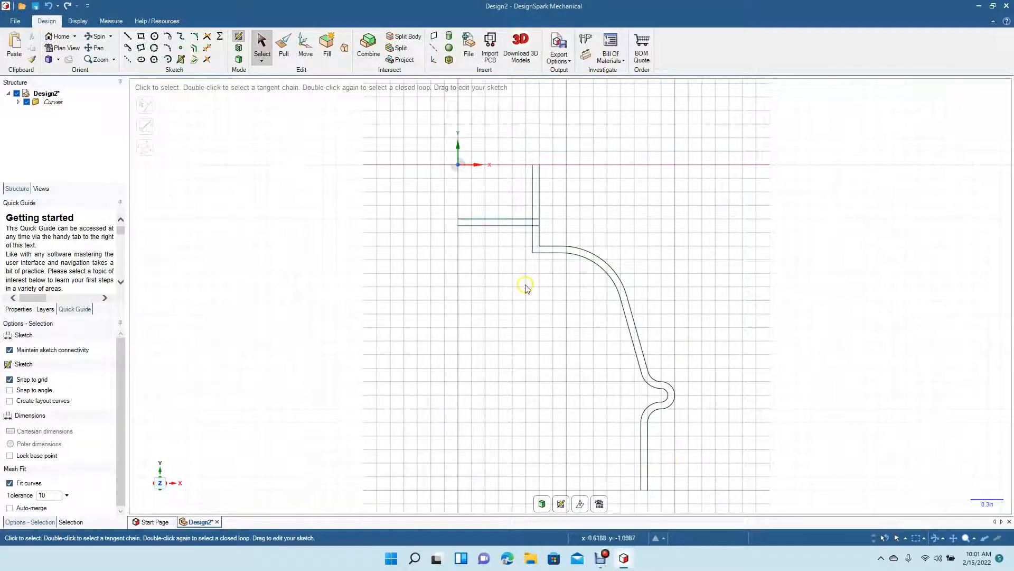
Close the Y-axis end of the two parallel horizontal lines with a short vertical line between their endpoints.
{"action": "scroll", "coordinate": [526, 288], "scroll_direction": "up", "scroll_amount": 4}
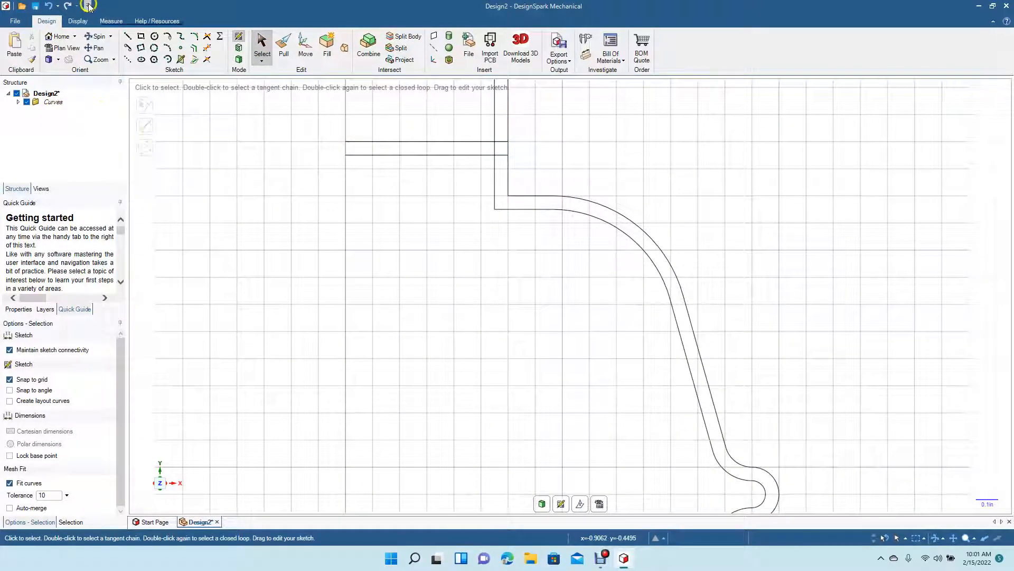
{"action": "left_click", "coordinate": [128, 35]}
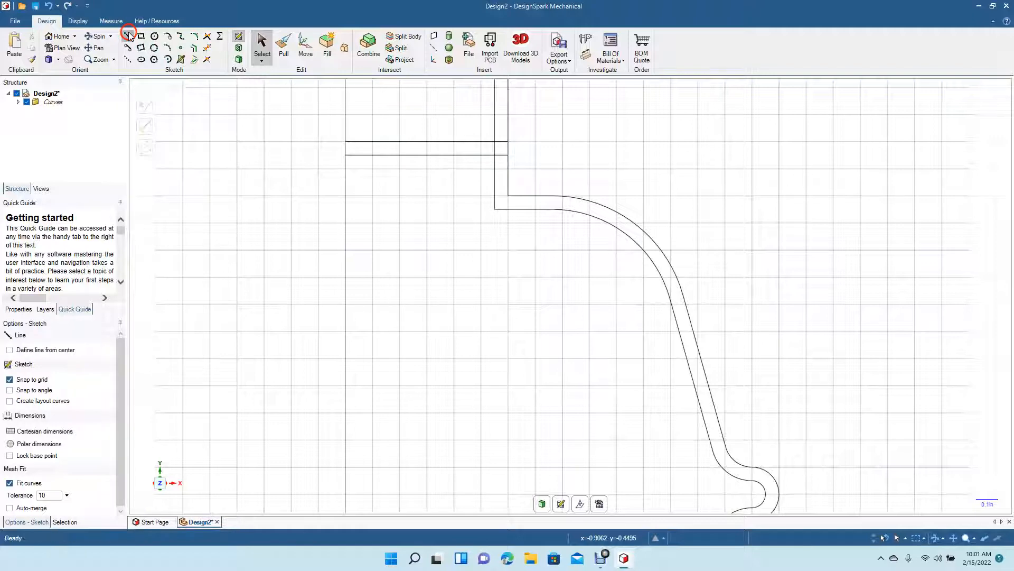
{"action": "left_click", "coordinate": [345, 141]}
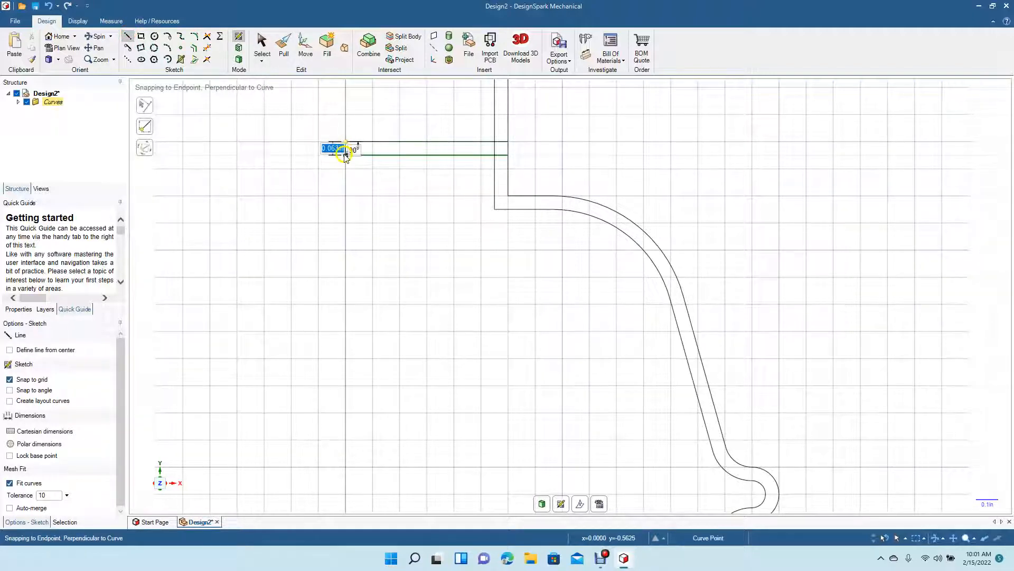
{"action": "left_click", "coordinate": [345, 155]}
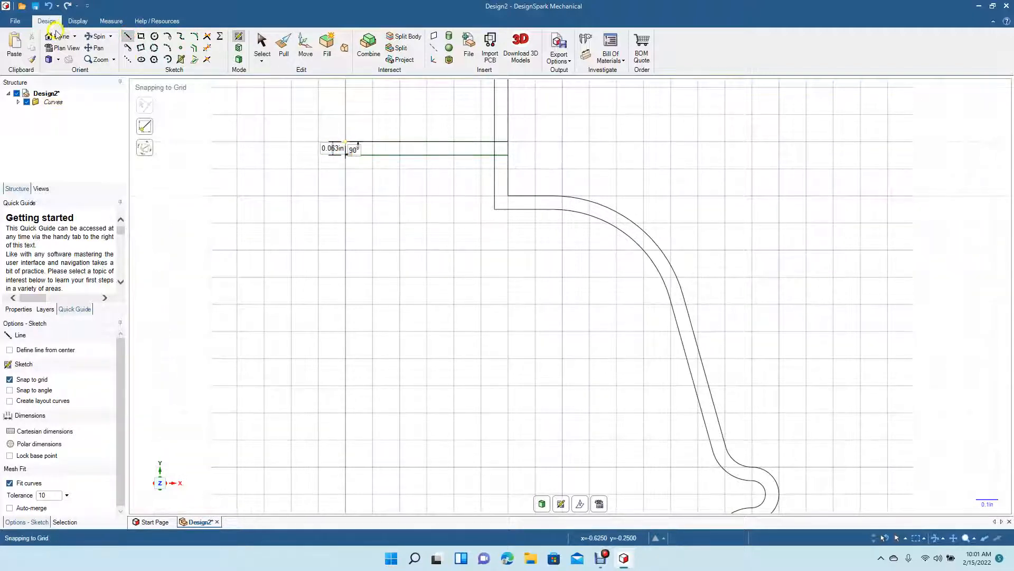
Close the upper end of the neck wall with a short horizontal line joining its two vertical lines.
{"action": "left_click", "coordinate": [94, 47]}
{"action": "left_click_drag", "start_coordinate": [360, 226], "coordinate": [361, 370]}
{"action": "left_click", "coordinate": [239, 36]}
{"action": "left_click", "coordinate": [141, 37]}
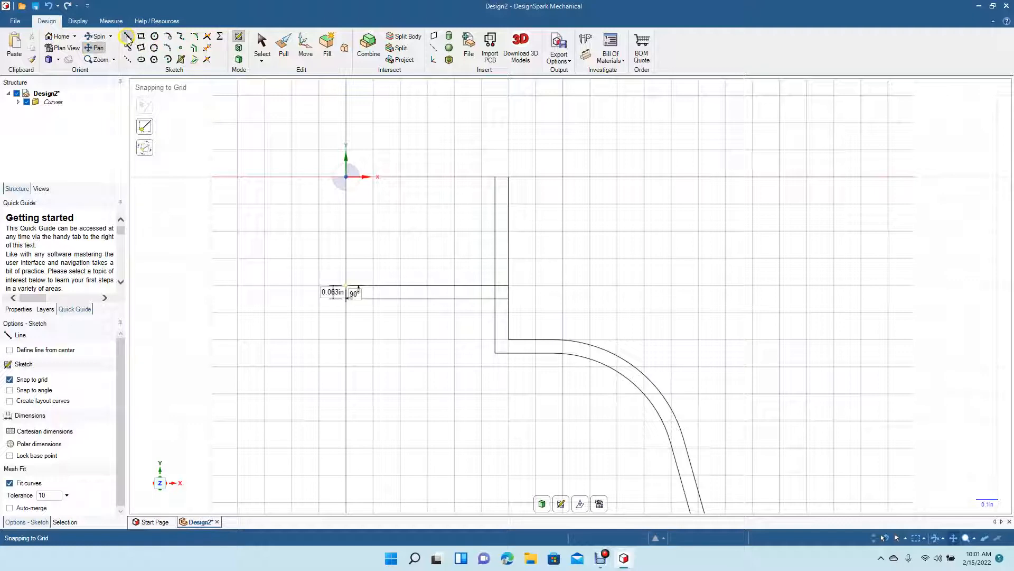
{"action": "left_click", "coordinate": [126, 37]}
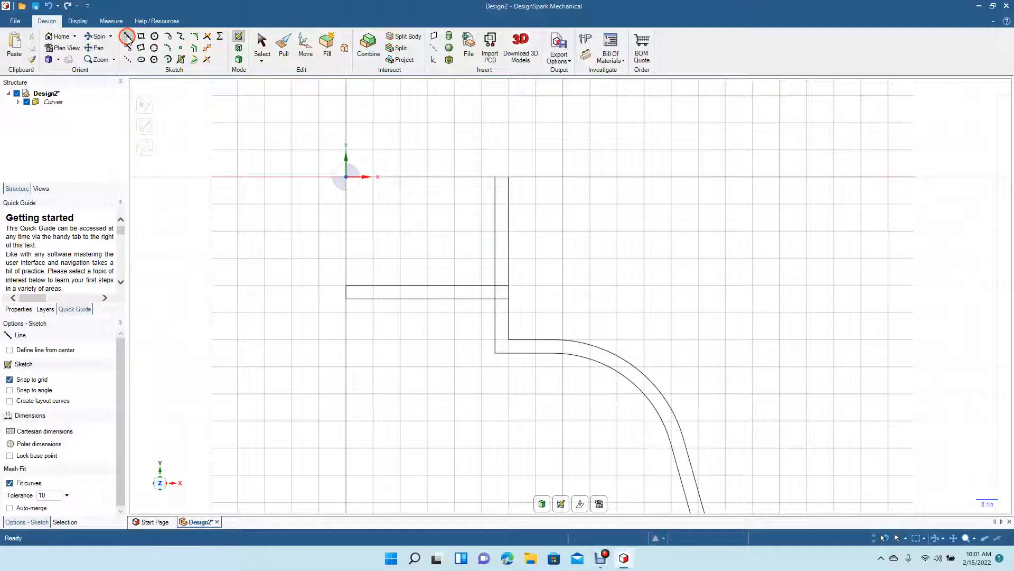
{"action": "left_click", "coordinate": [495, 178]}
{"action": "left_click", "coordinate": [509, 177]}
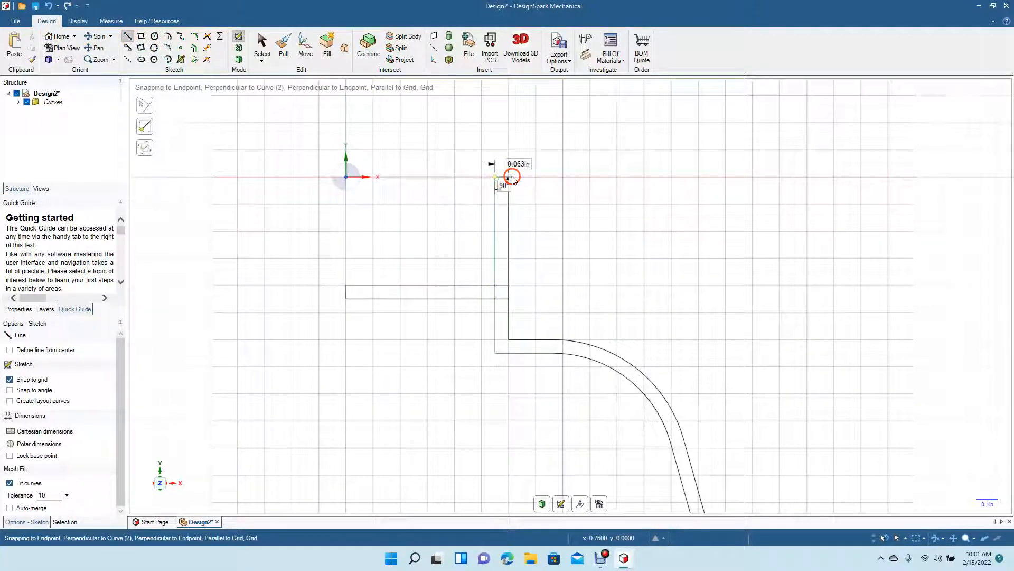
{"action": "left_click", "coordinate": [261, 45]}
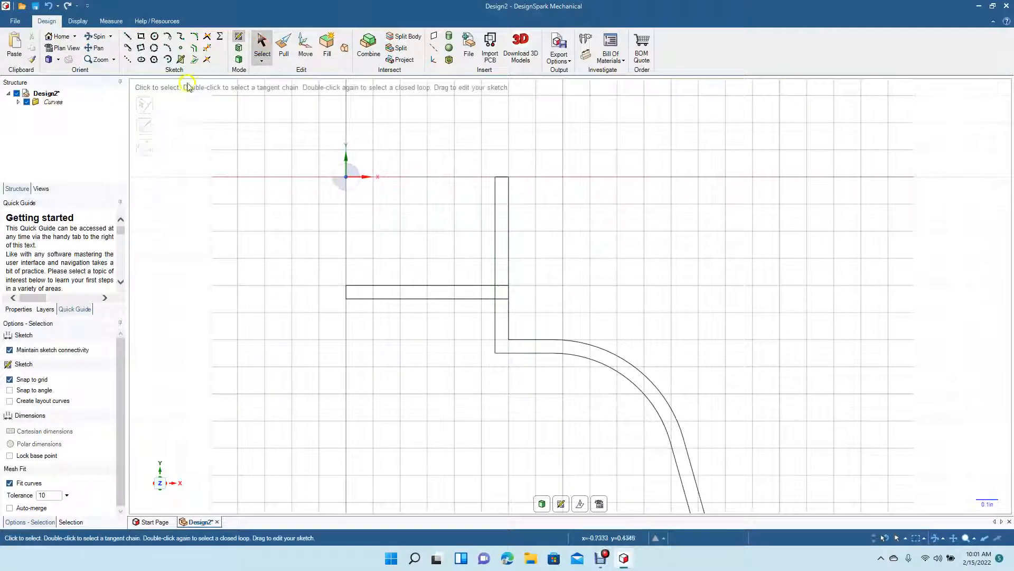
Trim the overlapping segments where the horizontal web crosses the neck wall, leaving one open T-shaped junction.
{"action": "left_click", "coordinate": [206, 47]}
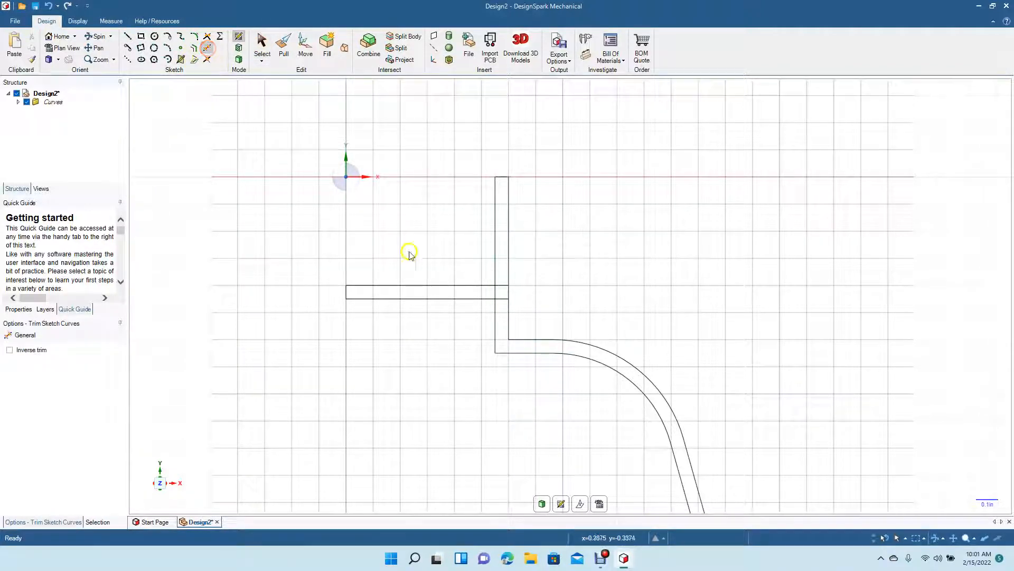
{"action": "left_click", "coordinate": [494, 293]}
{"action": "left_click", "coordinate": [494, 293]}
{"action": "left_click", "coordinate": [502, 286]}
{"action": "left_click", "coordinate": [503, 299]}
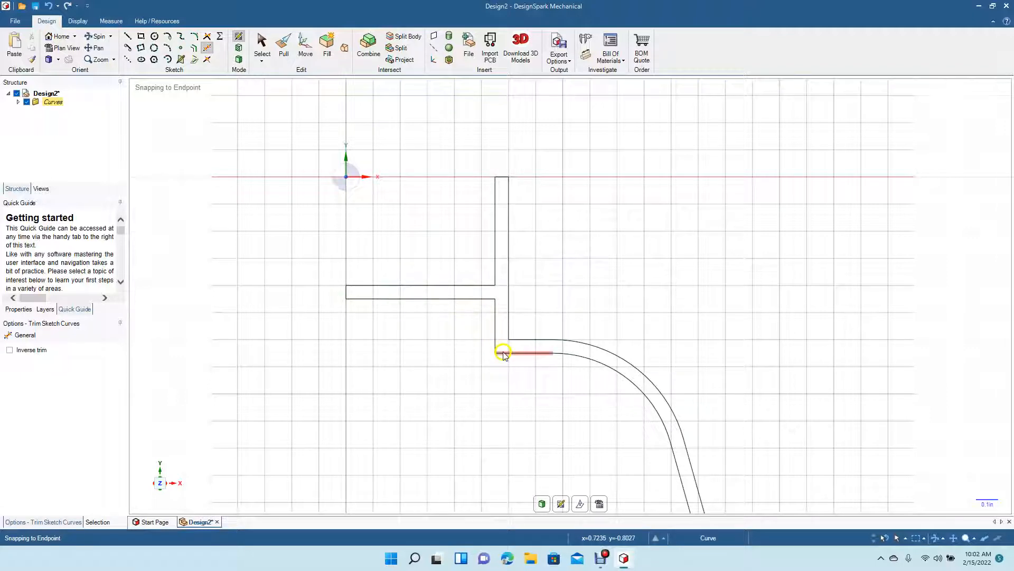
Round both the inner and outer corners between the neck and the shoulder with 0.063 in radius fillets.
{"action": "left_click", "coordinate": [196, 37]}
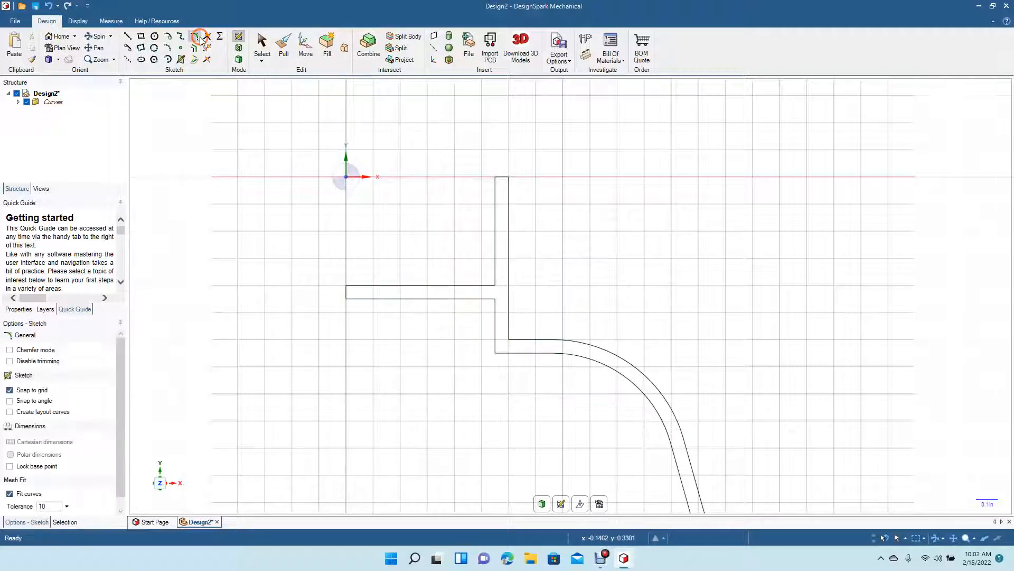
{"action": "left_click", "coordinate": [495, 344]}
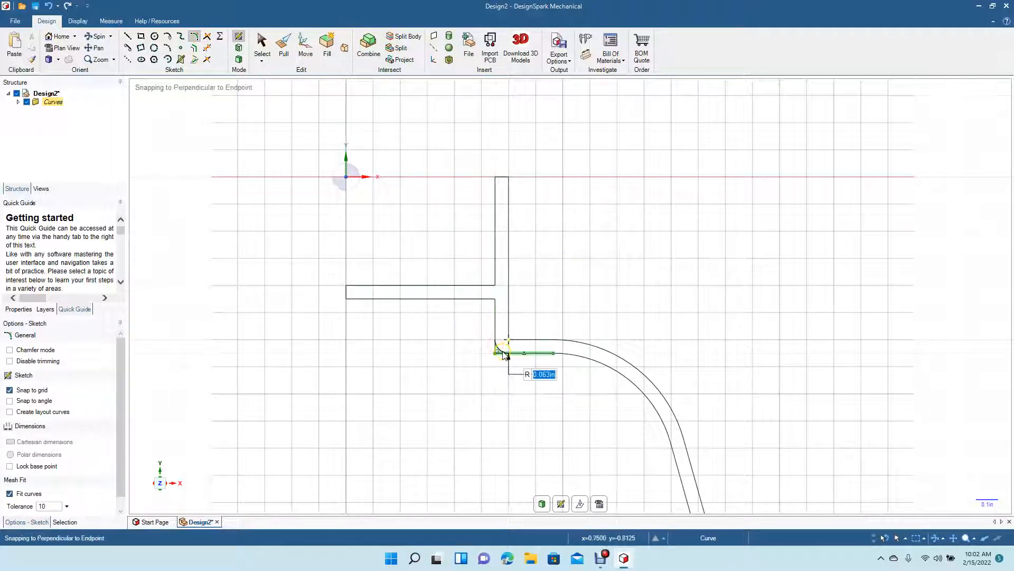
{"action": "left_click", "coordinate": [504, 354]}
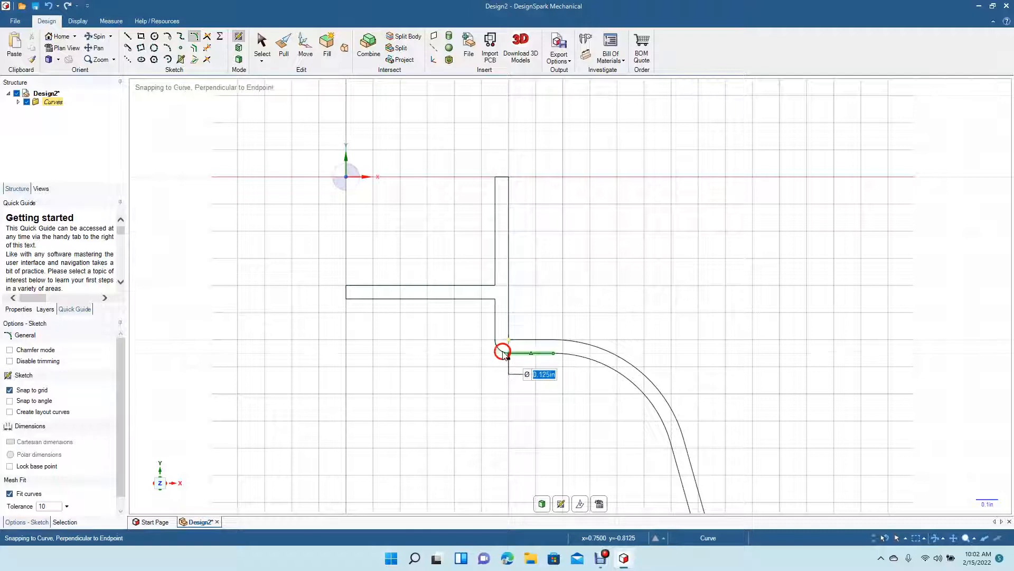
{"action": "left_click", "coordinate": [509, 330]}
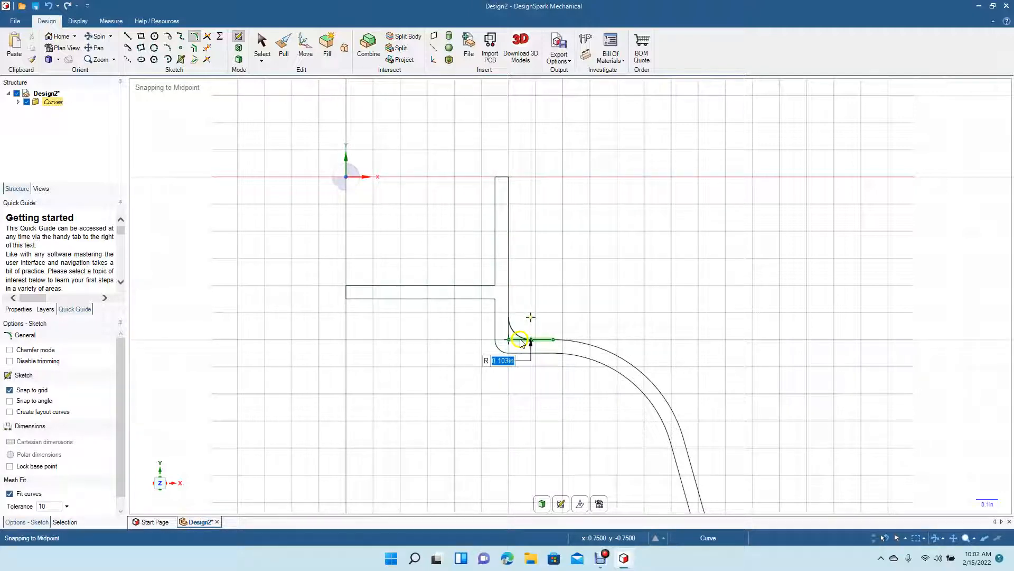
{"action": "type", "text": "0"}
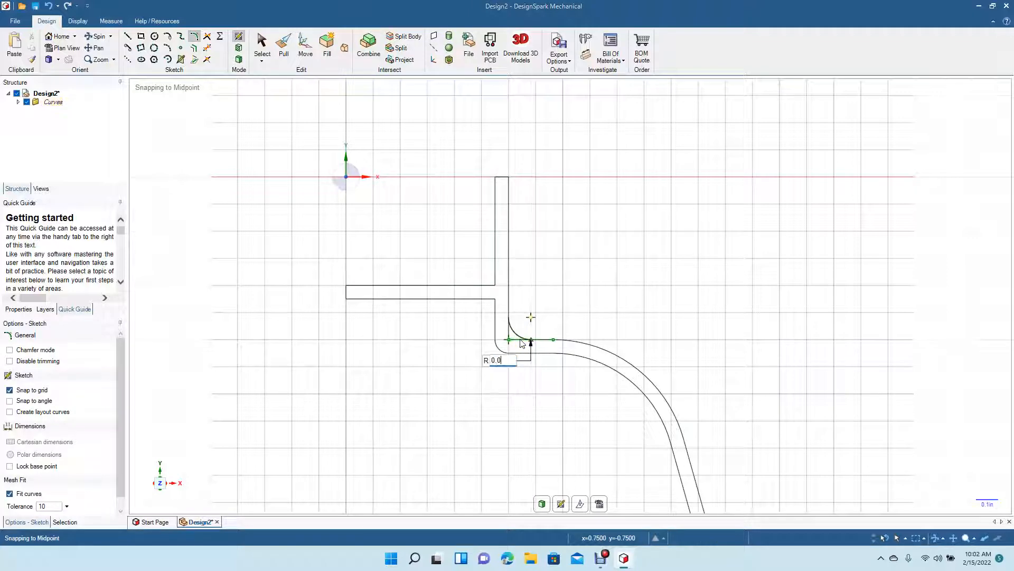
{"action": "left_click", "coordinate": [510, 327]}
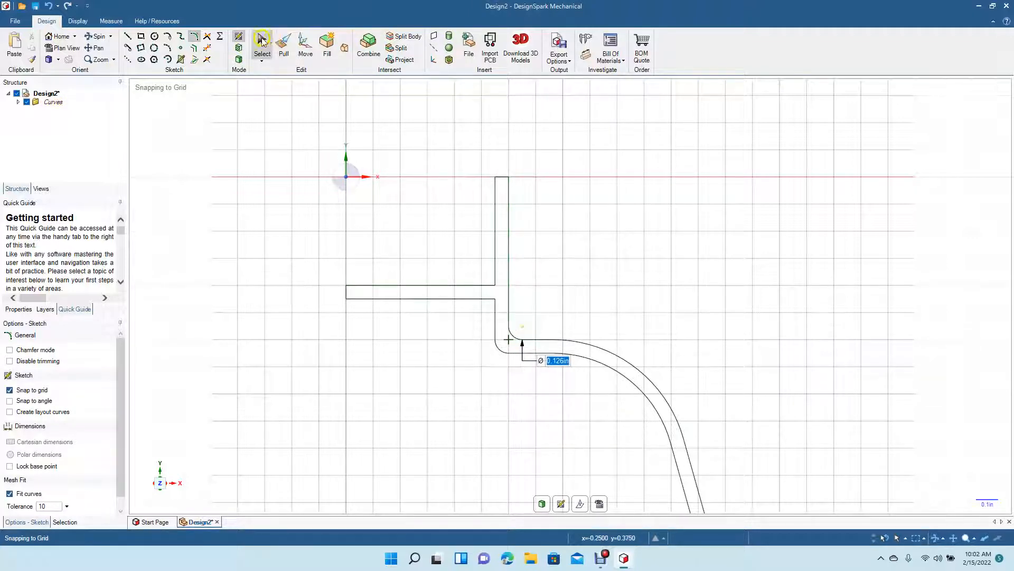
{"action": "left_click", "coordinate": [267, 46]}
{"action": "left_click", "coordinate": [592, 240]}
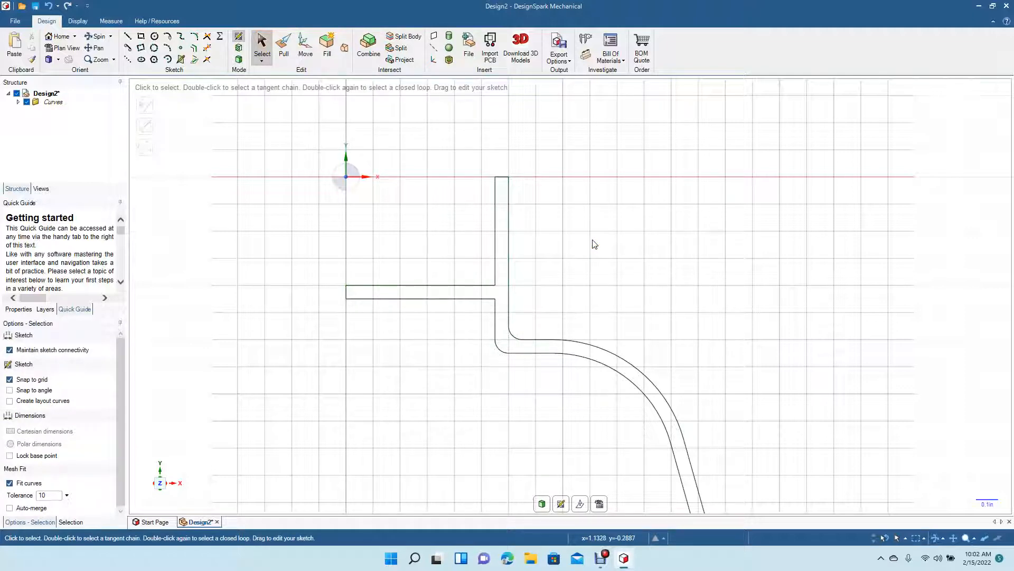
Close the bottom of the profile's base wall with a short horizontal line joining its two vertical lines.
{"action": "scroll", "coordinate": [507, 290], "scroll_direction": "down", "scroll_amount": 5, "text": "ctrl"}
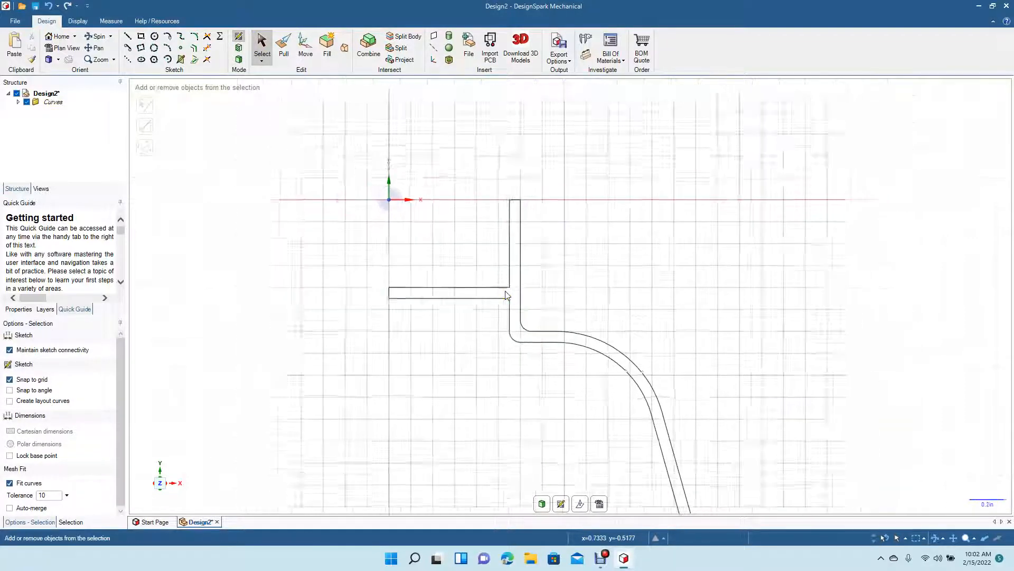
{"action": "scroll", "coordinate": [506, 295], "scroll_direction": "down", "scroll_amount": 2, "text": "ctrl"}
{"action": "left_click", "coordinate": [525, 326]}
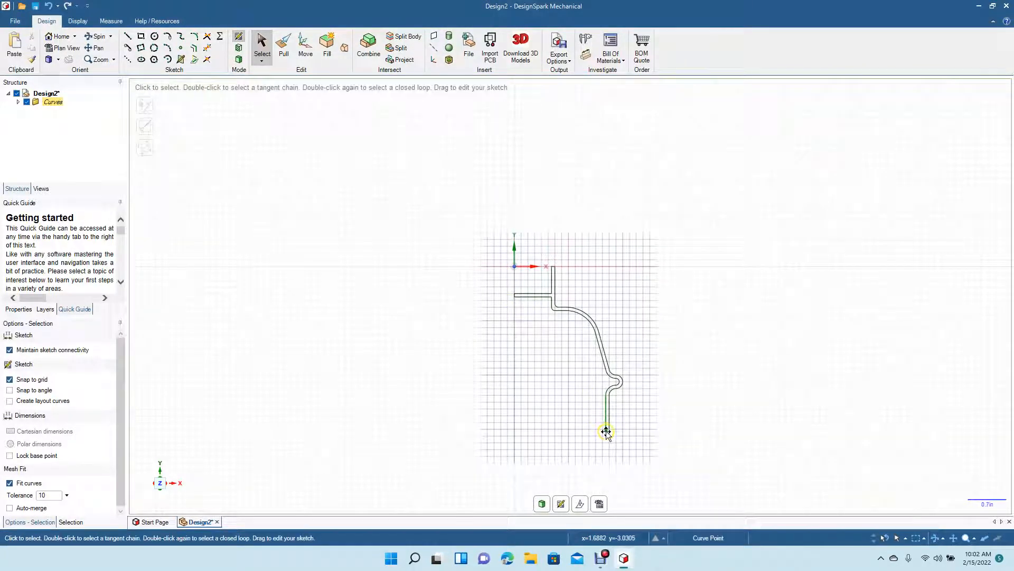
{"action": "scroll", "coordinate": [606, 430], "scroll_direction": "up", "scroll_amount": 6, "text": "ctrl"}
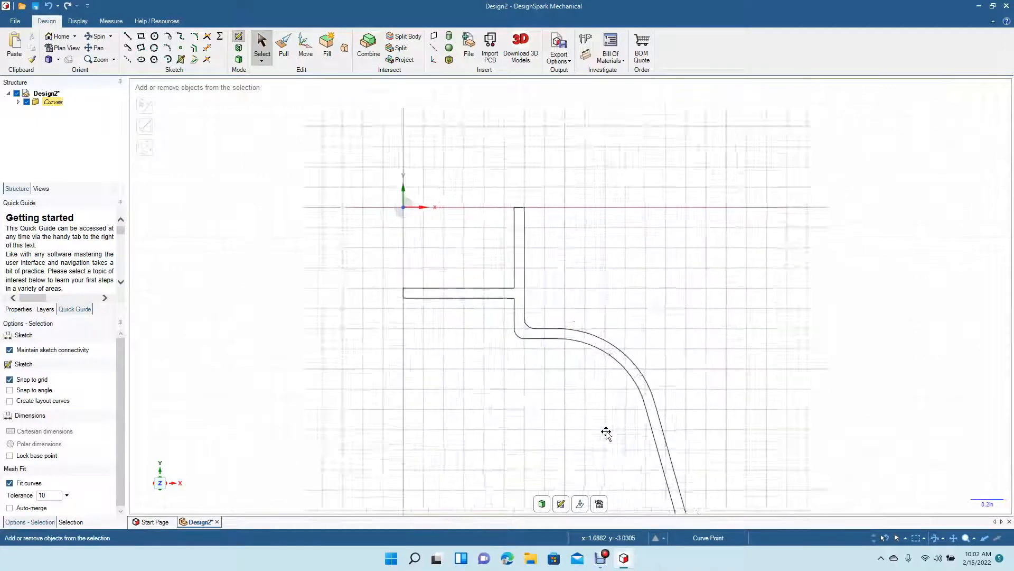
{"action": "left_click", "coordinate": [286, 248], "text": "ctrl"}
{"action": "left_click", "coordinate": [100, 48]}
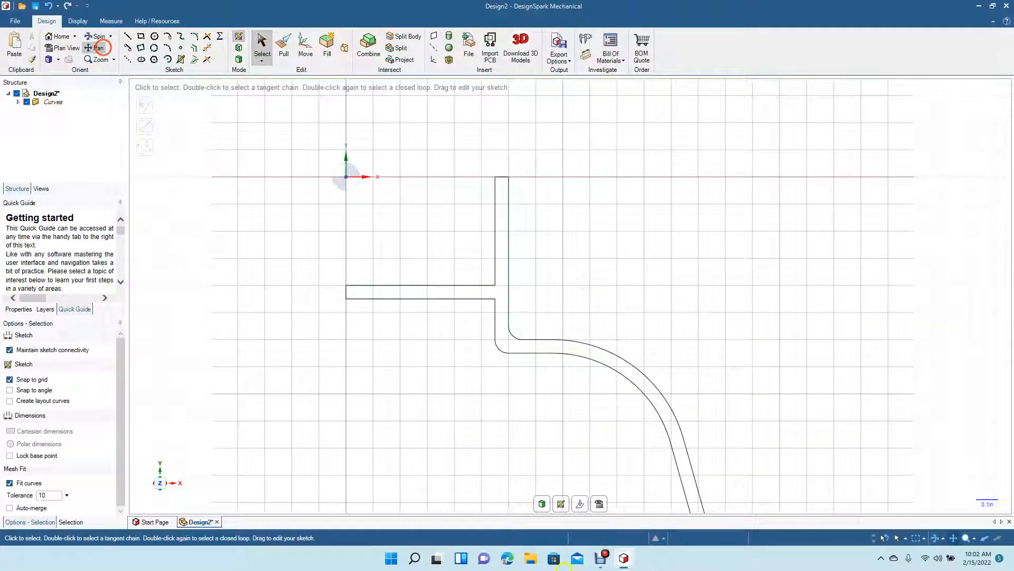
{"action": "mouse_move", "coordinate": [468, 444]}
{"action": "left_mouse_down"}
{"action": "mouse_move", "coordinate": [444, 215]}
{"action": "mouse_move", "coordinate": [378, 167]}
{"action": "mouse_move", "coordinate": [359, 120]}
{"action": "left_mouse_up"}
{"action": "left_click_drag", "start_coordinate": [423, 315], "coordinate": [415, 252]}
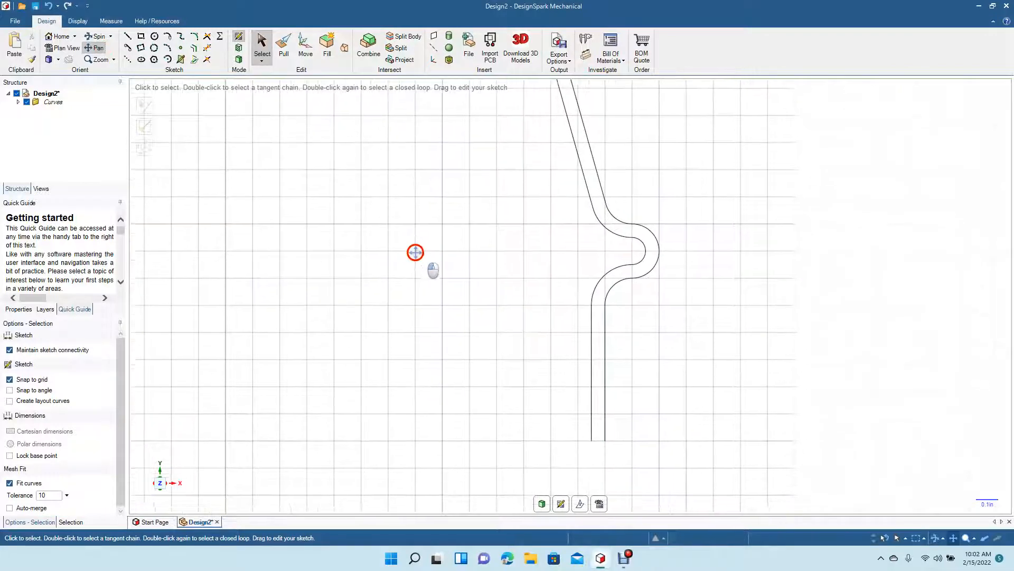
{"action": "left_click", "coordinate": [128, 36]}
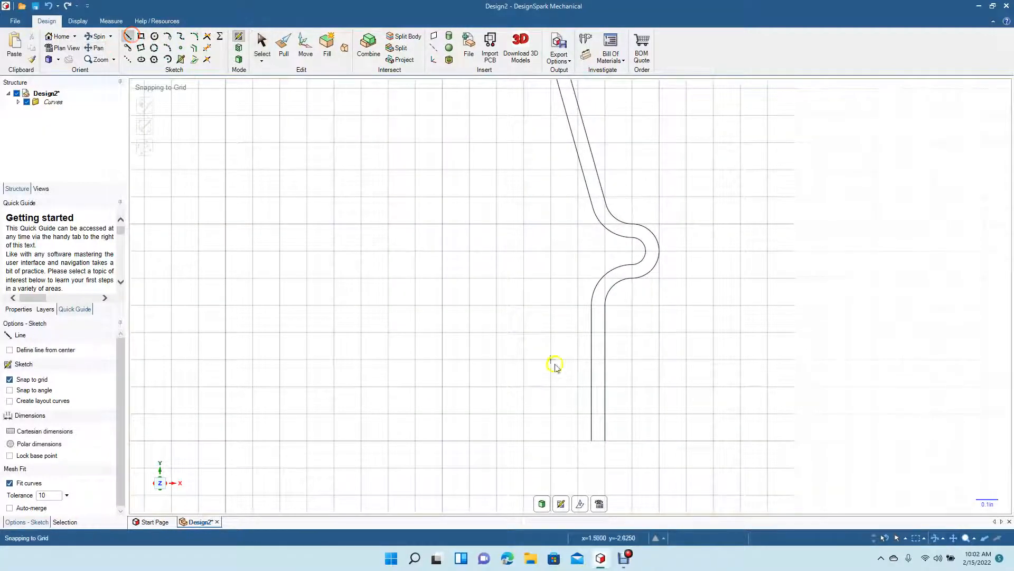
{"action": "left_click", "coordinate": [592, 440]}
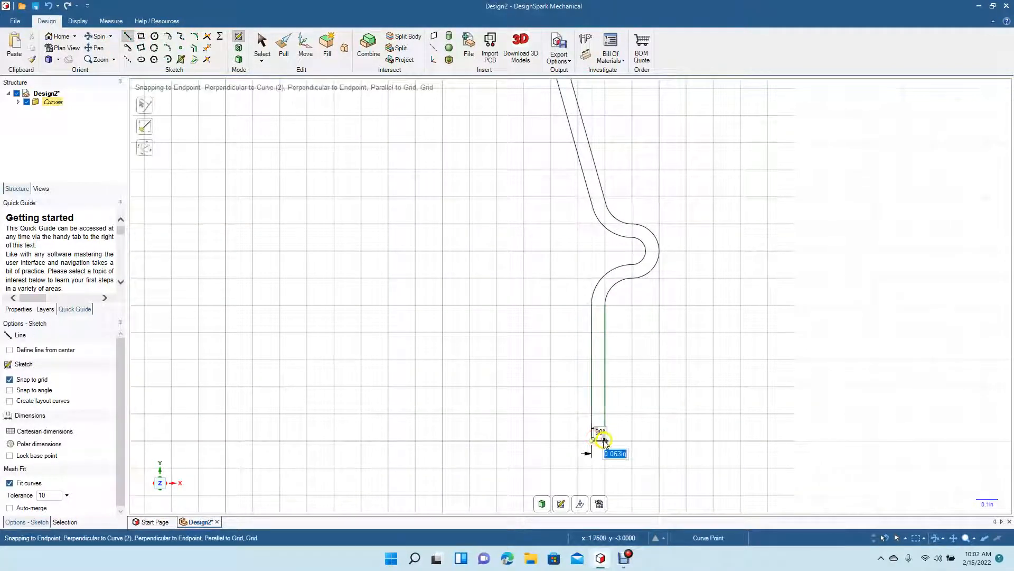
{"action": "left_click", "coordinate": [606, 441]}
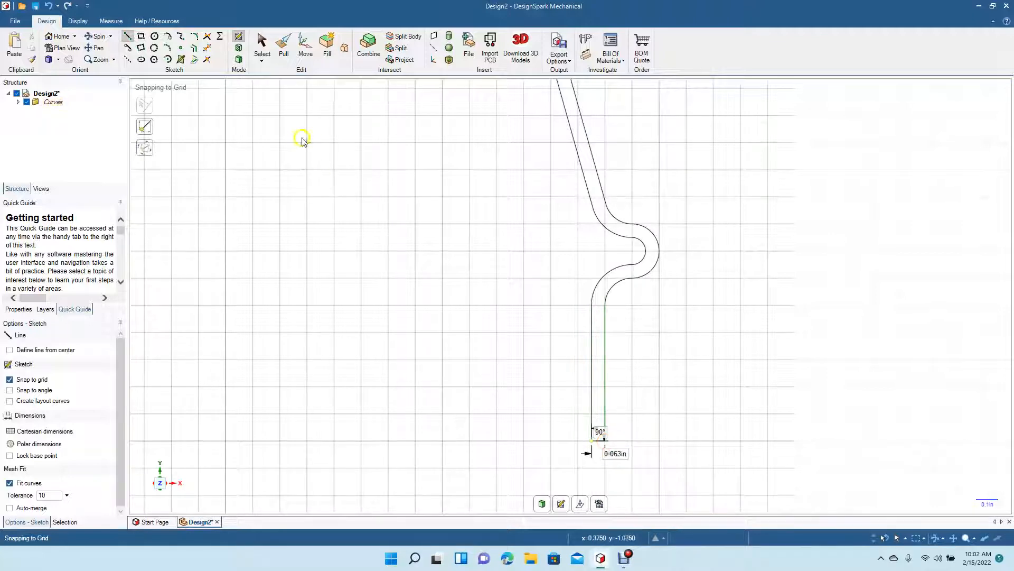
{"action": "left_click", "coordinate": [262, 45]}
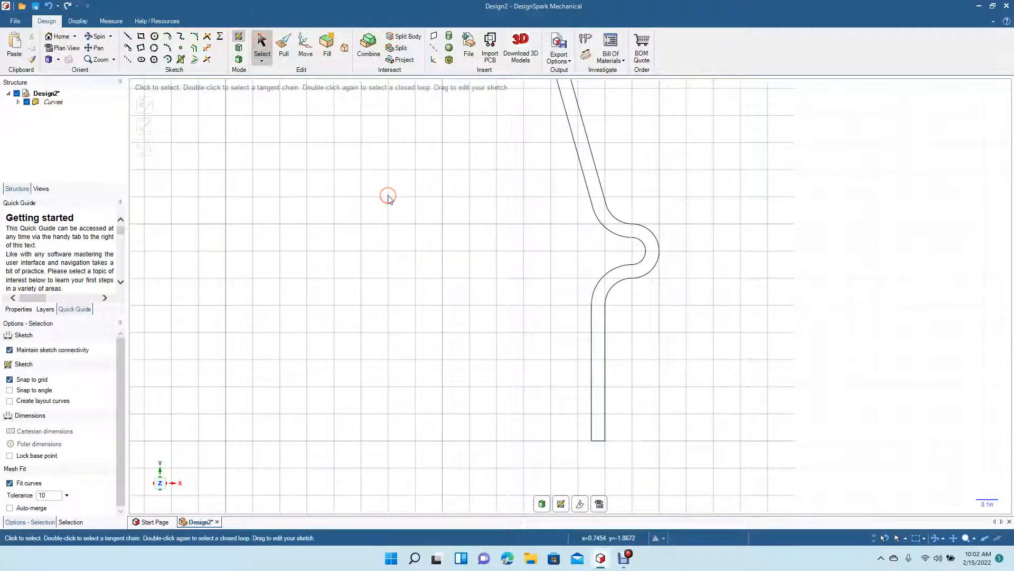
Draw a 1.75 in horizontal line from the Y axis, 0.125 in below the profile's base and ending under its outer wall.
{"action": "scroll", "coordinate": [388, 198], "scroll_direction": "down", "scroll_amount": 5}
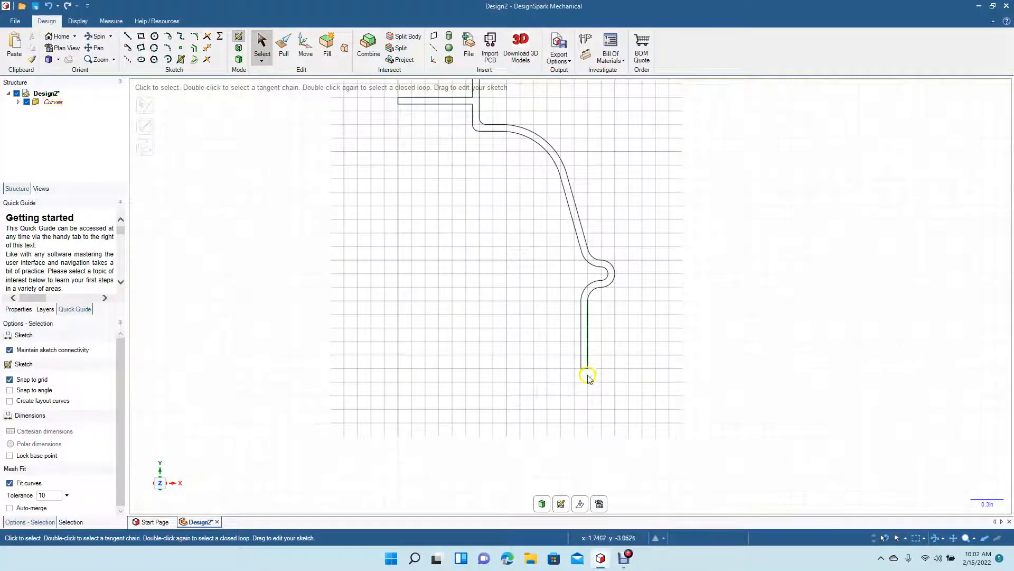
{"action": "left_click", "coordinate": [128, 38]}
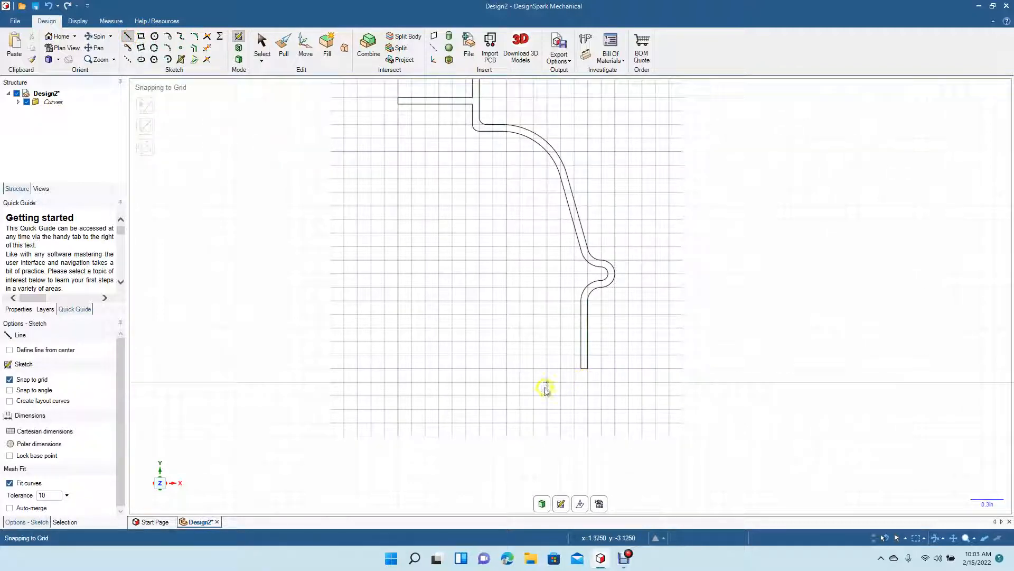
{"action": "left_click", "coordinate": [403, 390]}
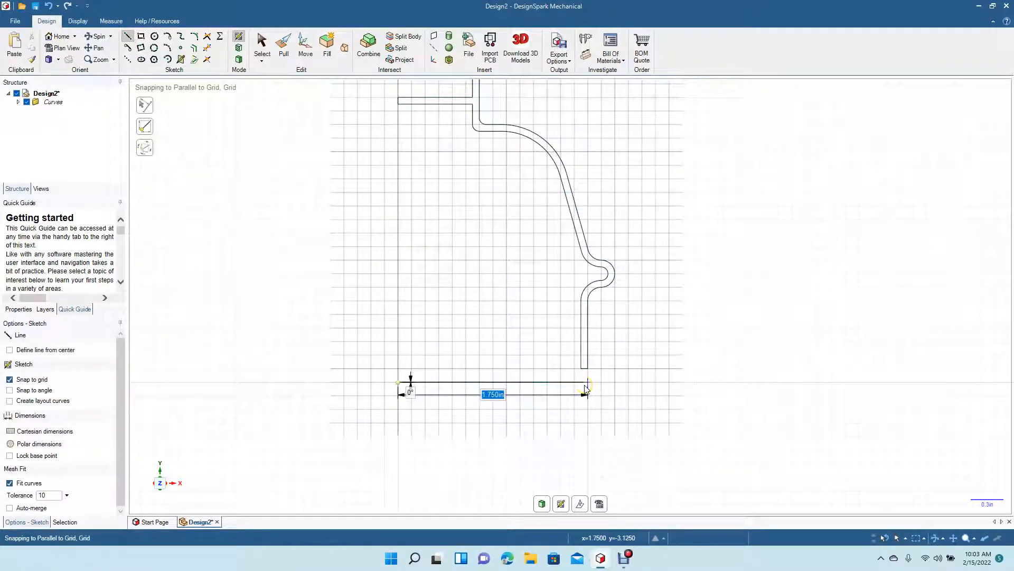
{"action": "left_click", "coordinate": [587, 382]}
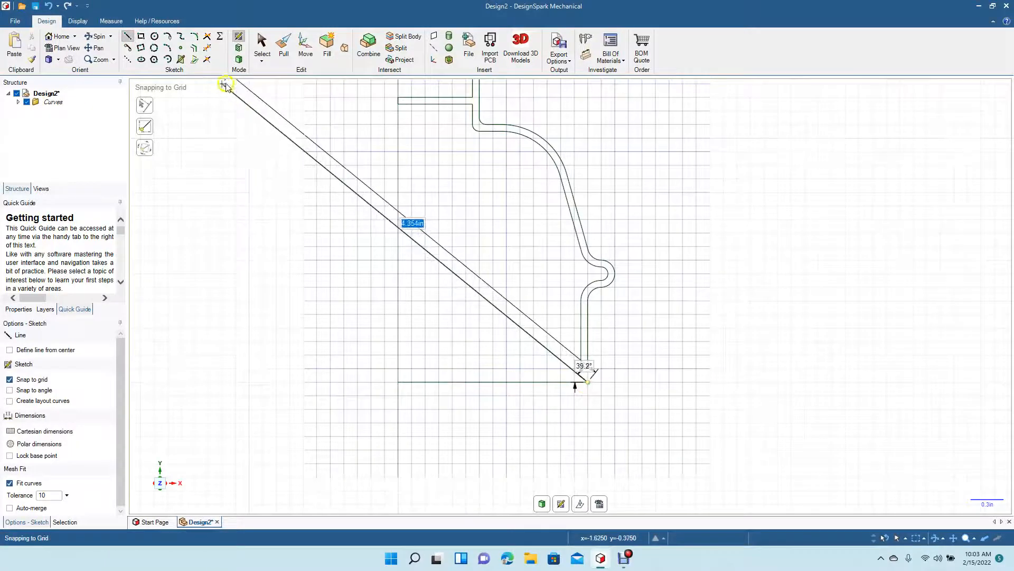
Try to revolve the profile face about the inner end of its horizontal web.
{"action": "left_click", "coordinate": [262, 45]}
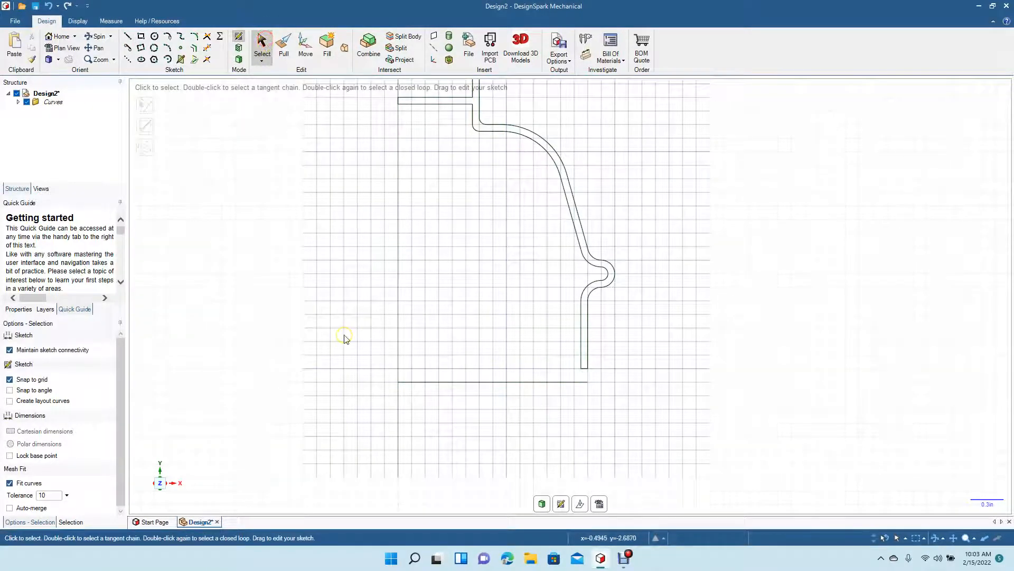
{"action": "scroll", "coordinate": [344, 338], "scroll_direction": "down", "scroll_amount": 6, "text": "ctrl"}
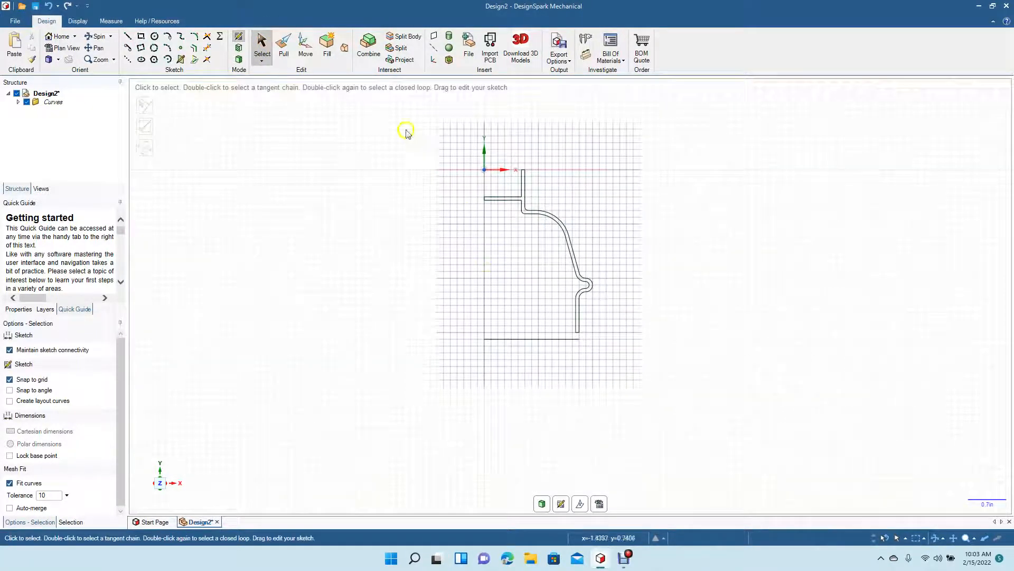
{"action": "left_click", "coordinate": [284, 45]}
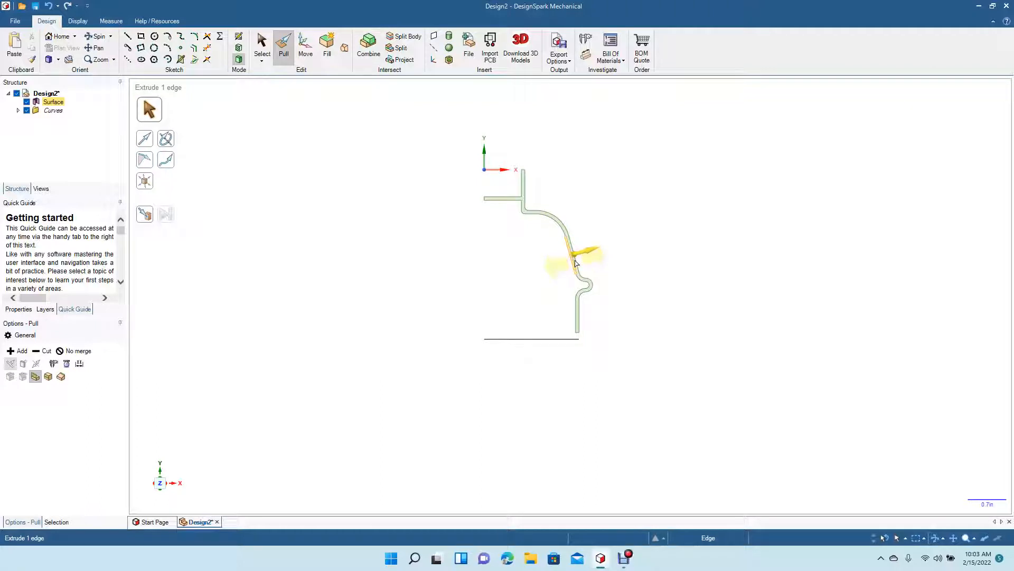
{"action": "scroll", "coordinate": [575, 262], "scroll_direction": "up", "scroll_amount": 4}
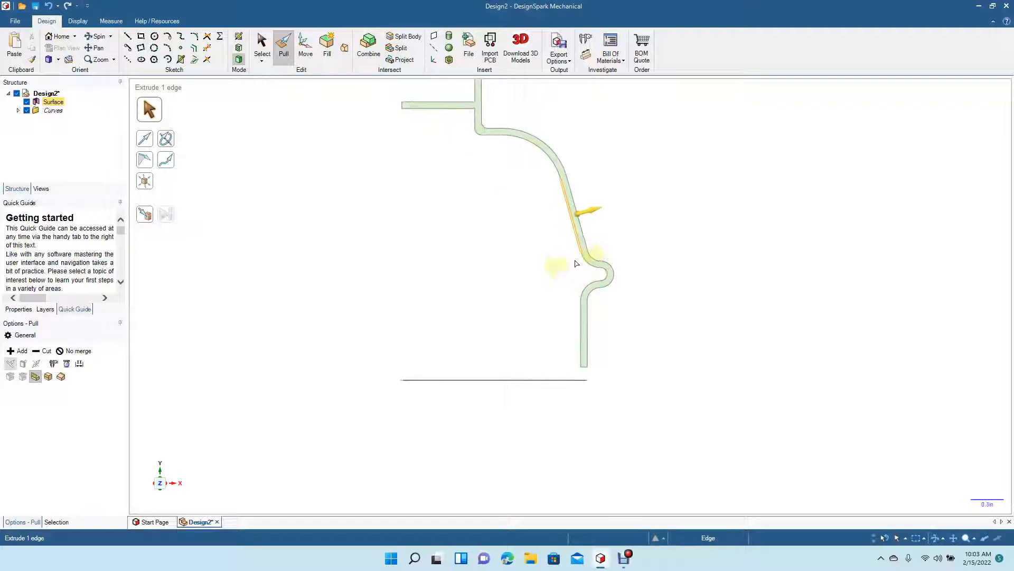
{"action": "left_click", "coordinate": [565, 182]}
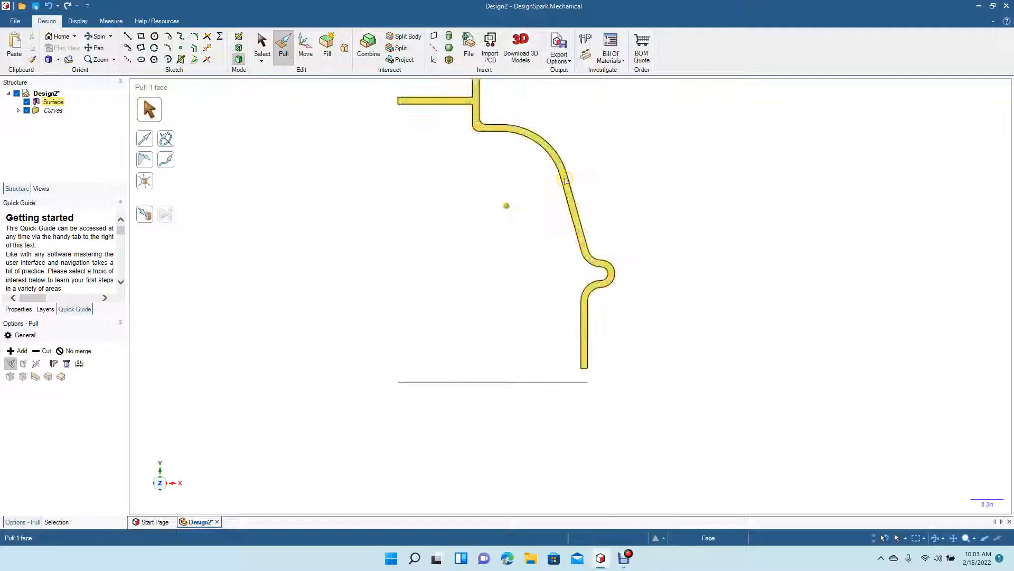
{"action": "left_click", "coordinate": [565, 181]}
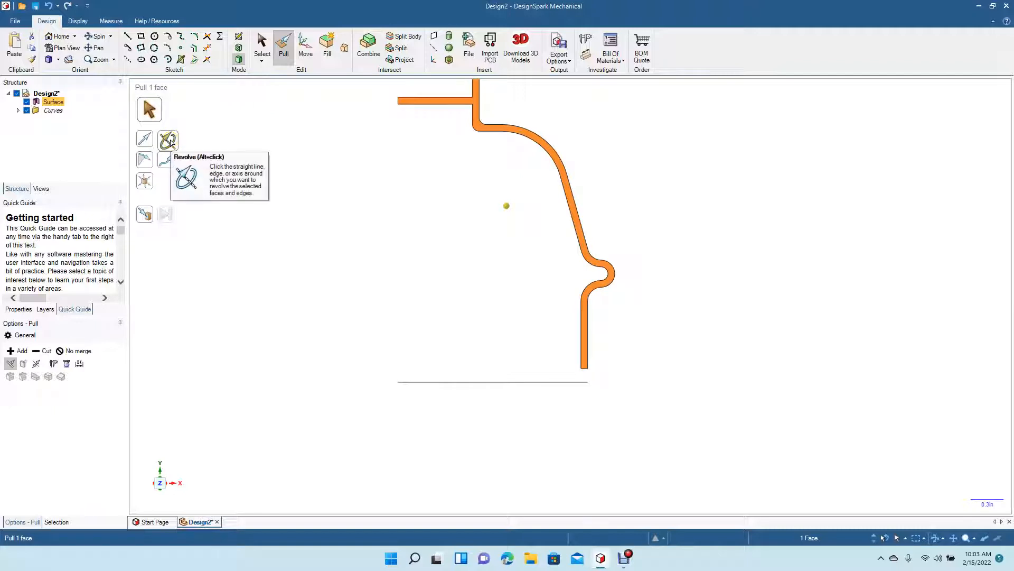
{"action": "left_click", "coordinate": [171, 142]}
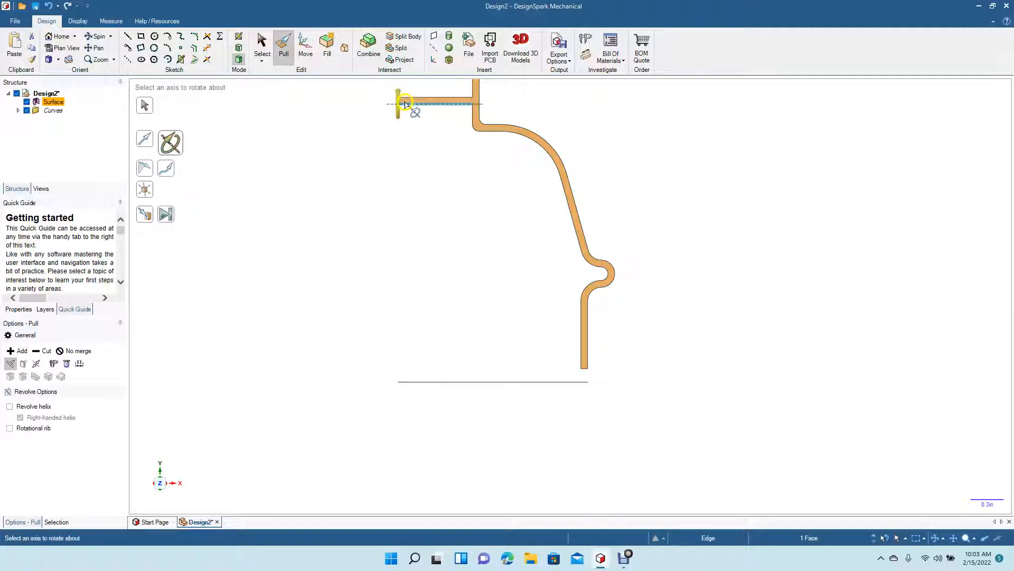
{"action": "left_click", "coordinate": [398, 100]}
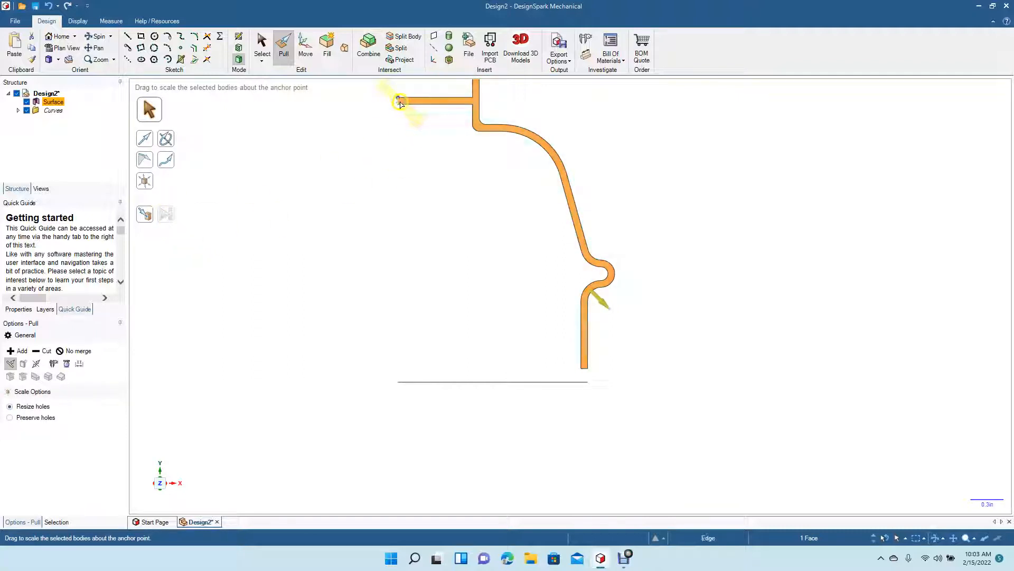
{"action": "left_click", "coordinate": [400, 103]}
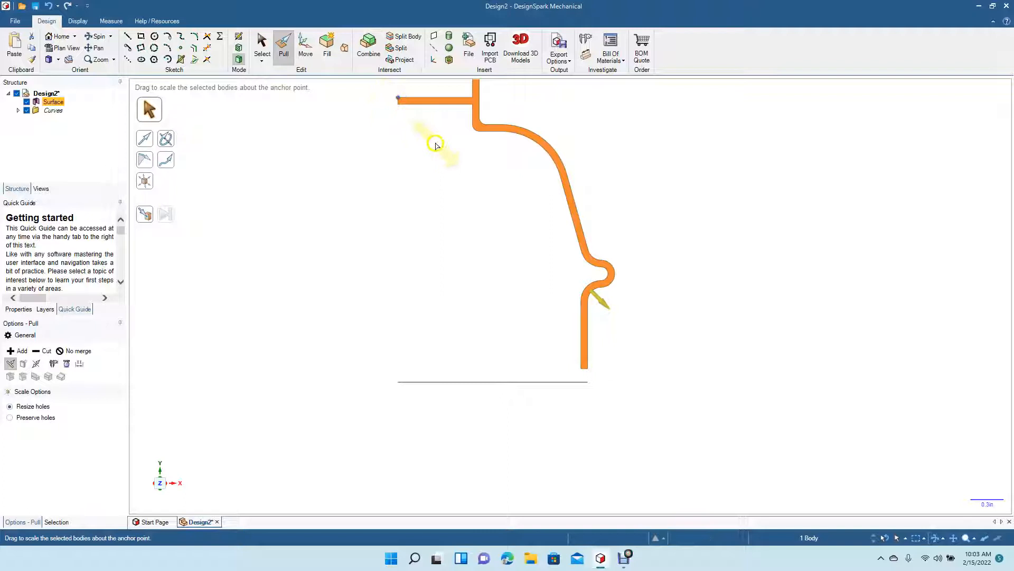
{"action": "left_click", "coordinate": [398, 383]}
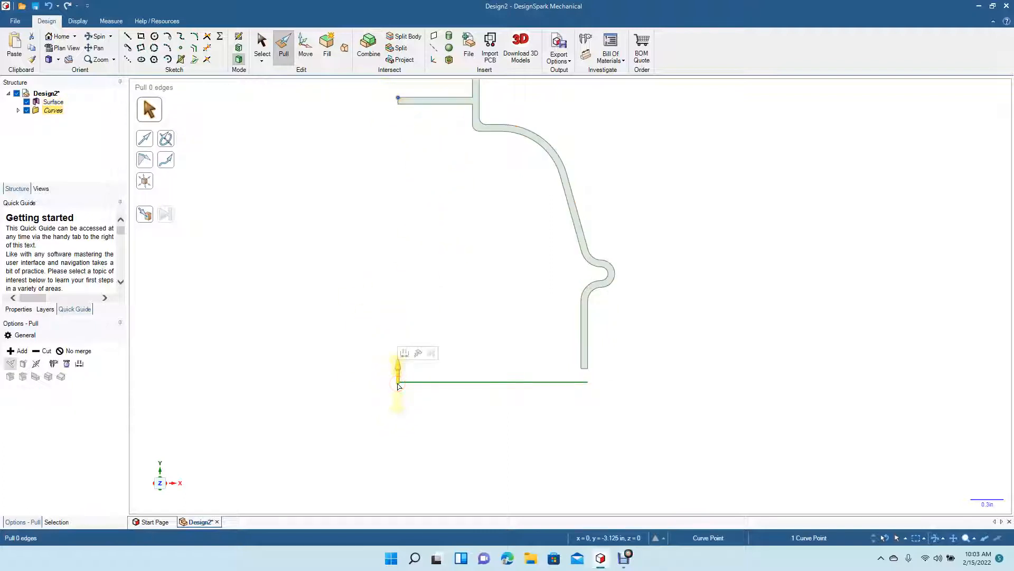
Try to revolve the profile face about the horizontal line below its base, and undo back to the sketch.
{"action": "left_click", "coordinate": [260, 42]}
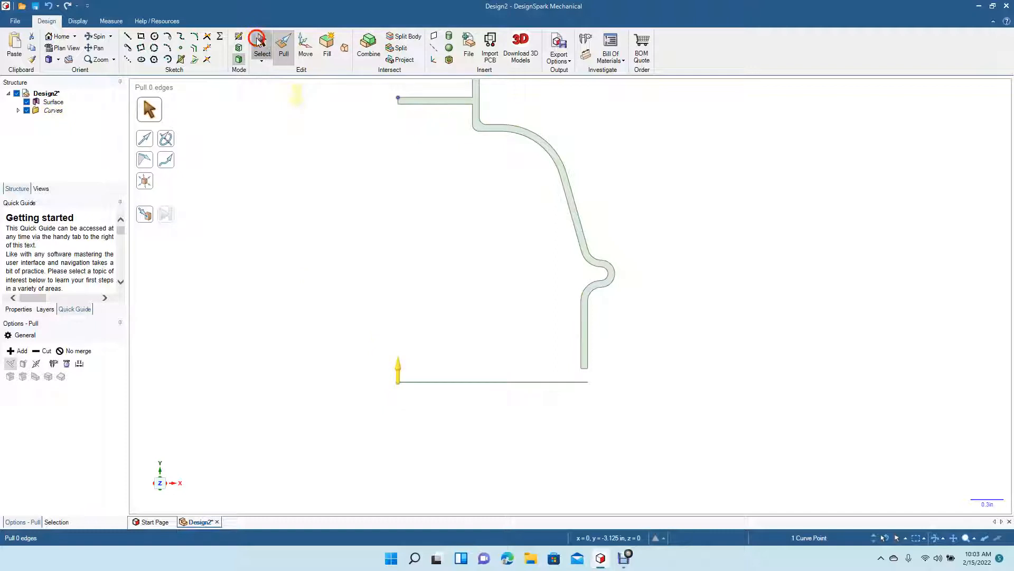
{"action": "left_click", "coordinate": [284, 46]}
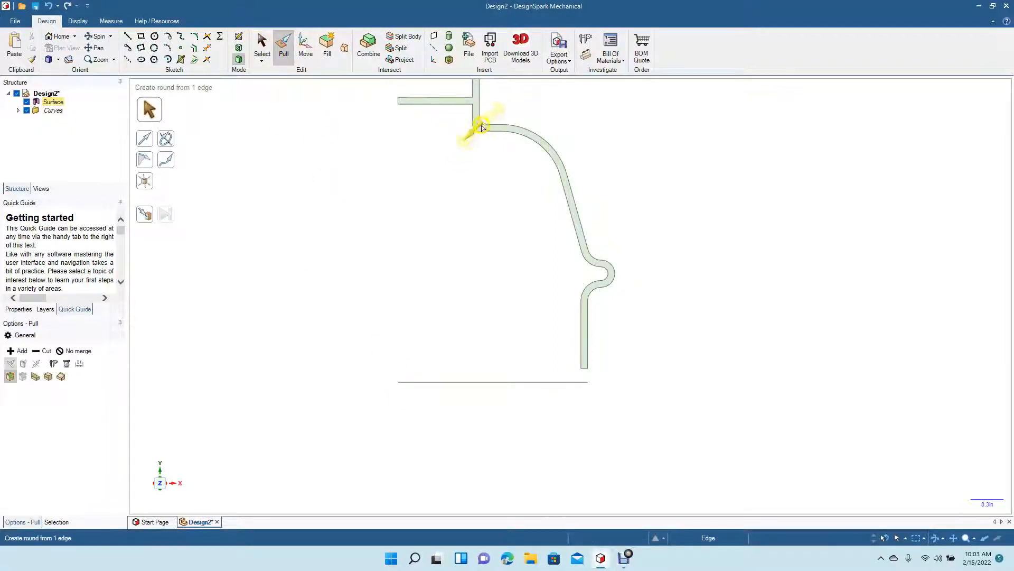
{"action": "left_click", "coordinate": [476, 109]}
{"action": "left_click", "coordinate": [476, 108]}
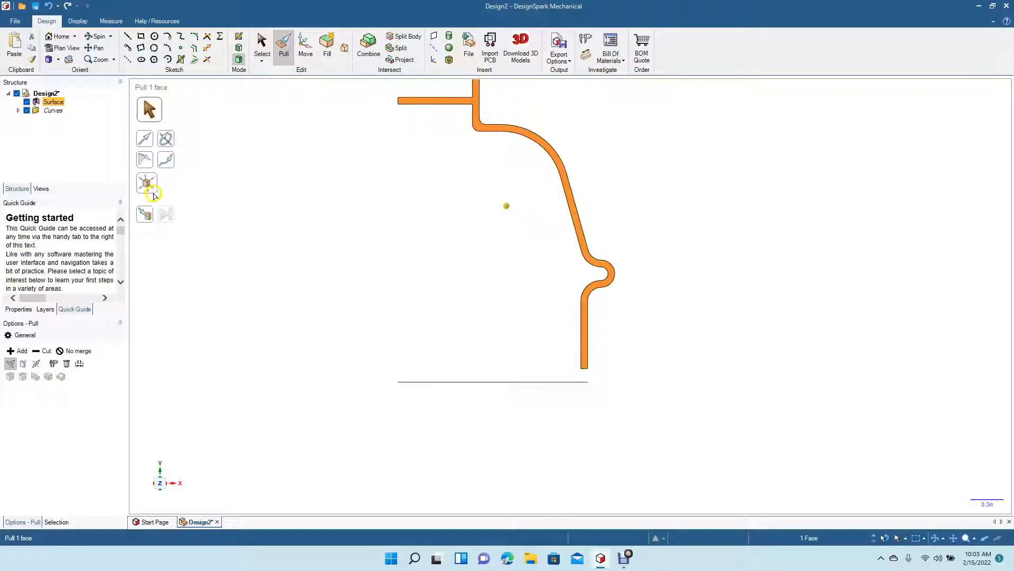
{"action": "left_click", "coordinate": [167, 140]}
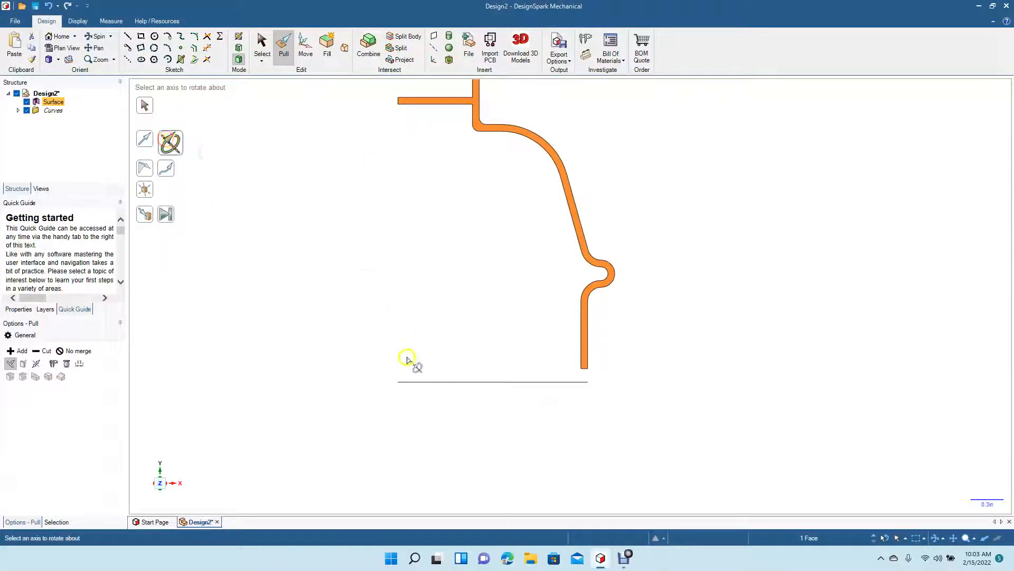
{"action": "left_click", "coordinate": [403, 383]}
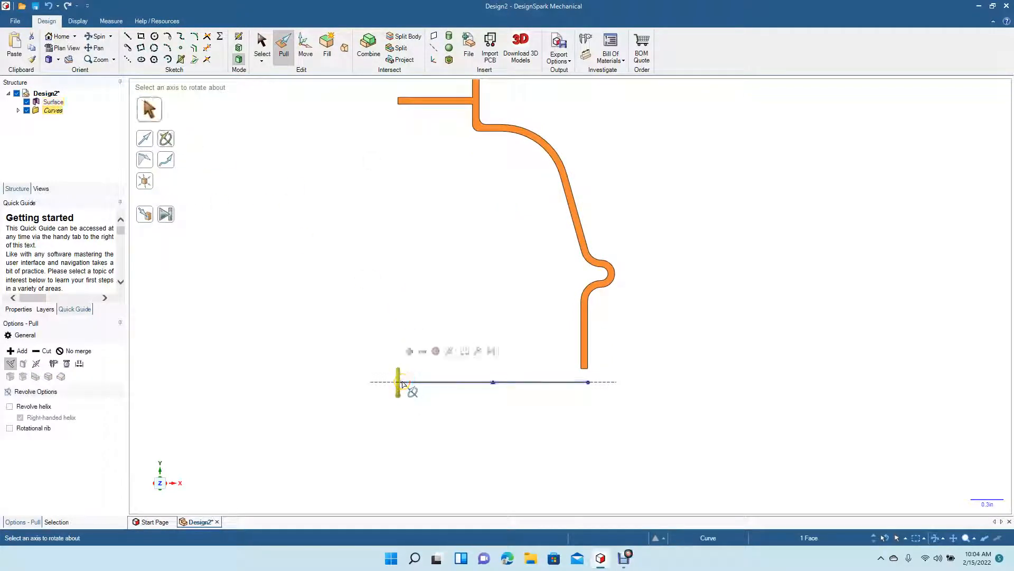
{"action": "key", "text": "ctrl+z"}
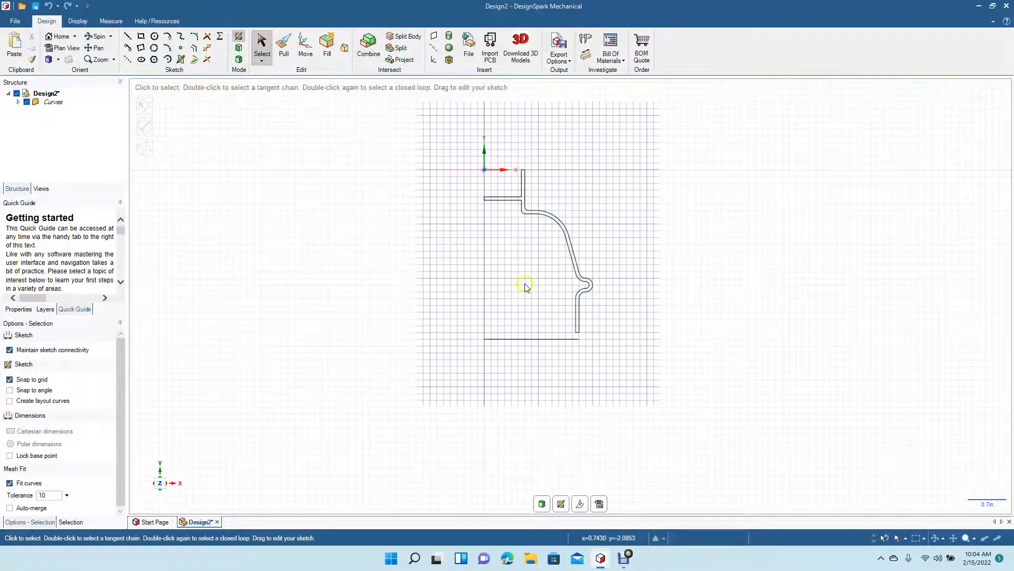
Draw a 2.375 in vertical construction line down the Y axis, starting 0.25 in below the origin.
{"action": "scroll", "coordinate": [526, 288], "scroll_direction": "up", "scroll_amount": 4}
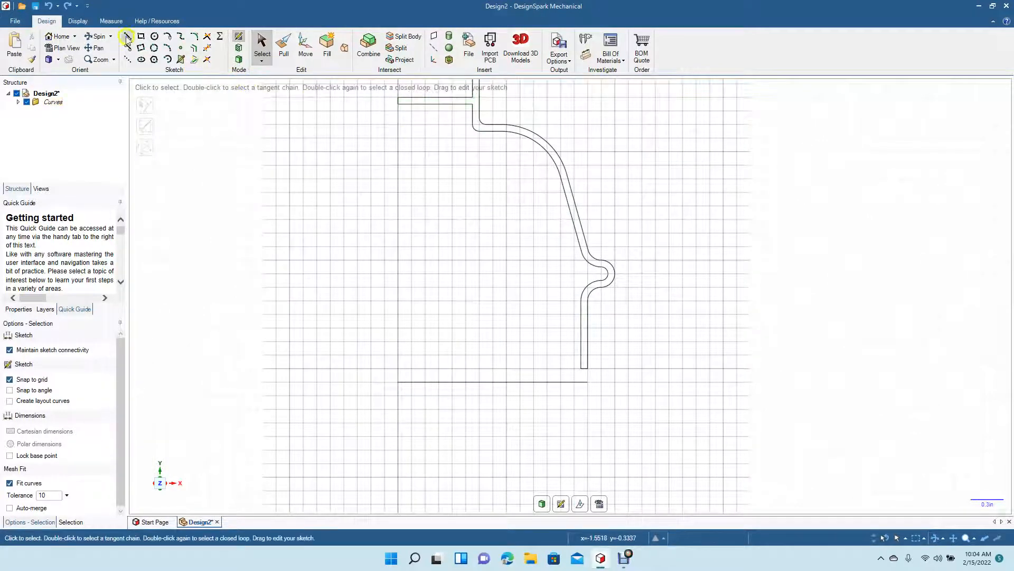
{"action": "left_click", "coordinate": [100, 48]}
{"action": "left_click_drag", "start_coordinate": [425, 303], "coordinate": [447, 366]}
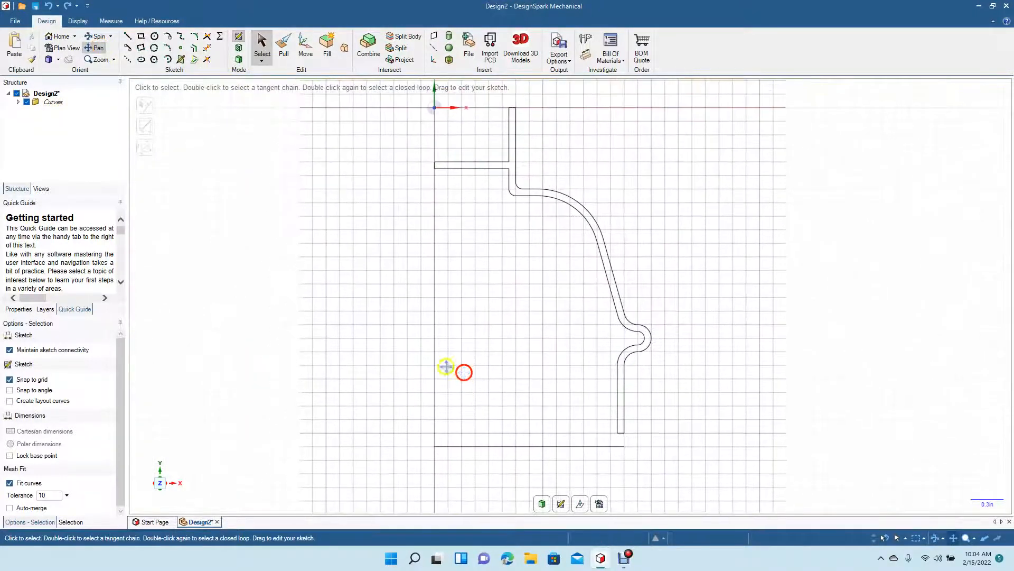
{"action": "left_click", "coordinate": [128, 61]}
{"action": "left_click", "coordinate": [437, 138]}
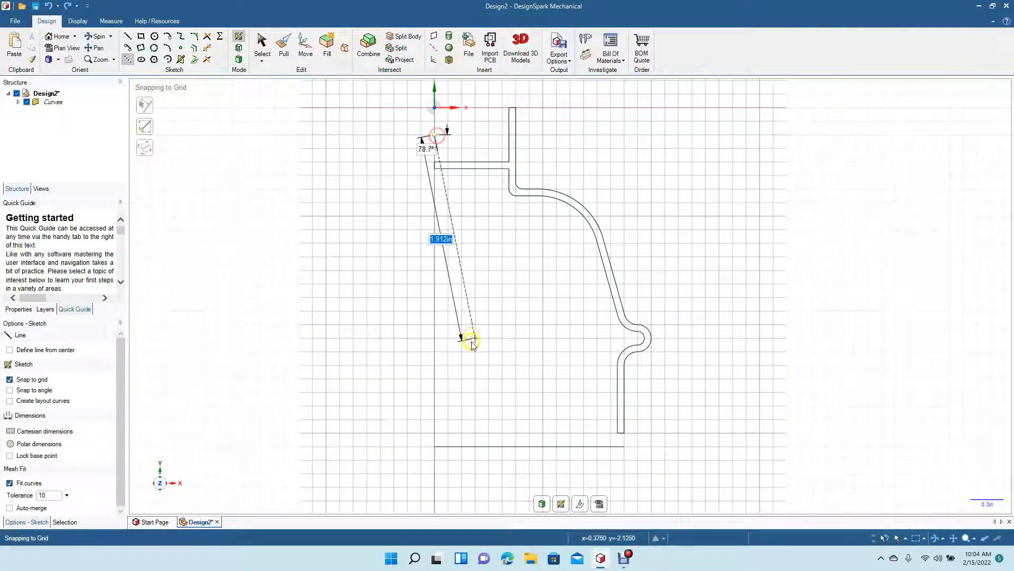
{"action": "left_click", "coordinate": [439, 391]}
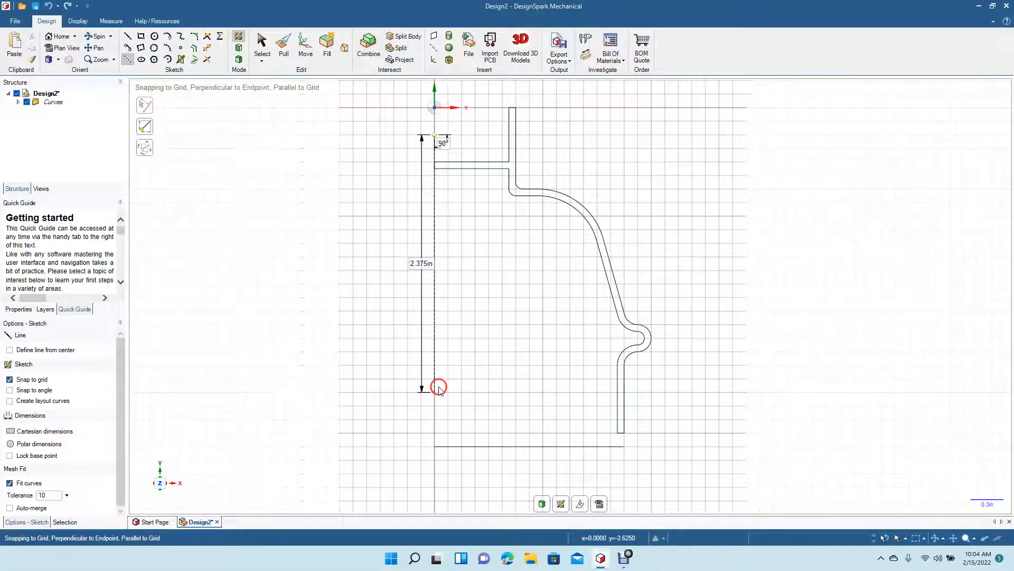
{"action": "left_click", "coordinate": [262, 45]}
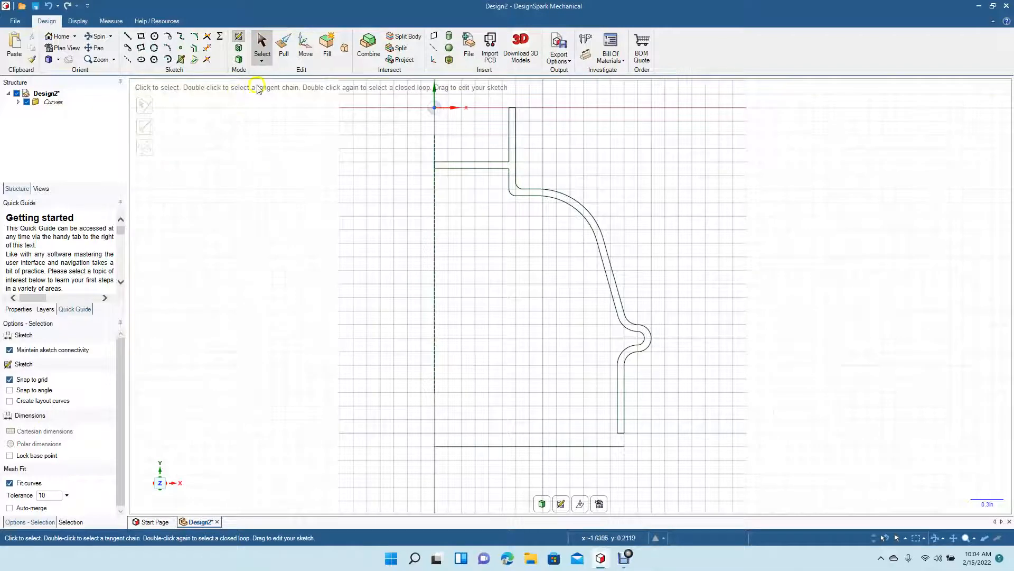
Revolve the profile face a full turn about the vertical construction line to make a solid.
{"action": "left_click", "coordinate": [284, 53]}
{"action": "left_click", "coordinate": [513, 172]}
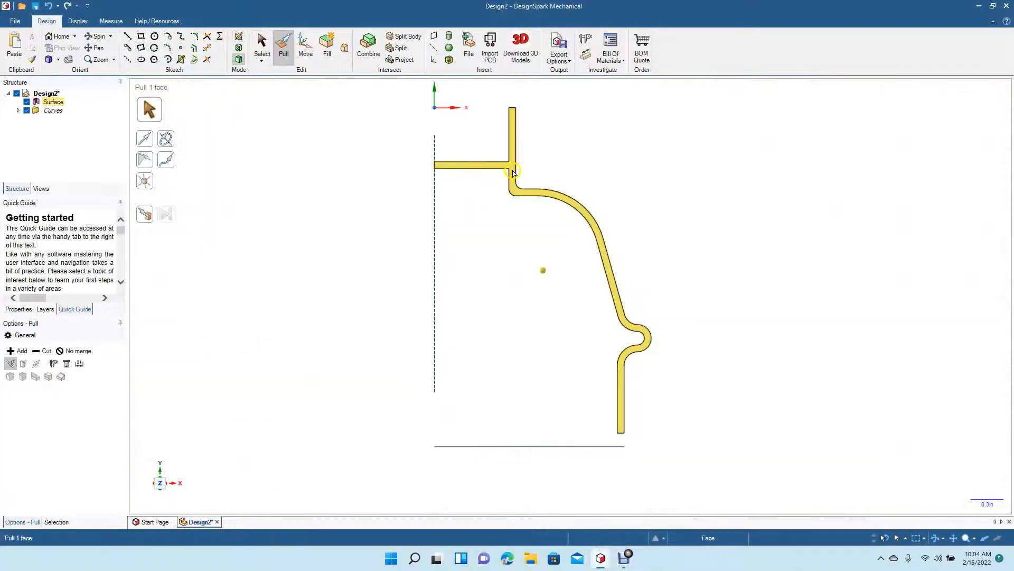
{"action": "left_click", "coordinate": [512, 170]}
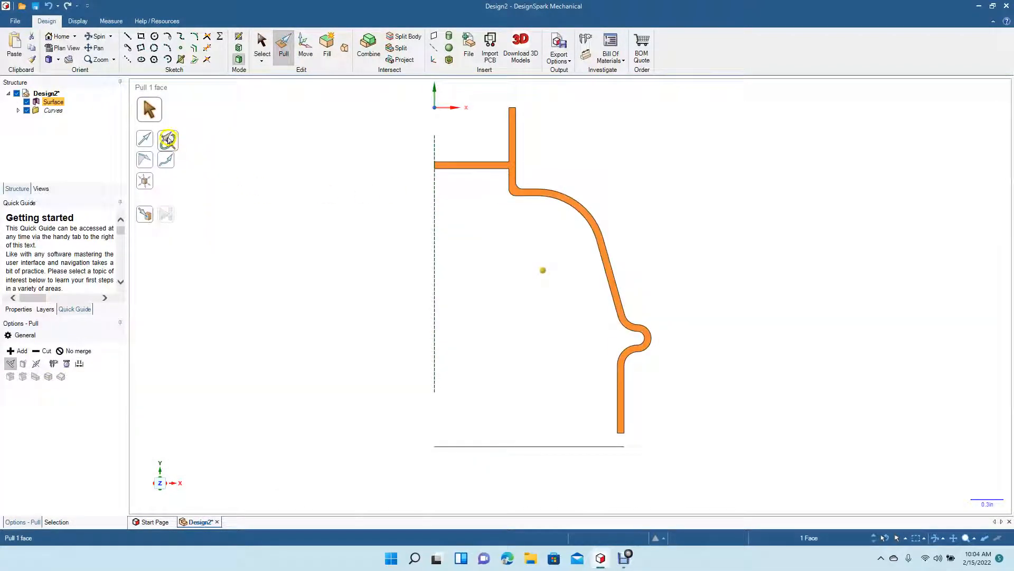
{"action": "left_click", "coordinate": [168, 140]}
{"action": "left_click", "coordinate": [434, 223]}
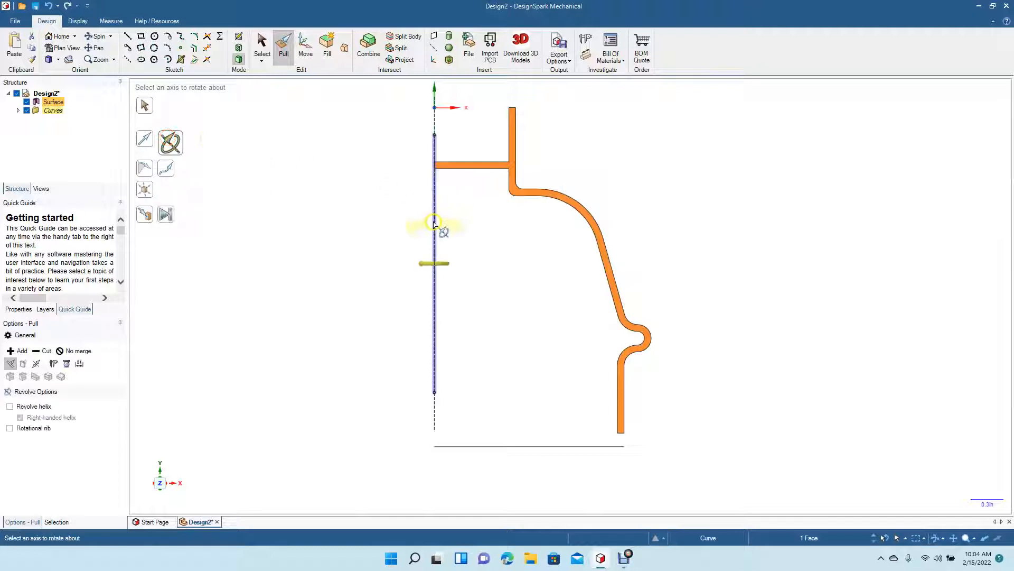
{"action": "left_click", "coordinate": [168, 216]}
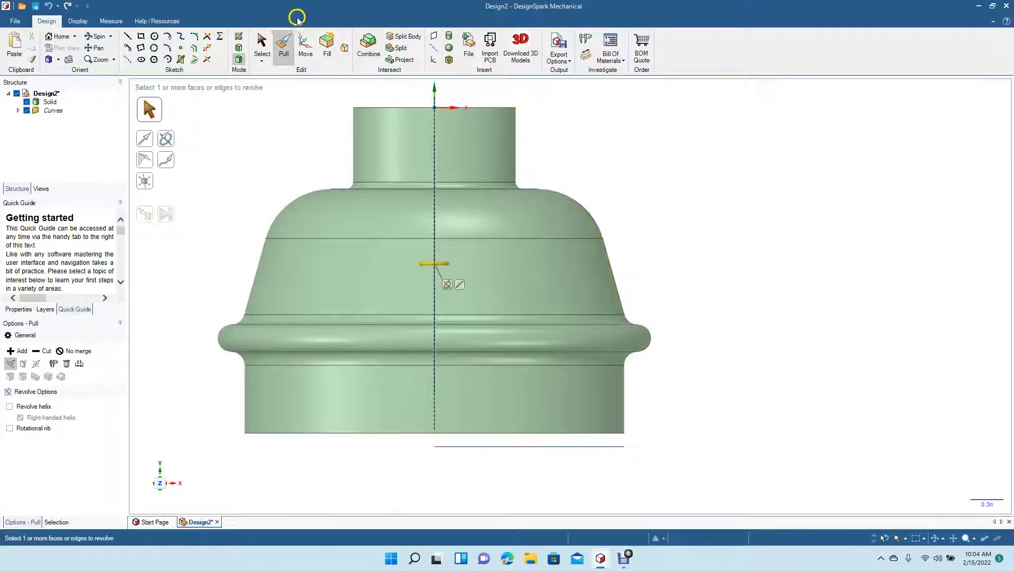
Examine the revolved solid's neck and outer shape from above and from the front.
{"action": "left_click", "coordinate": [262, 45]}
{"action": "left_click", "coordinate": [575, 225]}
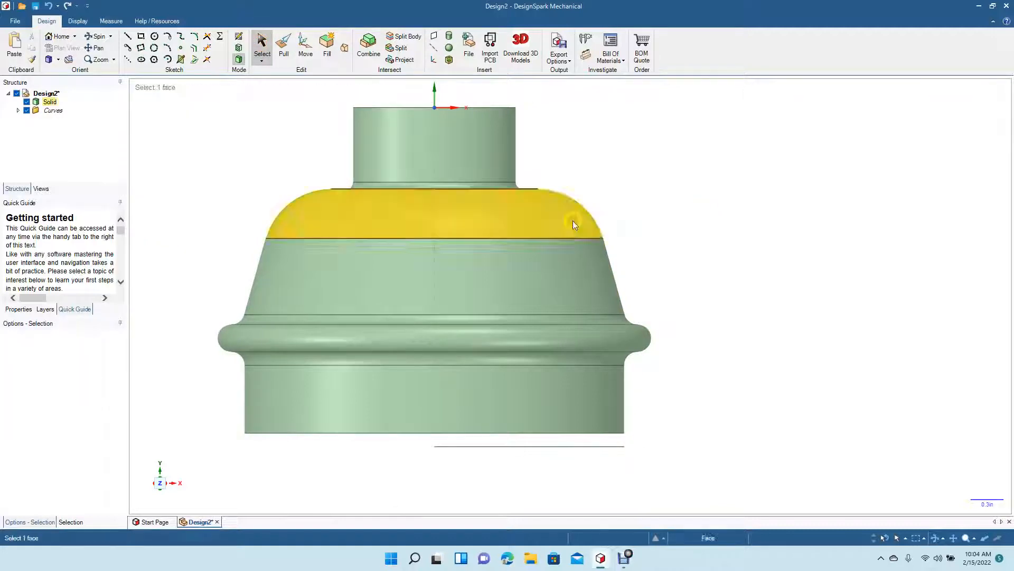
{"action": "left_click", "coordinate": [102, 38]}
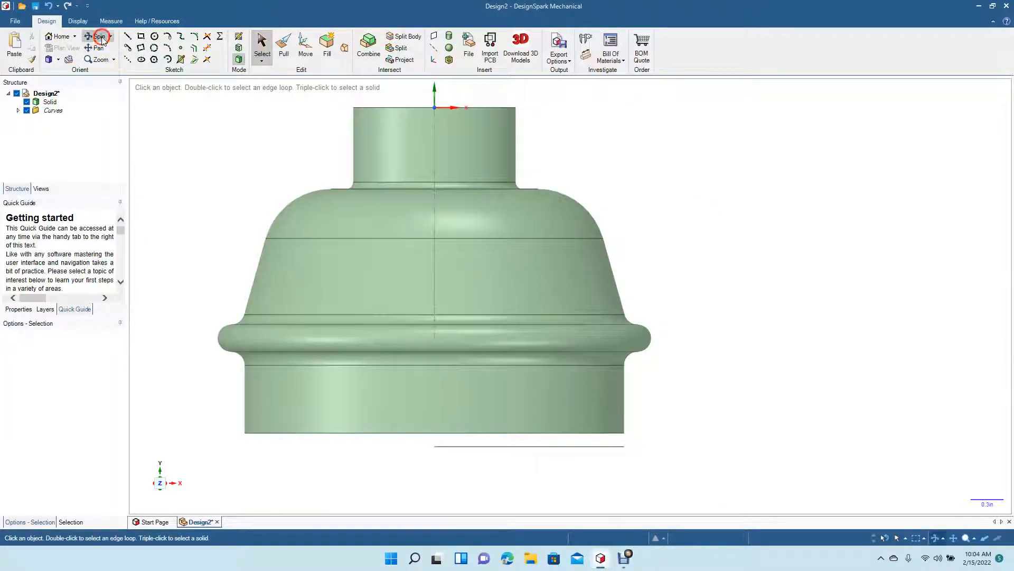
{"action": "left_click_drag", "start_coordinate": [239, 117], "coordinate": [253, 219]}
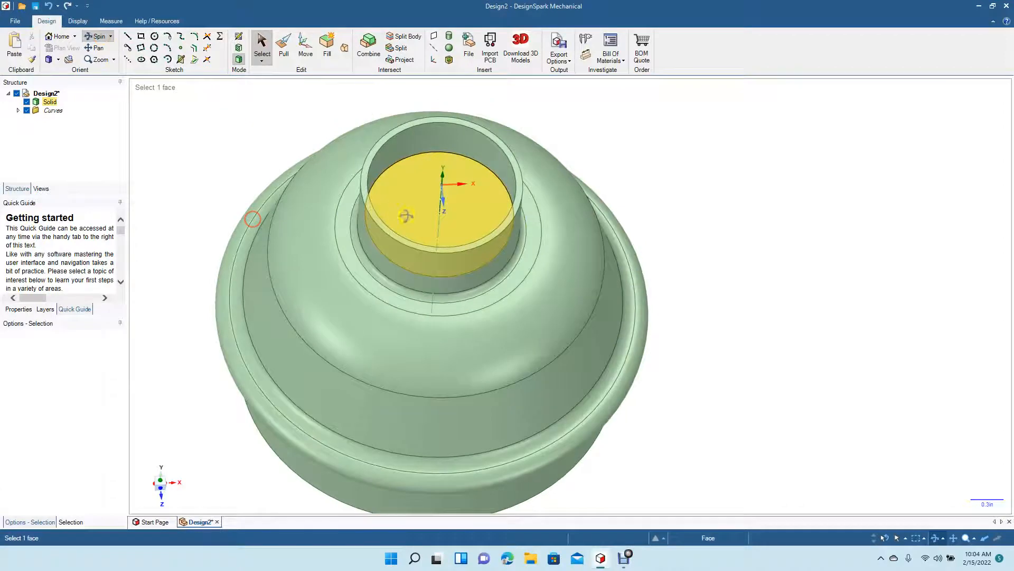
{"action": "key", "text": "Escape"}
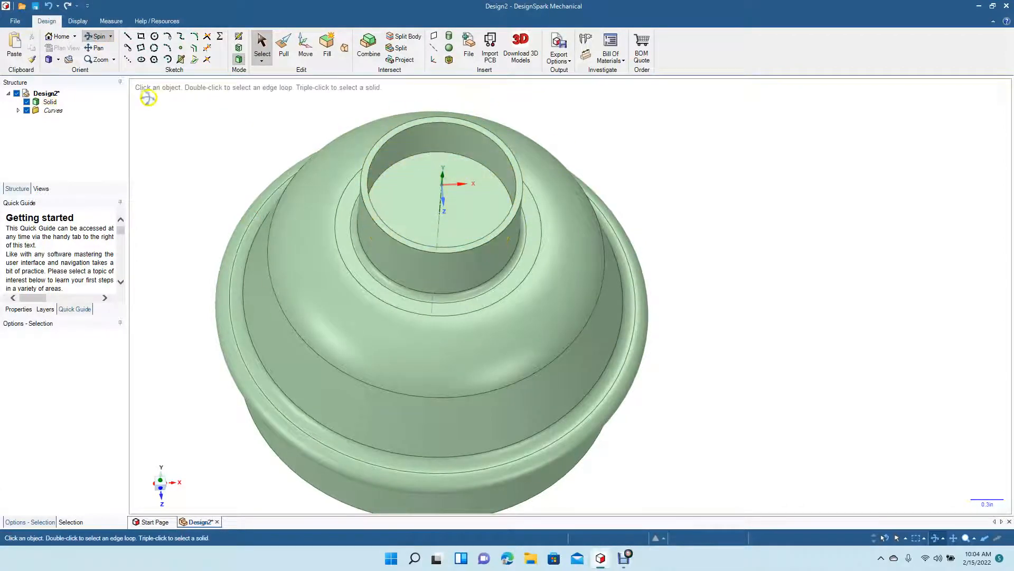
{"action": "left_click", "coordinate": [58, 61]}
{"action": "left_click", "coordinate": [63, 101]}
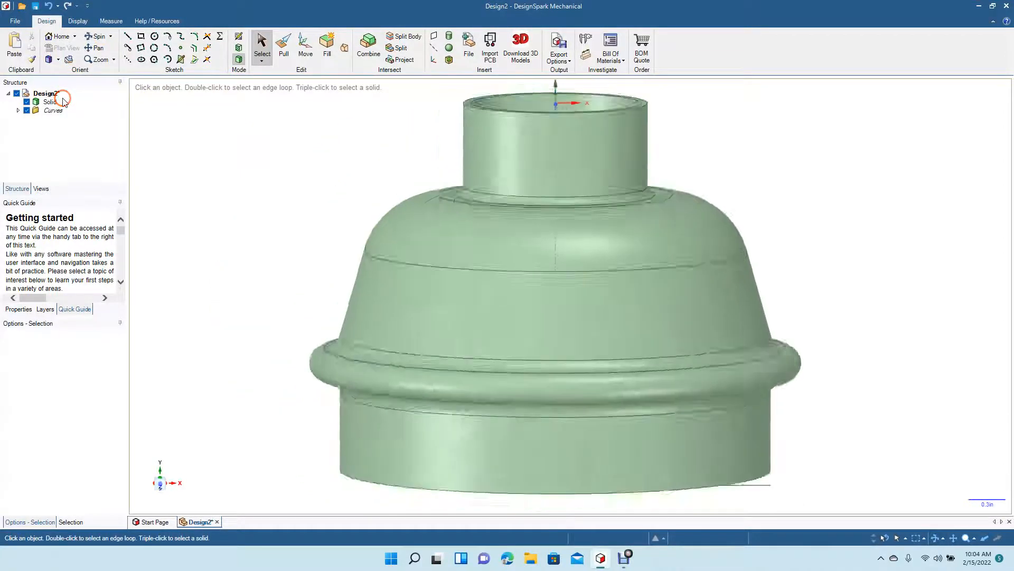
{"action": "scroll", "coordinate": [434, 398], "scroll_direction": "down", "scroll_amount": 3}
{"action": "scroll", "coordinate": [437, 402], "scroll_direction": "down", "scroll_amount": 3}
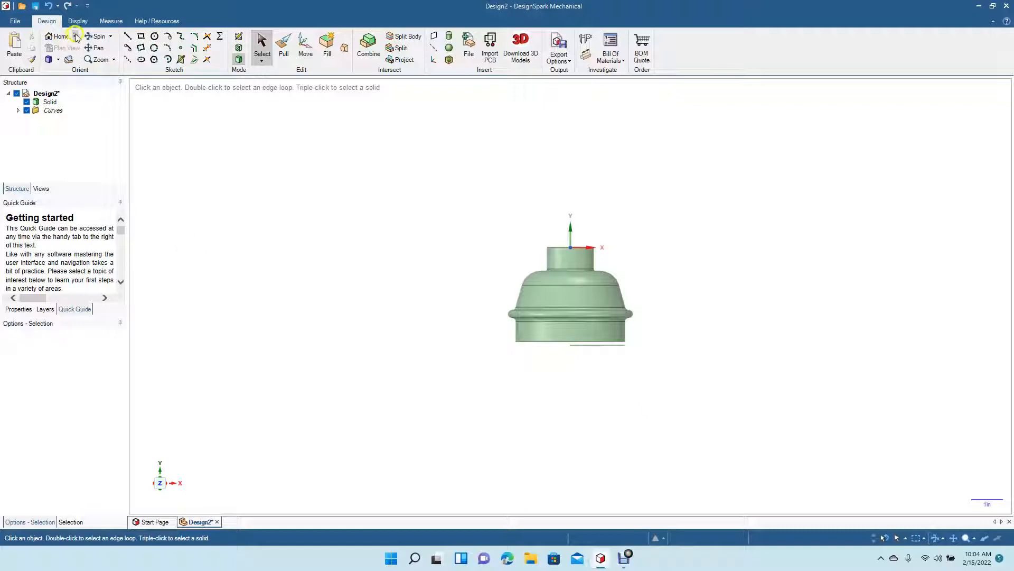
{"action": "left_click", "coordinate": [571, 346]}
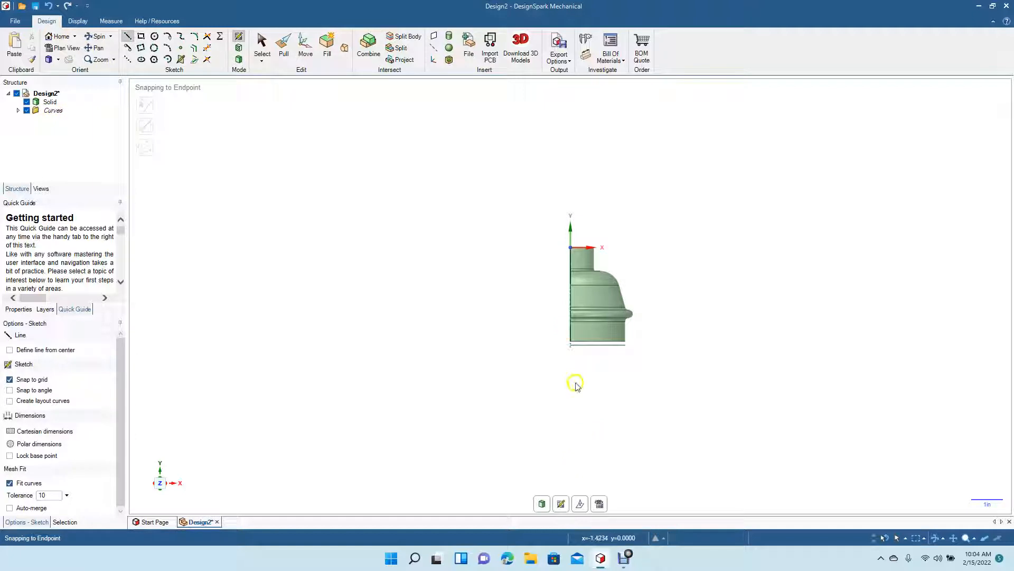
{"action": "left_click", "coordinate": [239, 59]}
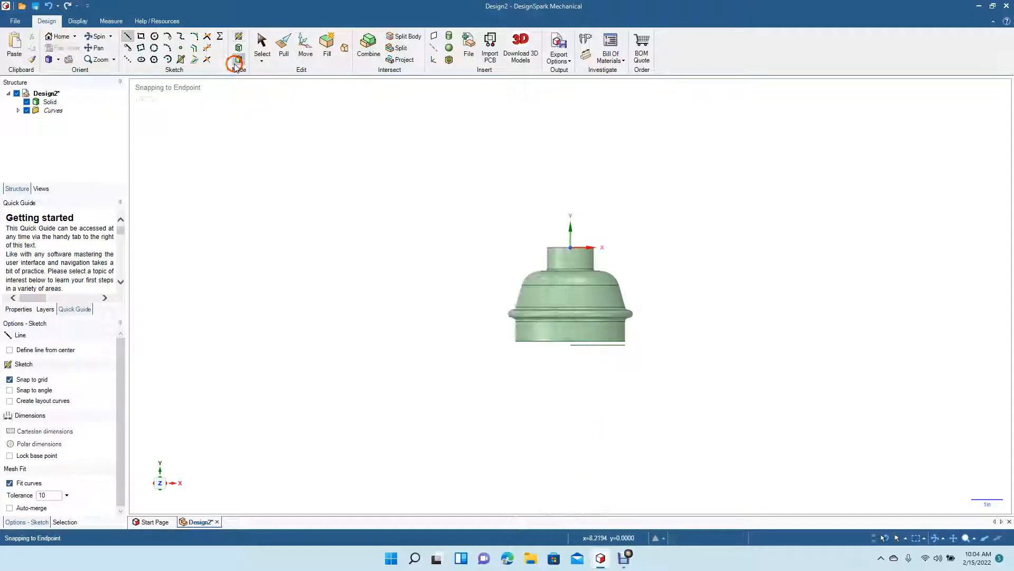
{"action": "left_click", "coordinate": [587, 345]}
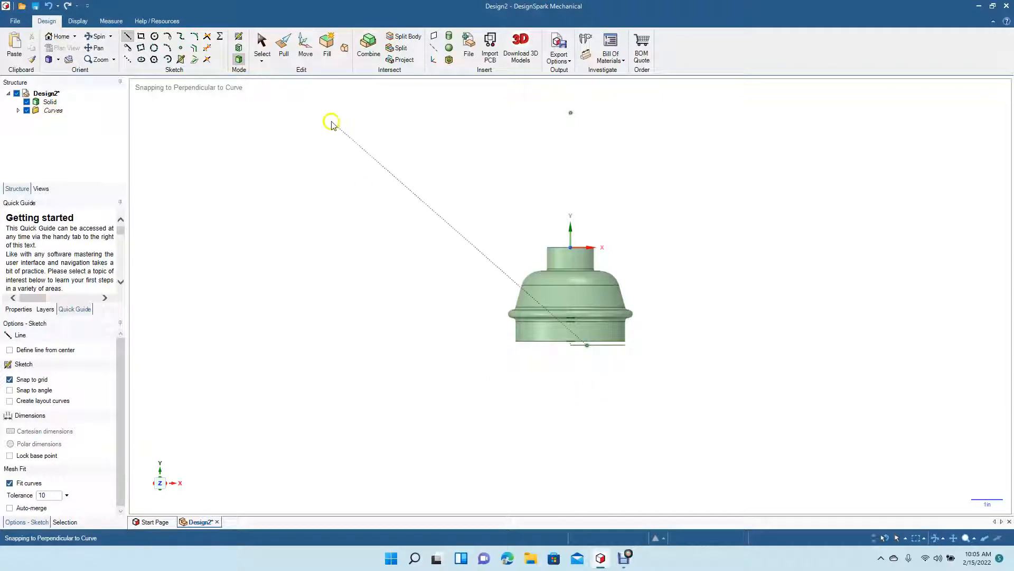
{"action": "left_click", "coordinate": [258, 54]}
{"action": "left_click", "coordinate": [594, 344]}
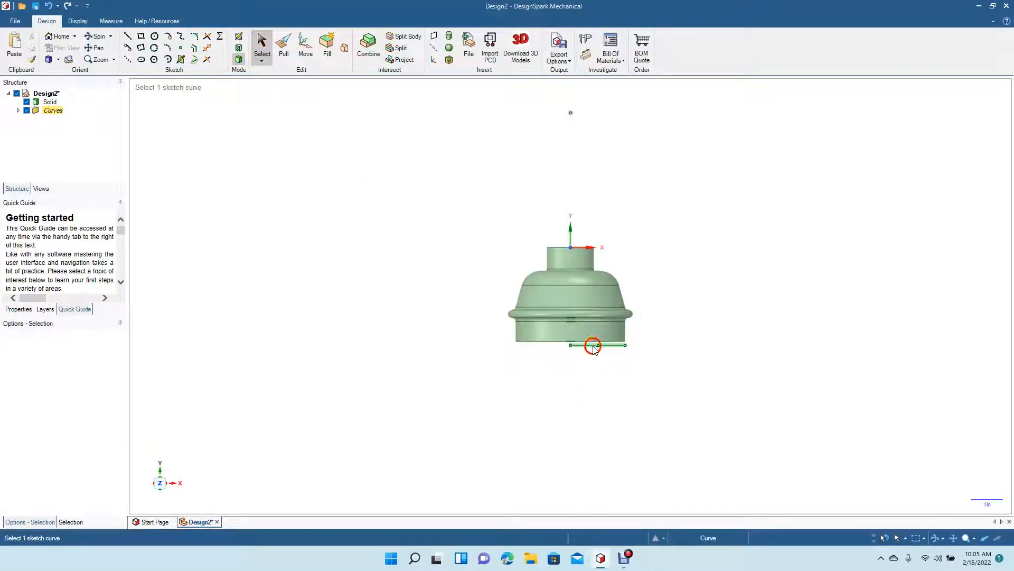
{"action": "left_click", "coordinate": [127, 36]}
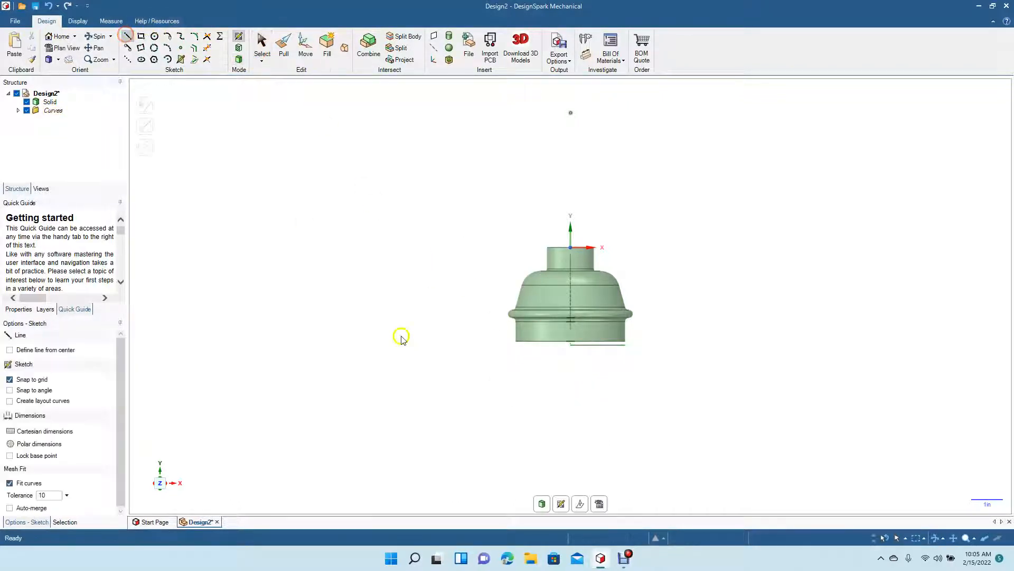
{"action": "left_click", "coordinate": [572, 347]}
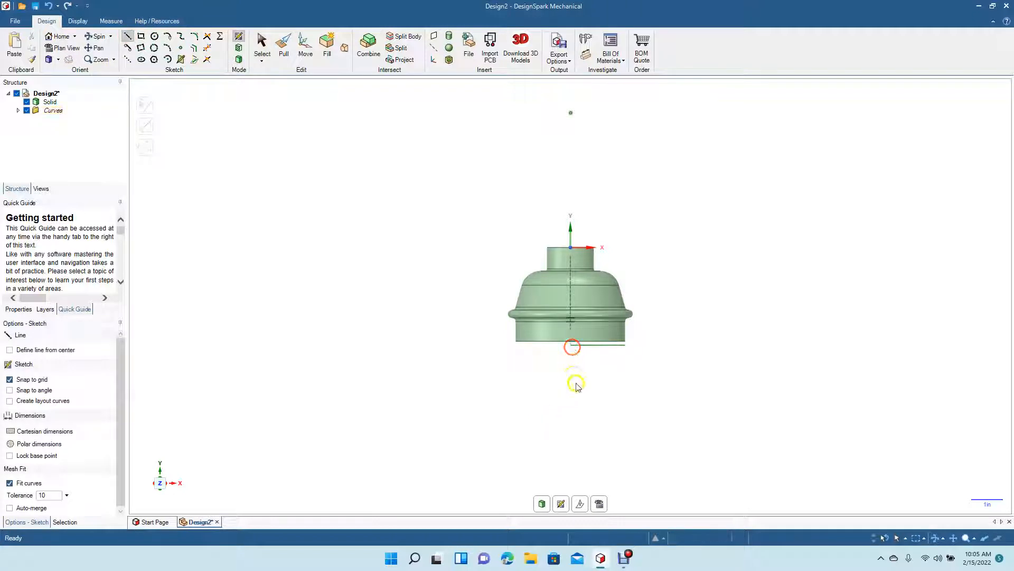
{"action": "left_click", "coordinate": [240, 59]}
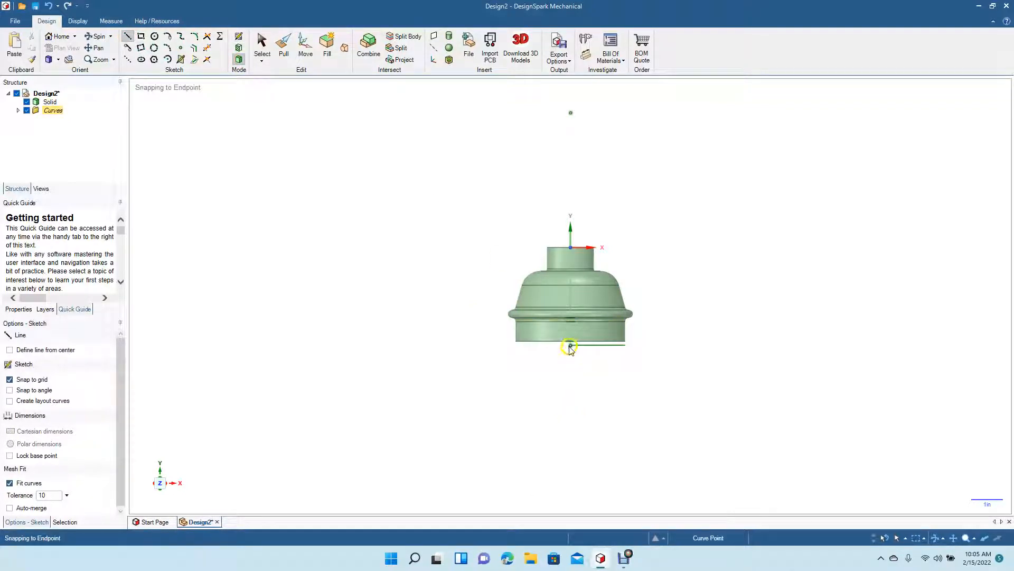
{"action": "left_click", "coordinate": [262, 45]}
{"action": "left_click", "coordinate": [475, 288]}
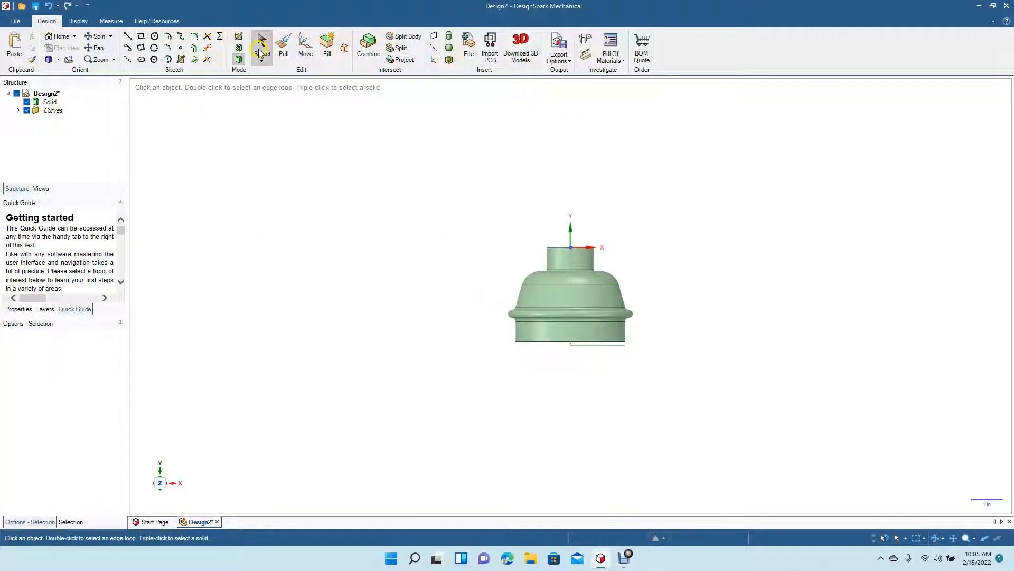
{"action": "left_click", "coordinate": [239, 49]}
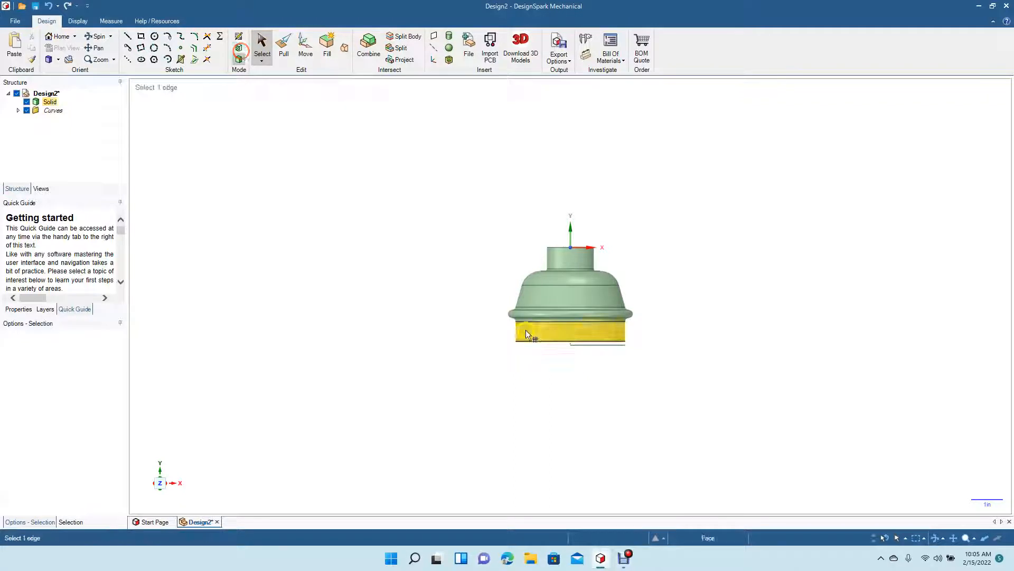
{"action": "left_click", "coordinate": [581, 345]}
{"action": "left_click", "coordinate": [127, 35]}
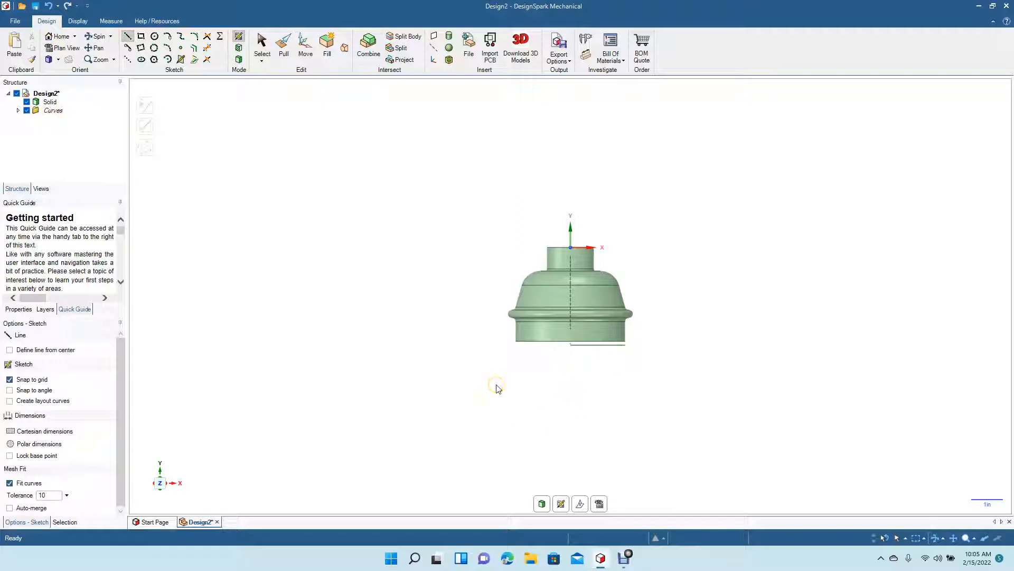
{"action": "scroll", "coordinate": [496, 388], "scroll_direction": "down", "scroll_amount": 4}
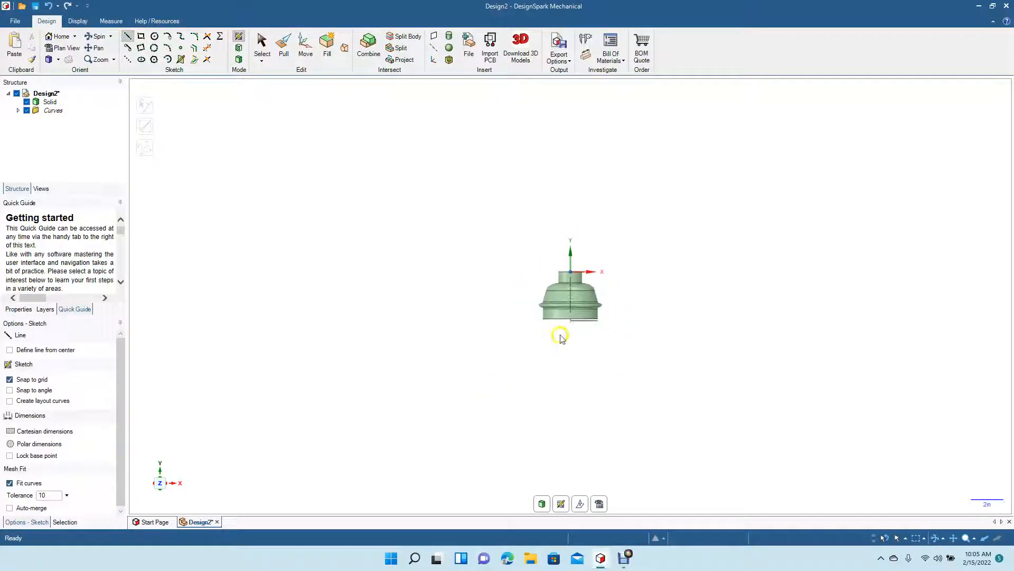
{"action": "scroll", "coordinate": [561, 335], "scroll_direction": "up", "scroll_amount": 6}
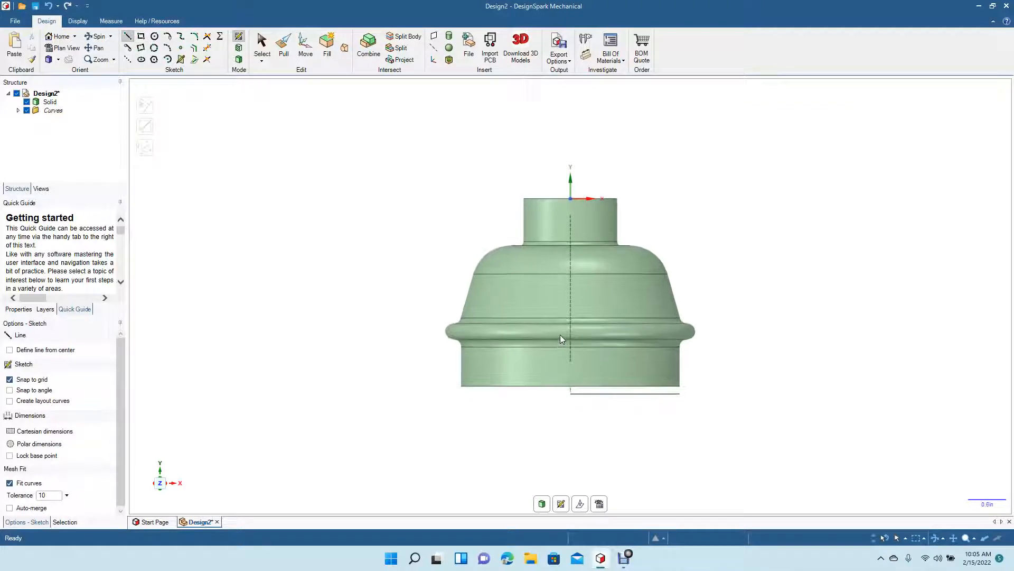
Delete the horizontal sketch line just below the base of the revolved solid.
{"action": "left_click", "coordinate": [612, 395]}
{"action": "left_click", "coordinate": [262, 47]}
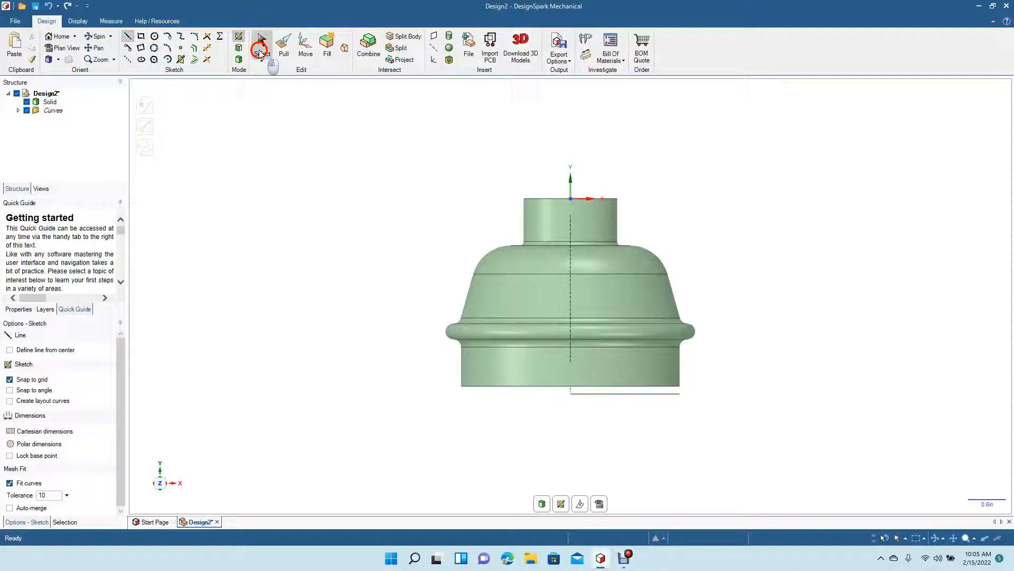
{"action": "left_click", "coordinate": [623, 394]}
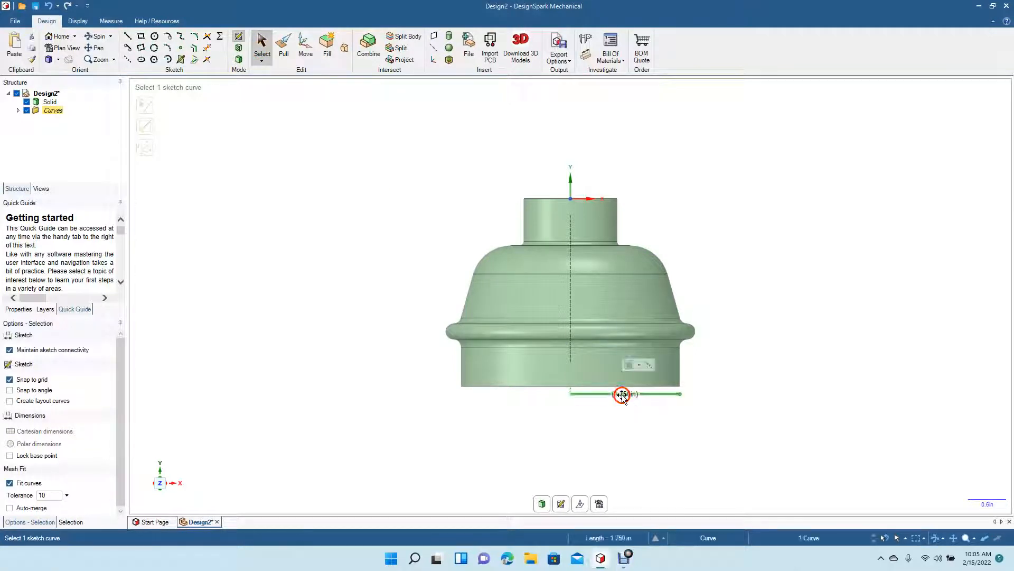
{"action": "key", "text": "Delete"}
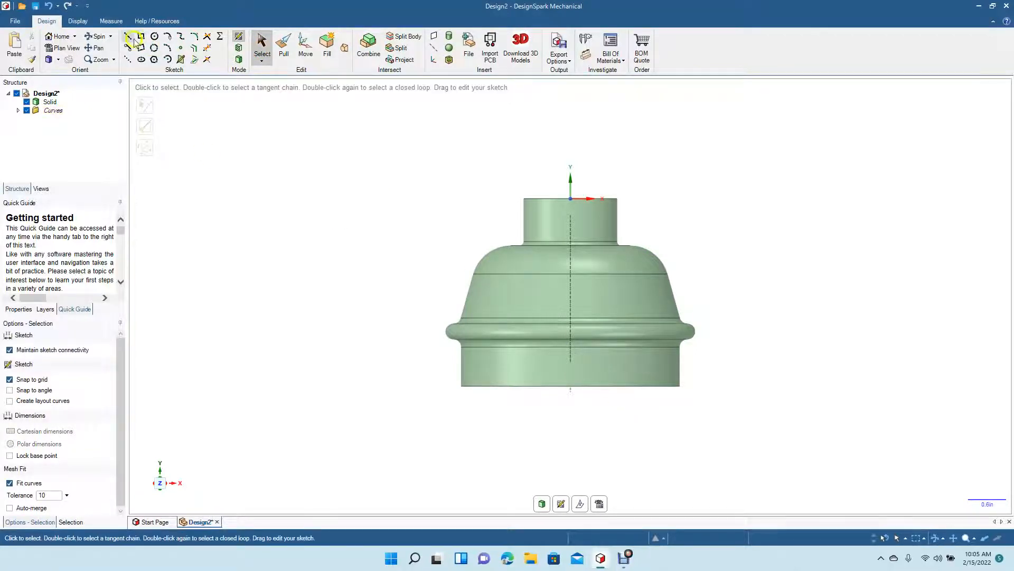
Copy the inner and outer circular edges of the open base rim and paste them in place as curves.
{"action": "left_click", "coordinate": [96, 40]}
{"action": "left_click_drag", "start_coordinate": [287, 244], "coordinate": [282, 196]}
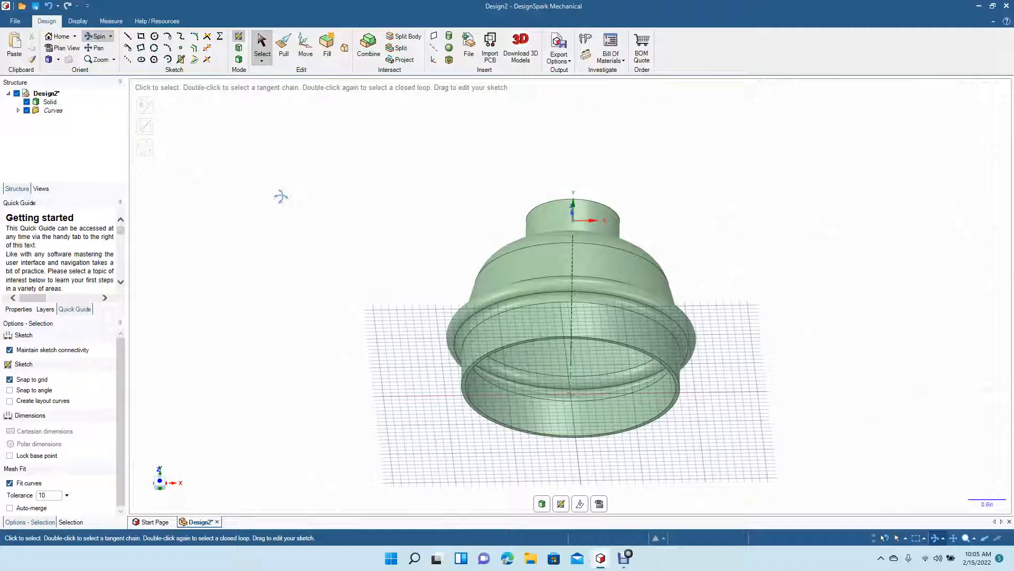
{"action": "left_click_drag", "start_coordinate": [281, 196], "coordinate": [278, 183]}
{"action": "left_click", "coordinate": [262, 41]}
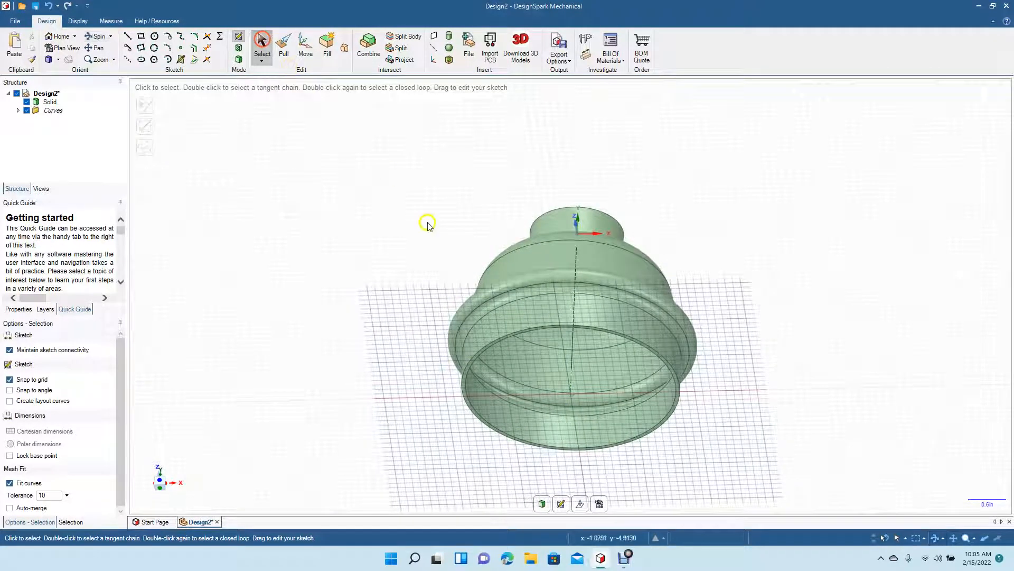
{"action": "left_click", "coordinate": [497, 339]}
{"action": "scroll", "coordinate": [441, 341], "scroll_direction": "up", "scroll_amount": 5}
{"action": "left_click", "coordinate": [96, 49]}
{"action": "left_click_drag", "start_coordinate": [260, 261], "coordinate": [270, 136]}
{"action": "left_click", "coordinate": [261, 46]}
{"action": "left_click", "coordinate": [239, 60]}
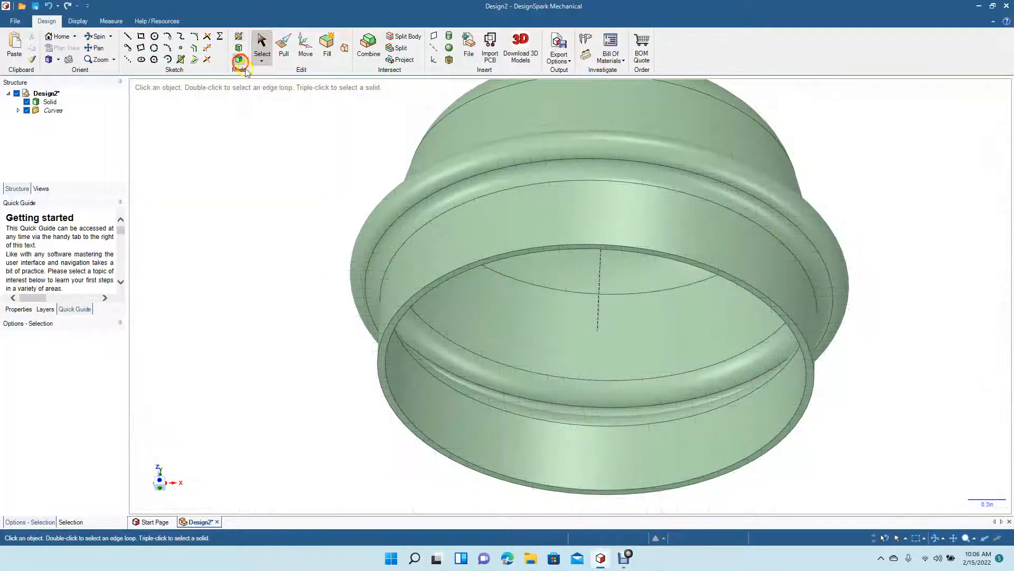
{"action": "left_click", "coordinate": [459, 268]}
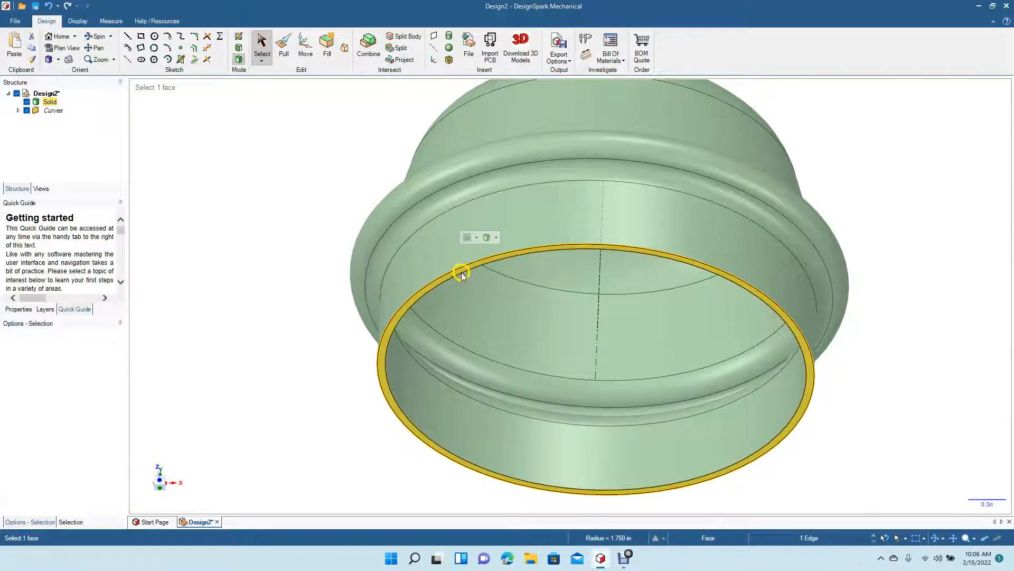
{"action": "left_click", "coordinate": [463, 274], "text": "ctrl"}
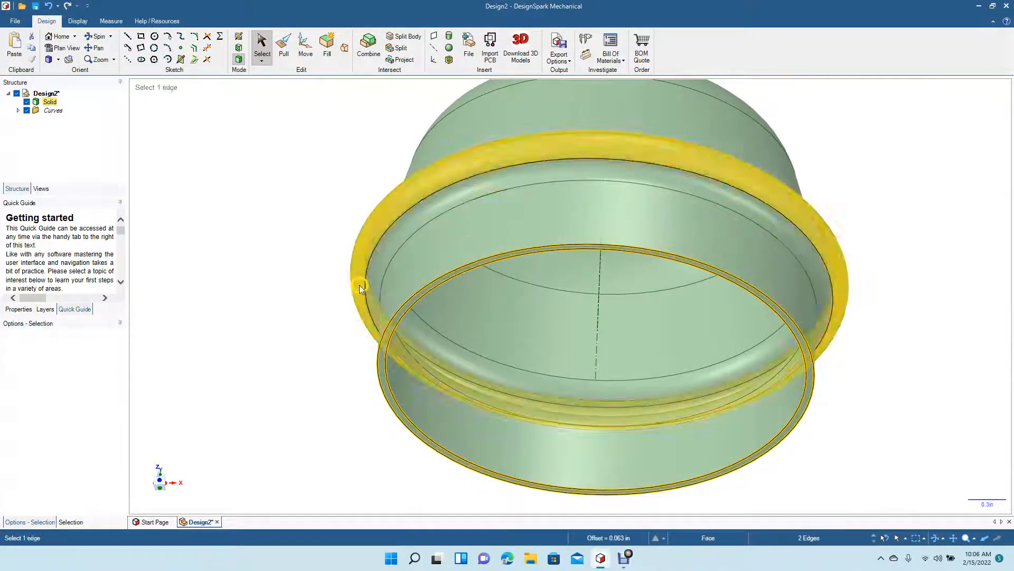
{"action": "key", "text": "ctrl"}
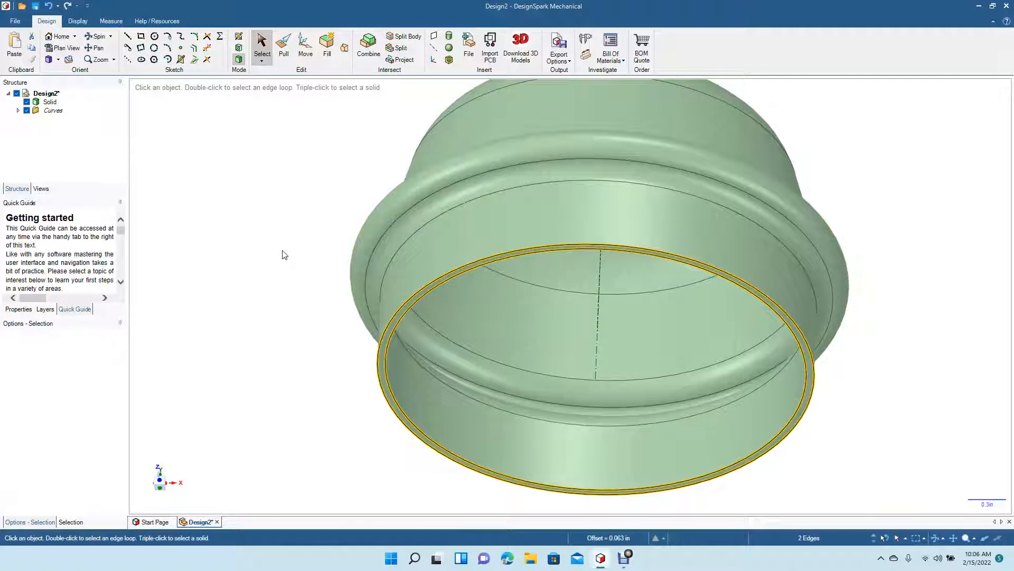
{"action": "key", "text": "ctrl+v"}
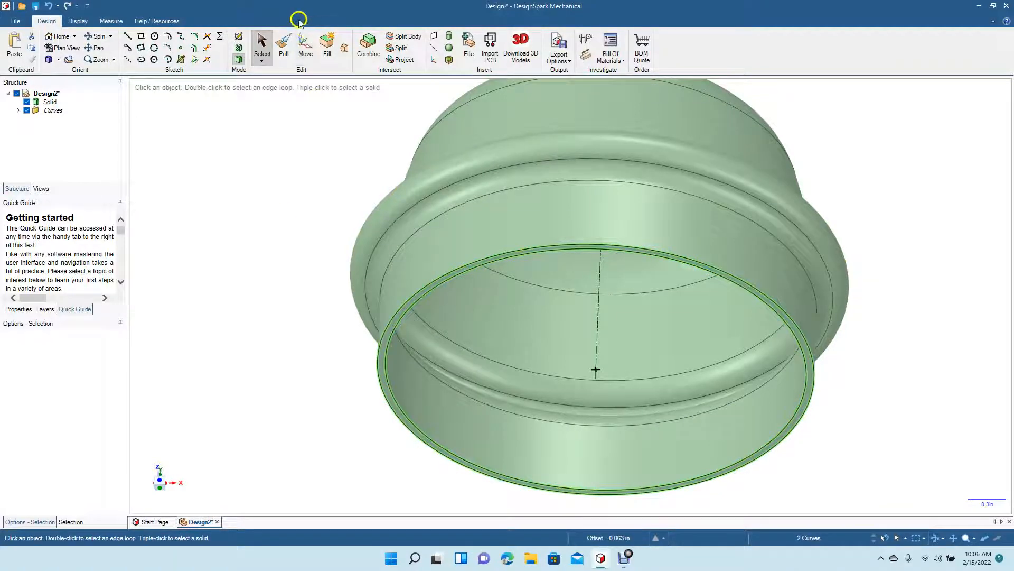
Move the two pasted circles about 0.29 in straight down from the base rim and fill them into a surface.
{"action": "left_click", "coordinate": [305, 48]}
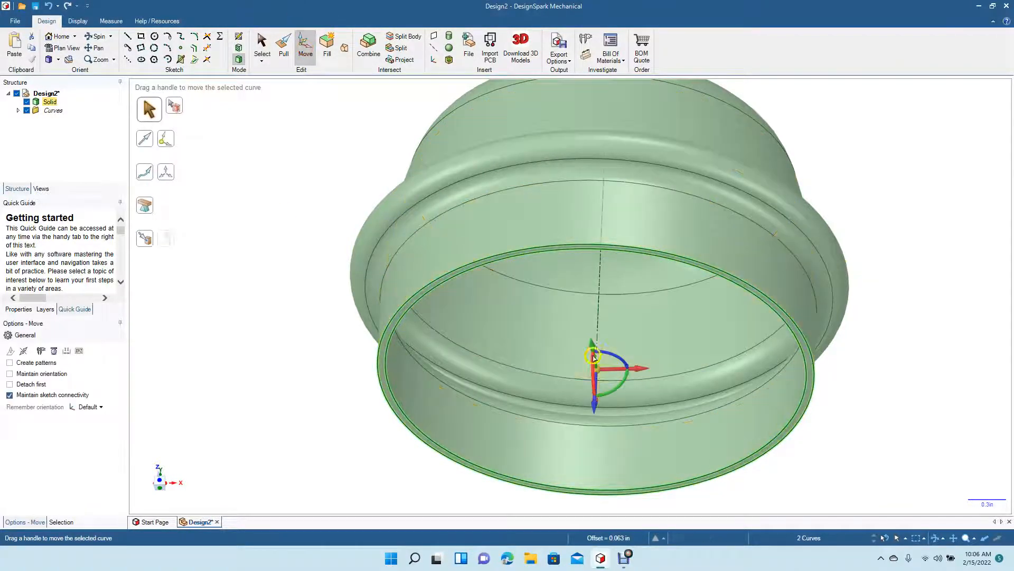
{"action": "left_click_drag", "start_coordinate": [595, 406], "coordinate": [593, 435]}
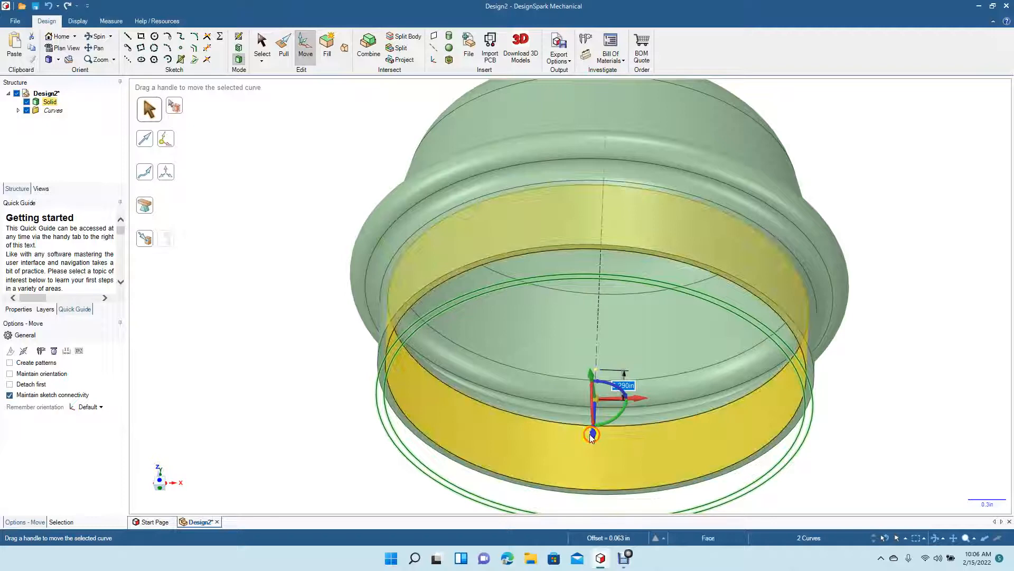
{"action": "left_click", "coordinate": [328, 48]}
{"action": "left_click", "coordinate": [464, 299]}
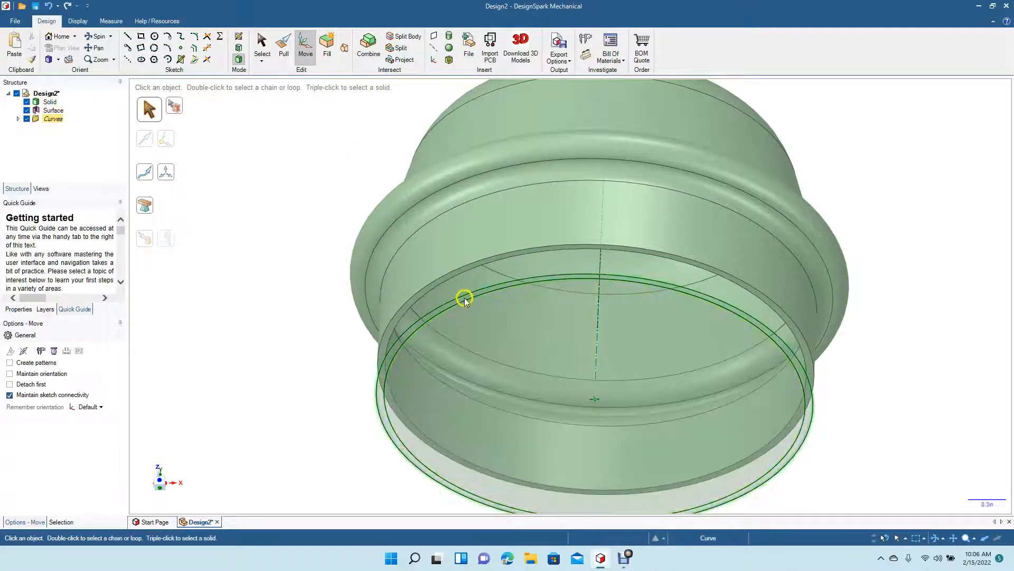
{"action": "left_click", "coordinate": [425, 330]}
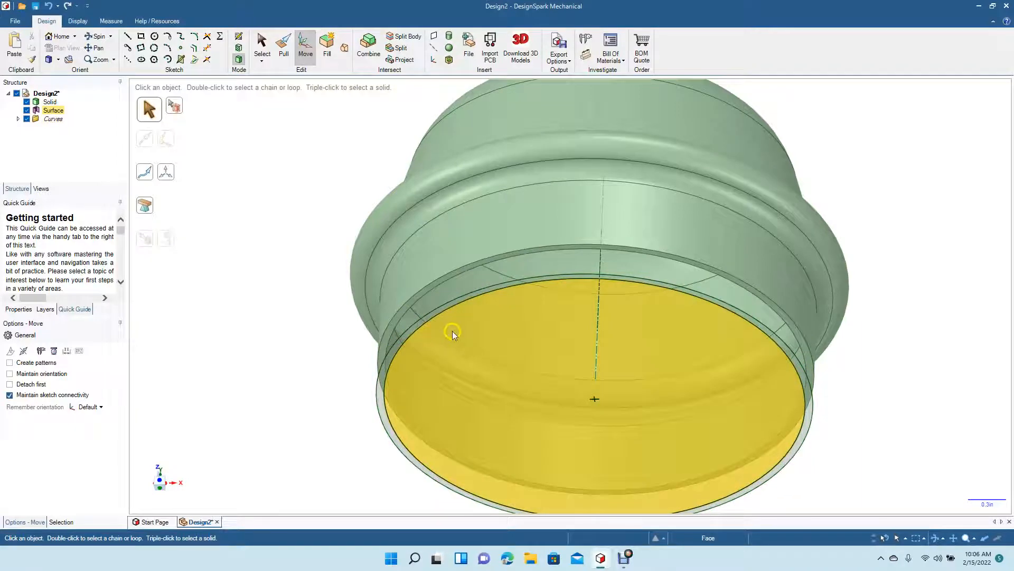
{"action": "left_click", "coordinate": [332, 336]}
{"action": "key", "text": "z"}
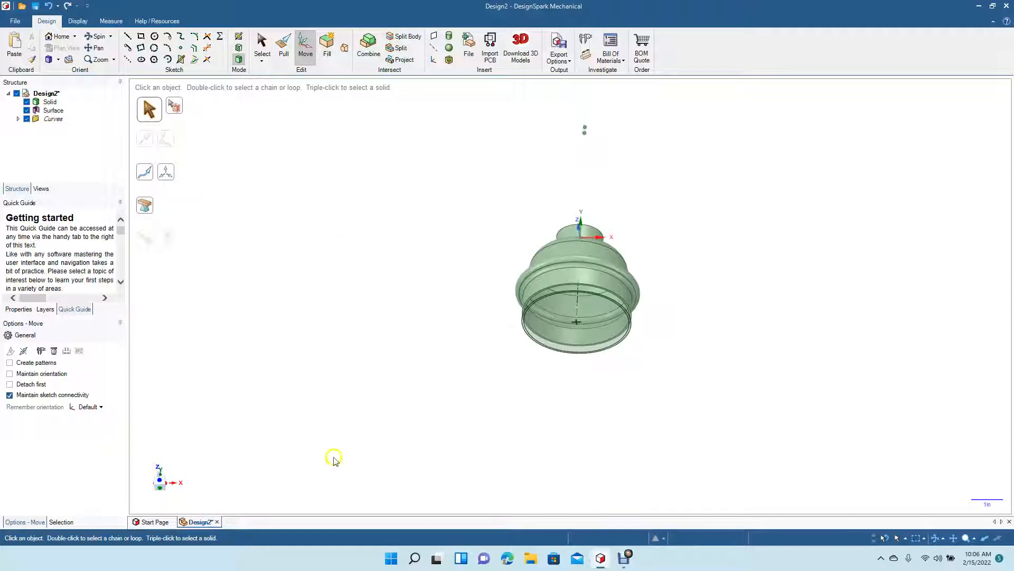
Copy the inner disc face of the filled surface below the base and paste a duplicate in place.
{"action": "left_click", "coordinate": [267, 45]}
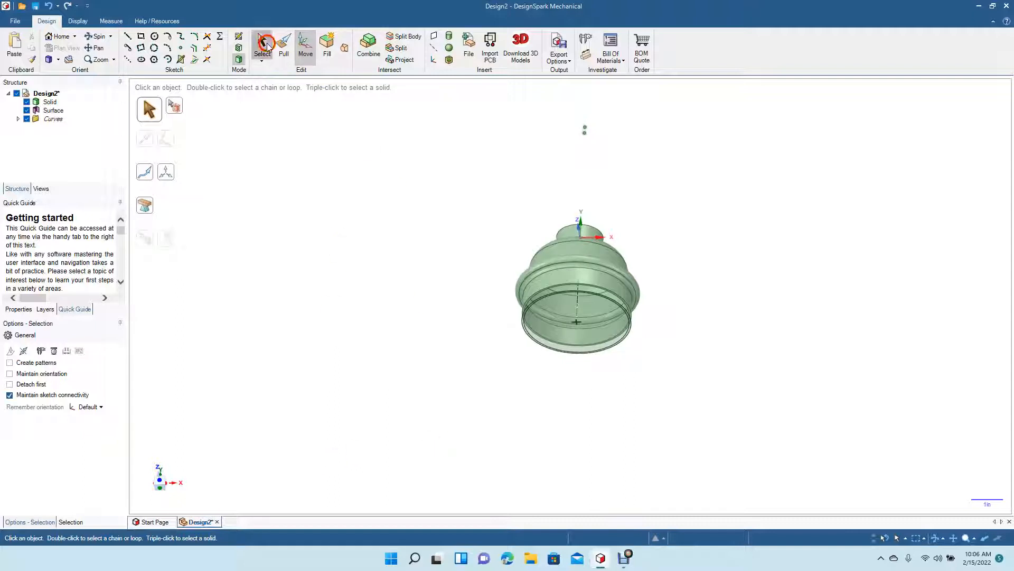
{"action": "left_click", "coordinate": [532, 335]}
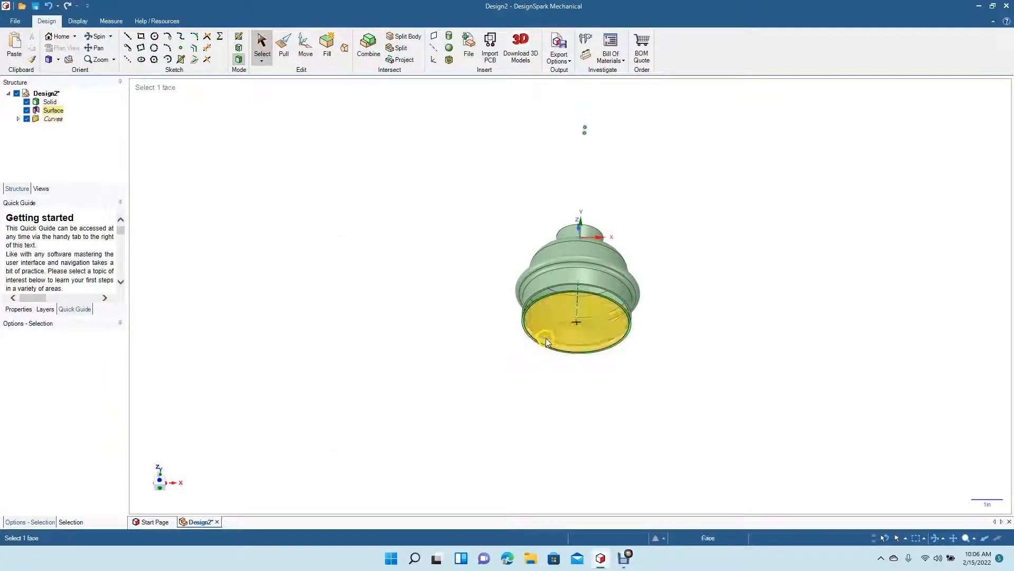
{"action": "left_click", "coordinate": [534, 343]}
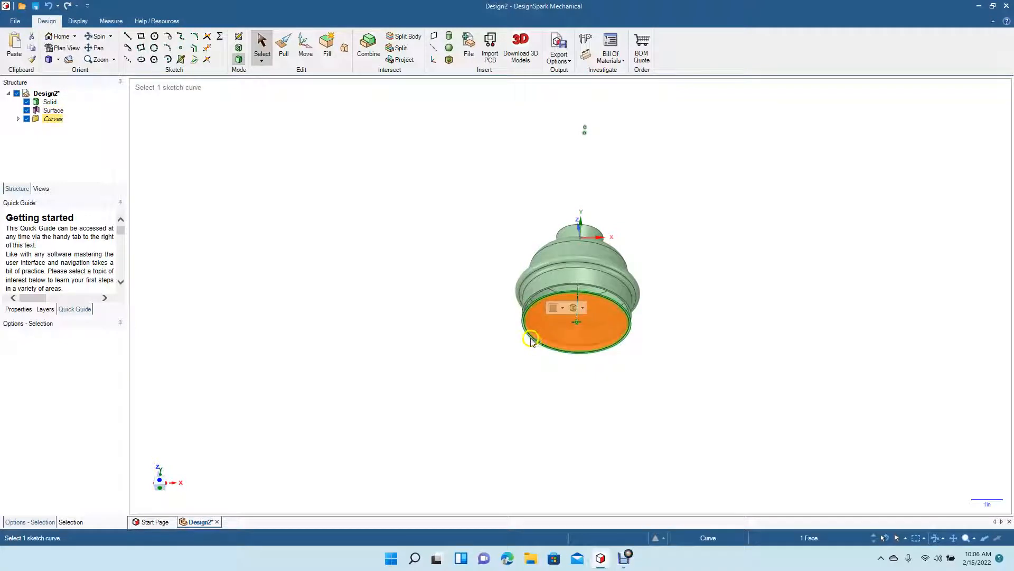
{"action": "left_click", "coordinate": [518, 345]}
{"action": "left_click", "coordinate": [542, 340]}
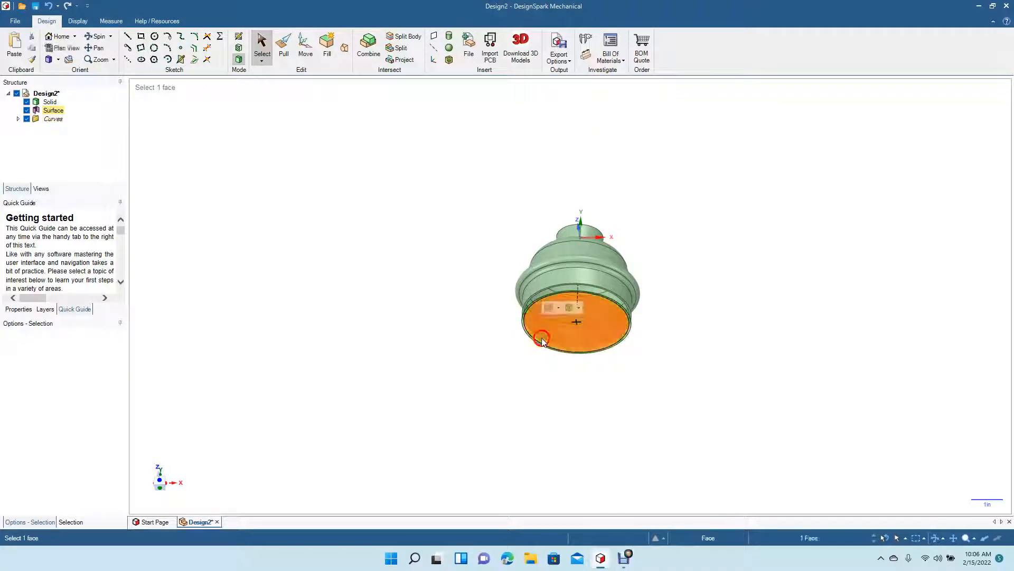
{"action": "key", "text": "ctrl"}
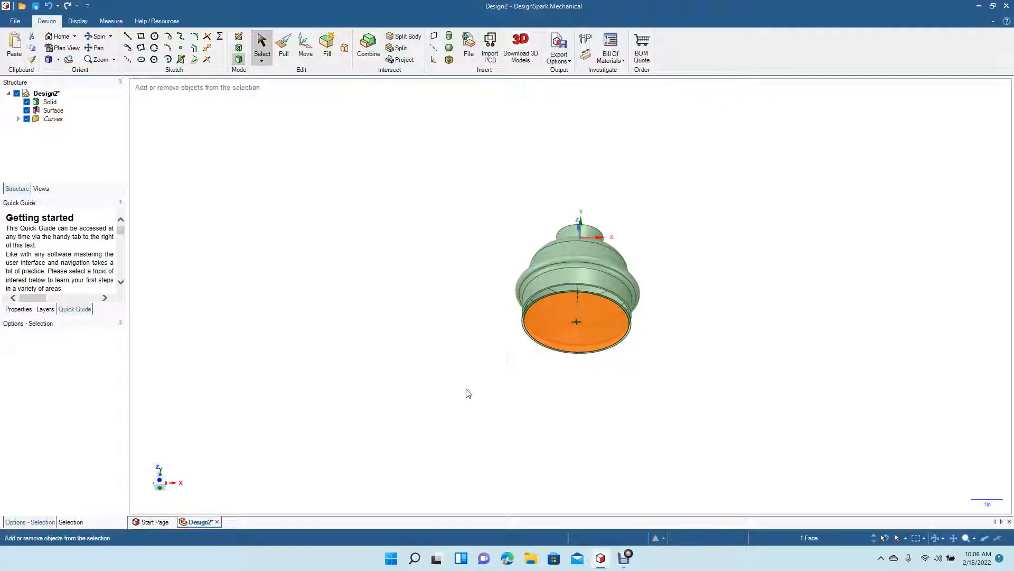
{"action": "key", "text": "ctrl+v"}
Move the duplicated disc surface 6.5 in straight down, away from the base of the solid.
{"action": "left_click", "coordinate": [306, 52]}
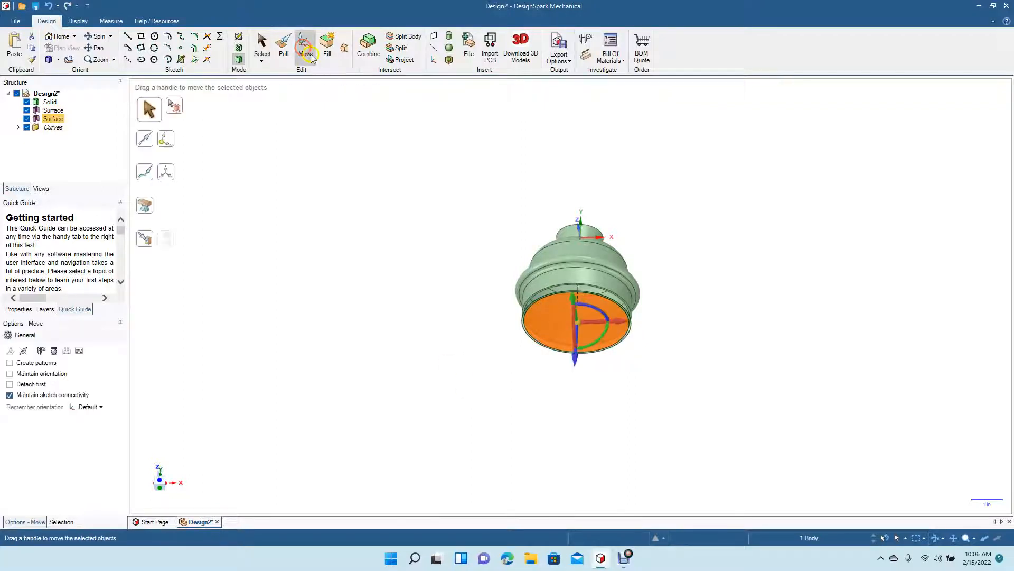
{"action": "left_click_drag", "start_coordinate": [576, 361], "coordinate": [571, 477]}
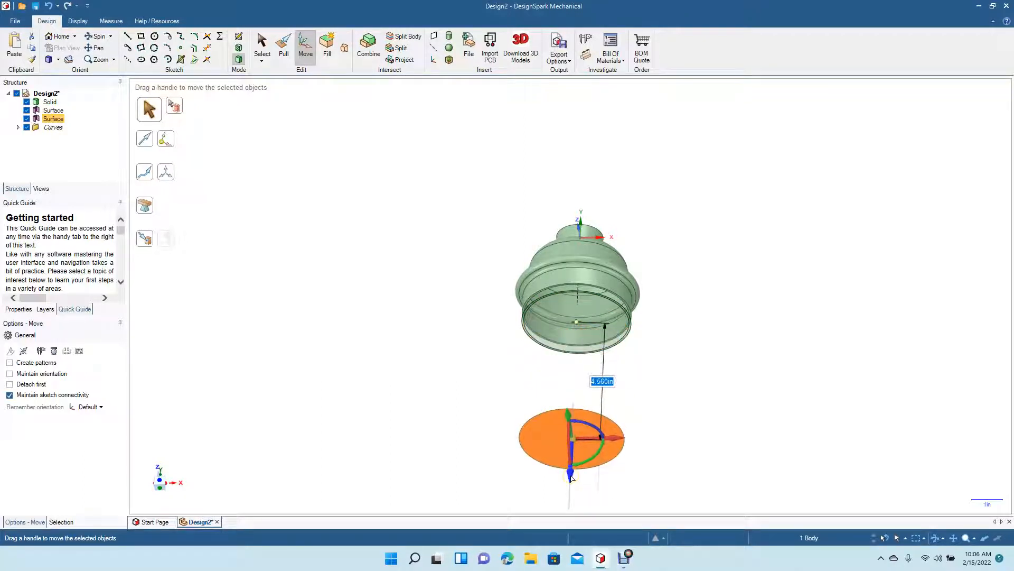
{"action": "type", "text": "6.5"}
{"action": "key", "text": "Return"}
{"action": "left_click", "coordinate": [264, 50]}
{"action": "left_click", "coordinate": [331, 206]}
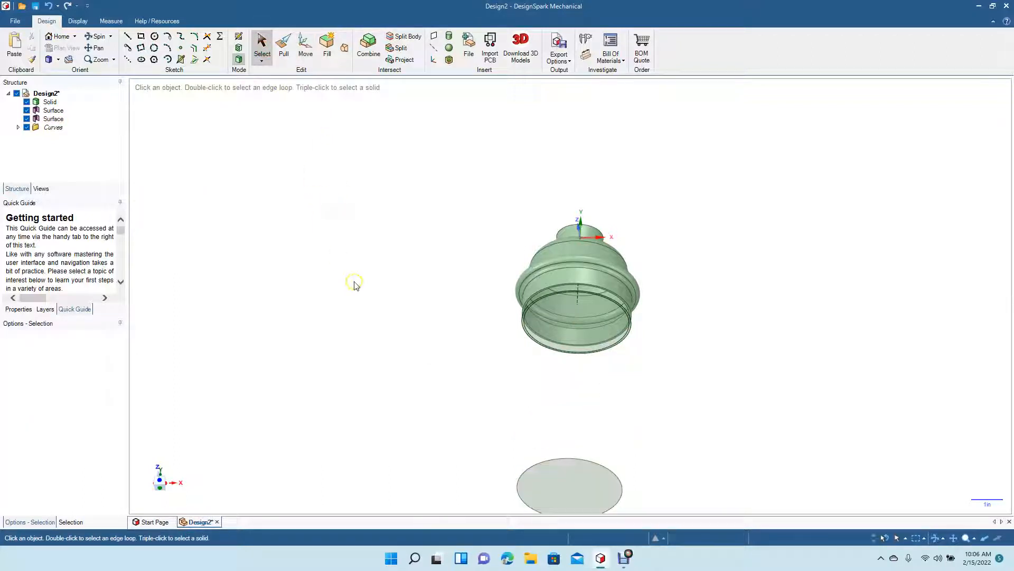
Sketch a circle of 2.5 in diameter in the plane of the lower disc surface, centred on the disc.
{"action": "scroll", "coordinate": [355, 286], "scroll_direction": "down", "scroll_amount": 3}
{"action": "left_click", "coordinate": [571, 389]}
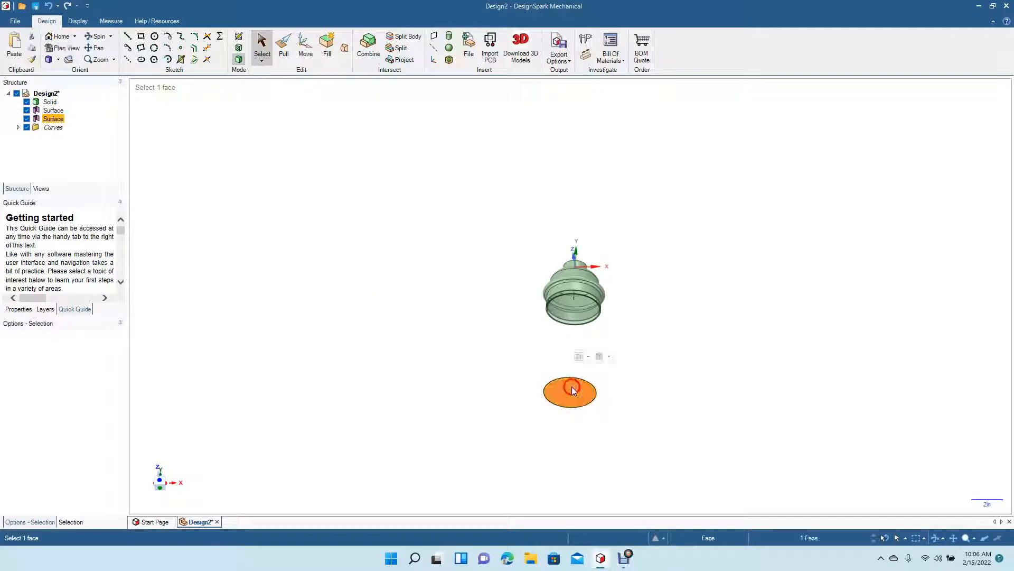
{"action": "left_click", "coordinate": [67, 48]}
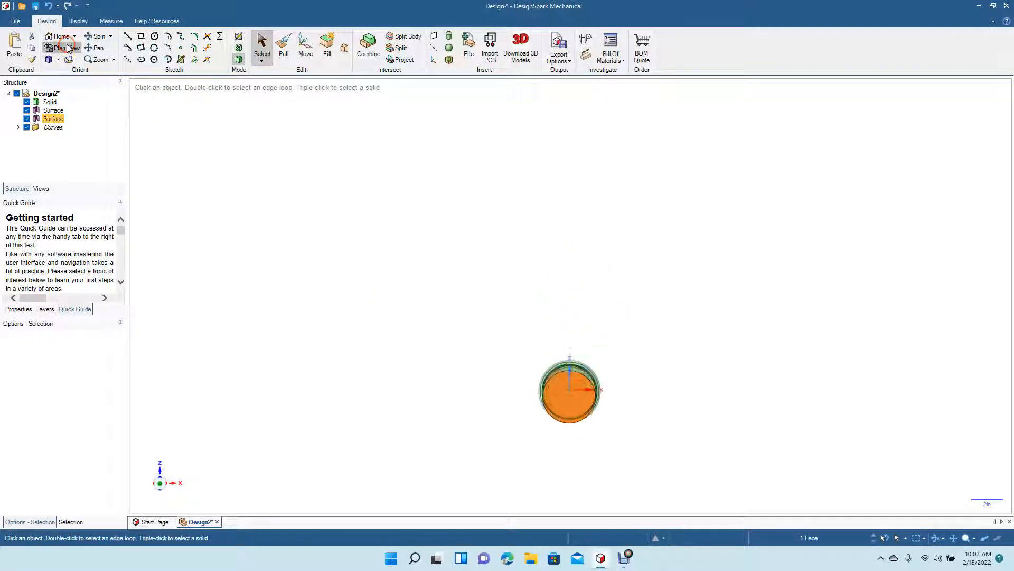
{"action": "scroll", "coordinate": [447, 386], "scroll_direction": "up", "scroll_amount": 5, "text": "ctrl"}
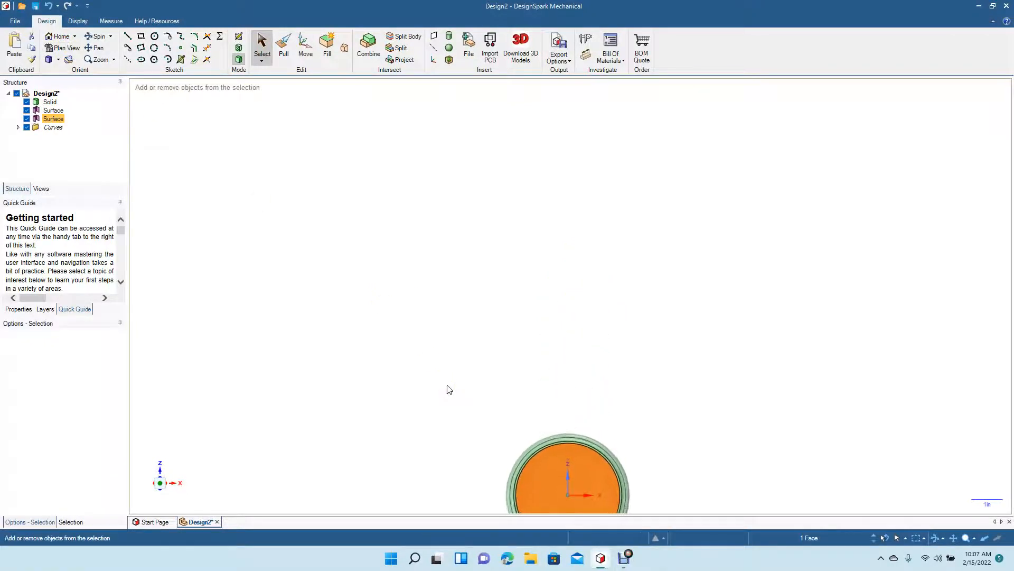
{"action": "left_click", "coordinate": [95, 47]}
{"action": "left_click_drag", "start_coordinate": [400, 313], "coordinate": [381, 97]}
{"action": "left_click_drag", "start_coordinate": [375, 349], "coordinate": [341, 268]}
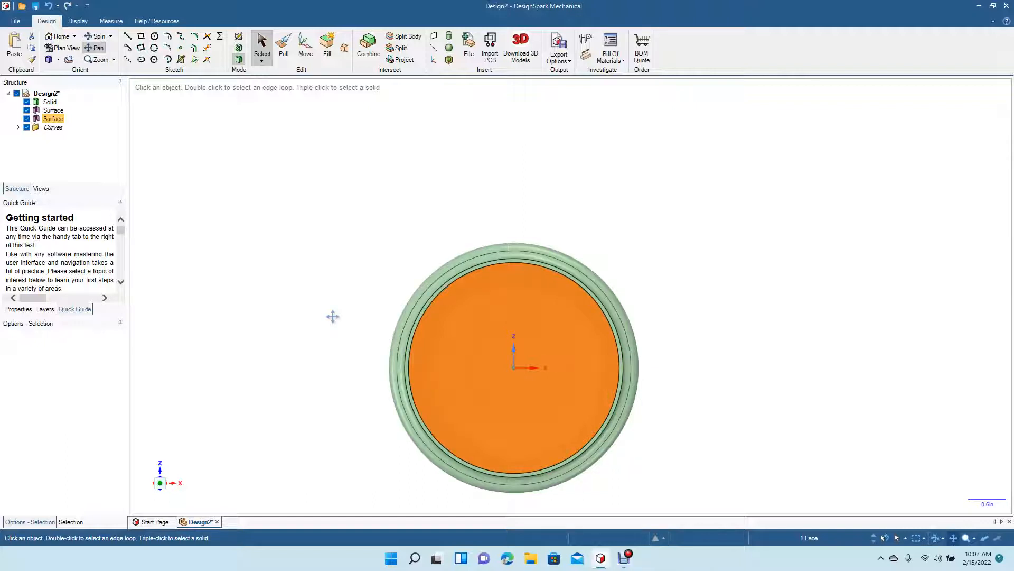
{"action": "left_click", "coordinate": [537, 326]}
{"action": "left_click", "coordinate": [259, 53]}
{"action": "left_click", "coordinate": [449, 319]}
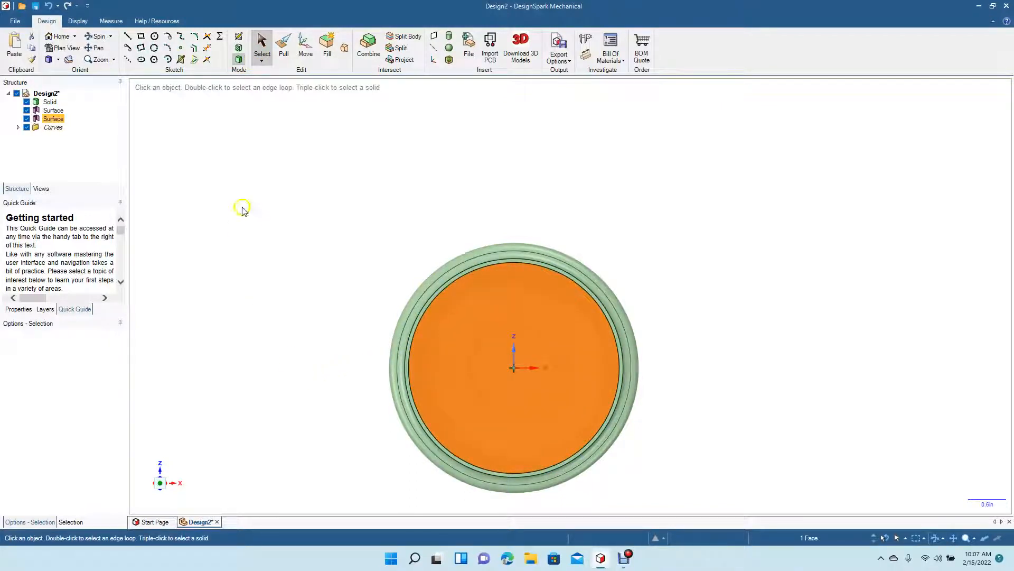
{"action": "left_click", "coordinate": [155, 36]}
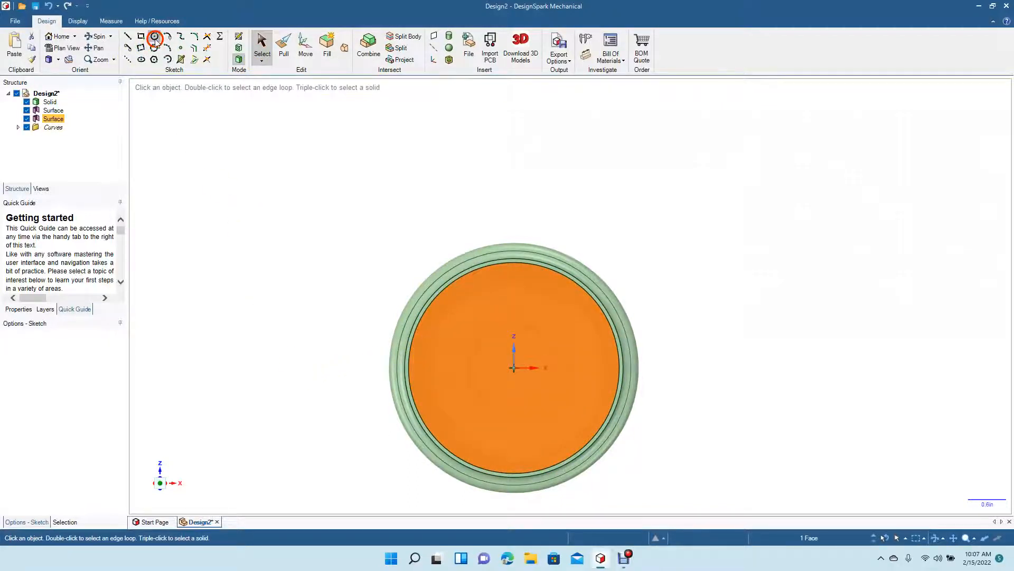
{"action": "left_click", "coordinate": [515, 368]}
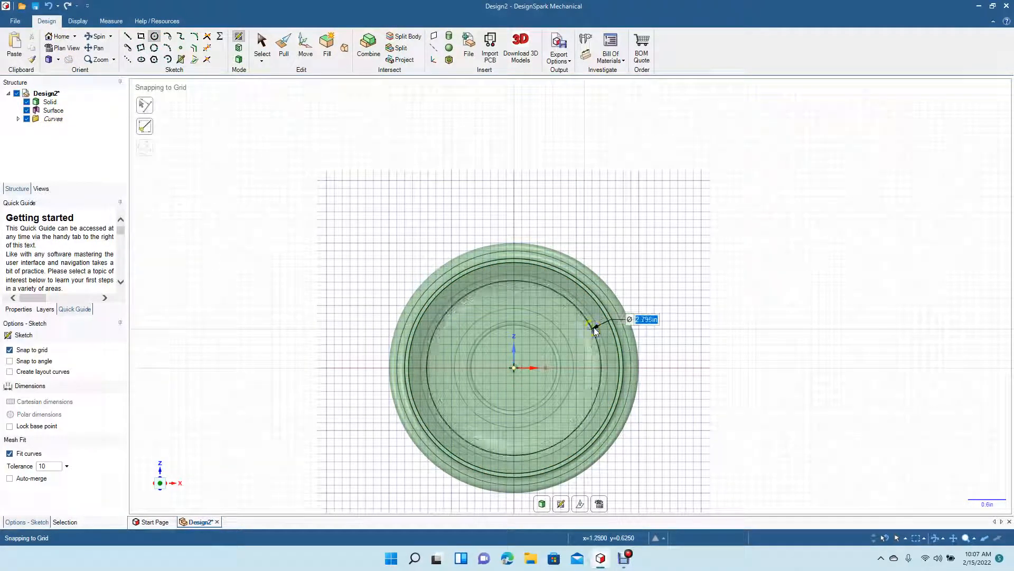
{"action": "type", "text": "2."}
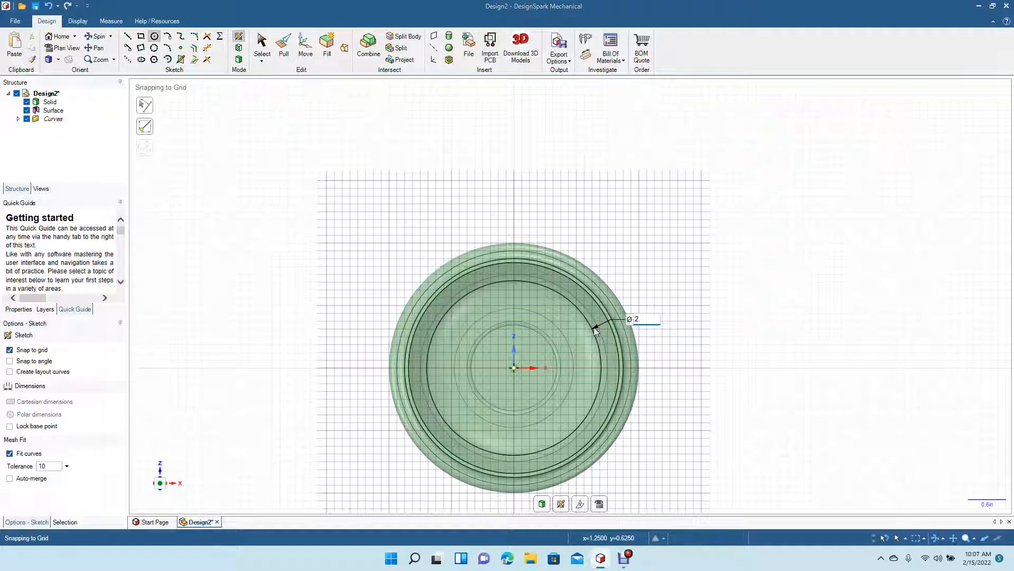
{"action": "type", "text": "375"}
{"action": "key", "text": "Return"}
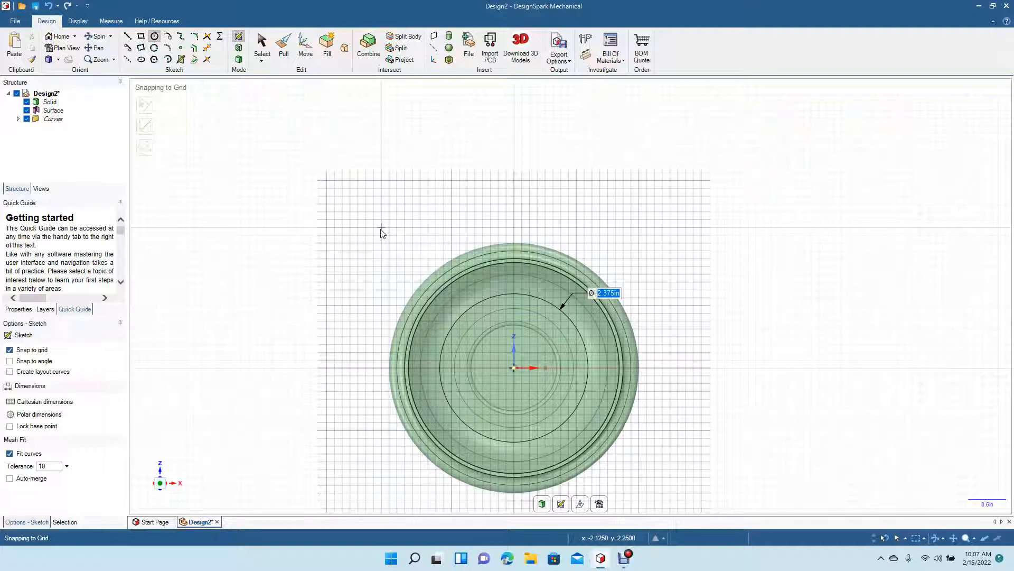
{"action": "type", "text": "2"}
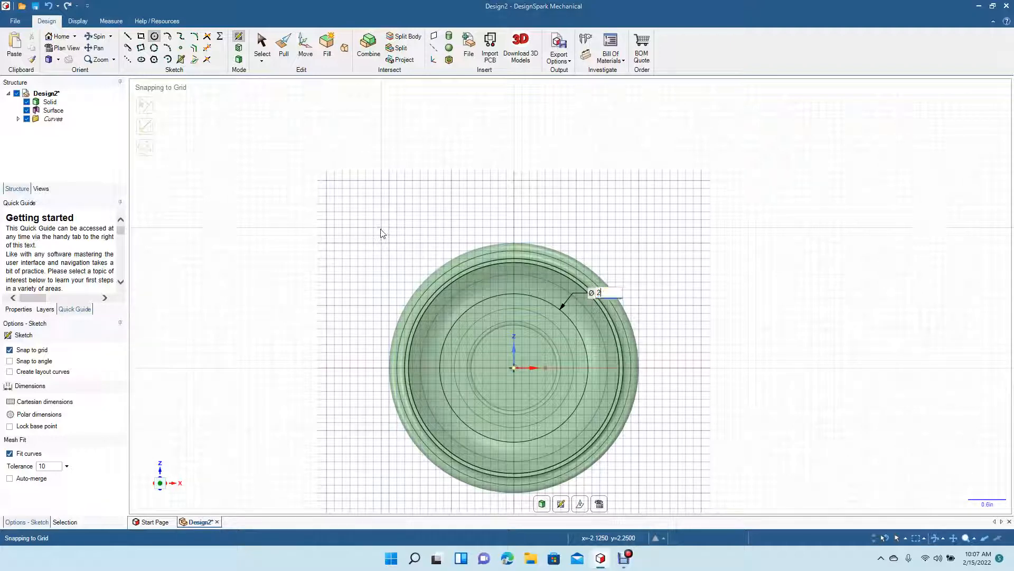
{"action": "key", "text": "Return"}
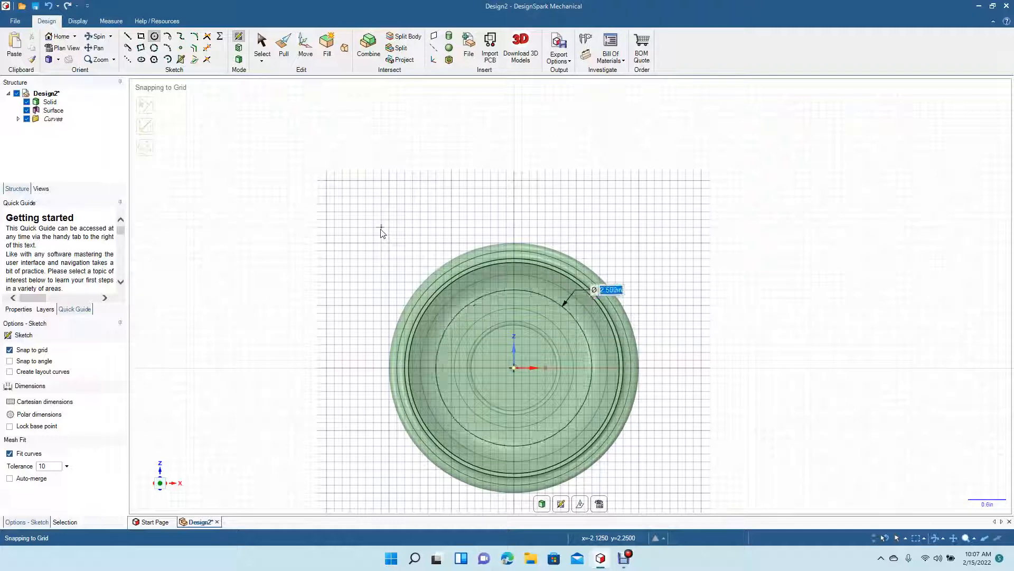
Delete the larger outer circle around the new 2.5 in circle in the lower disc's sketch.
{"action": "left_click", "coordinate": [262, 44]}
{"action": "left_click", "coordinate": [96, 35]}
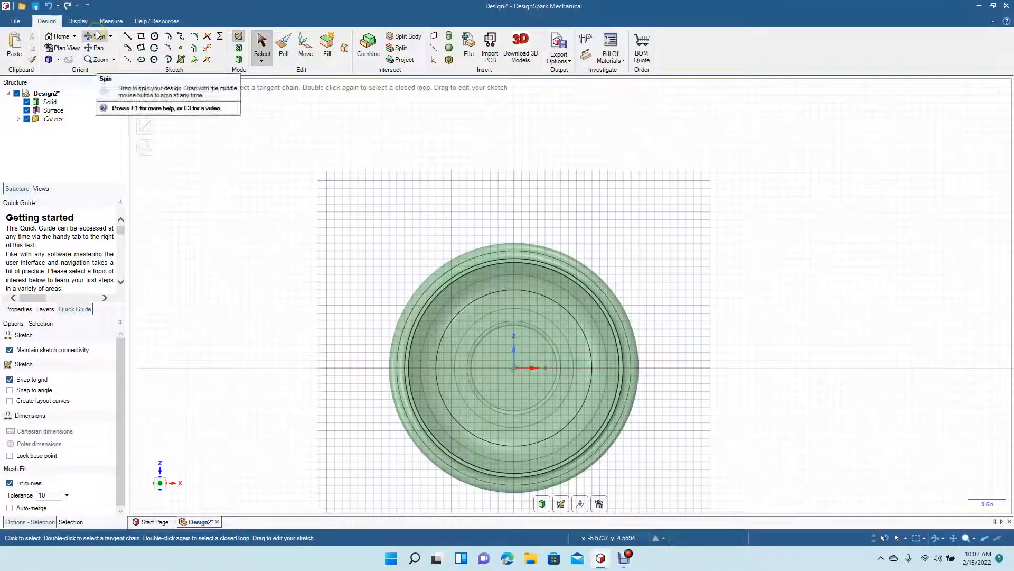
{"action": "left_click_drag", "start_coordinate": [251, 181], "coordinate": [244, 199]}
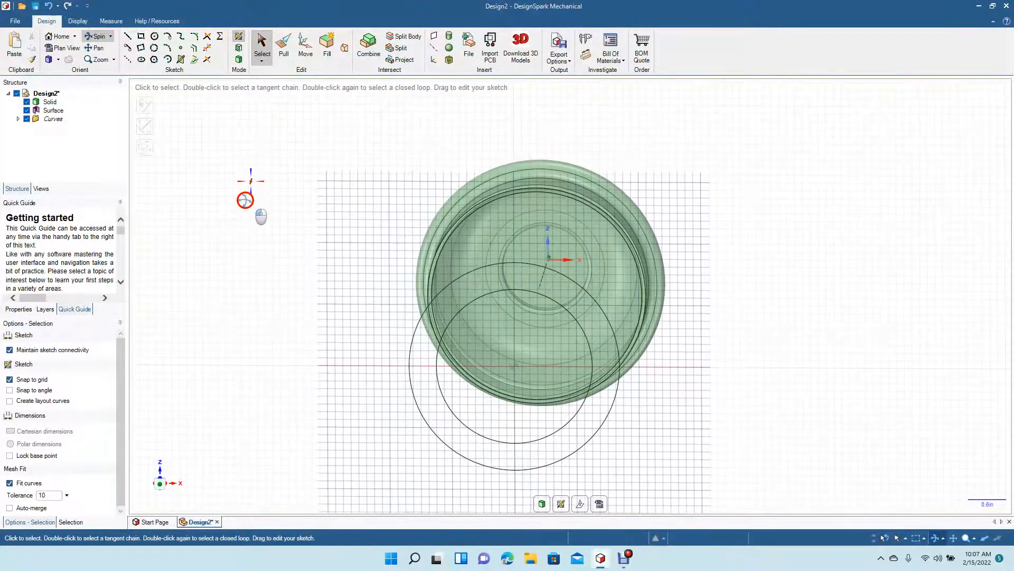
{"action": "left_click", "coordinate": [266, 41]}
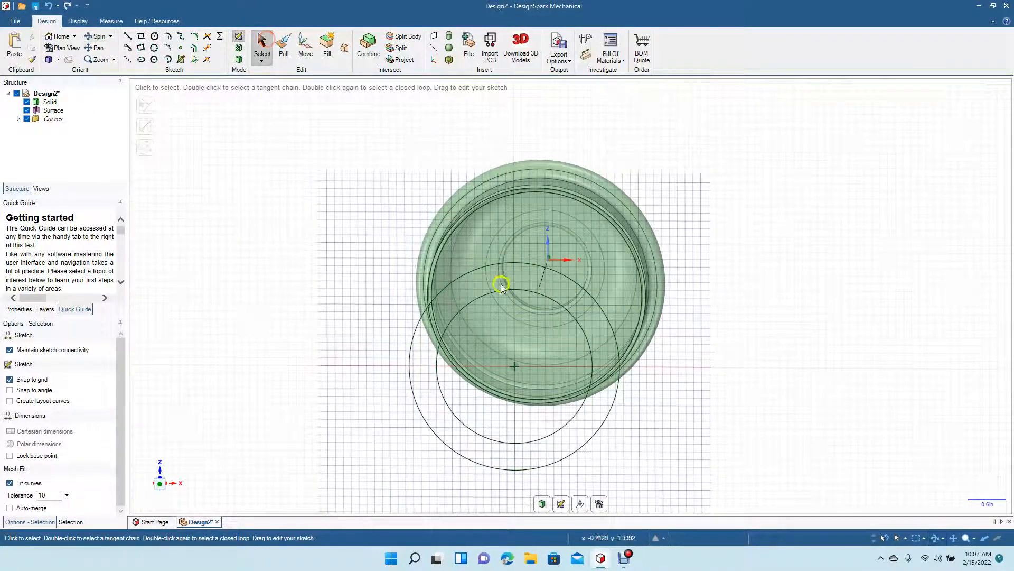
{"action": "left_click", "coordinate": [410, 344]}
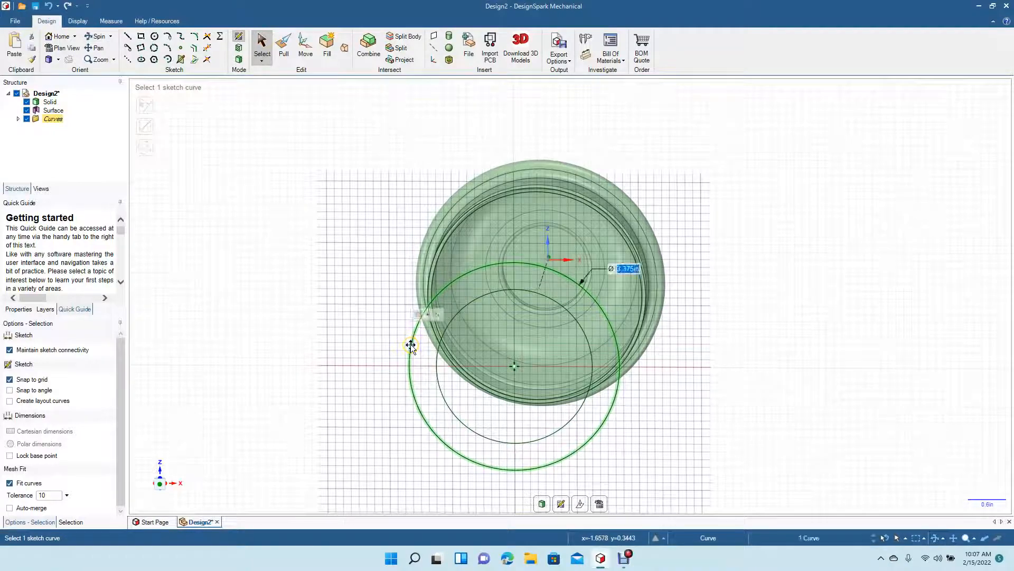
{"action": "key", "text": "Delete"}
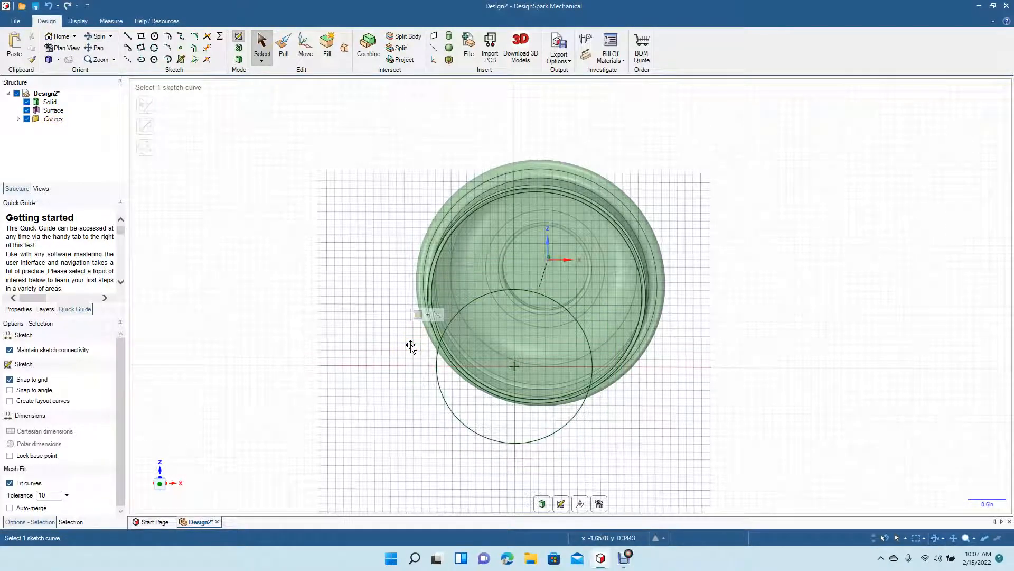
Return from the sketch to 3D mode so the 2.5 in circle becomes a disc surface.
{"action": "left_click", "coordinate": [97, 36]}
{"action": "mouse_move", "coordinate": [295, 233]}
{"action": "left_mouse_down"}
{"action": "mouse_move", "coordinate": [291, 257]}
{"action": "mouse_move", "coordinate": [282, 253]}
{"action": "left_mouse_up"}
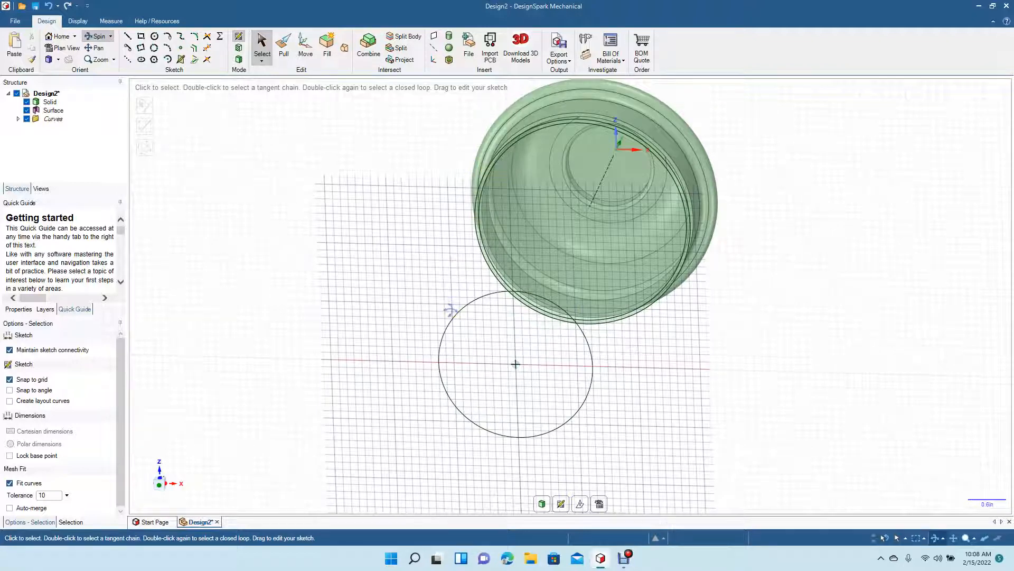
{"action": "left_click", "coordinate": [261, 46]}
{"action": "left_click", "coordinate": [491, 168]}
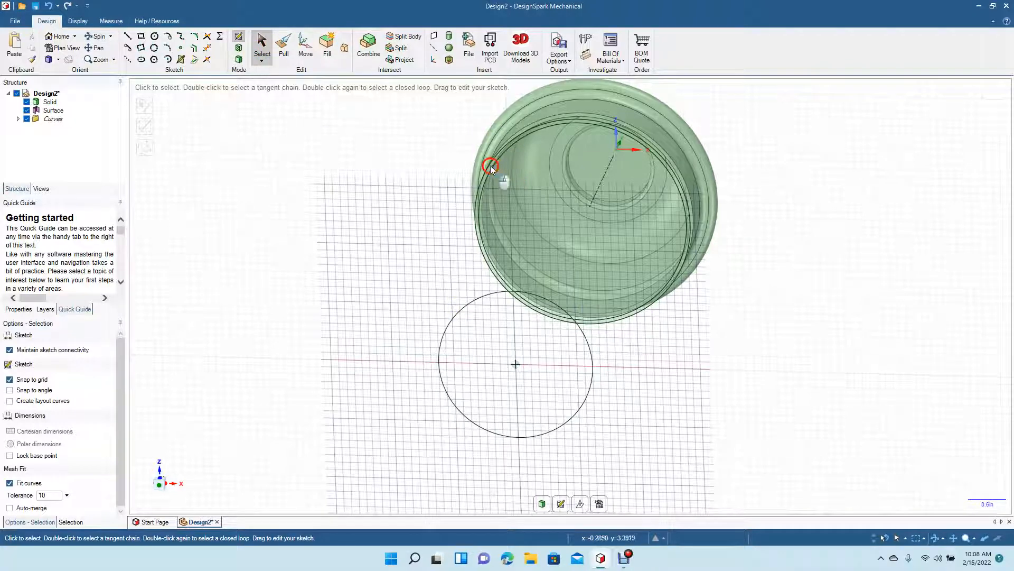
{"action": "left_click", "coordinate": [239, 60]}
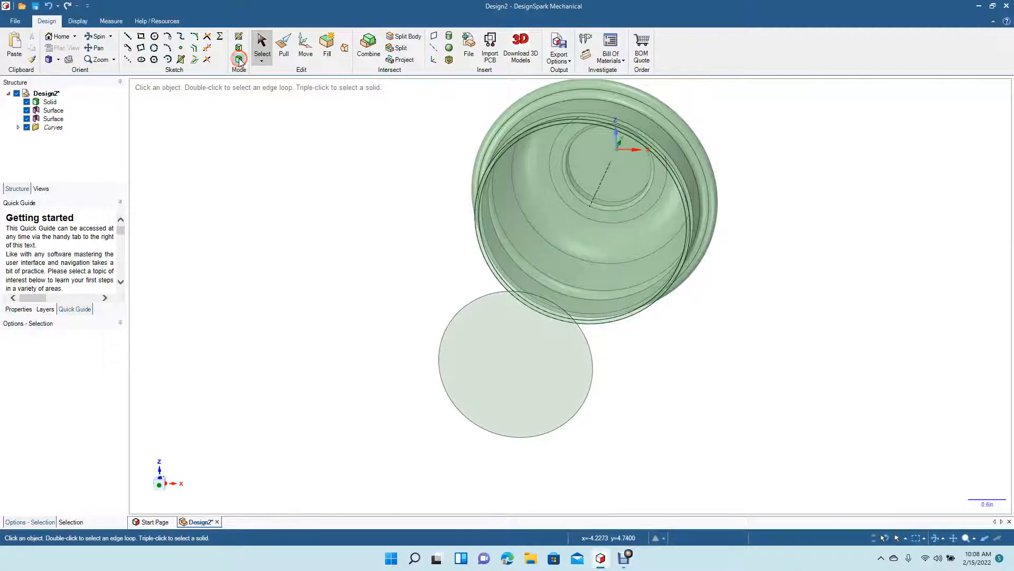
Try to blend the narrow ring face below the solid's base with the lower 2.5 in disc.
{"action": "left_click", "coordinate": [483, 189]}
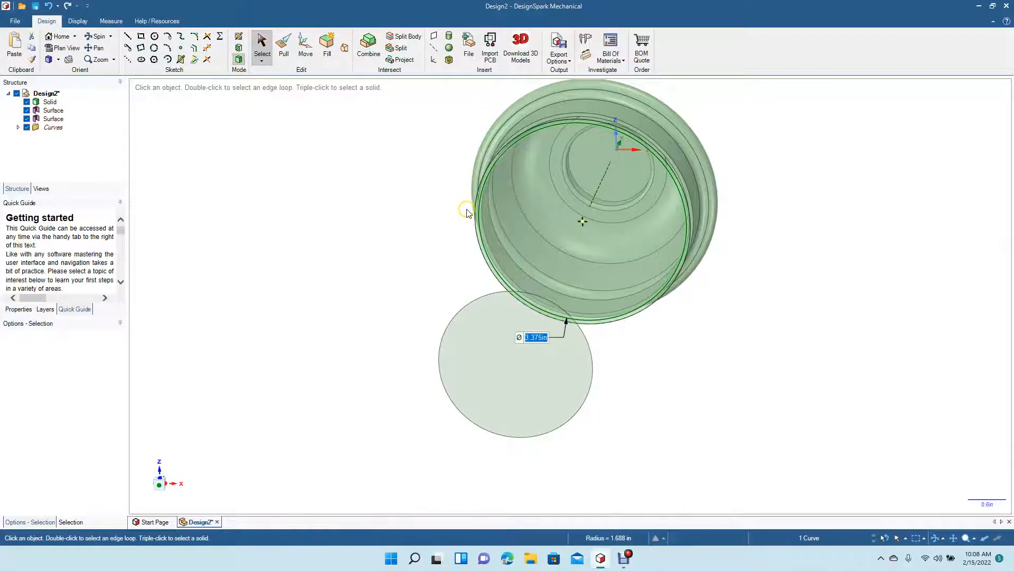
{"action": "scroll", "coordinate": [464, 206], "scroll_direction": "up", "scroll_amount": 4, "text": "ctrl"}
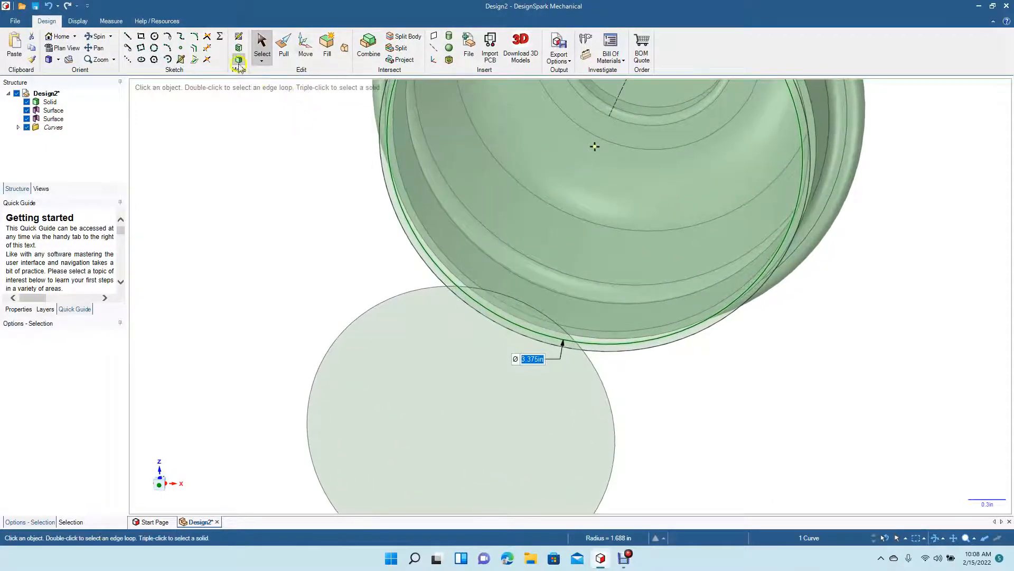
{"action": "left_click", "coordinate": [296, 202]}
{"action": "left_click", "coordinate": [398, 210]}
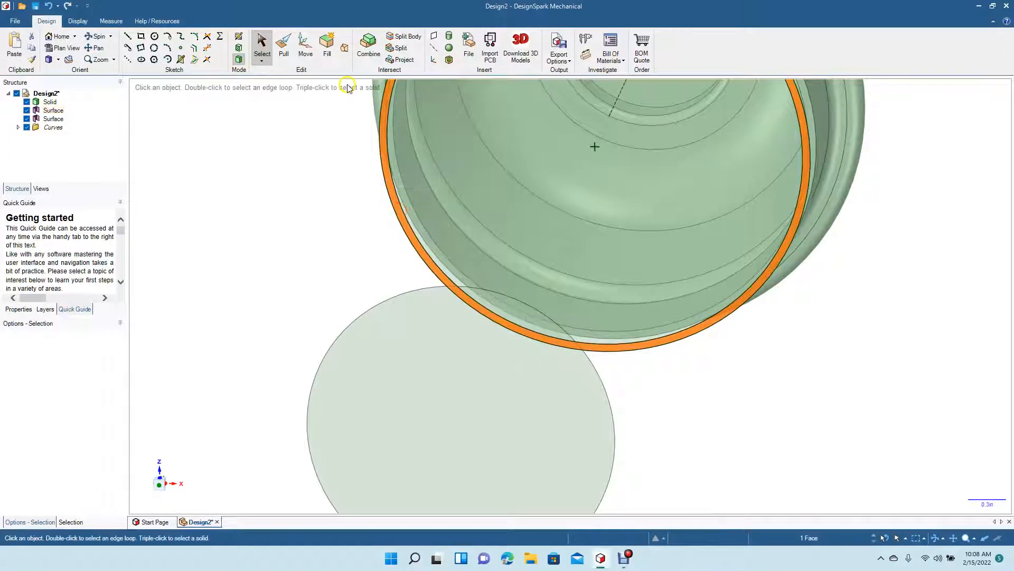
{"action": "left_click", "coordinate": [344, 49]}
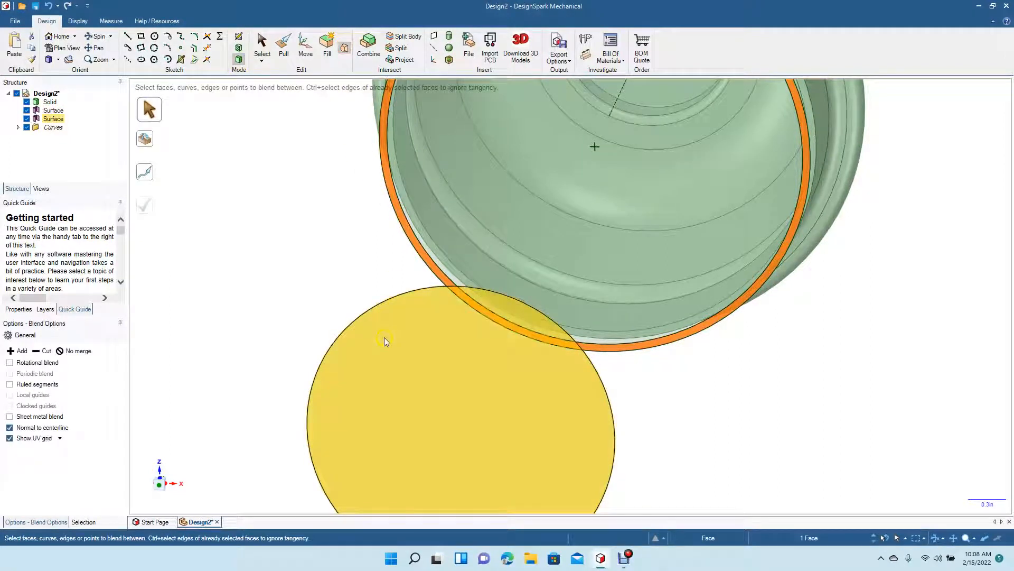
{"action": "left_click", "coordinate": [385, 338]}
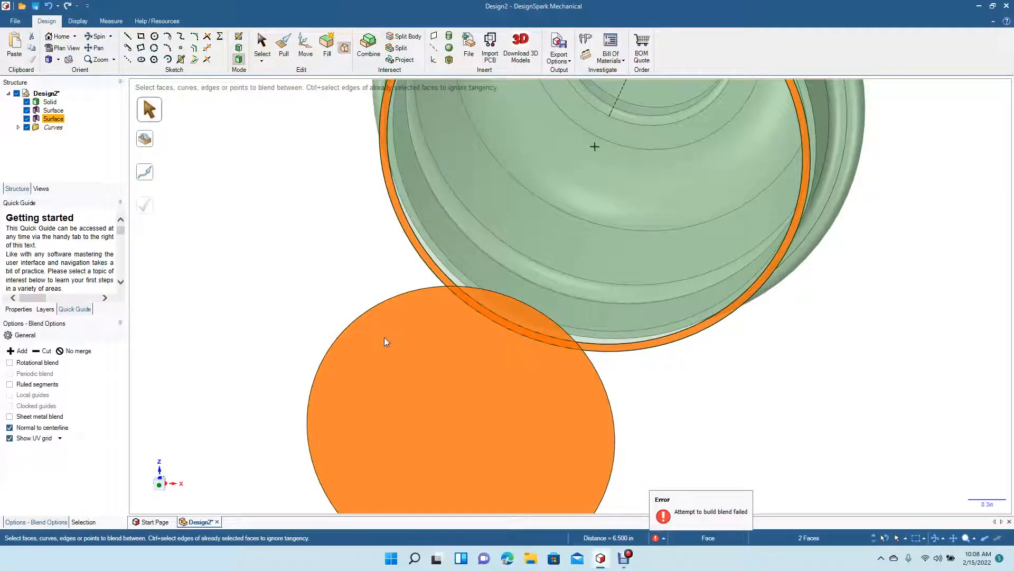
{"action": "left_click", "coordinate": [302, 257]}
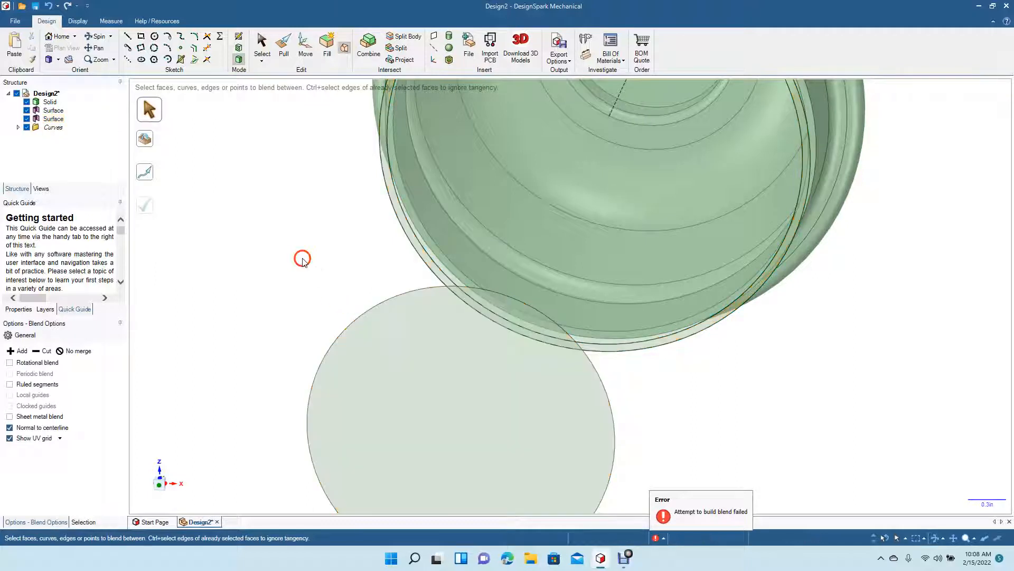
Delete the inner circular edge of the upper surface so its ring and inner disc merge into one face.
{"action": "left_click", "coordinate": [421, 245]}
{"action": "left_click", "coordinate": [361, 253]}
{"action": "left_click", "coordinate": [415, 241]}
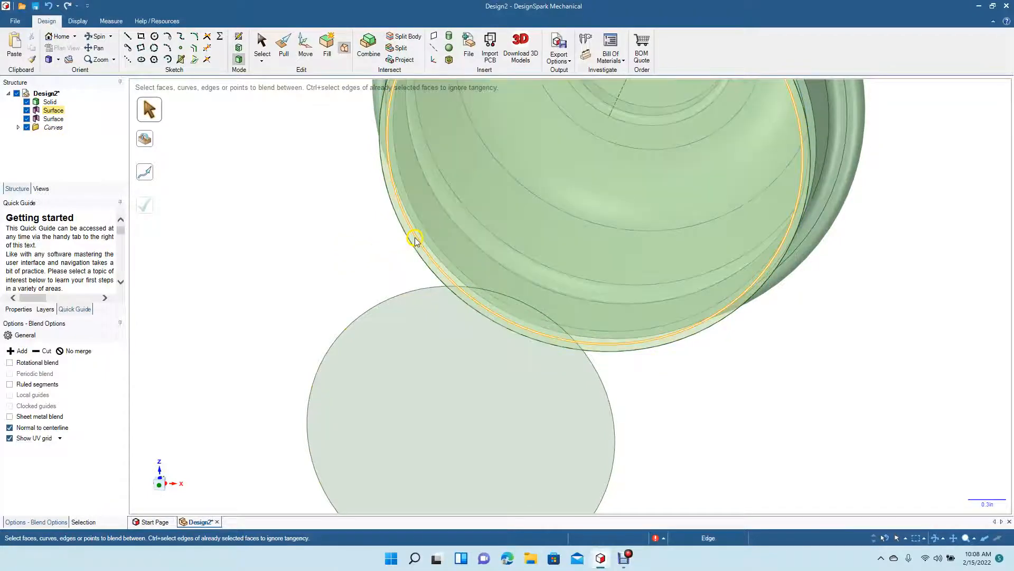
{"action": "left_click", "coordinate": [417, 240]}
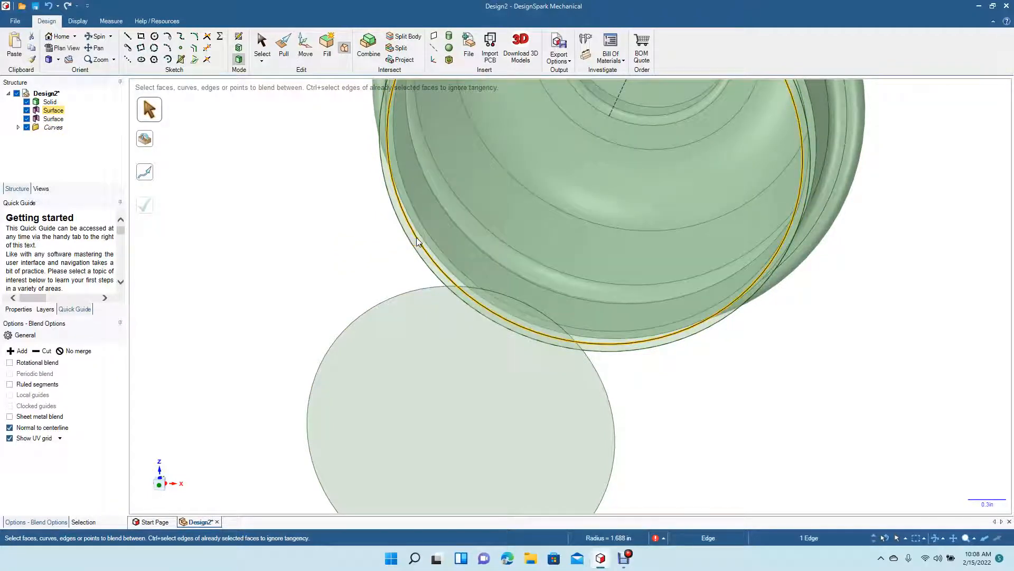
{"action": "key", "text": "Delete"}
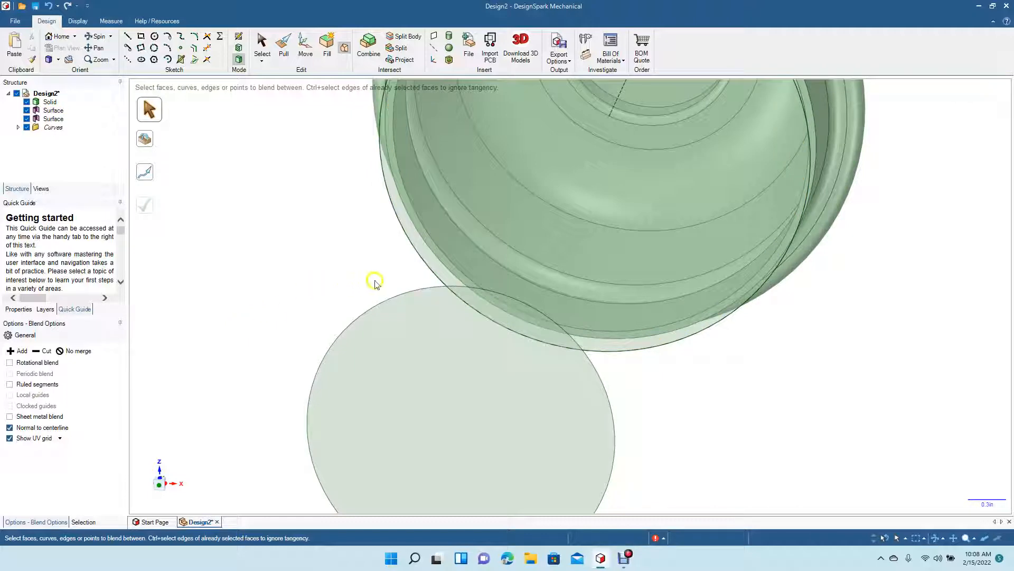
Blend the merged upper disc face with the lower 2.5 in disc into a tapered solid.
{"action": "left_click", "coordinate": [412, 235]}
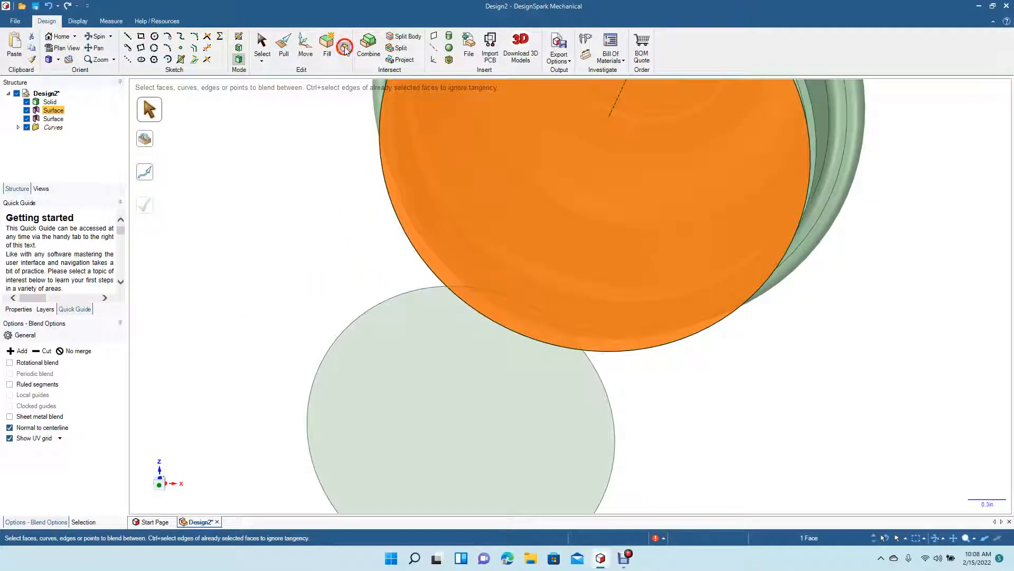
{"action": "left_click", "coordinate": [394, 375]}
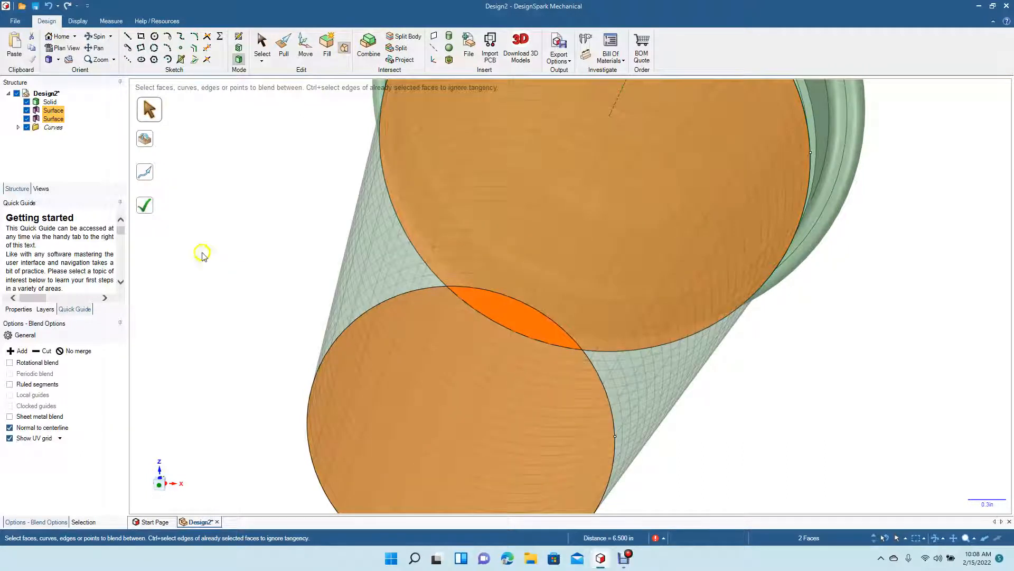
{"action": "left_click", "coordinate": [148, 208]}
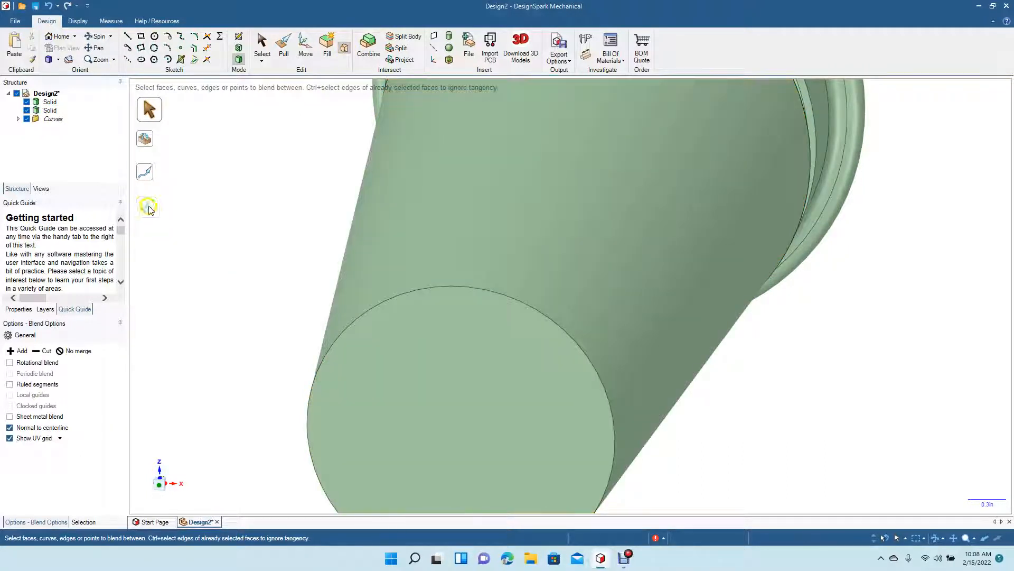
Shell the tapered body open at its upper face and try to set the wall thickness to 0.625 in.
{"action": "left_click", "coordinate": [97, 36]}
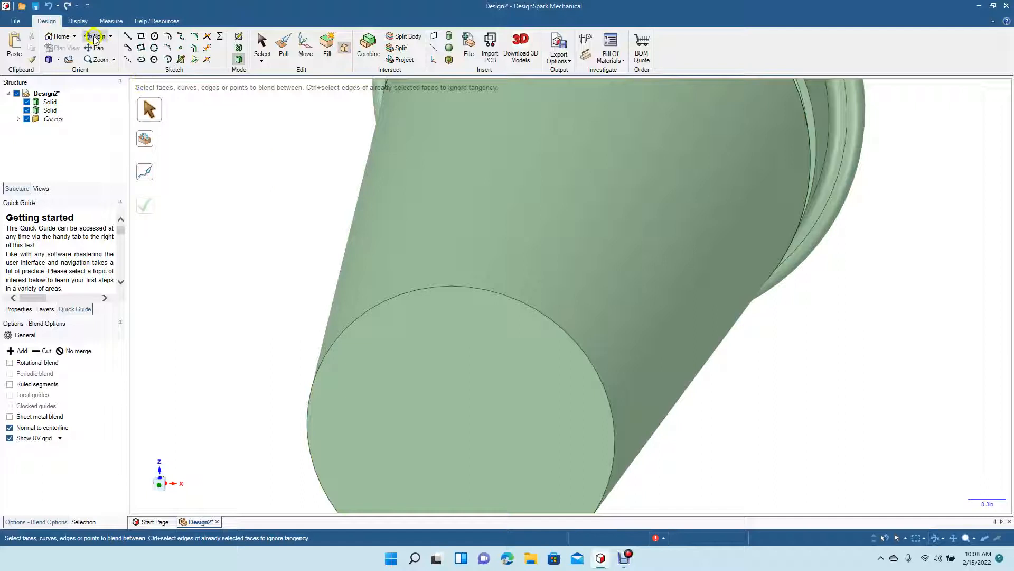
{"action": "mouse_move", "coordinate": [190, 163]}
{"action": "left_mouse_down"}
{"action": "mouse_move", "coordinate": [201, 358]}
{"action": "mouse_move", "coordinate": [192, 372]}
{"action": "mouse_move", "coordinate": [174, 356]}
{"action": "mouse_move", "coordinate": [182, 346]}
{"action": "left_mouse_up"}
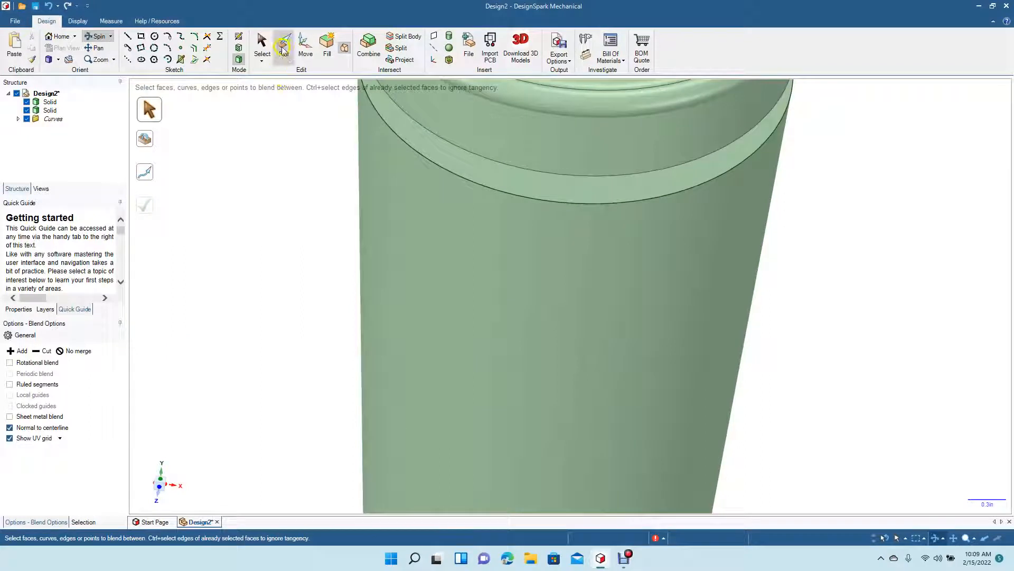
{"action": "left_click", "coordinate": [262, 43]}
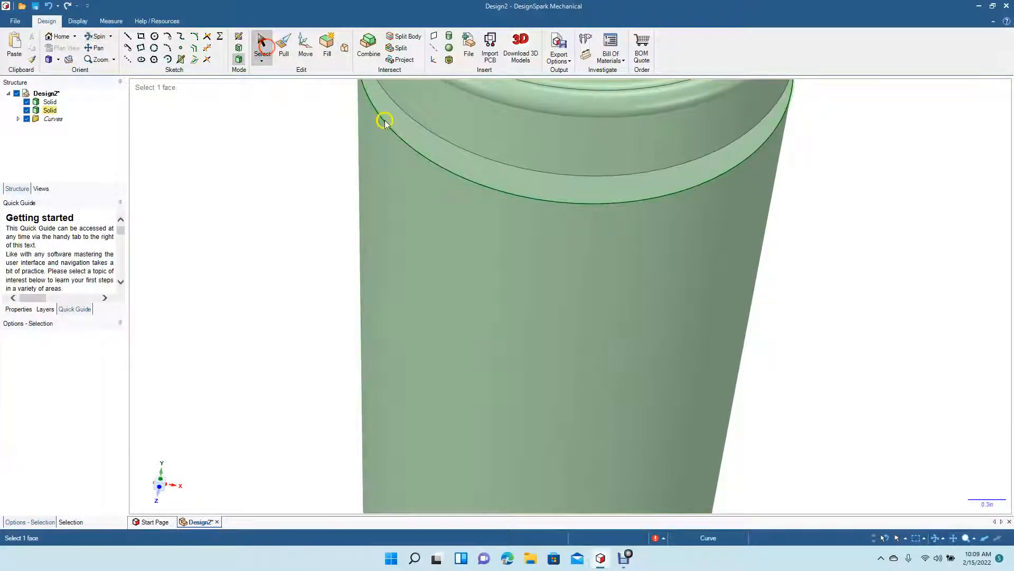
{"action": "left_click", "coordinate": [418, 140]}
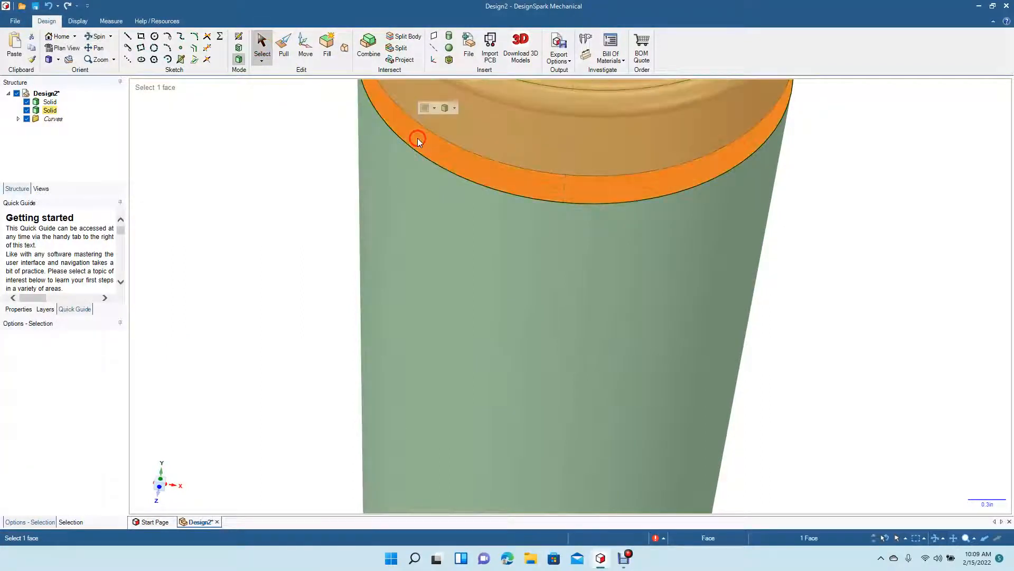
{"action": "left_click", "coordinate": [449, 60]}
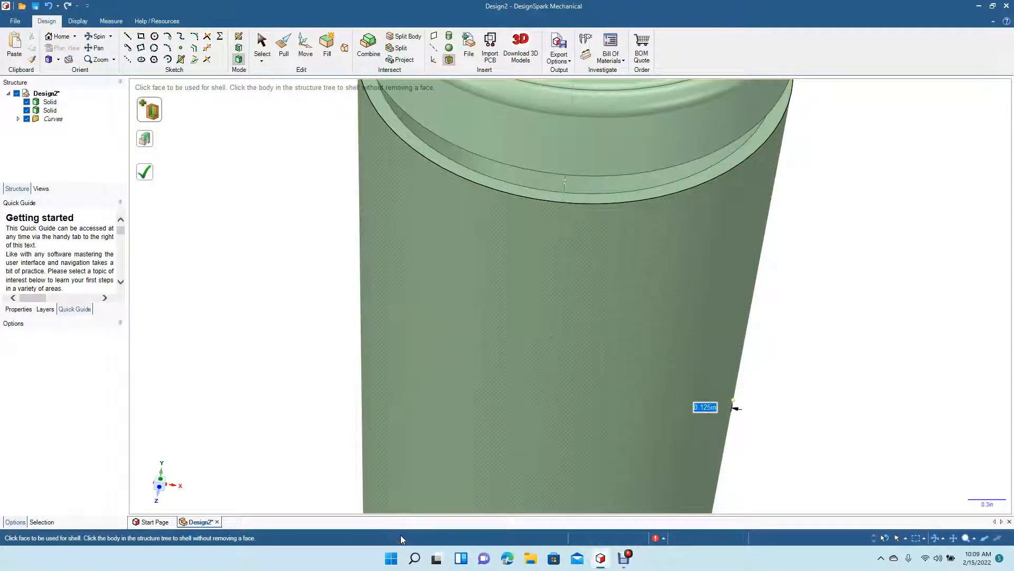
{"action": "type", "text": "0"}
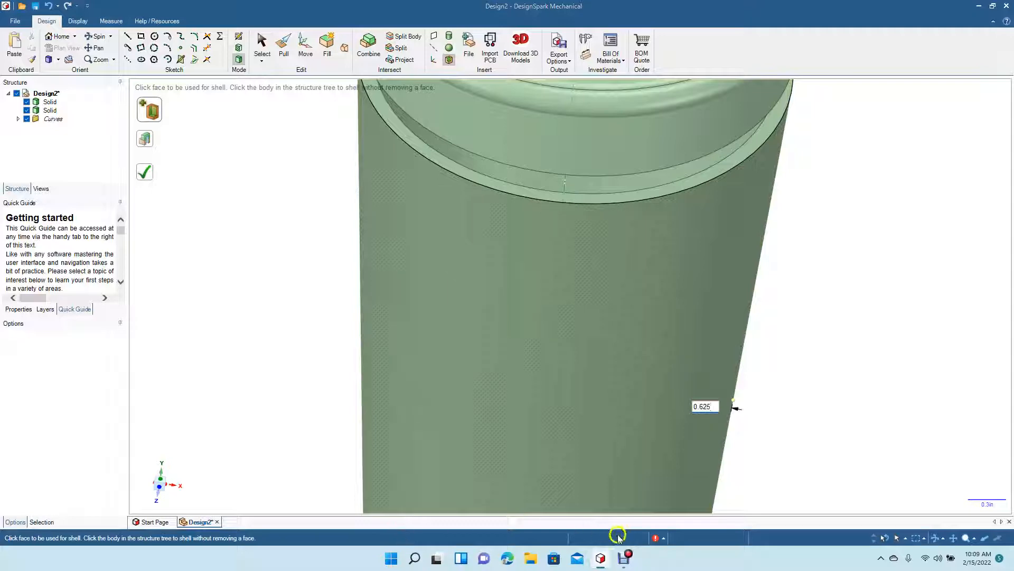
{"action": "left_click", "coordinate": [802, 467]}
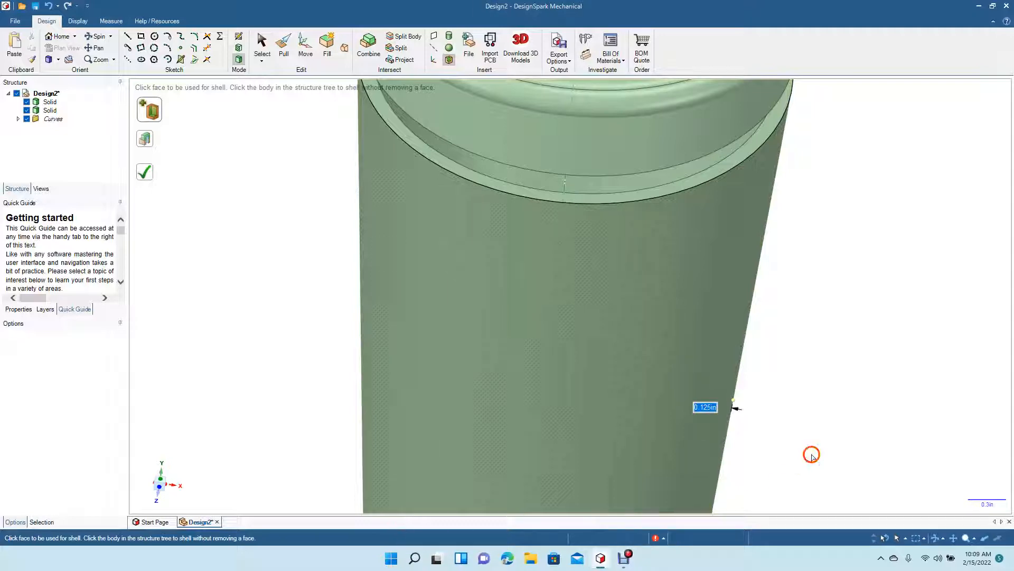
{"action": "left_click", "coordinate": [705, 412]}
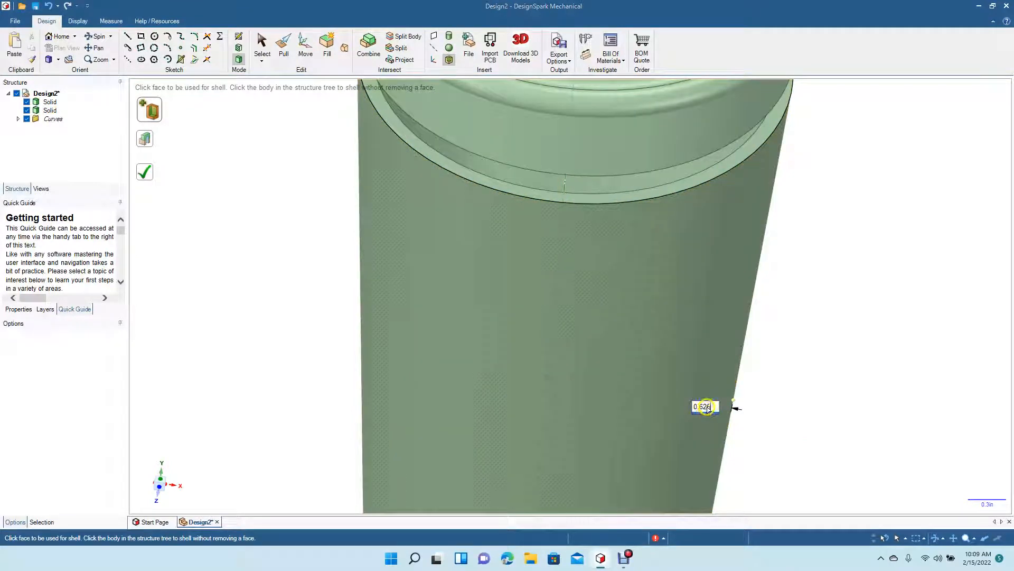
{"action": "left_click", "coordinate": [804, 392]}
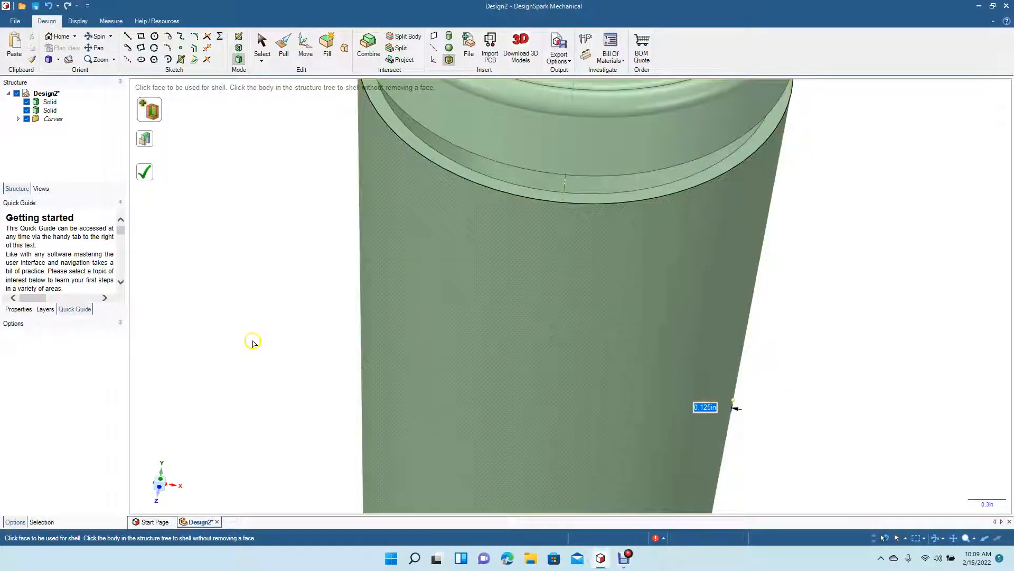
Move the entire bell-shaped solid about 1.08 in upward along the vertical axis, away from the tapered body.
{"action": "scroll", "coordinate": [254, 344], "scroll_direction": "down", "scroll_amount": 2}
{"action": "scroll", "coordinate": [253, 344], "scroll_direction": "down", "scroll_amount": 2}
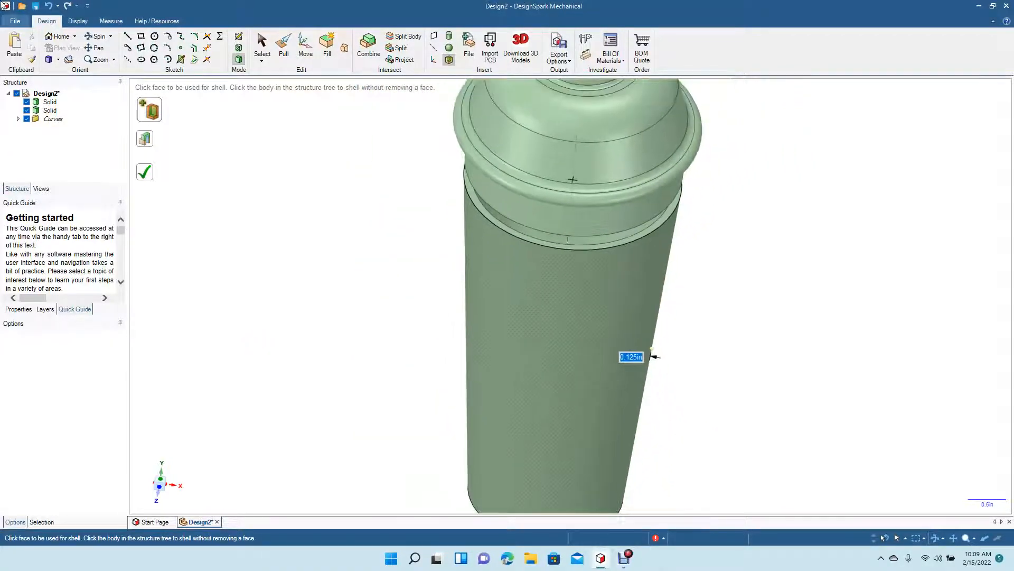
{"action": "left_click", "coordinate": [93, 47]}
{"action": "left_click_drag", "start_coordinate": [296, 227], "coordinate": [278, 339]}
{"action": "left_click", "coordinate": [263, 46]}
{"action": "triple_click", "coordinate": [518, 254]}
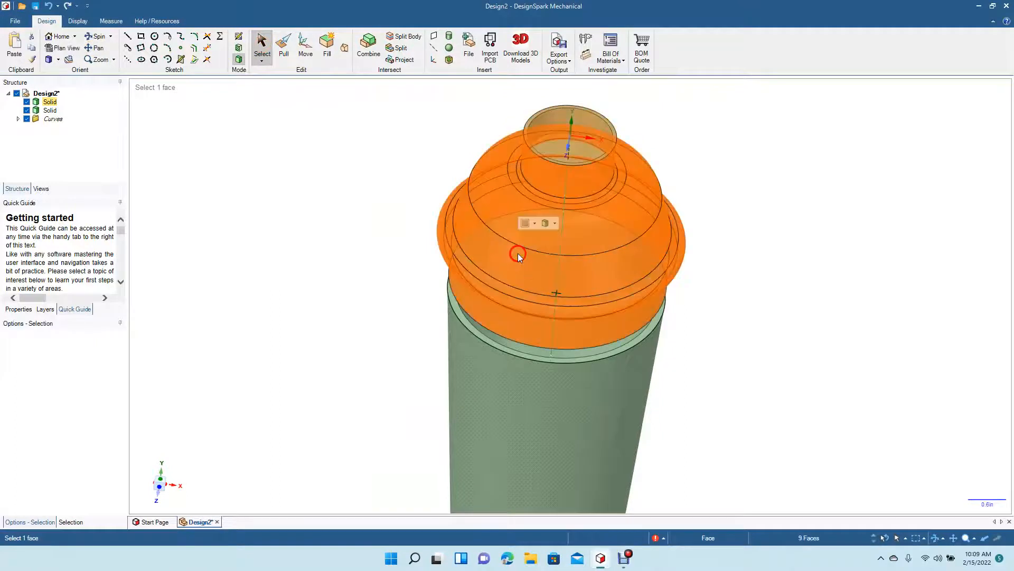
{"action": "left_click", "coordinate": [306, 47]}
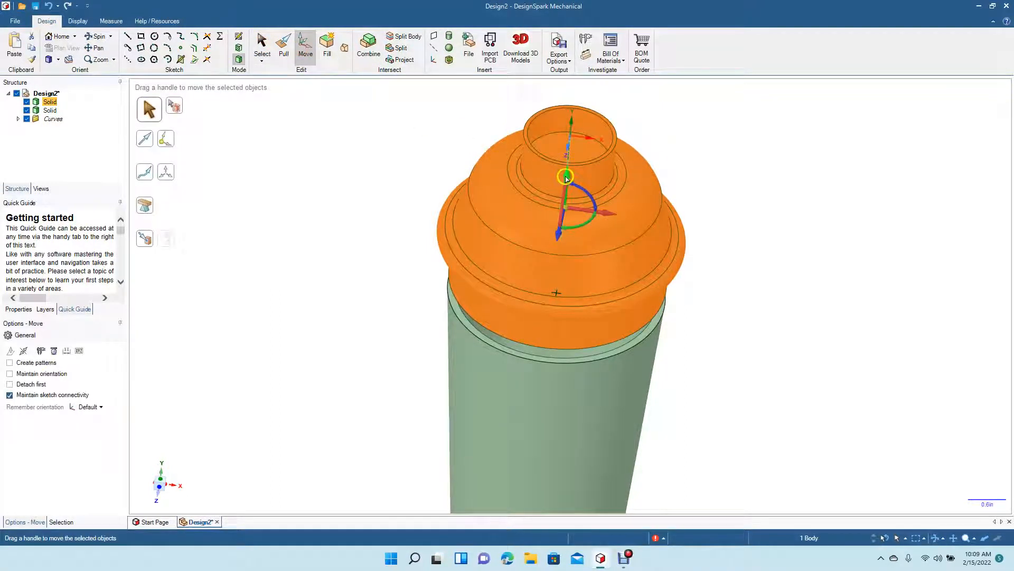
{"action": "left_click_drag", "start_coordinate": [566, 178], "coordinate": [568, 128]}
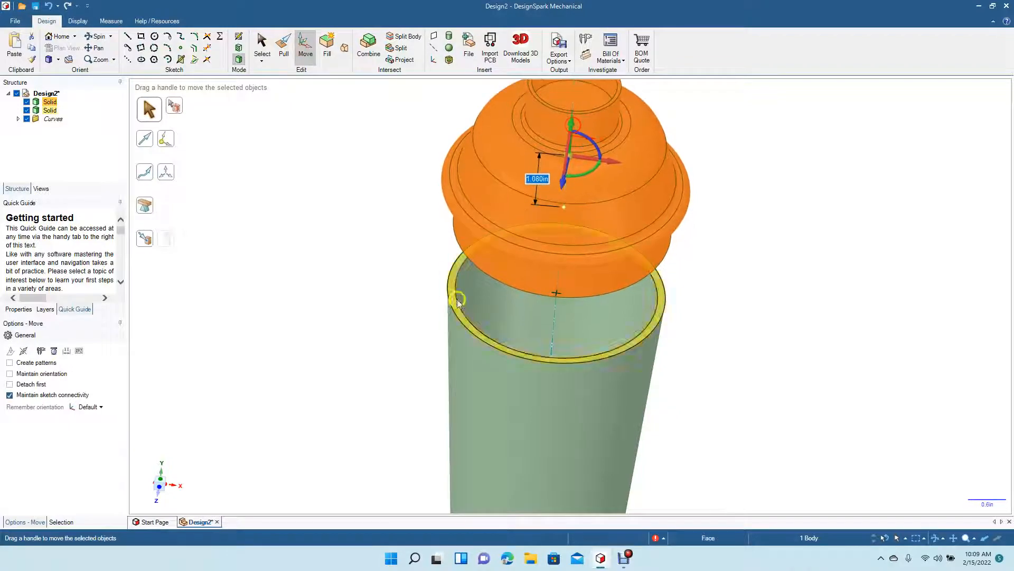
{"action": "left_click", "coordinate": [380, 312]}
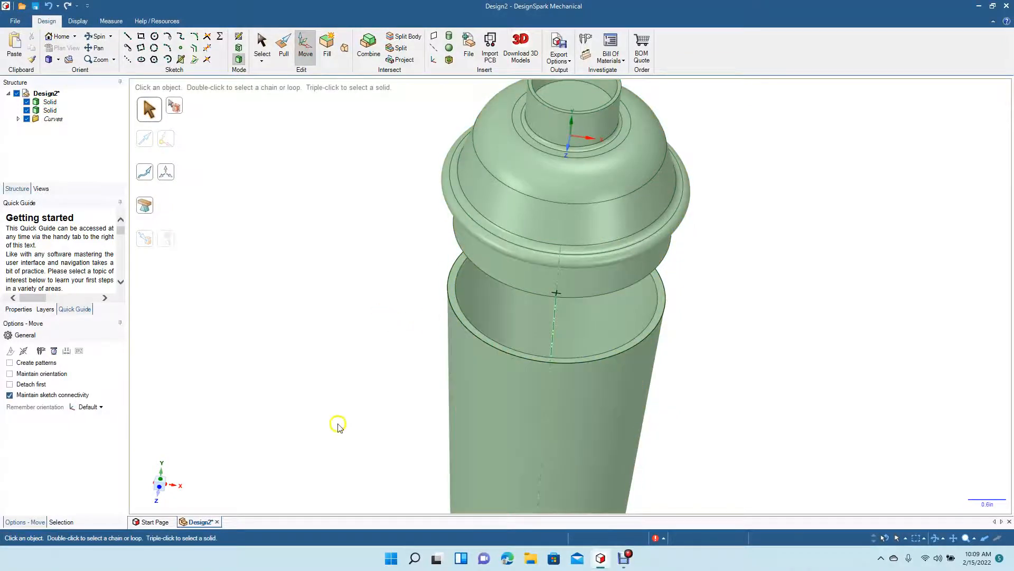
Undo the move and the shell, and reshell the tapered body open at its upper face with a 0.0625 in wall.
{"action": "key", "text": "ctrl+z"}
{"action": "key", "text": "ctrl+z"}
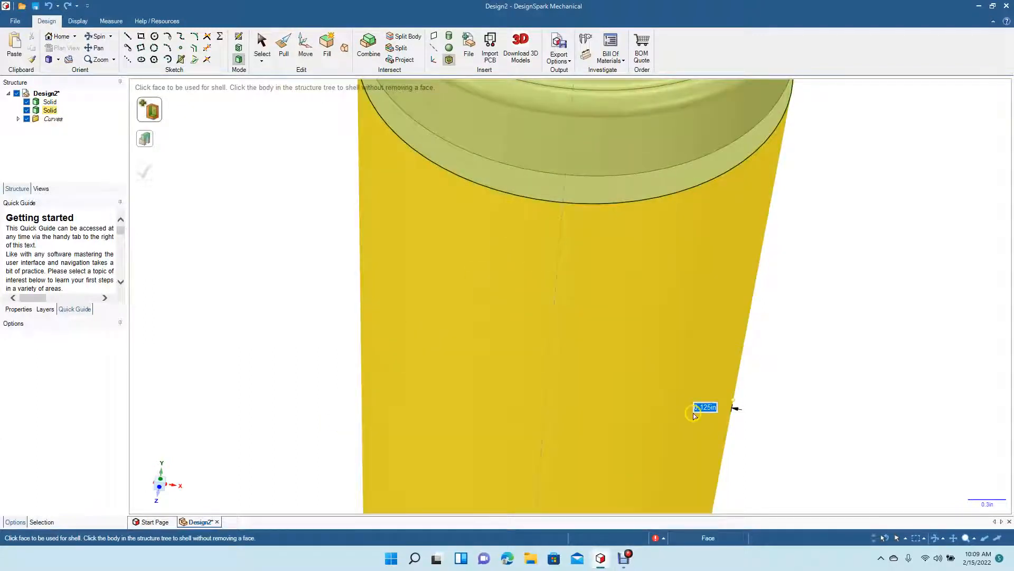
{"action": "key", "text": "BackSpace"}
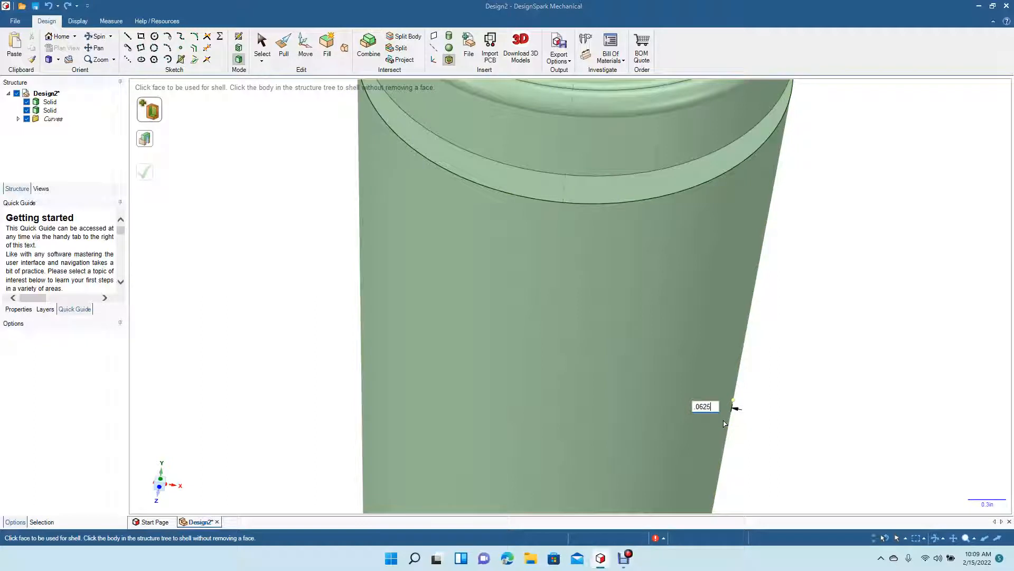
{"action": "key", "text": "Return"}
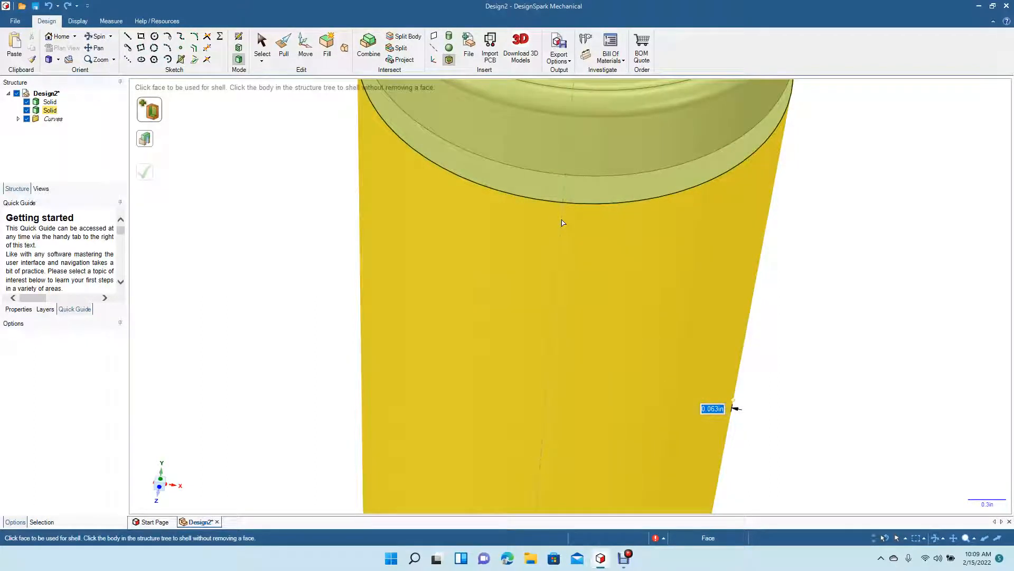
{"action": "left_click", "coordinate": [522, 188]}
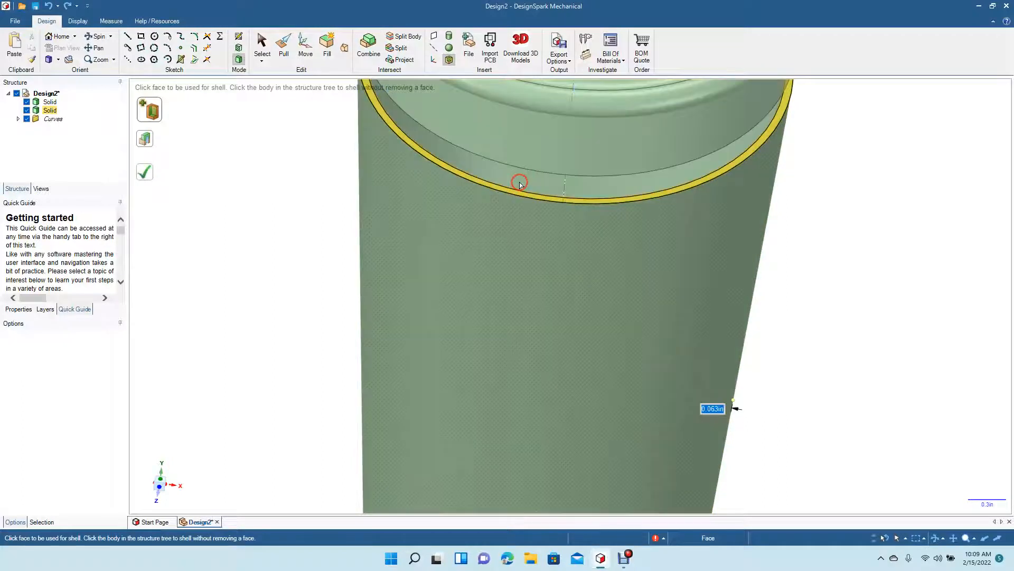
{"action": "left_click", "coordinate": [264, 46]}
{"action": "left_click", "coordinate": [289, 302]}
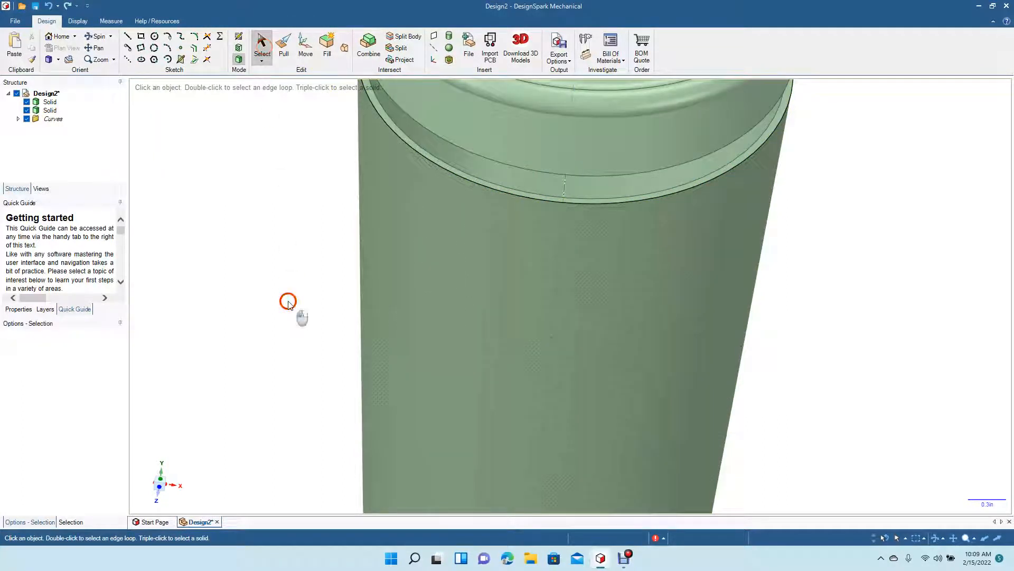
Move the whole bell-shaped solid about 2.47 in upward along the vertical axis, clear of the hollow tapered body.
{"action": "scroll", "coordinate": [260, 328], "scroll_direction": "down", "scroll_amount": 3}
{"action": "scroll", "coordinate": [260, 329], "scroll_direction": "down", "scroll_amount": 3}
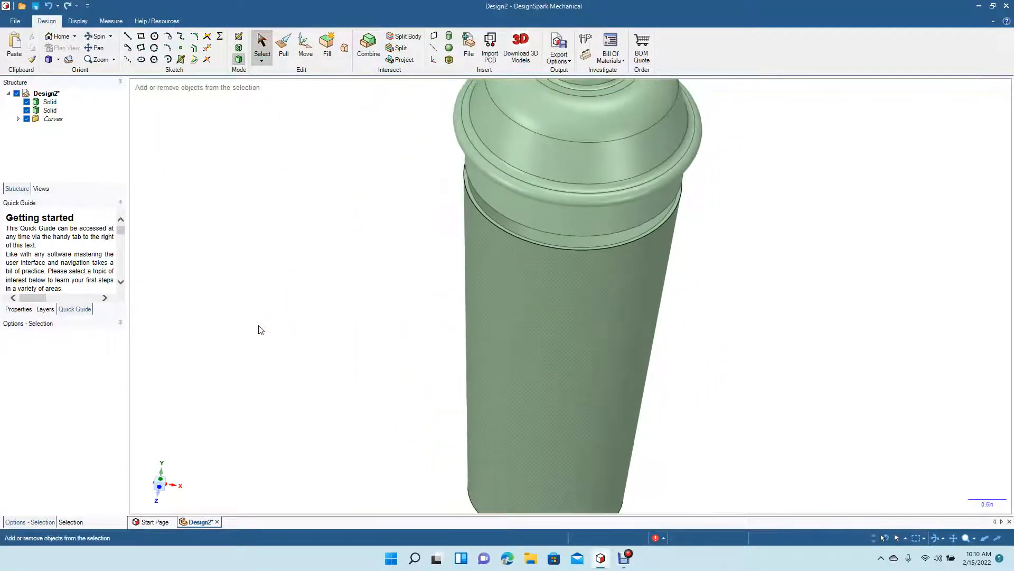
{"action": "left_click", "coordinate": [419, 237]}
{"action": "left_click", "coordinate": [601, 217]}
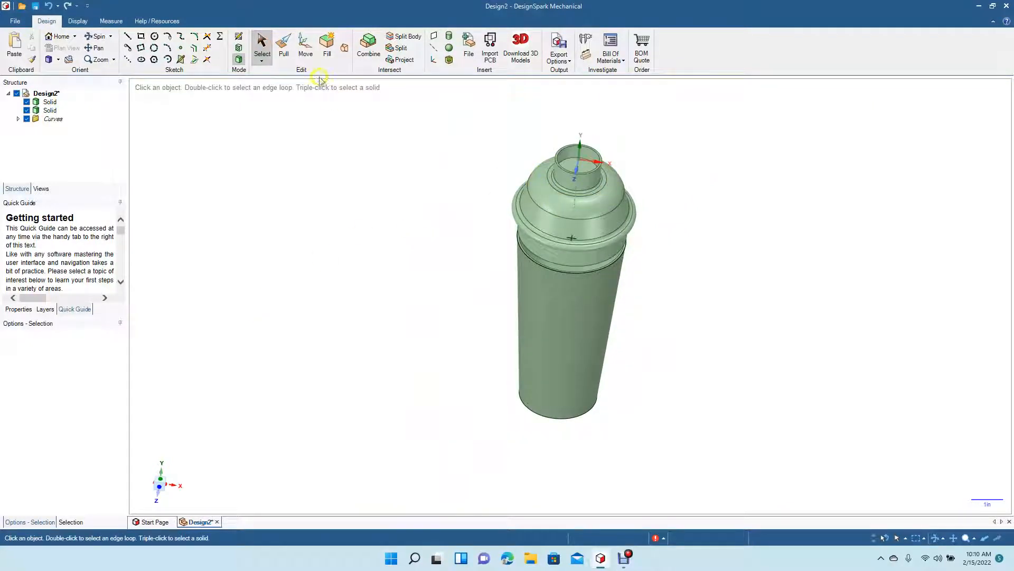
{"action": "left_click", "coordinate": [262, 45]}
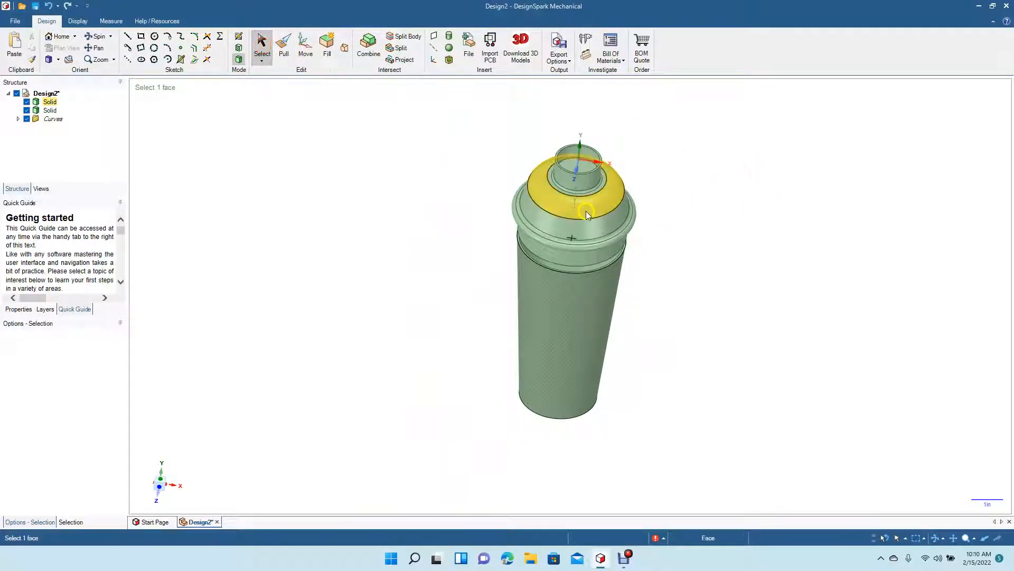
{"action": "left_click", "coordinate": [571, 232]}
{"action": "triple_click", "coordinate": [556, 233]}
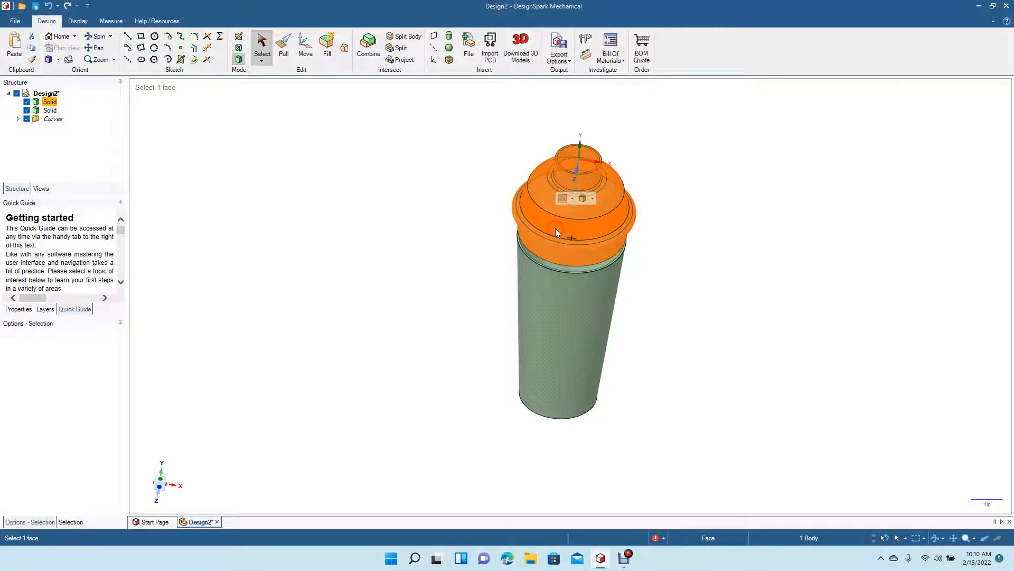
{"action": "left_click", "coordinate": [310, 44]}
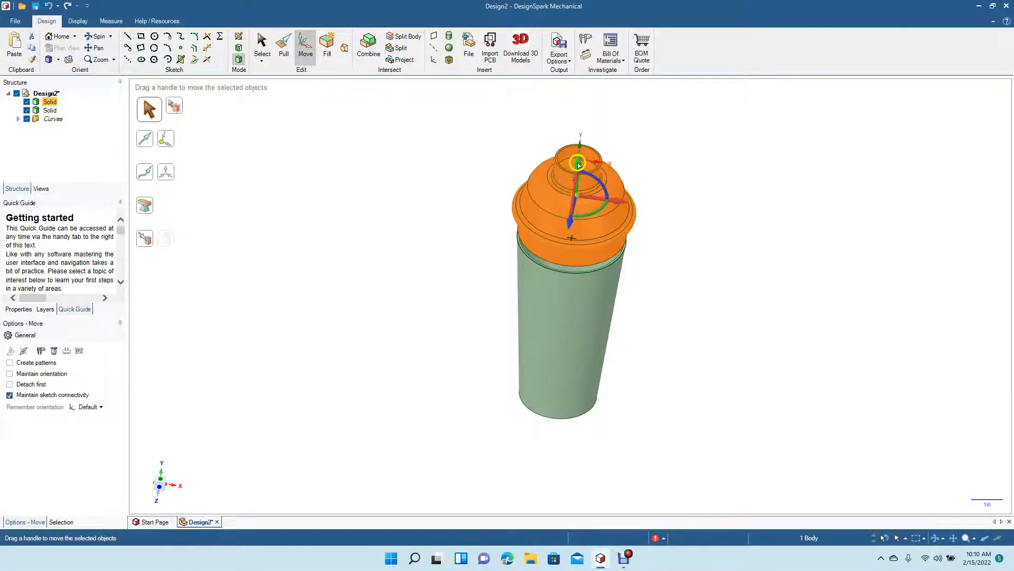
{"action": "left_click_drag", "start_coordinate": [579, 165], "coordinate": [581, 106]}
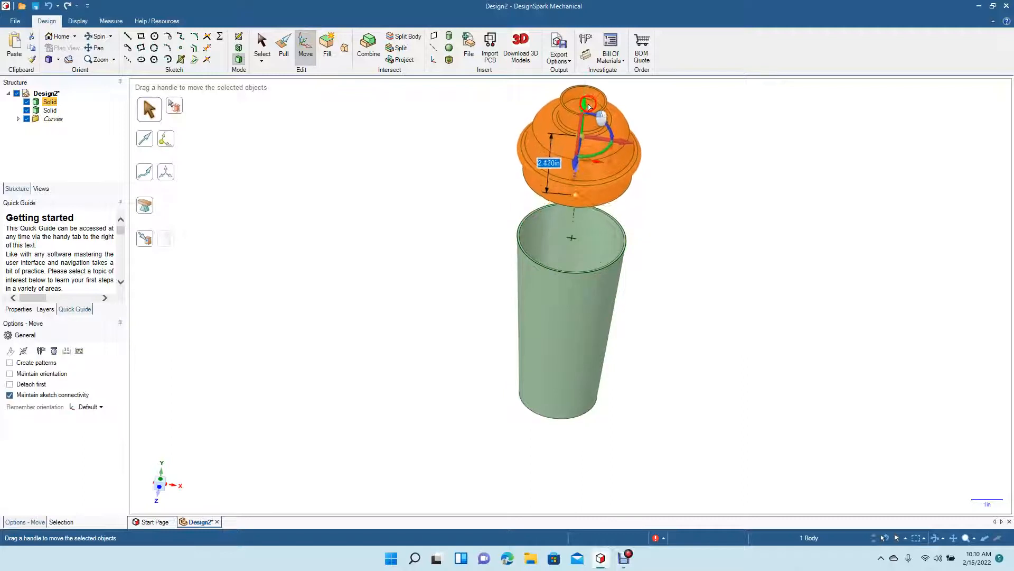
{"action": "left_click", "coordinate": [453, 212]}
Pull the inner floor face of the hollow tapered body by 0.125 in.
{"action": "left_click", "coordinate": [98, 35]}
{"action": "left_click_drag", "start_coordinate": [373, 264], "coordinate": [332, 310]}
{"action": "left_click", "coordinate": [280, 51]}
{"action": "left_click", "coordinate": [622, 314]}
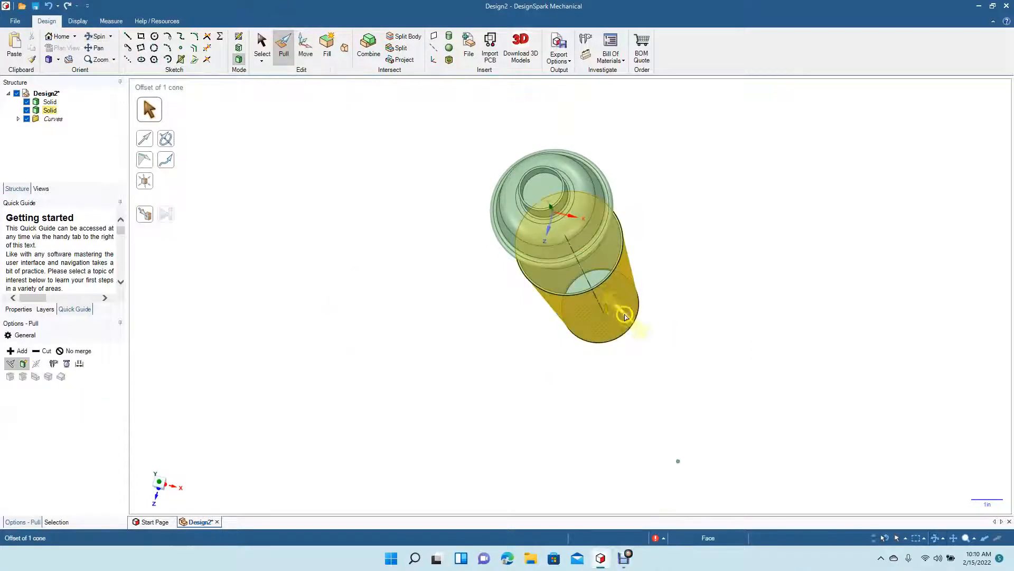
{"action": "left_click", "coordinate": [591, 279]}
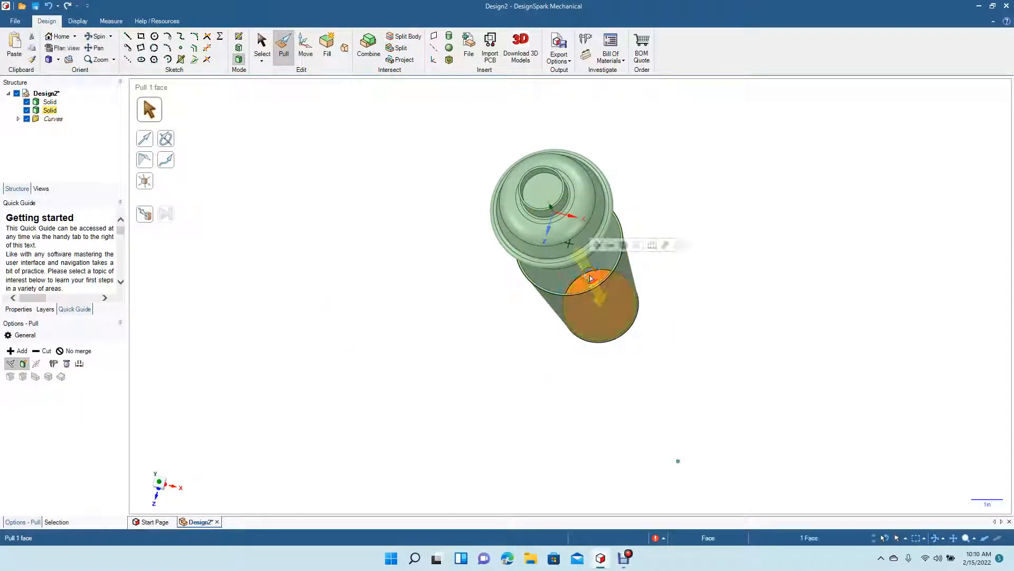
{"action": "key", "text": "space"}
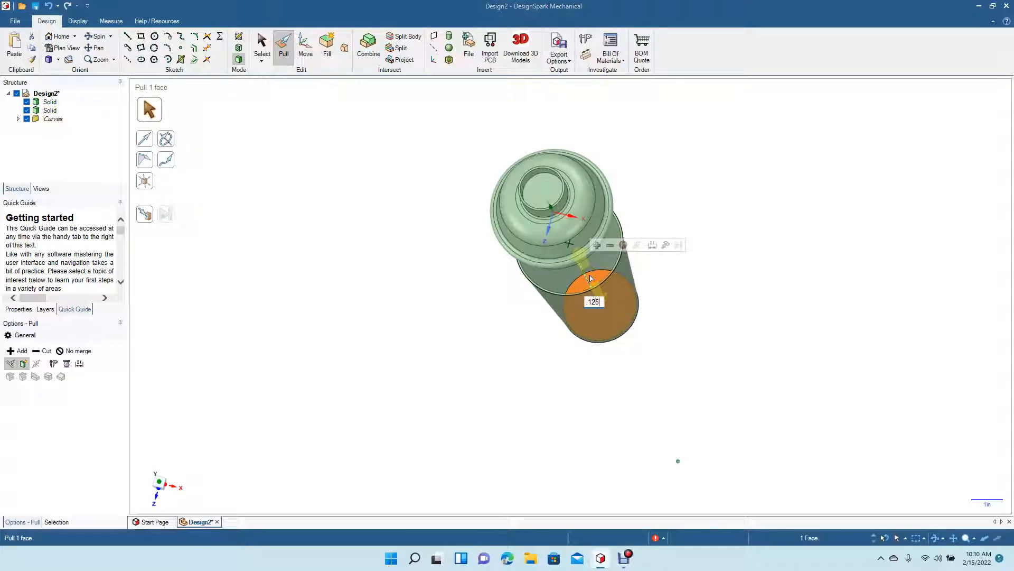
{"action": "key", "text": "Return"}
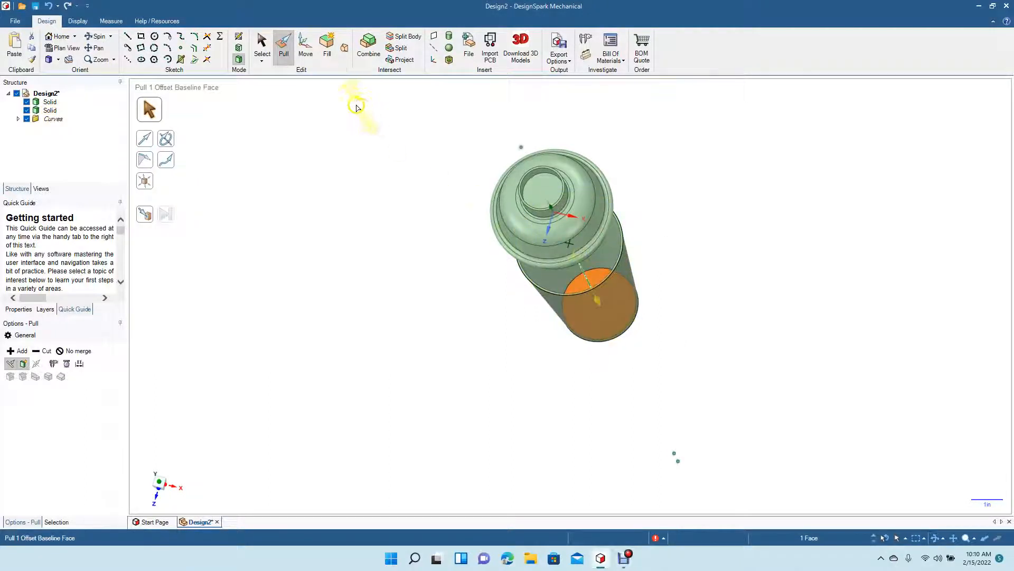
{"action": "left_click", "coordinate": [261, 46]}
{"action": "left_click", "coordinate": [502, 338]}
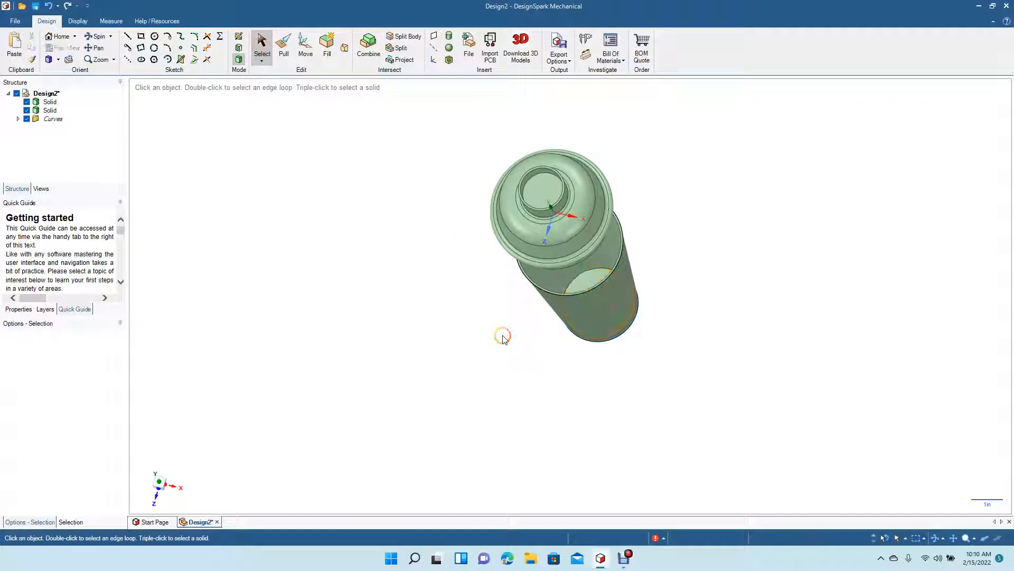
Sketch a 0.17 in diameter circle on the lid's recessed circular top face, centered 0.5 in from the origin along the Z axis.
{"action": "left_click", "coordinate": [99, 36]}
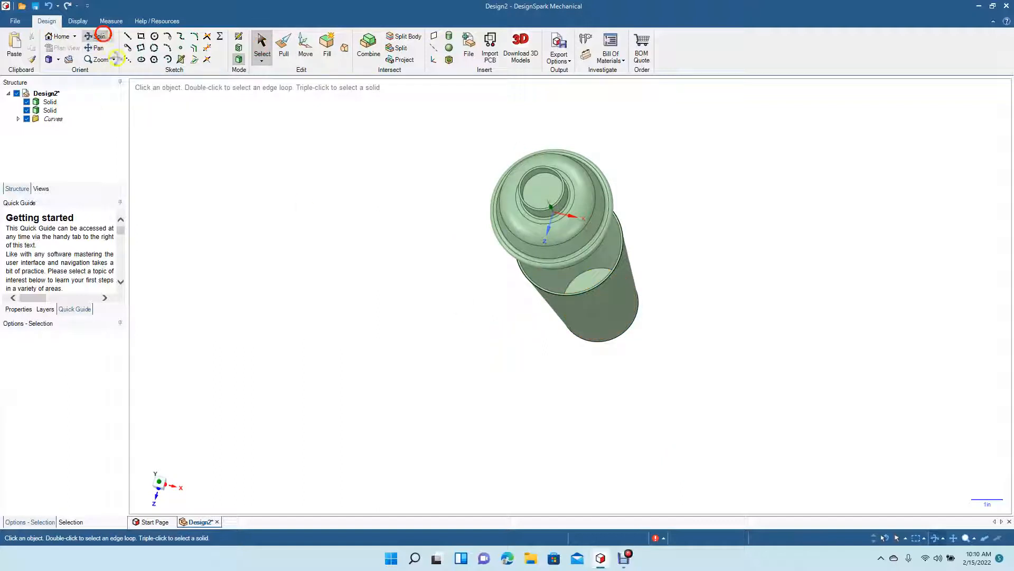
{"action": "mouse_move", "coordinate": [440, 344]}
{"action": "left_mouse_down"}
{"action": "mouse_move", "coordinate": [496, 248]}
{"action": "mouse_move", "coordinate": [500, 193]}
{"action": "mouse_move", "coordinate": [496, 261]}
{"action": "mouse_move", "coordinate": [509, 252]}
{"action": "mouse_move", "coordinate": [476, 218]}
{"action": "mouse_move", "coordinate": [469, 225]}
{"action": "left_mouse_up"}
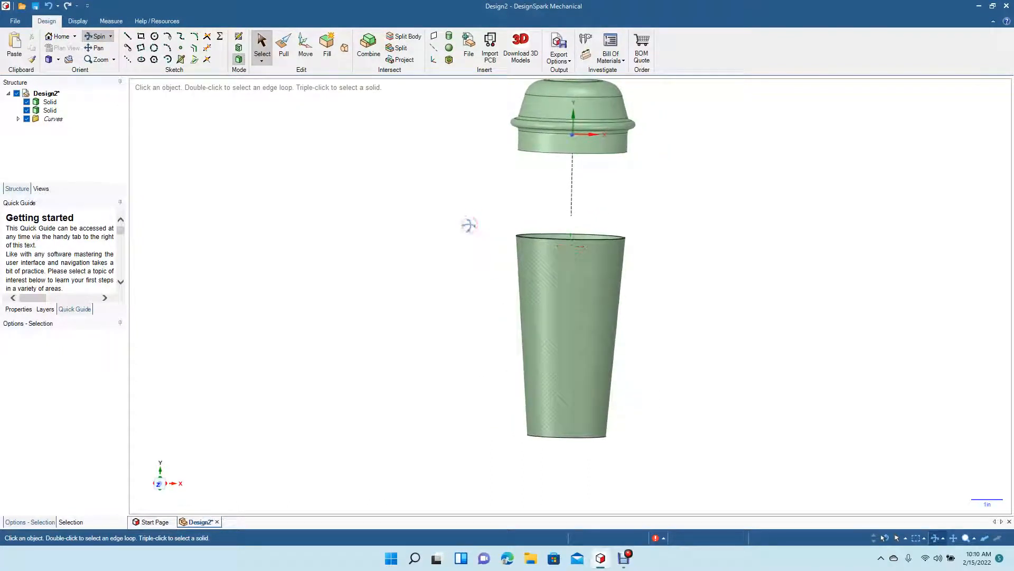
{"action": "left_click_drag", "start_coordinate": [475, 213], "coordinate": [477, 410]}
{"action": "left_click", "coordinate": [264, 43]}
{"action": "left_click", "coordinate": [568, 238]}
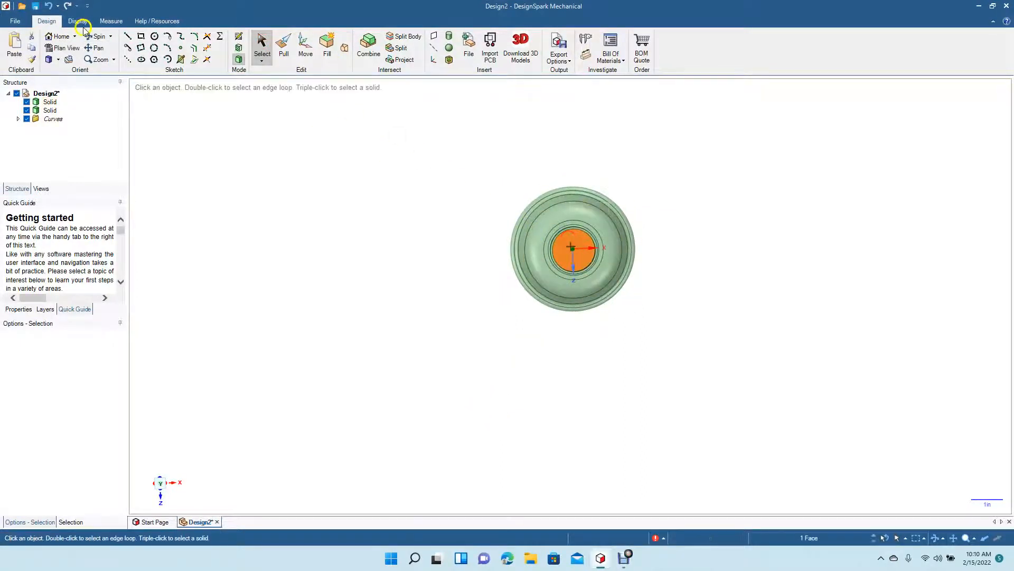
{"action": "left_click", "coordinate": [66, 46]}
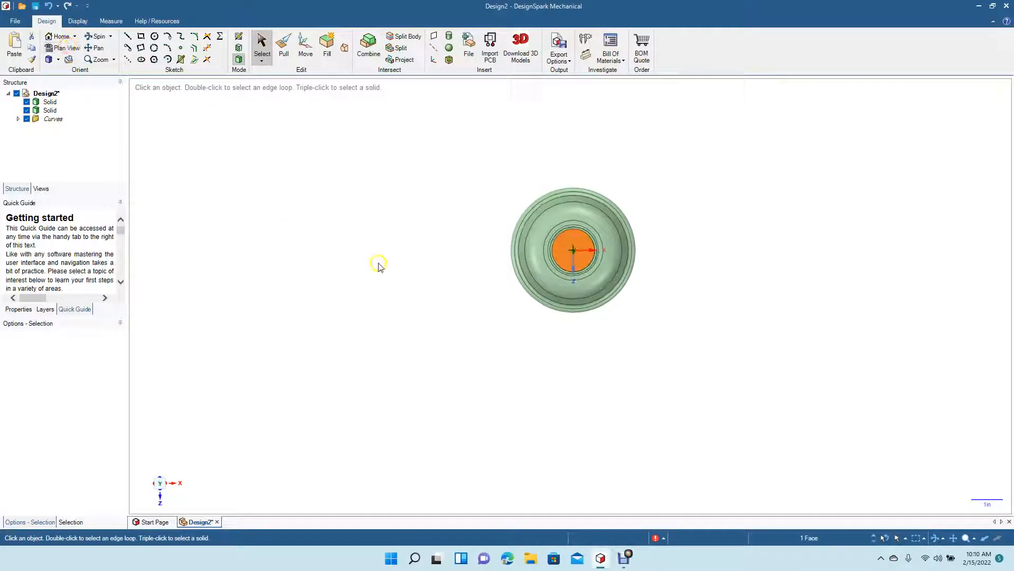
{"action": "scroll", "coordinate": [378, 264], "scroll_direction": "up", "scroll_amount": 3, "text": "ctrl"}
{"action": "scroll", "coordinate": [378, 267], "scroll_direction": "up", "scroll_amount": 5}
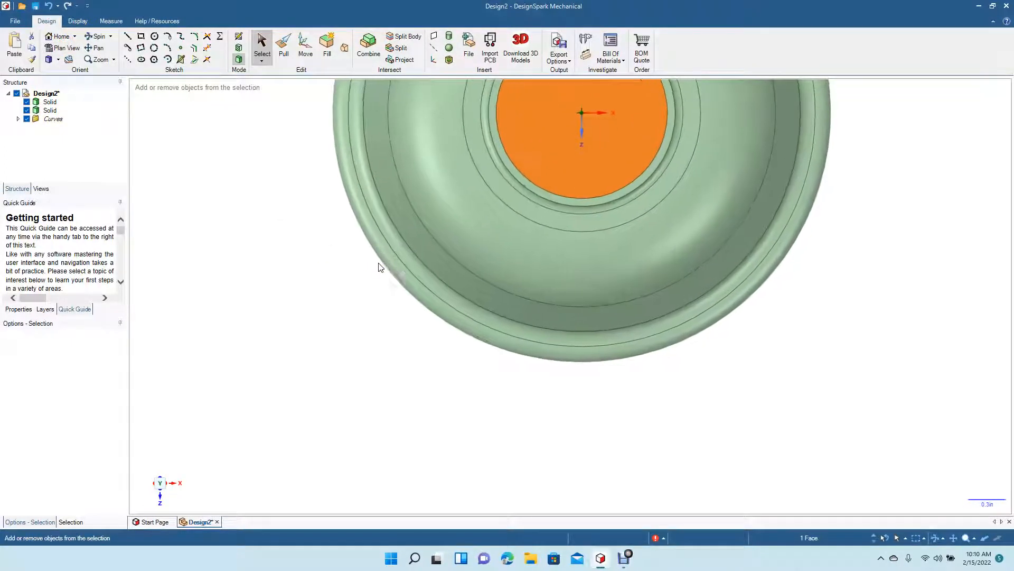
{"action": "left_click", "coordinate": [99, 49]}
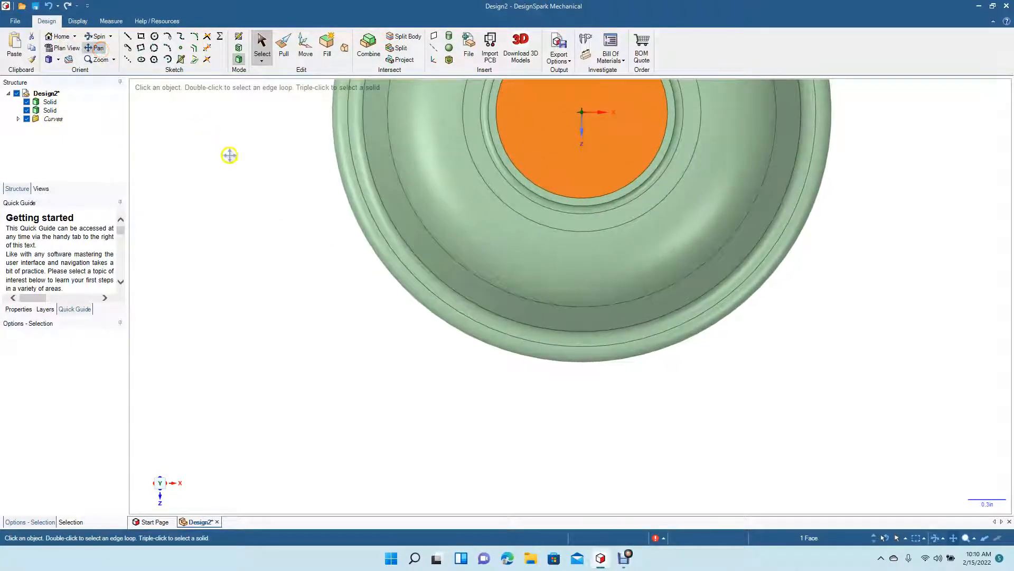
{"action": "left_click_drag", "start_coordinate": [229, 154], "coordinate": [222, 307]}
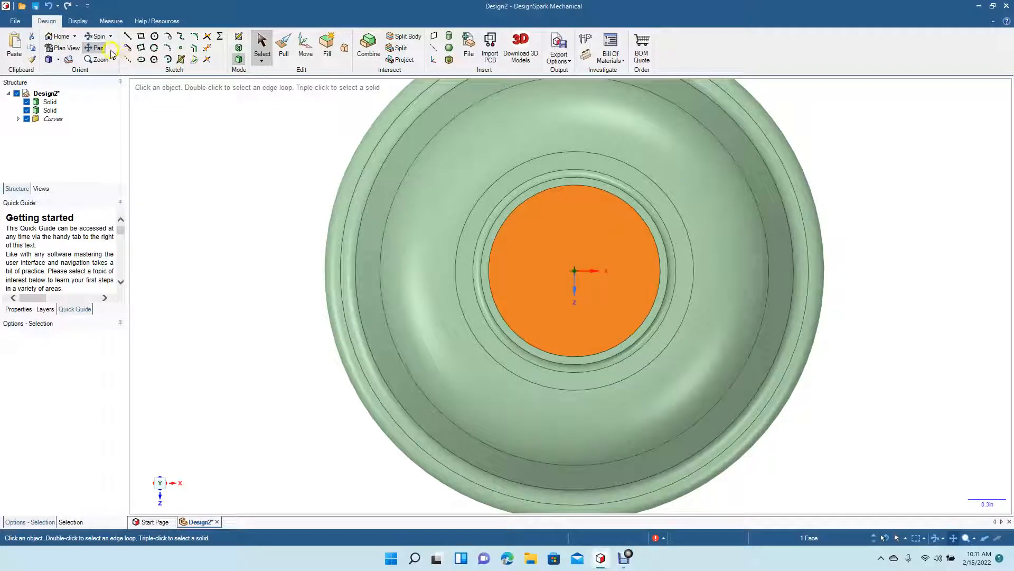
{"action": "left_click", "coordinate": [155, 36]}
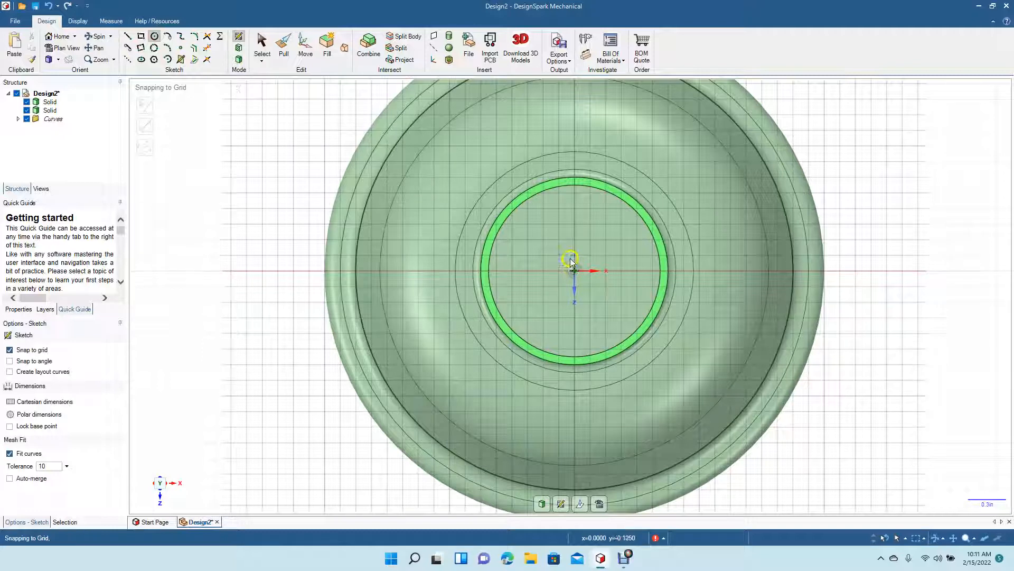
{"action": "left_click", "coordinate": [574, 216]}
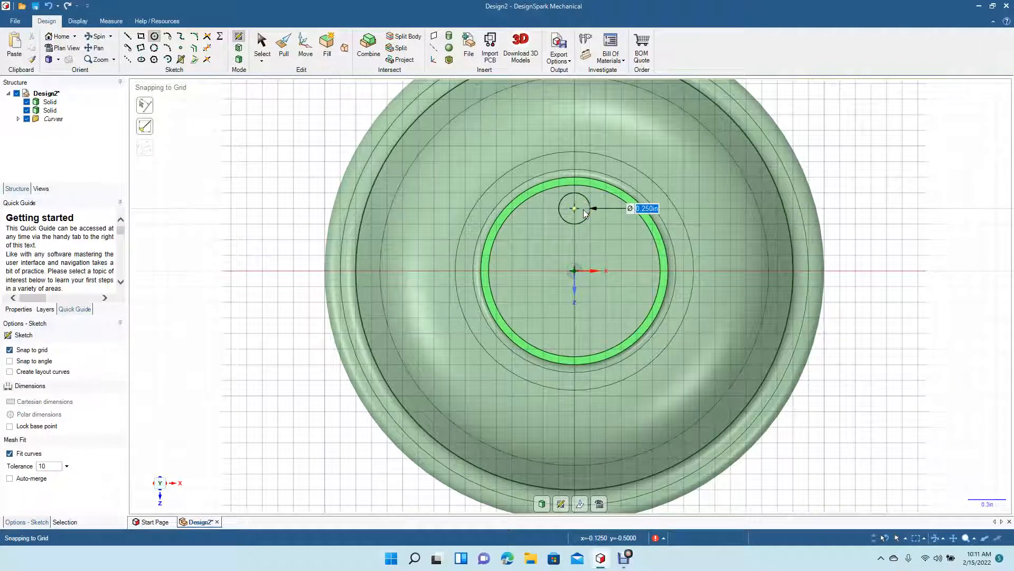
{"action": "type", "text": "0.17"}
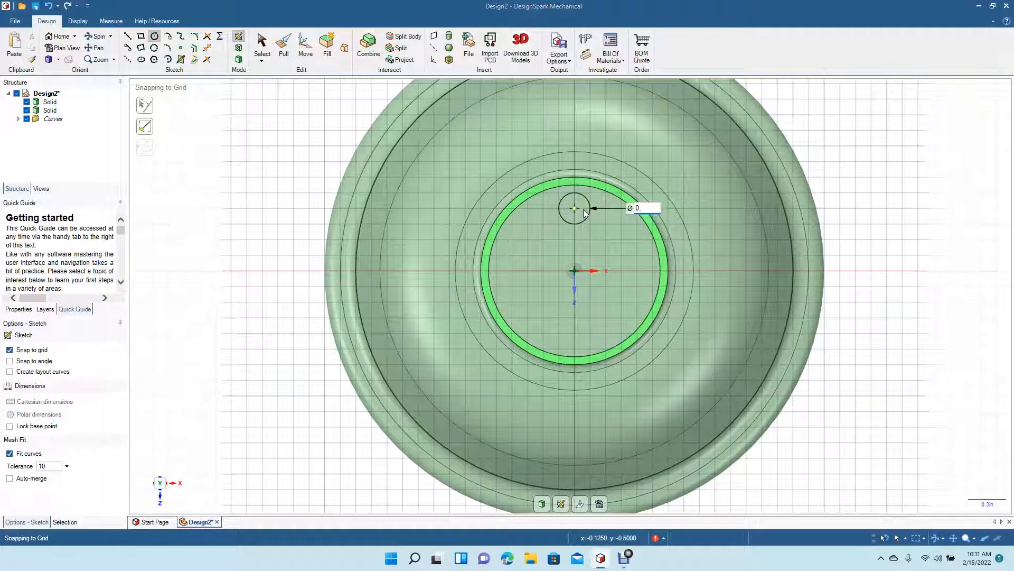
{"action": "key", "text": "Return"}
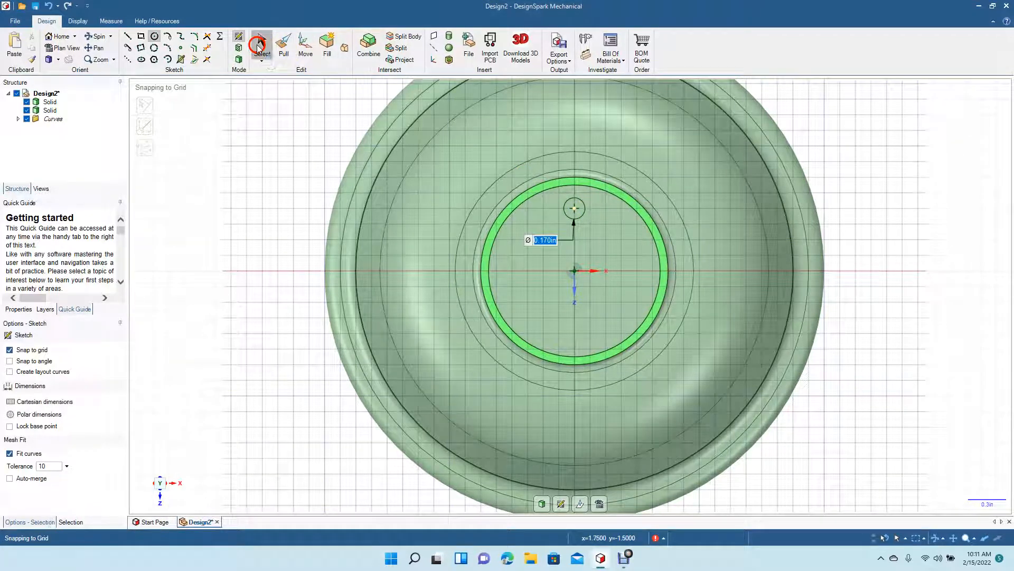
Start a Move of the sketched circle with pattern creation enabled and try to anchor it at the lid's center.
{"action": "left_click", "coordinate": [261, 45]}
{"action": "left_click", "coordinate": [570, 208]}
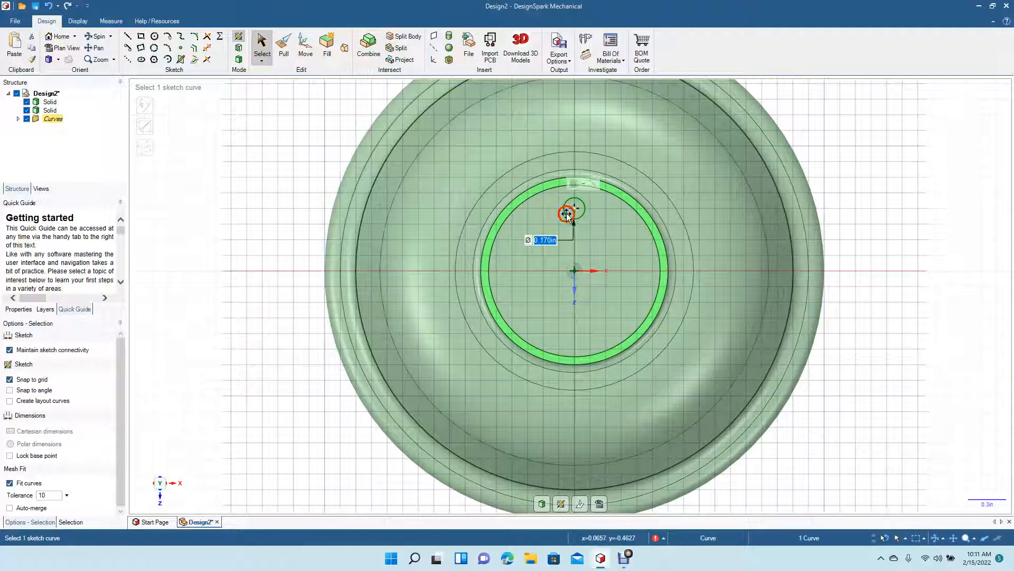
{"action": "left_click", "coordinate": [306, 53]}
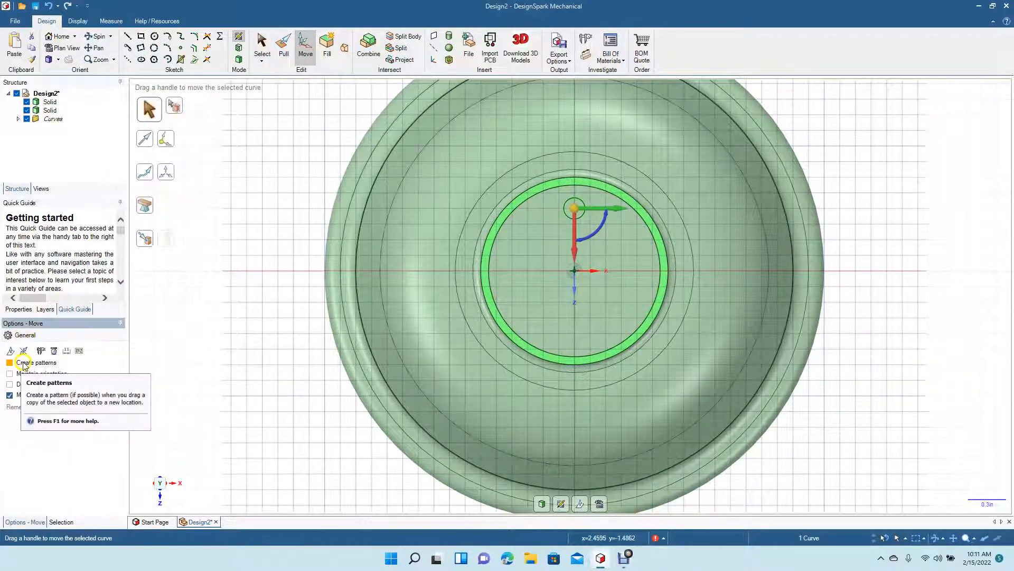
{"action": "left_click", "coordinate": [23, 364]}
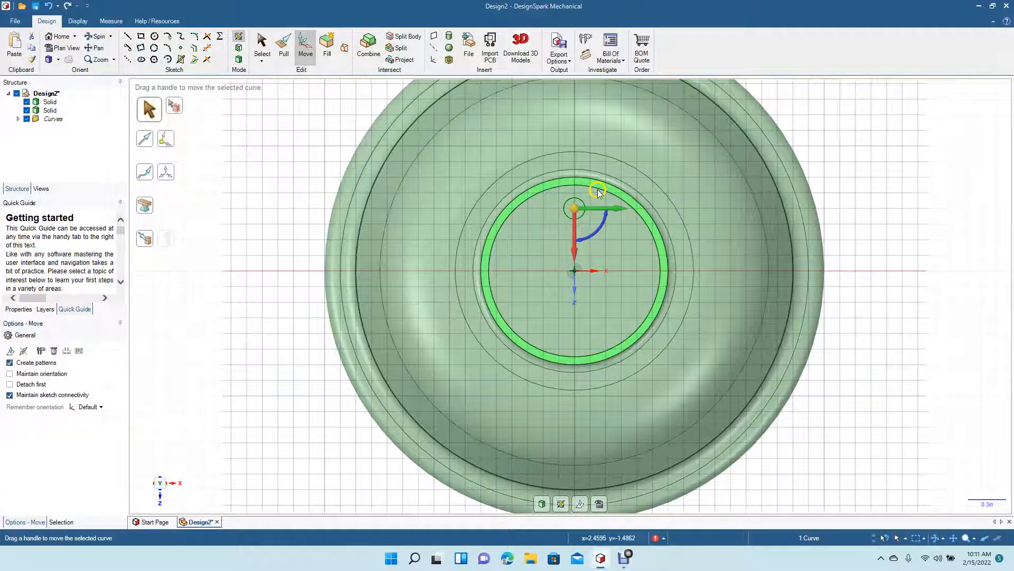
{"action": "left_click_drag", "start_coordinate": [575, 208], "coordinate": [577, 273]}
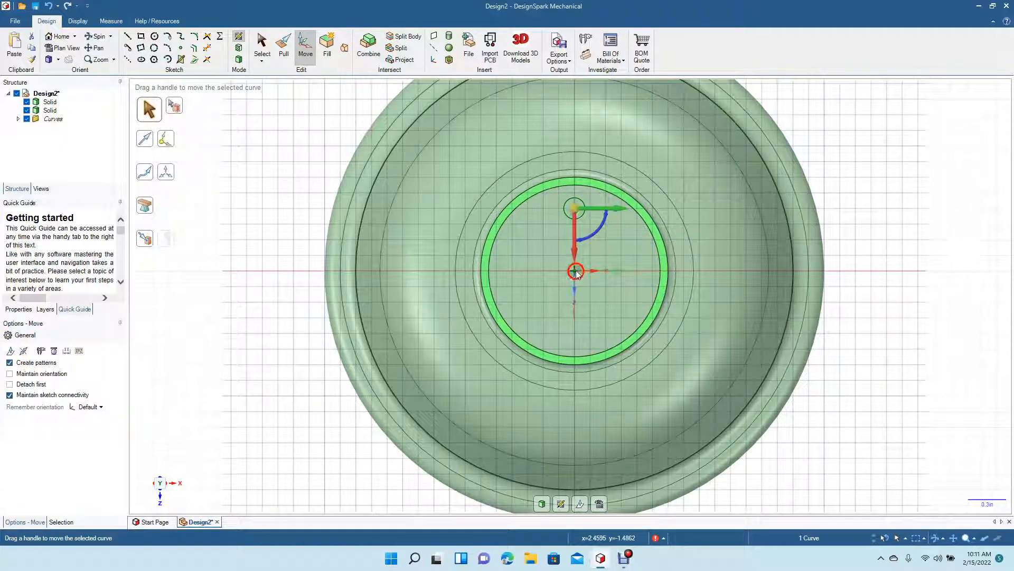
Return to solid editing and pattern the small circular face around the lid's center as eight members spaced 45° apart.
{"action": "left_click", "coordinate": [238, 59]}
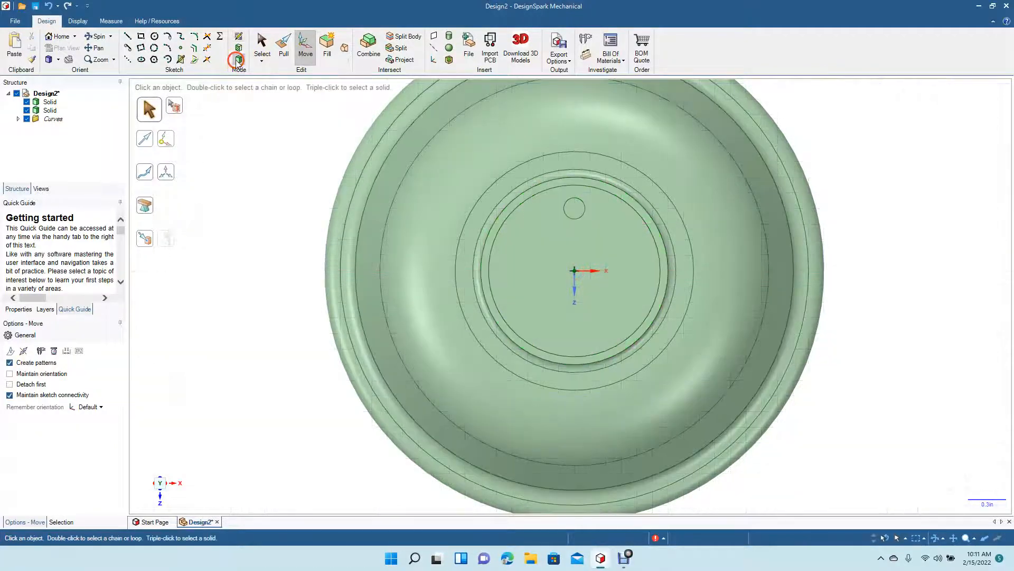
{"action": "left_click", "coordinate": [575, 206]}
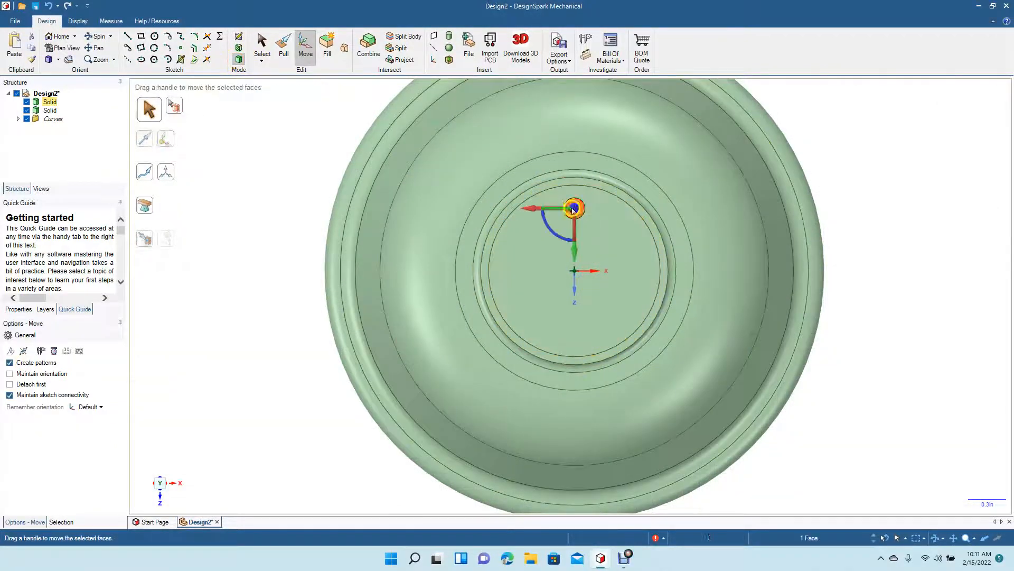
{"action": "mouse_move", "coordinate": [576, 216]}
{"action": "left_mouse_down"}
{"action": "mouse_move", "coordinate": [551, 268]}
{"action": "mouse_move", "coordinate": [579, 290]}
{"action": "mouse_move", "coordinate": [573, 282]}
{"action": "left_mouse_up"}
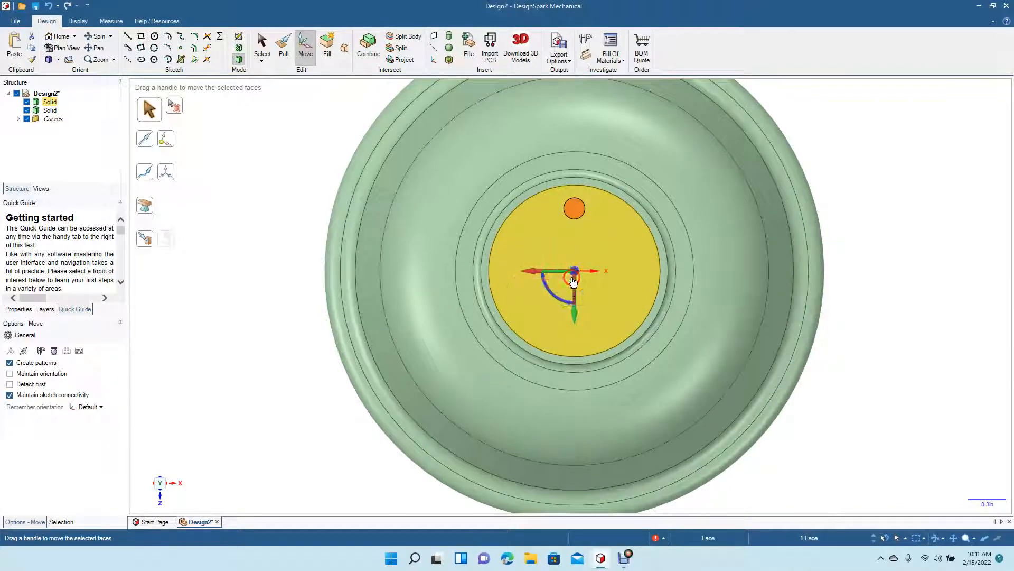
{"action": "left_click_drag", "start_coordinate": [553, 294], "coordinate": [574, 304]}
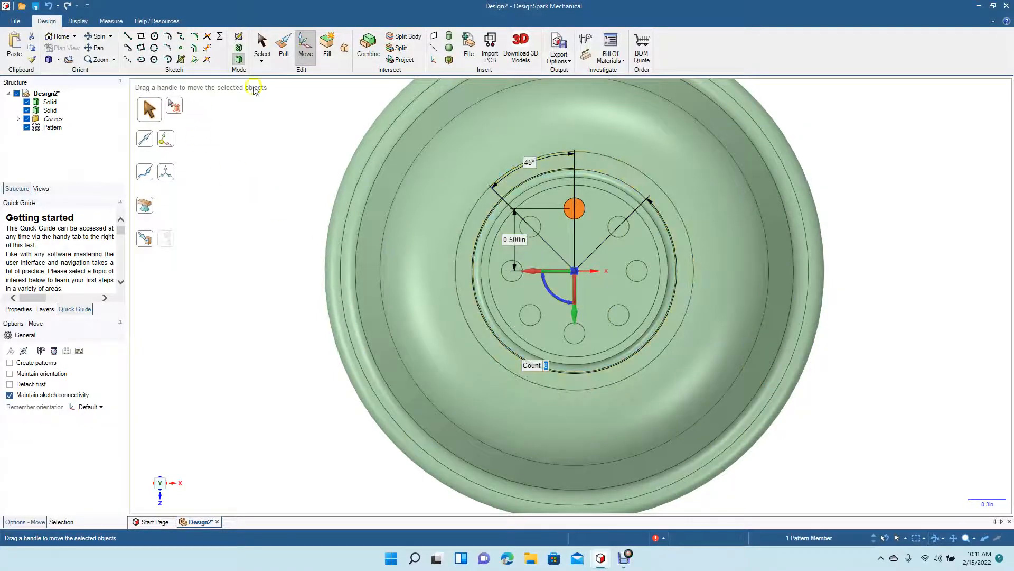
{"action": "left_click", "coordinate": [266, 47]}
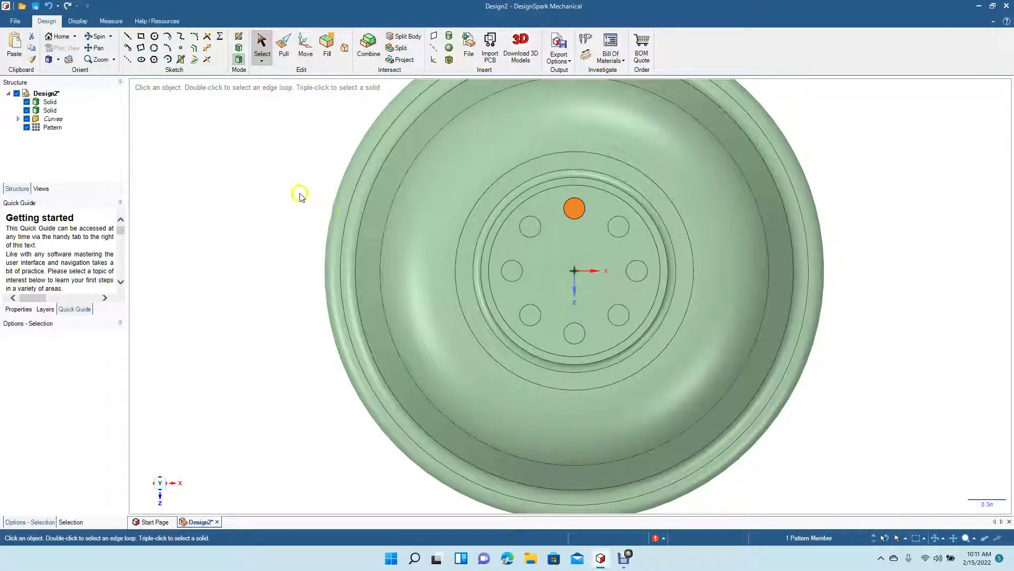
Select all eight small circular faces on the lid's recessed top face for a Pull operation.
{"action": "left_click", "coordinate": [97, 36]}
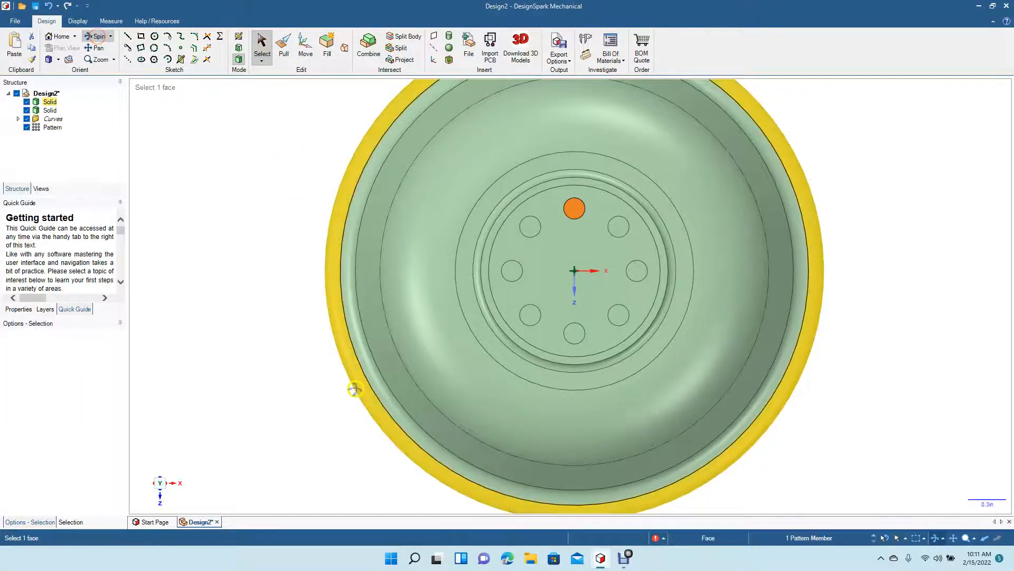
{"action": "left_click_drag", "start_coordinate": [354, 388], "coordinate": [317, 385]}
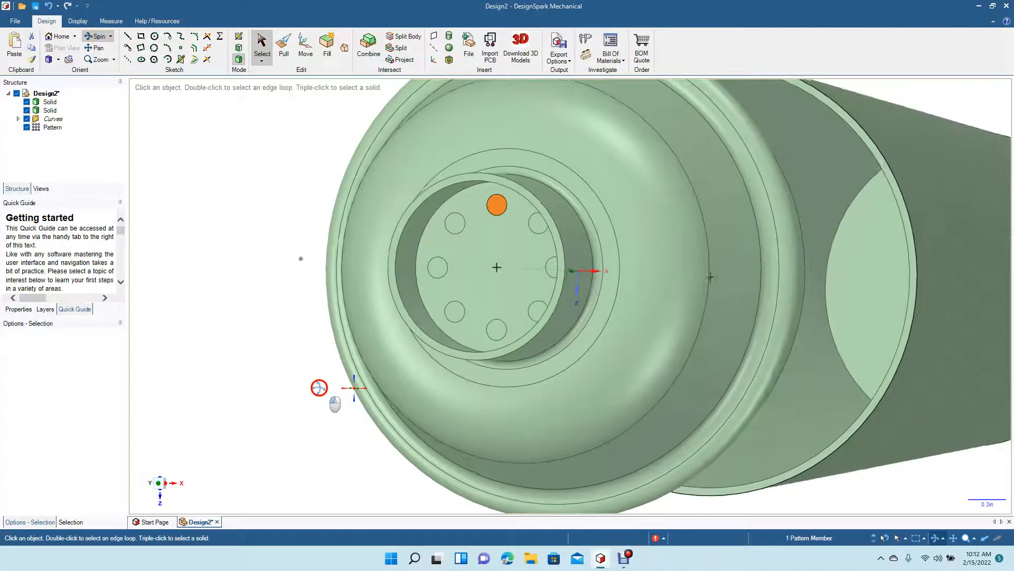
{"action": "left_click", "coordinate": [288, 49]}
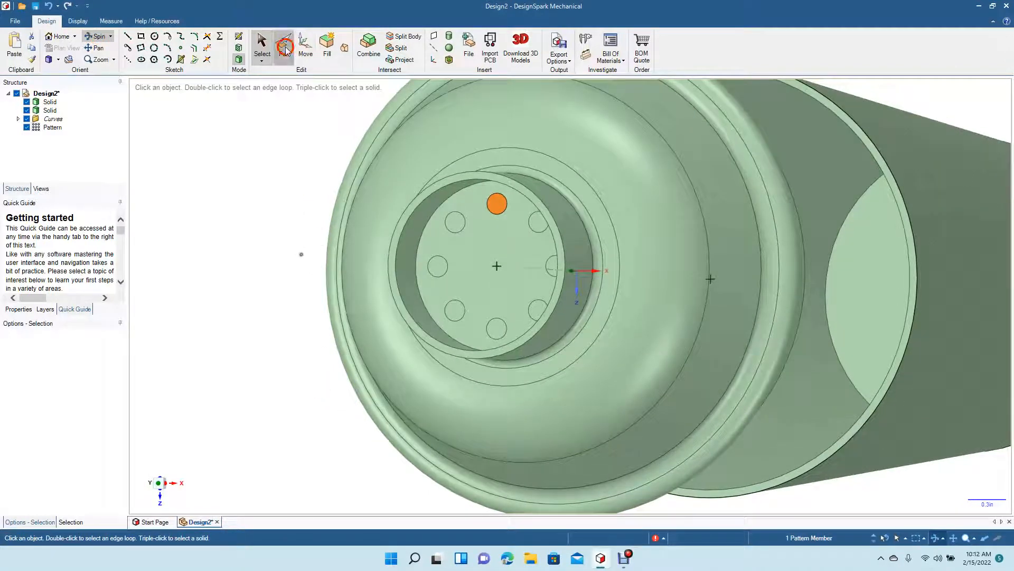
{"action": "left_click", "coordinate": [456, 220], "text": "ctrl"}
{"action": "left_click", "coordinate": [439, 268], "text": "ctrl"}
{"action": "left_click", "coordinate": [454, 309], "text": "ctrl"}
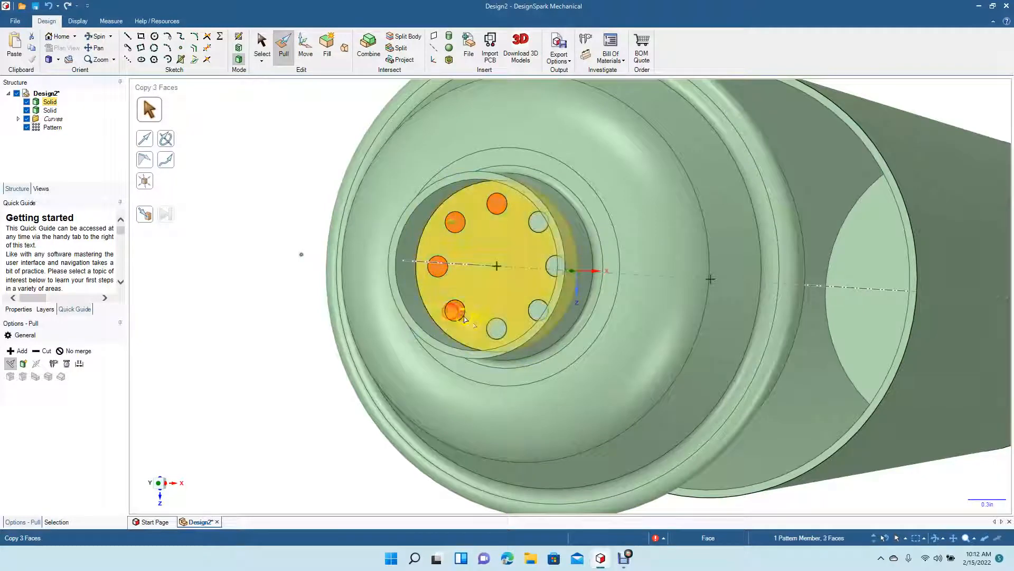
{"action": "left_click", "coordinate": [495, 328], "text": "ctrl"}
{"action": "left_click", "coordinate": [535, 312], "text": "ctrl"}
{"action": "left_click", "coordinate": [549, 268], "text": "ctrl"}
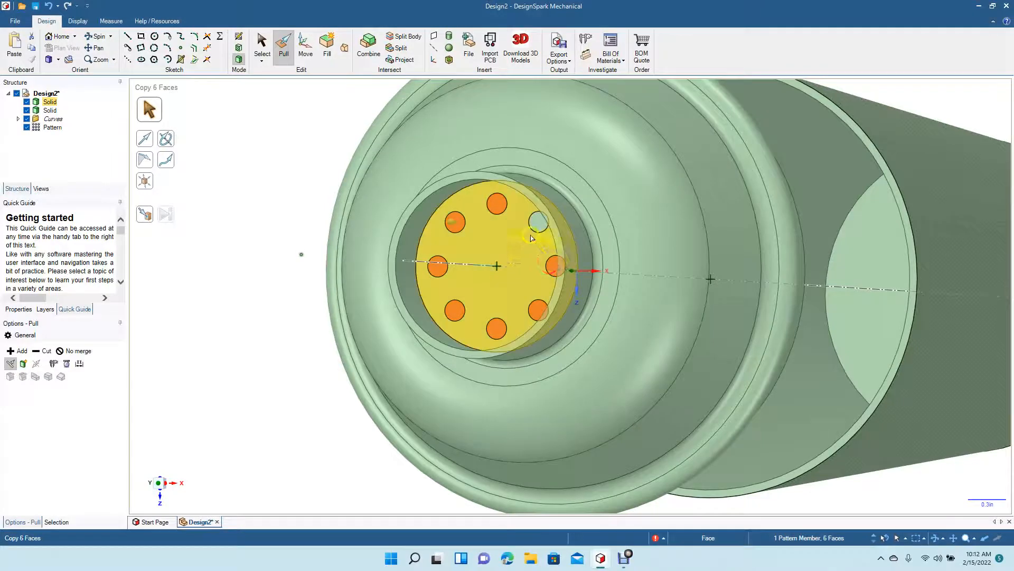
{"action": "left_click", "coordinate": [537, 222], "text": "ctrl"}
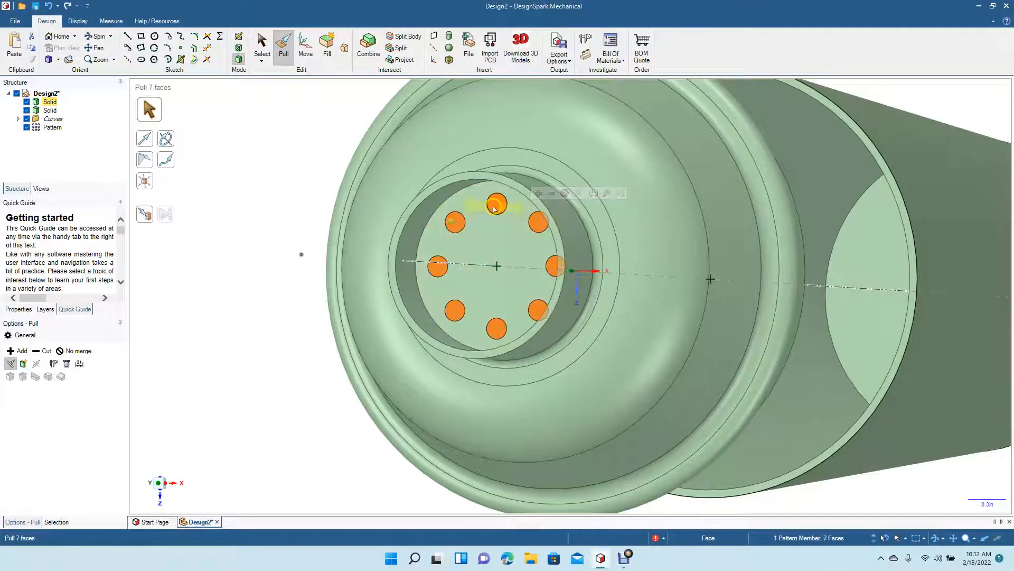
Pull the eight patterned circles inward to cut holes through the recessed circular end face.
{"action": "left_click_drag", "start_coordinate": [494, 207], "coordinate": [504, 206]}
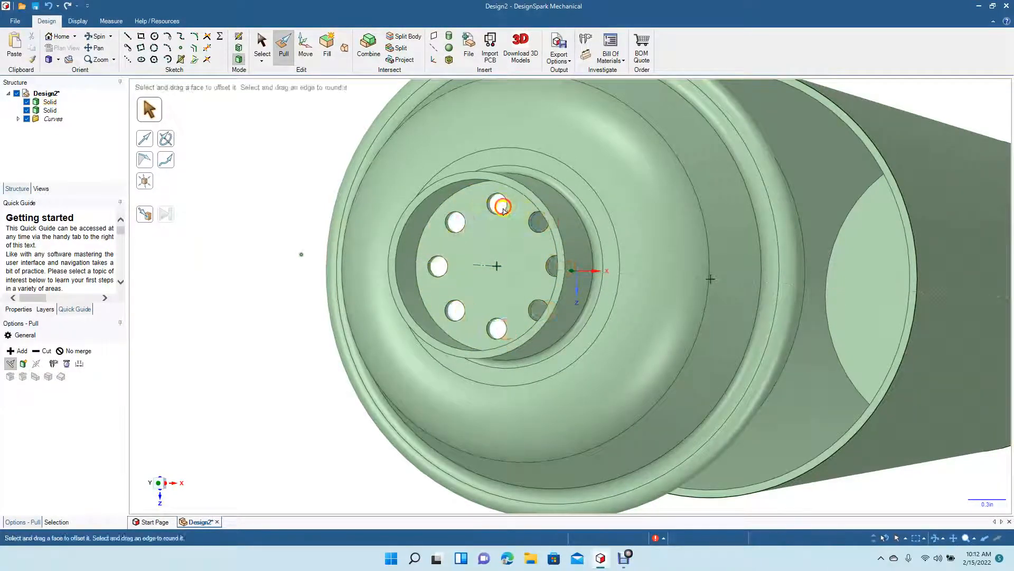
{"action": "left_click", "coordinate": [259, 168]}
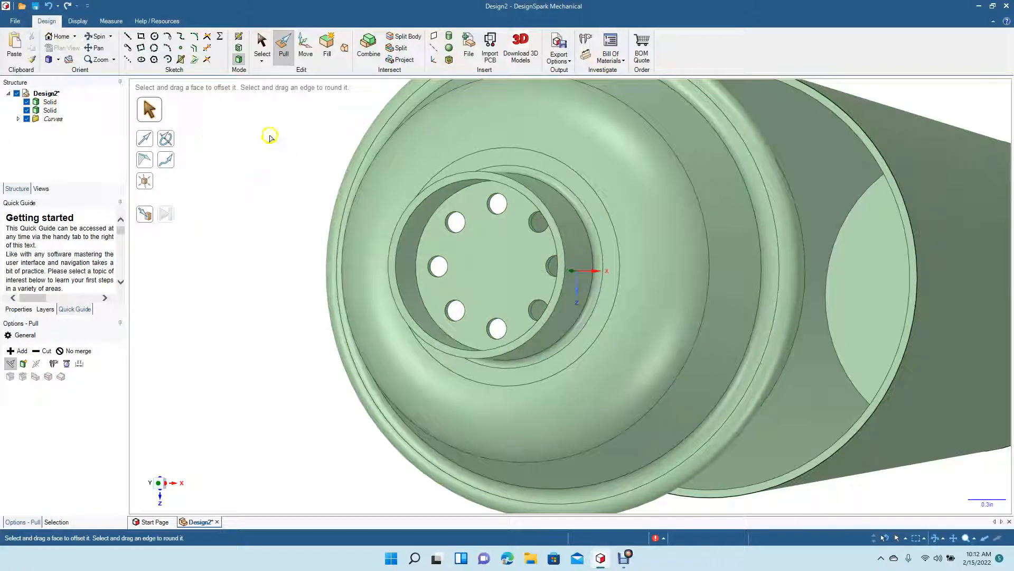
Sketch a 0.170 in diameter circle on the perforated end face, centred 0.25 in from the face's centre, directly below the topmost hole.
{"action": "left_click", "coordinate": [95, 36]}
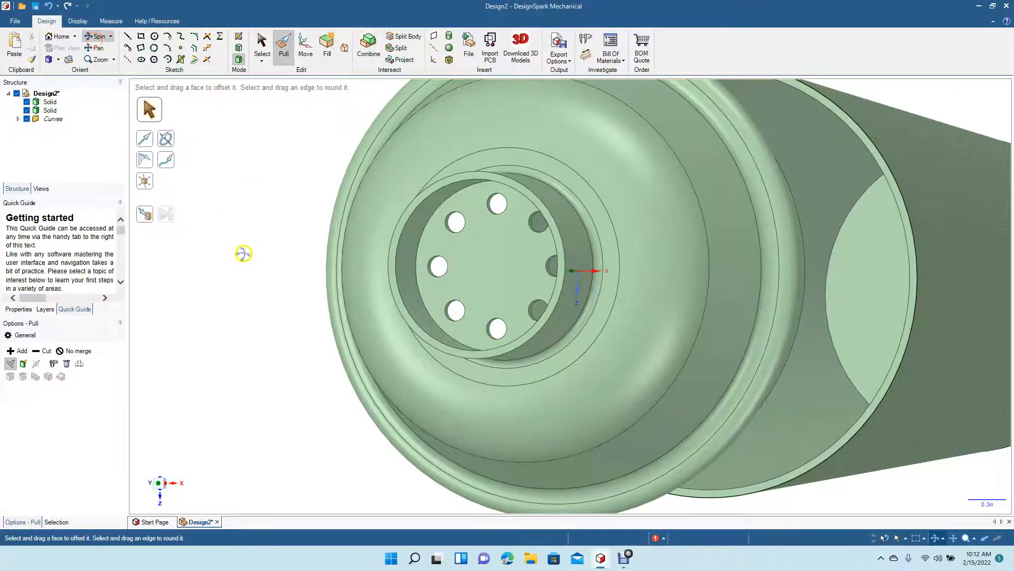
{"action": "left_click_drag", "start_coordinate": [242, 259], "coordinate": [274, 261]}
{"action": "left_click", "coordinate": [264, 47]}
{"action": "left_click", "coordinate": [713, 275]}
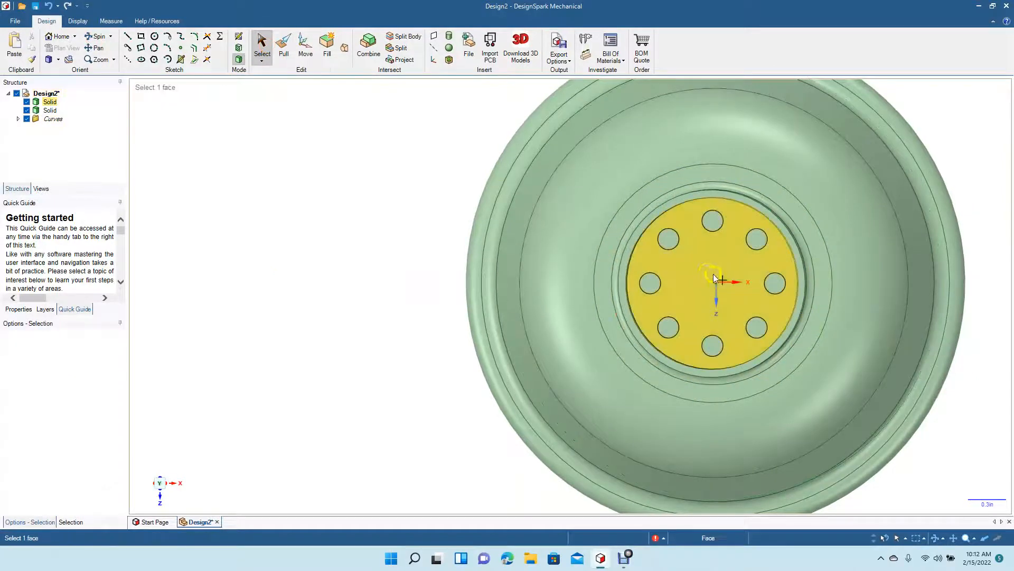
{"action": "left_click", "coordinate": [700, 267]}
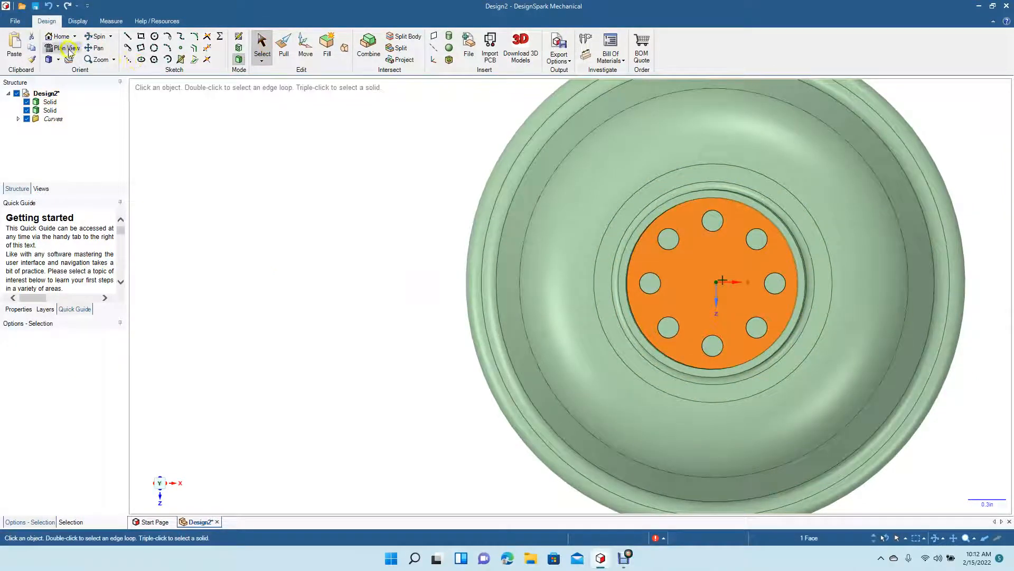
{"action": "left_click", "coordinate": [67, 48]}
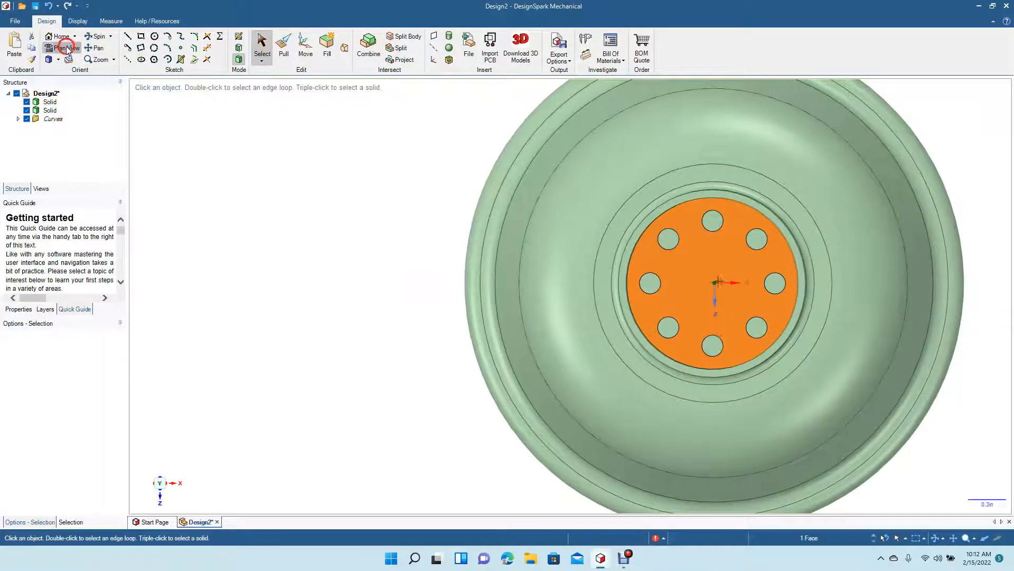
{"action": "left_click", "coordinate": [309, 242]}
{"action": "left_click", "coordinate": [102, 48]}
{"action": "left_click_drag", "start_coordinate": [269, 220], "coordinate": [69, 243]}
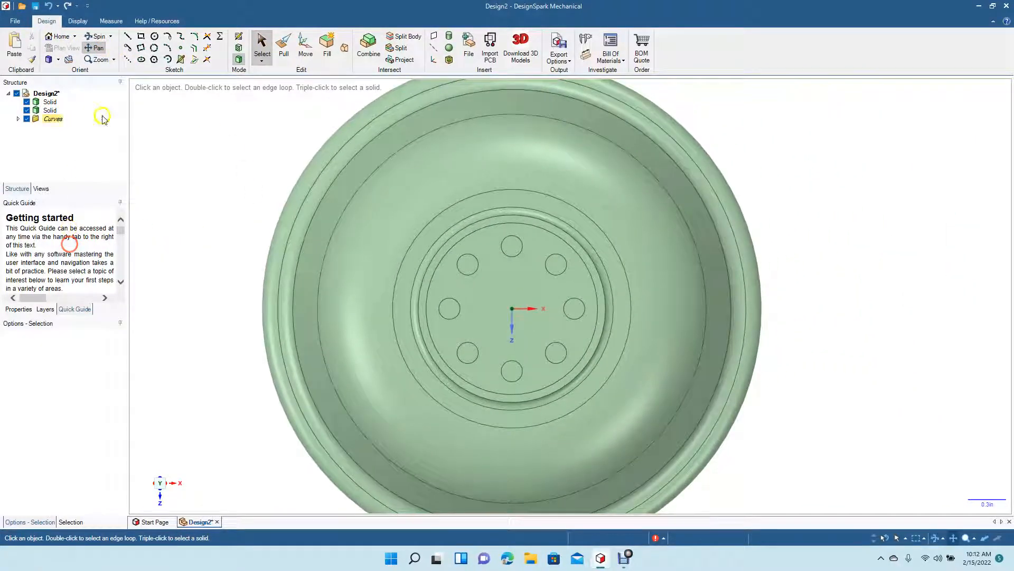
{"action": "left_click", "coordinate": [153, 42]}
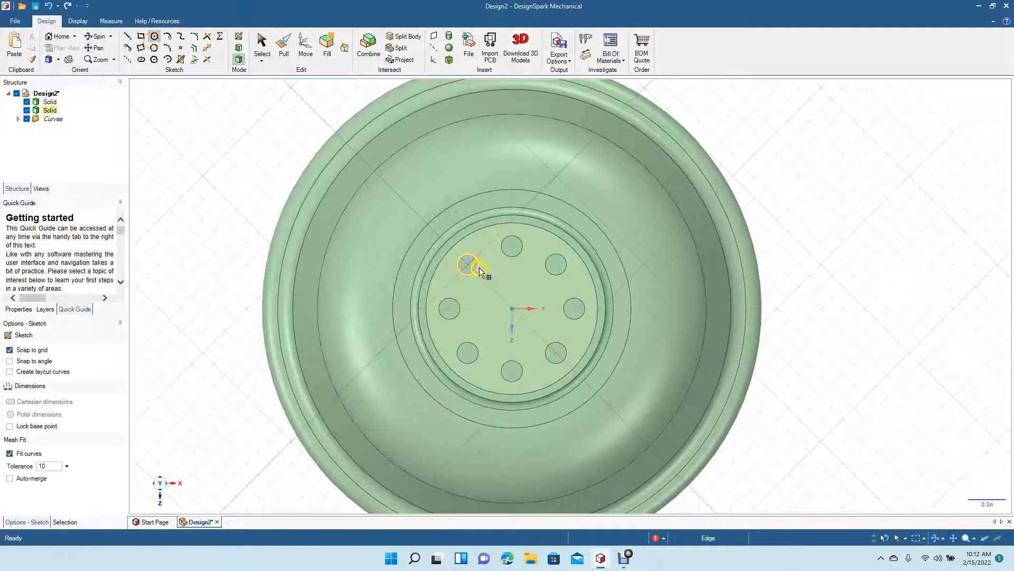
{"action": "left_click", "coordinate": [511, 306]}
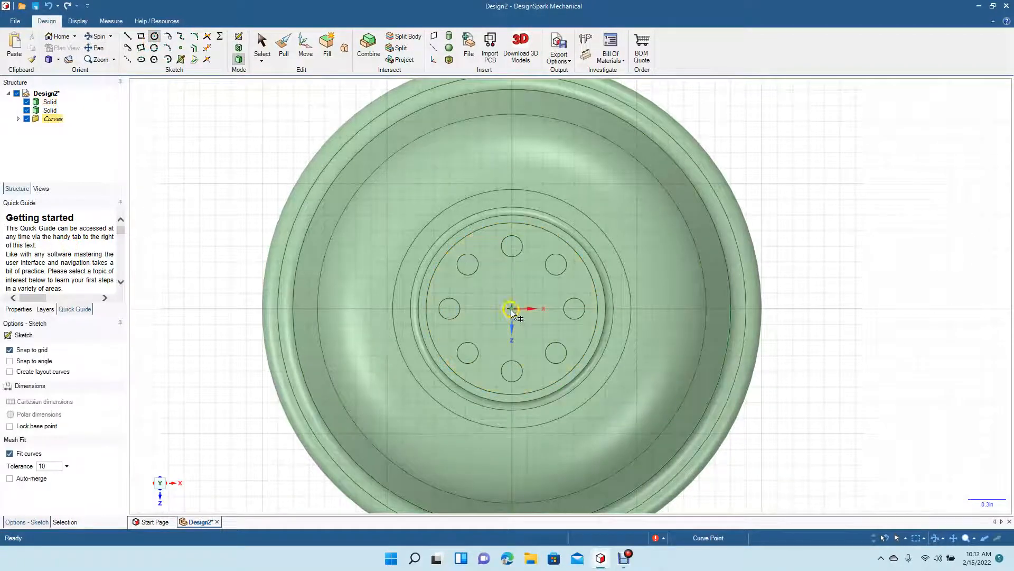
{"action": "left_click", "coordinate": [512, 277]}
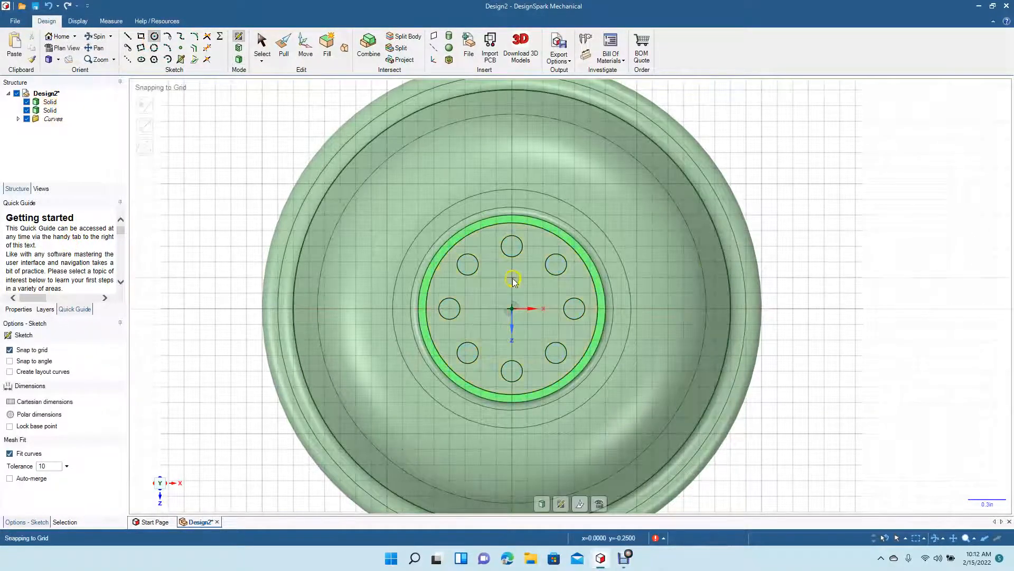
{"action": "left_click", "coordinate": [512, 277]}
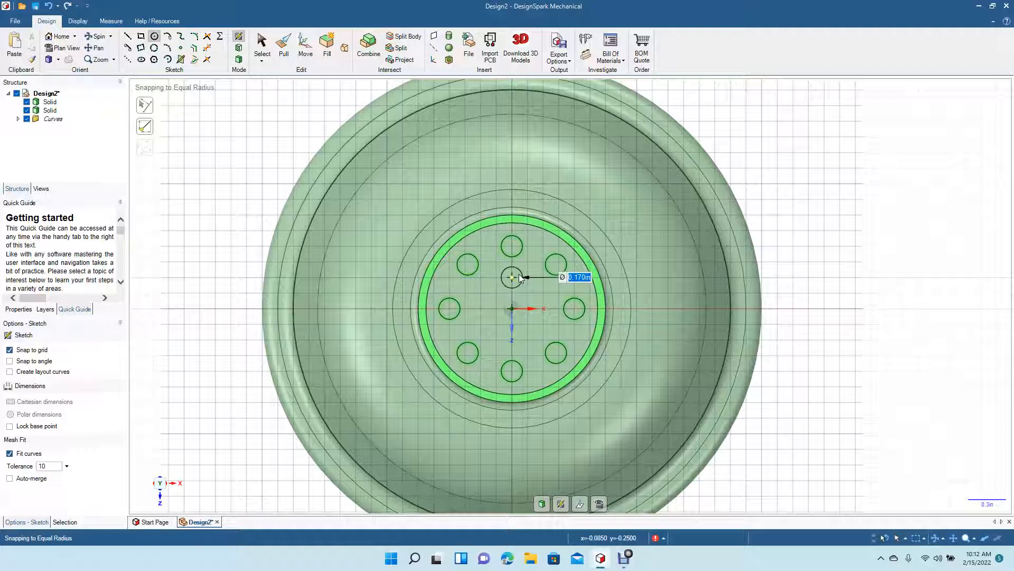
{"action": "left_click", "coordinate": [265, 45]}
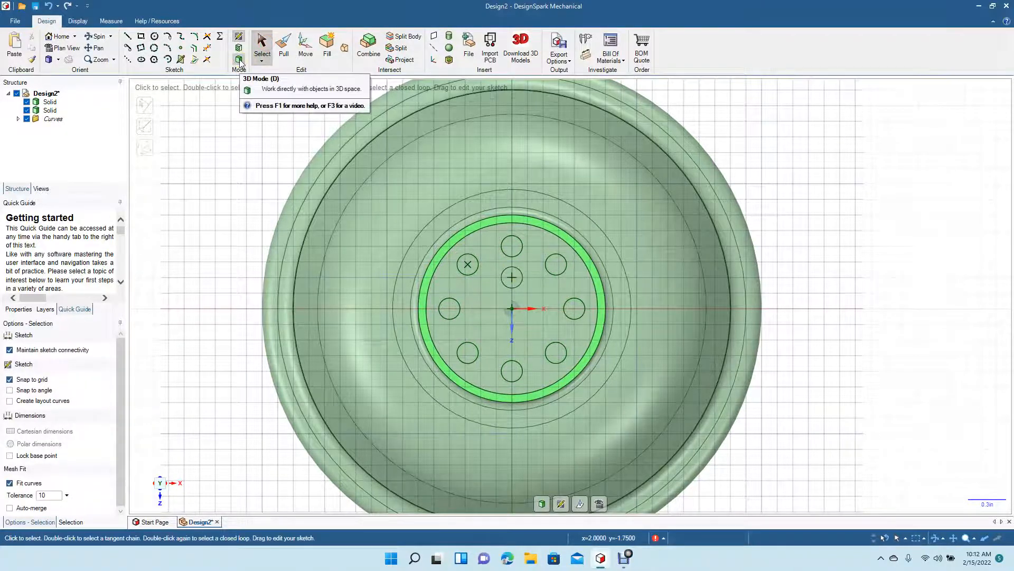
{"action": "left_click", "coordinate": [239, 60]}
Try to pattern the new inner circle around the centre of the perforated face as four evenly spaced copies.
{"action": "left_click", "coordinate": [510, 276]}
{"action": "left_click", "coordinate": [305, 45]}
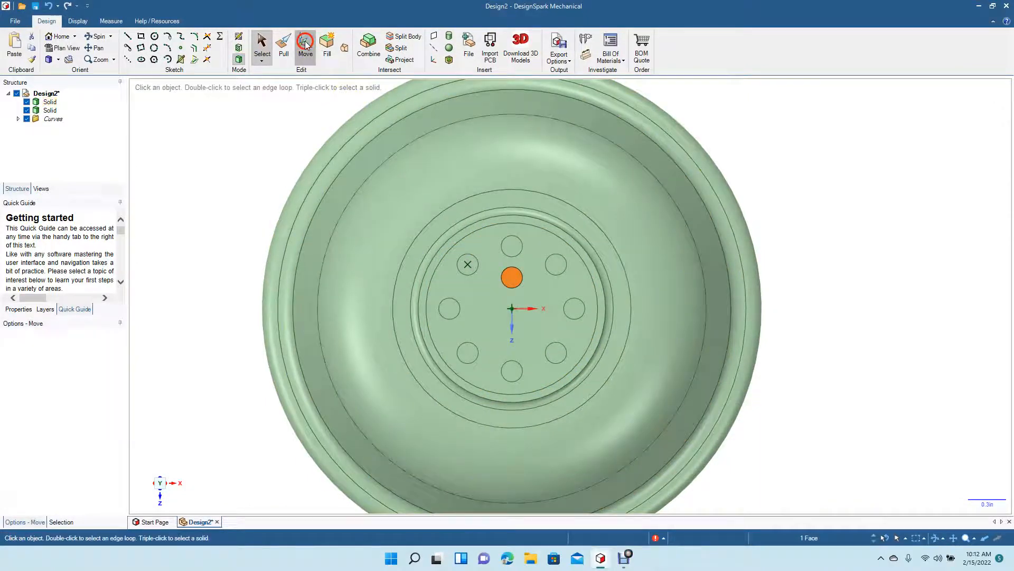
{"action": "left_click", "coordinate": [47, 363]}
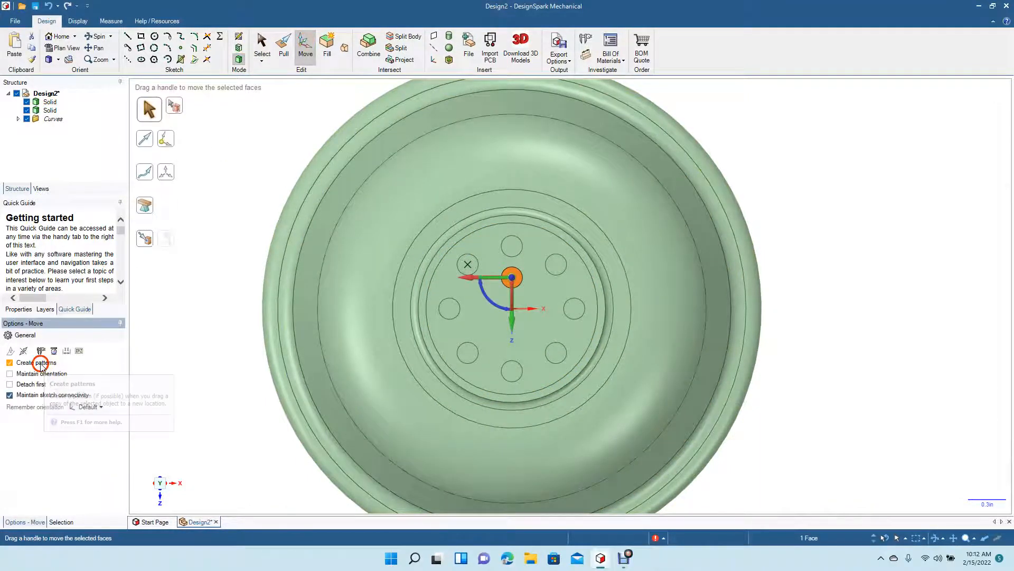
{"action": "left_click_drag", "start_coordinate": [511, 277], "coordinate": [549, 344]}
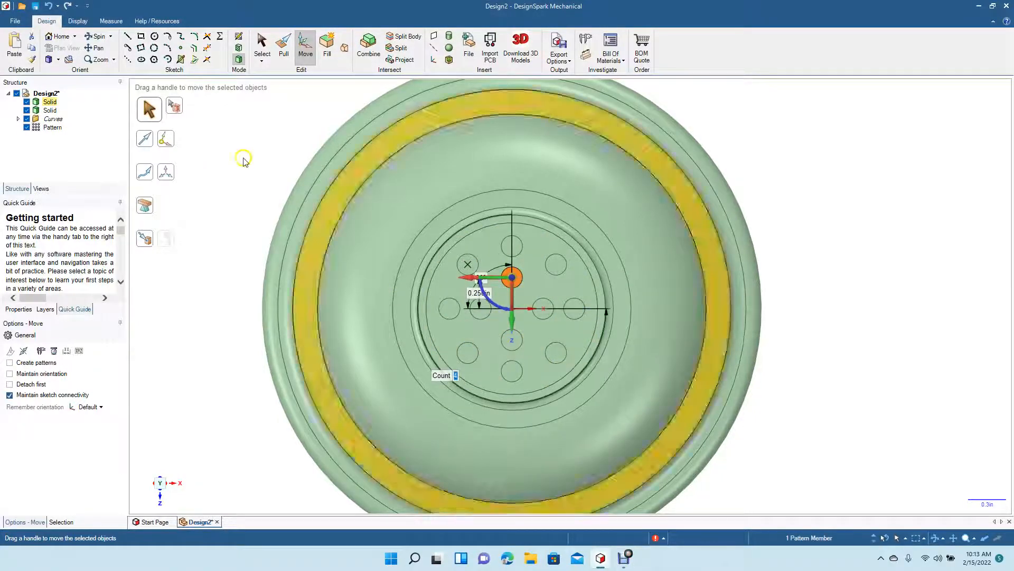
{"action": "left_click", "coordinate": [261, 47]}
{"action": "left_click", "coordinate": [236, 158]}
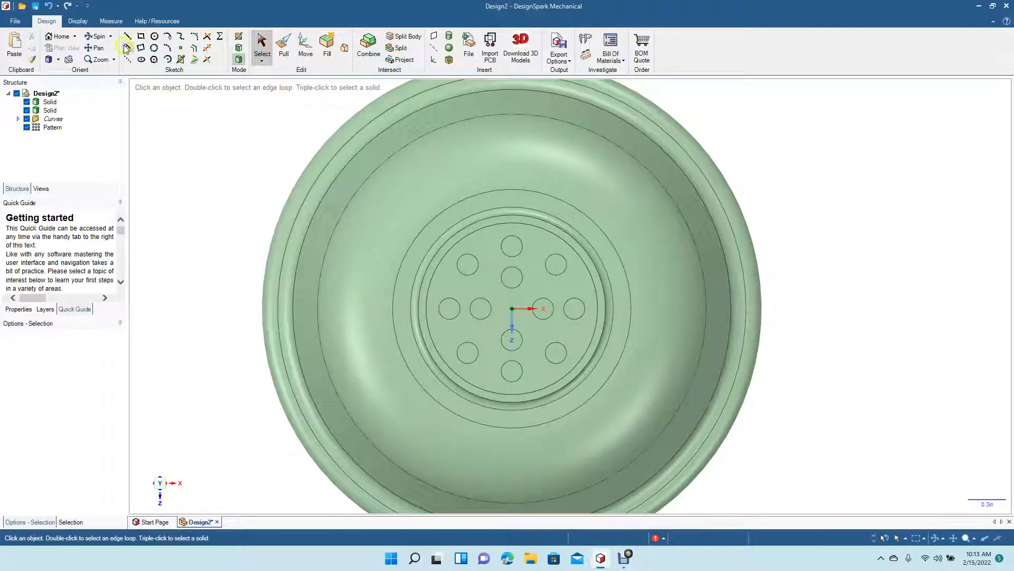
Try to start a circle at the centre of the perforated face, and undo the inner circular pattern.
{"action": "left_click", "coordinate": [154, 37]}
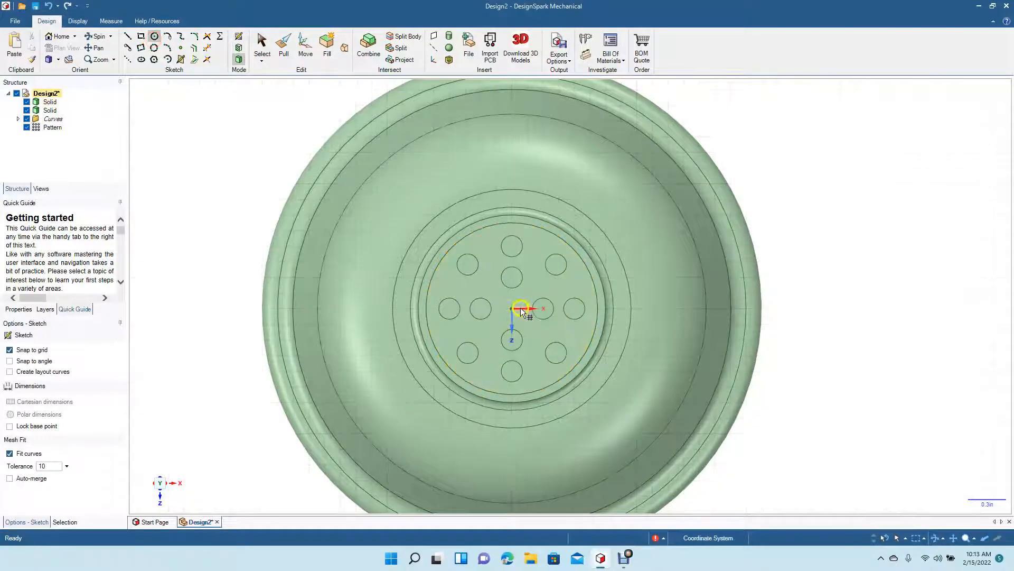
{"action": "left_click", "coordinate": [510, 308]}
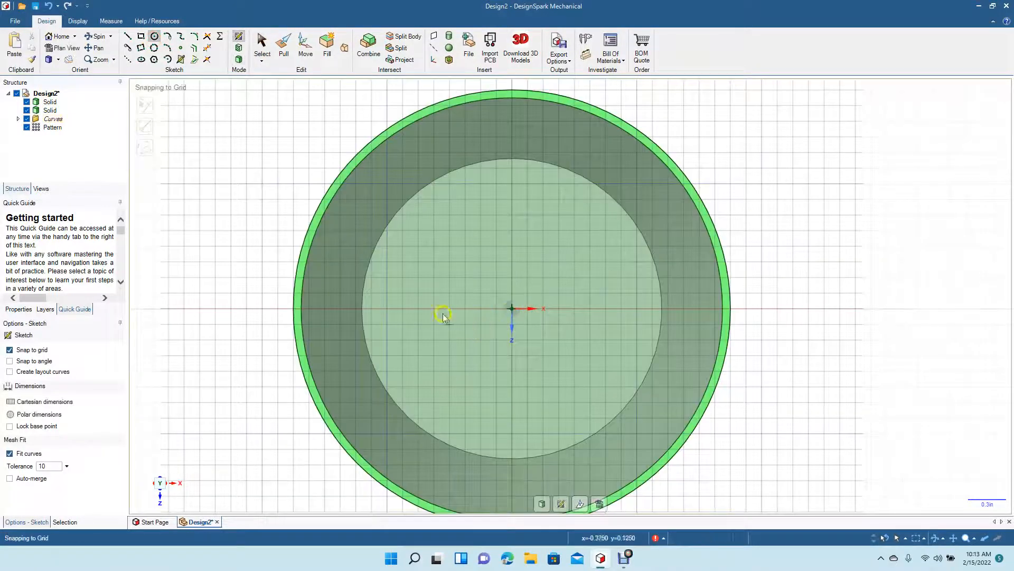
{"action": "left_click", "coordinate": [266, 51]}
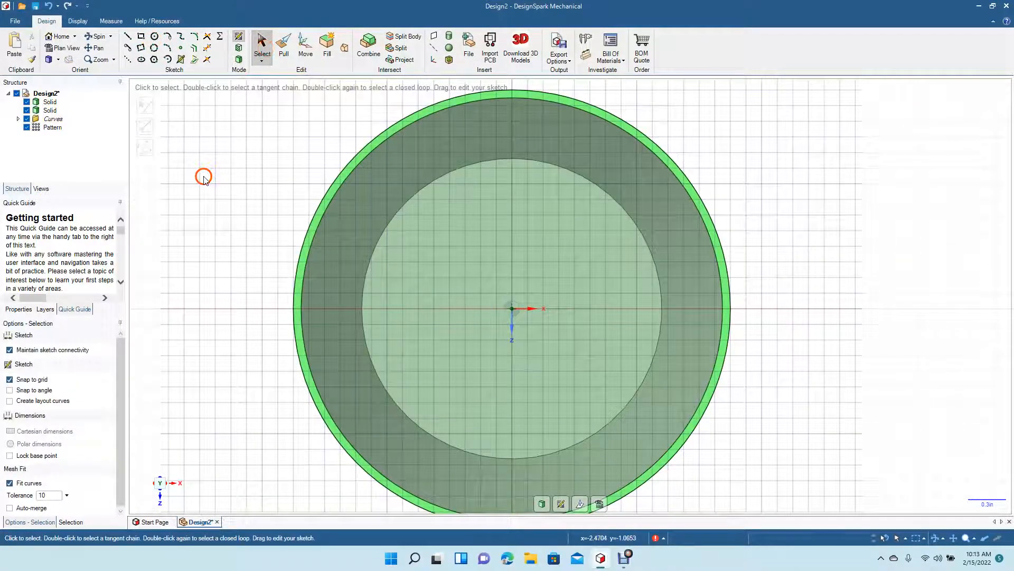
{"action": "key", "text": "m"}
{"action": "left_click", "coordinate": [236, 205]}
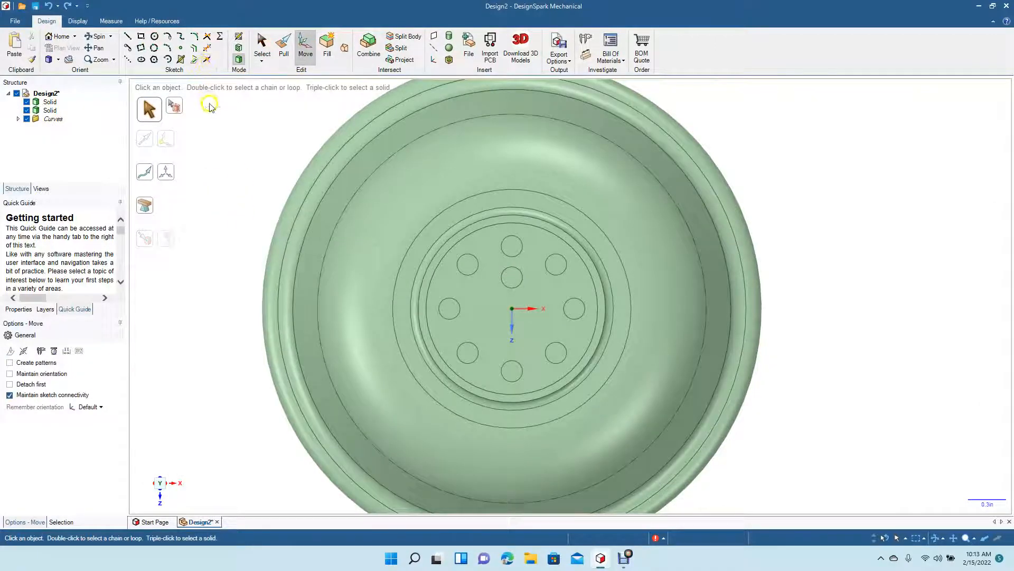
Try to pattern the inner circle about the face's centre with a count of 4 at 90° spacing and 0.250 in radius.
{"action": "left_click", "coordinate": [564, 337]}
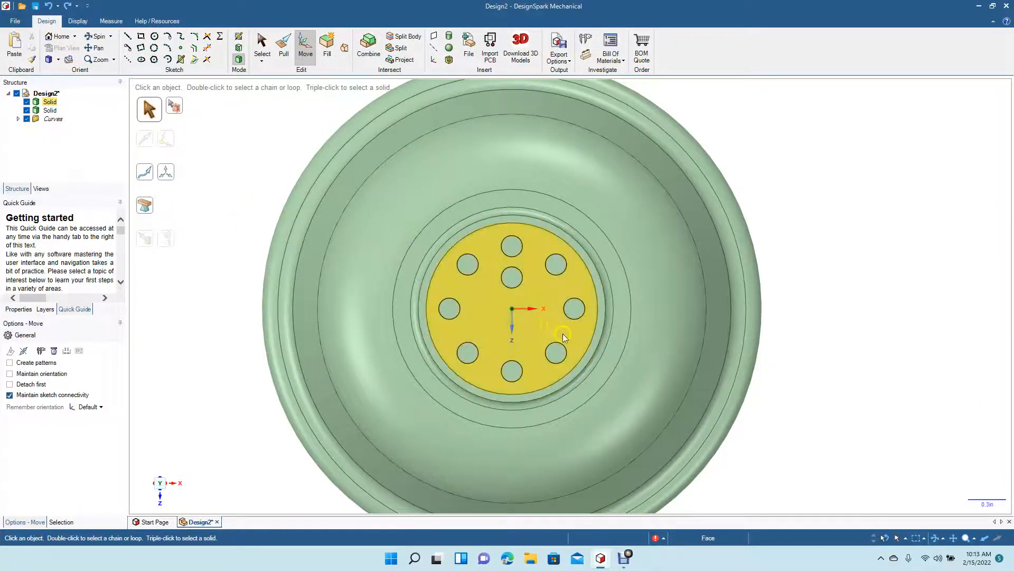
{"action": "left_click", "coordinate": [512, 278]}
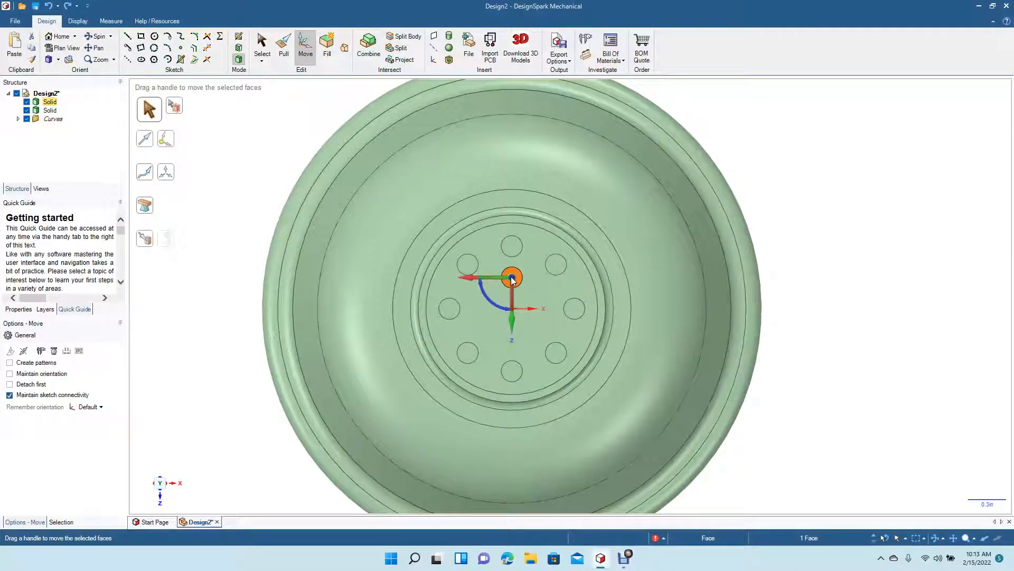
{"action": "left_click", "coordinate": [196, 343]}
{"action": "left_click", "coordinate": [29, 364]}
{"action": "left_click_drag", "start_coordinate": [515, 284], "coordinate": [548, 350]}
{"action": "left_click", "coordinate": [490, 331]}
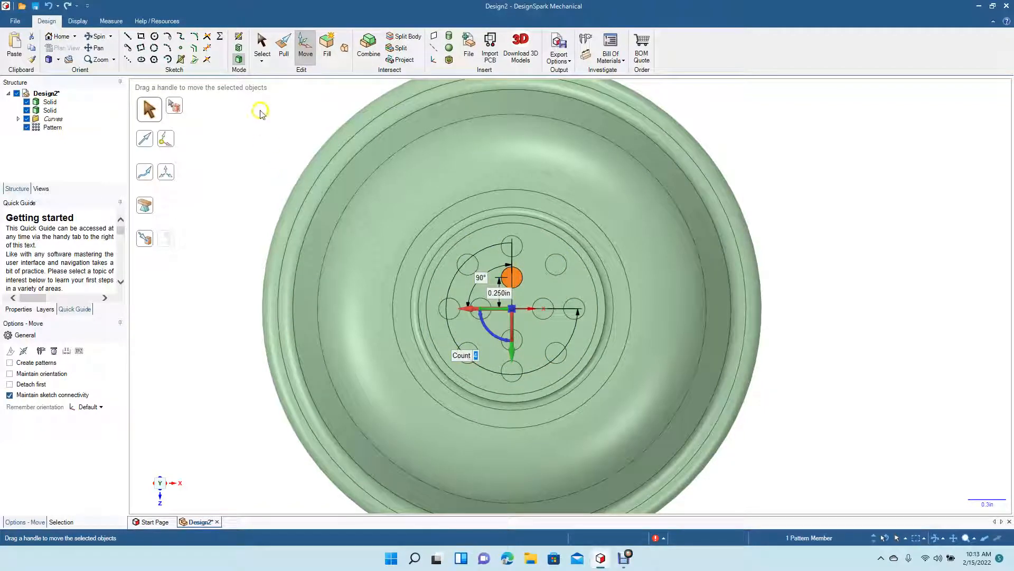
{"action": "left_click", "coordinate": [269, 54]}
{"action": "left_click", "coordinate": [231, 214]}
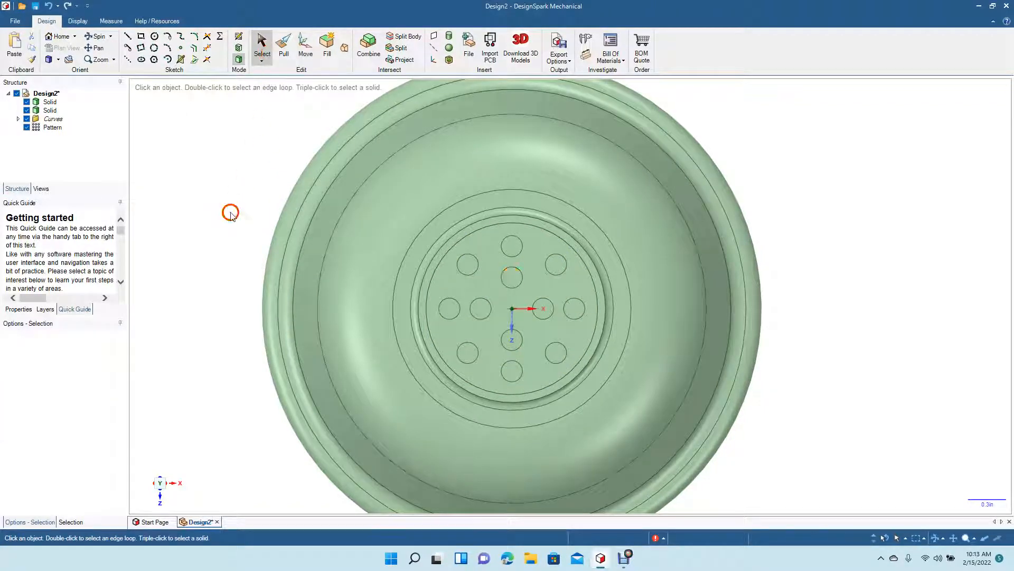
Try again to start a circle at the face's centre, and undo the four-circle pattern.
{"action": "left_click", "coordinate": [154, 36]}
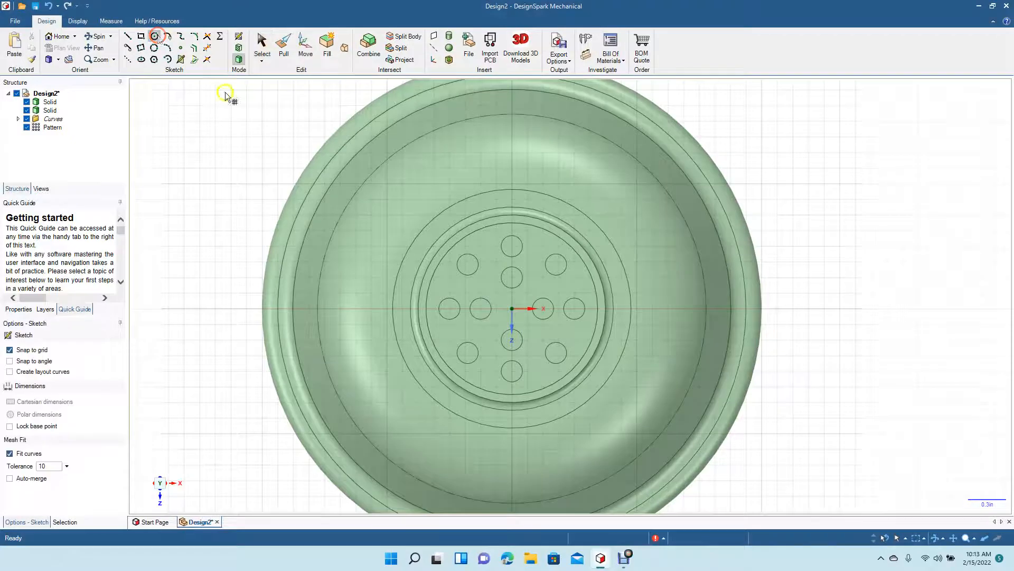
{"action": "left_click", "coordinate": [511, 308]}
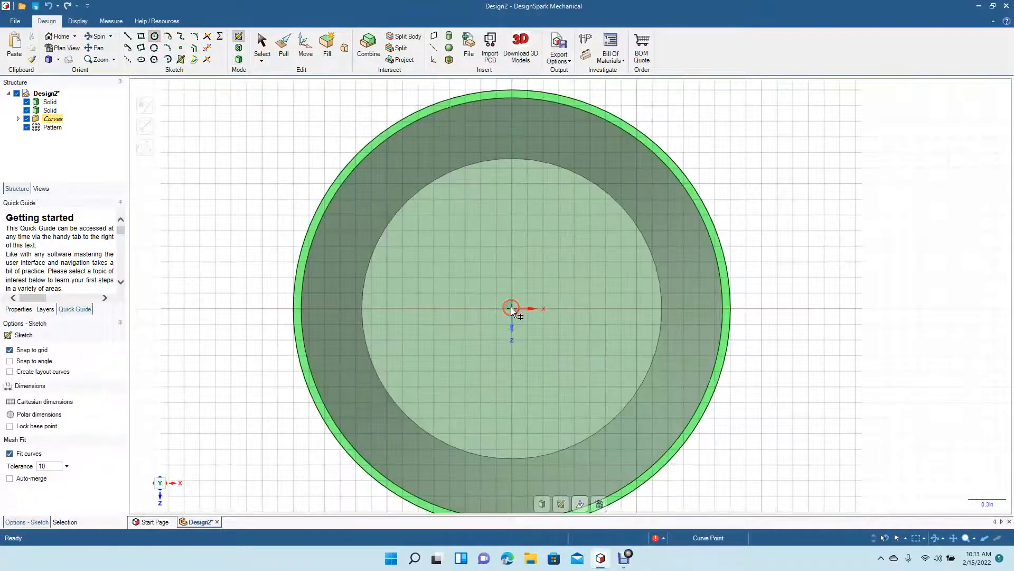
{"action": "left_click", "coordinate": [263, 47]}
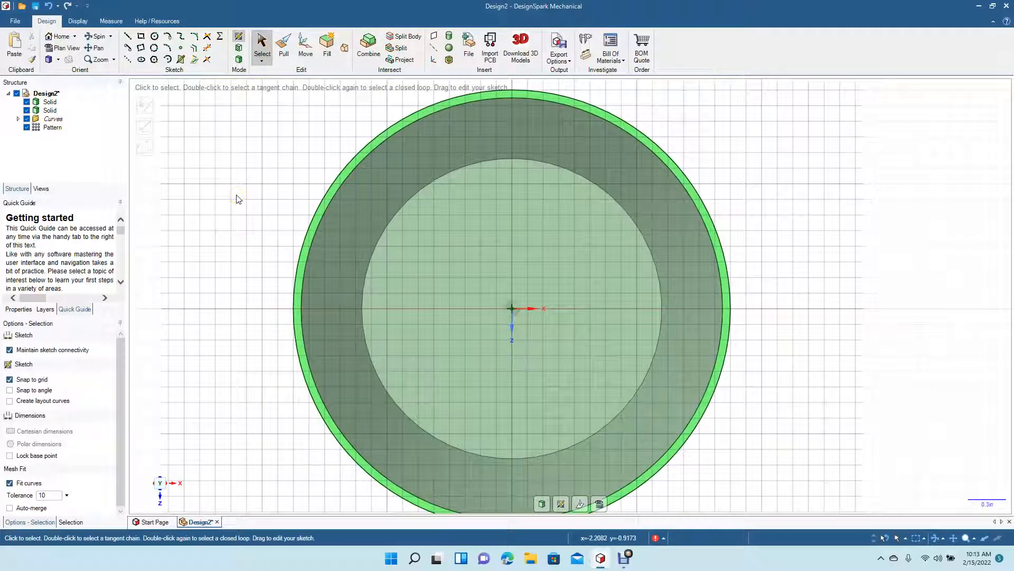
{"action": "key", "text": "ctrl+z"}
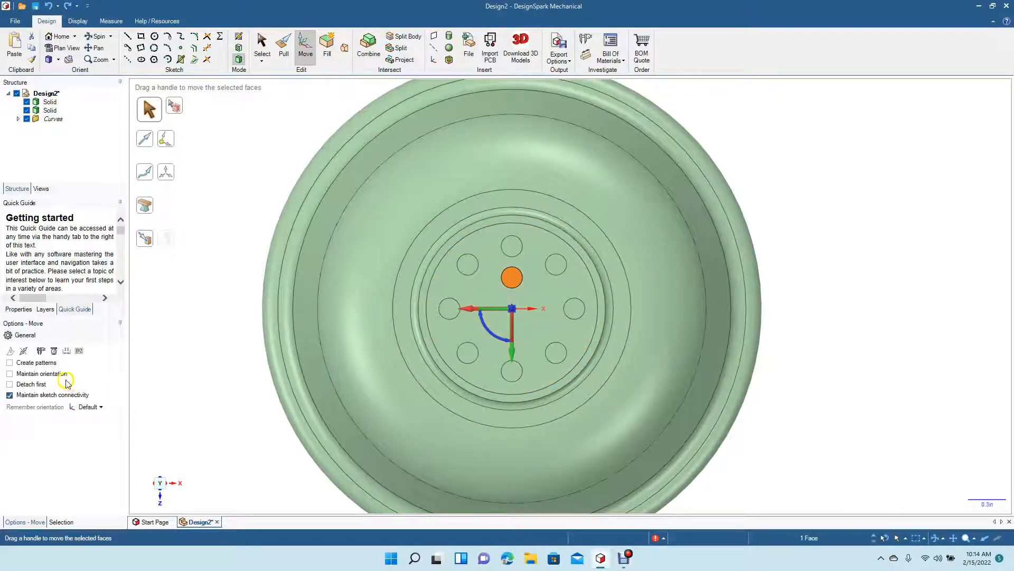
Create a circular pattern of the inner circle around the face's centre, giving four circles spaced 90° apart.
{"action": "left_click", "coordinate": [41, 366]}
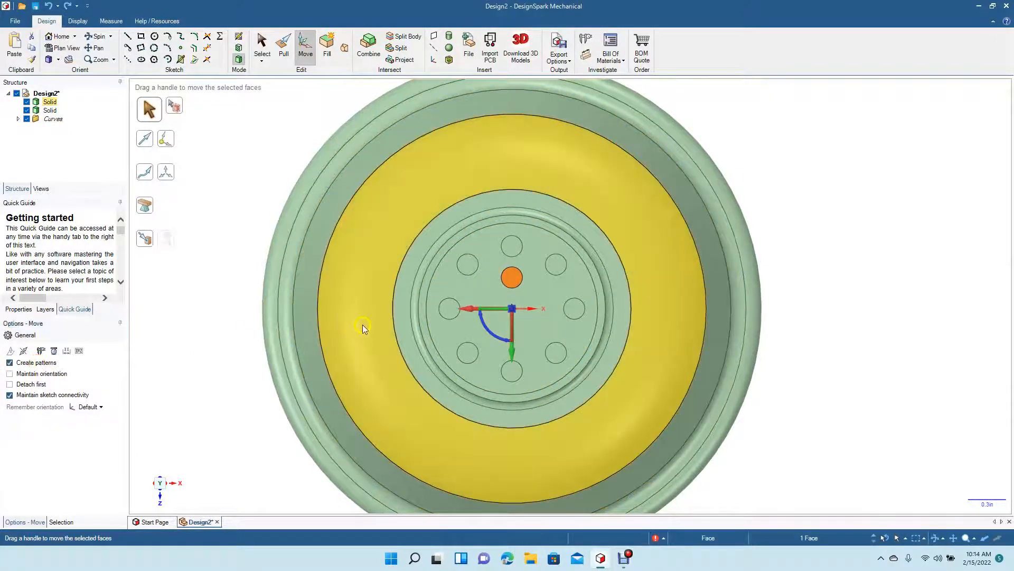
{"action": "left_click_drag", "start_coordinate": [484, 329], "coordinate": [540, 350]}
{"action": "left_click", "coordinate": [260, 43]}
Pull all four inner patterned circles together to cut holes through the recessed end face.
{"action": "left_click", "coordinate": [95, 36]}
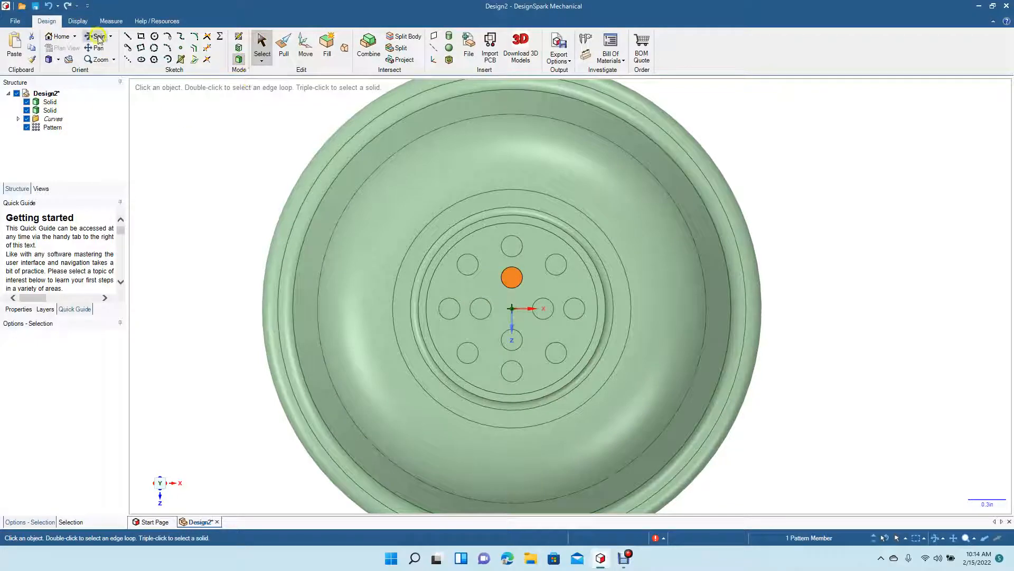
{"action": "left_click_drag", "start_coordinate": [254, 292], "coordinate": [230, 292]}
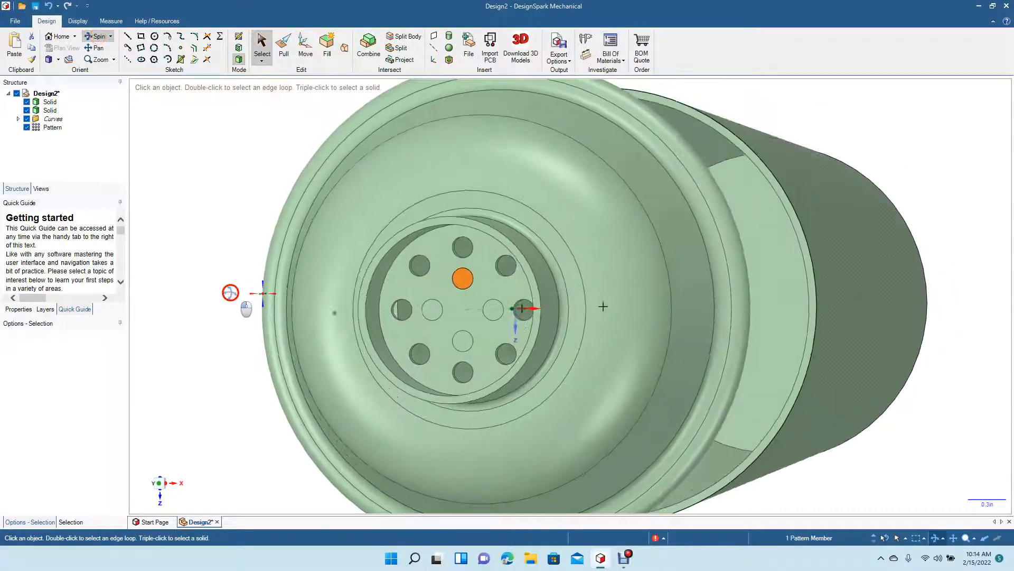
{"action": "left_click", "coordinate": [284, 45]}
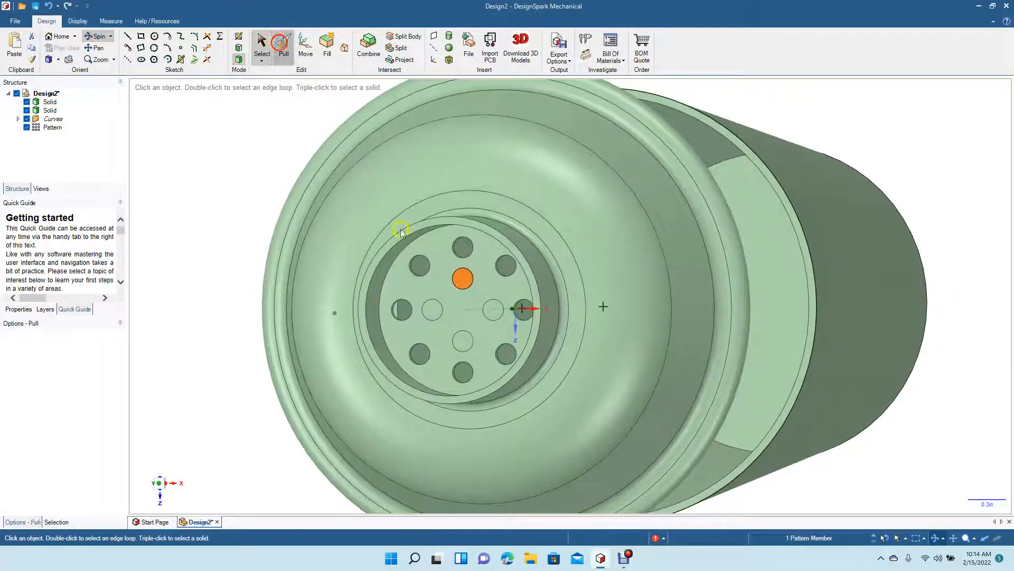
{"action": "left_click", "coordinate": [433, 315], "text": "ctrl"}
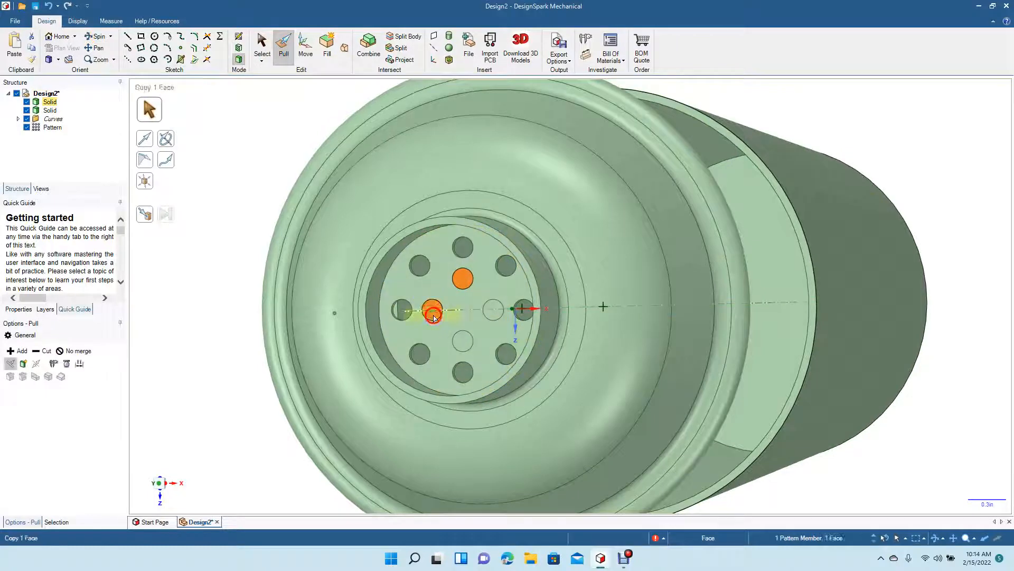
{"action": "left_click", "coordinate": [460, 342], "text": "ctrl"}
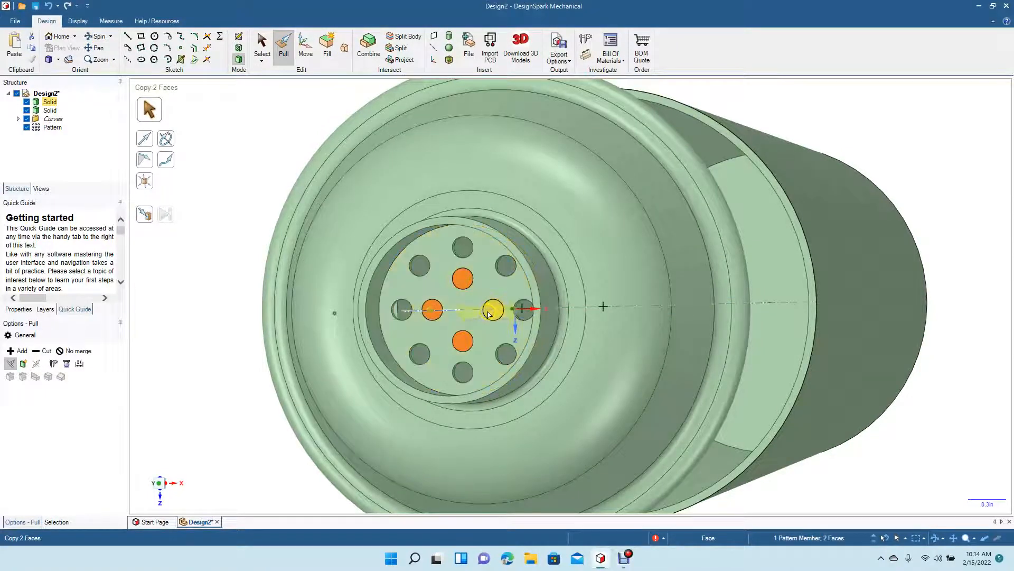
{"action": "left_click_drag", "start_coordinate": [490, 311], "coordinate": [495, 311]}
{"action": "left_click", "coordinate": [221, 147]}
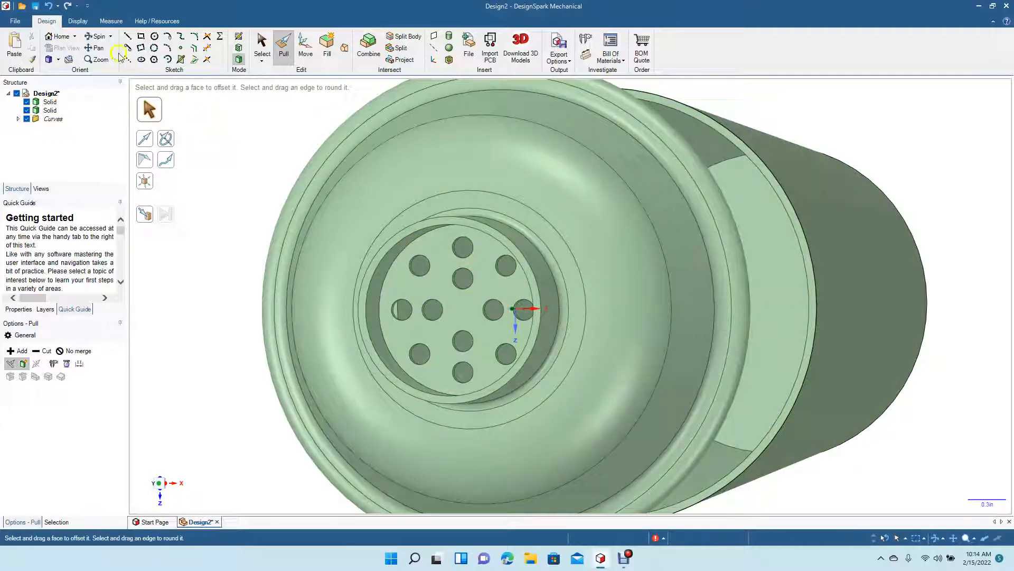
Sketch a 0.170 in diameter circle at the centre of the recessed perforated face.
{"action": "left_click", "coordinate": [98, 36]}
{"action": "left_click_drag", "start_coordinate": [226, 267], "coordinate": [248, 270]}
{"action": "left_click", "coordinate": [263, 44]}
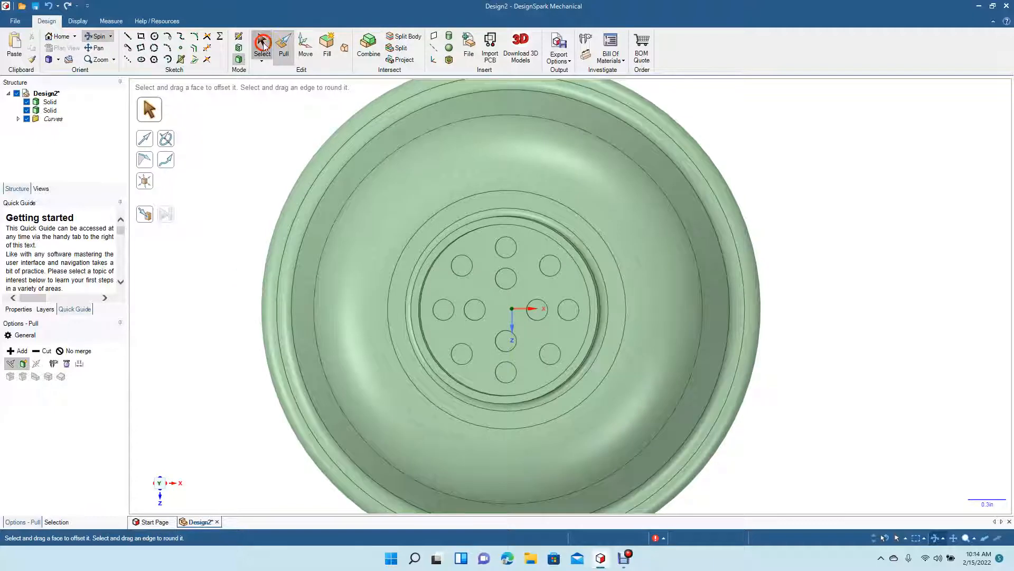
{"action": "left_click", "coordinate": [500, 299]}
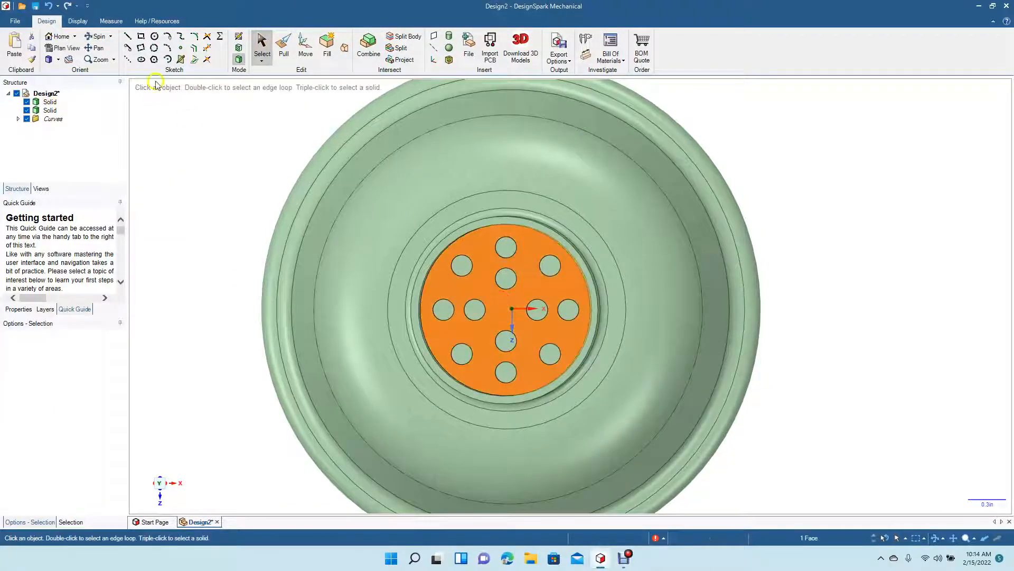
{"action": "left_click", "coordinate": [63, 47]}
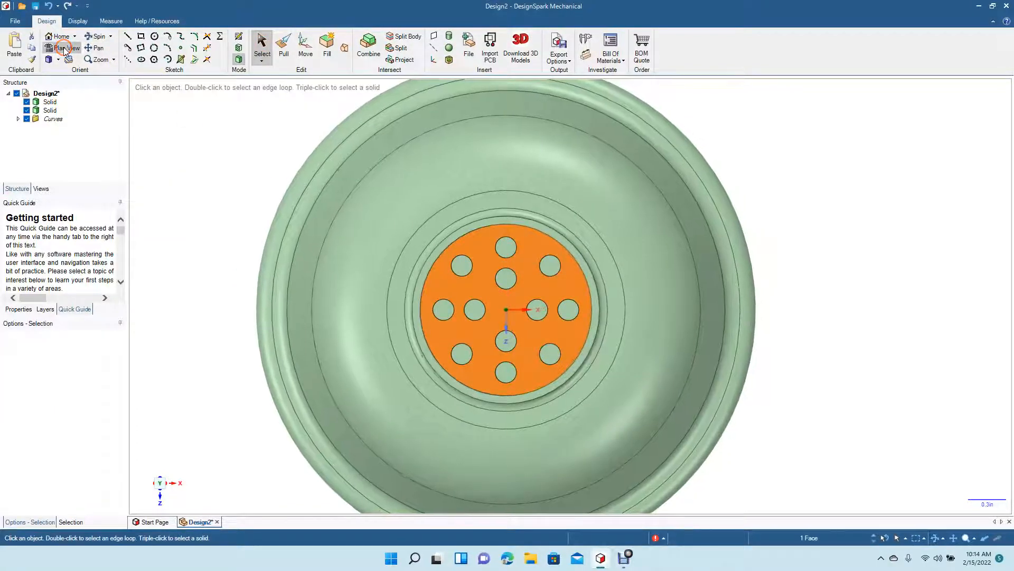
{"action": "left_click", "coordinate": [154, 37]}
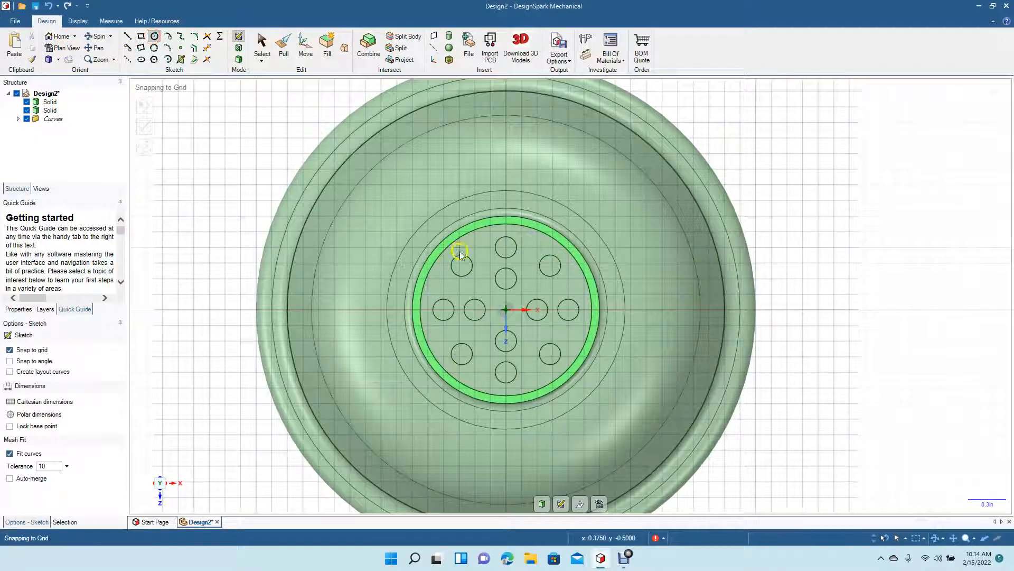
{"action": "left_click", "coordinate": [509, 309]}
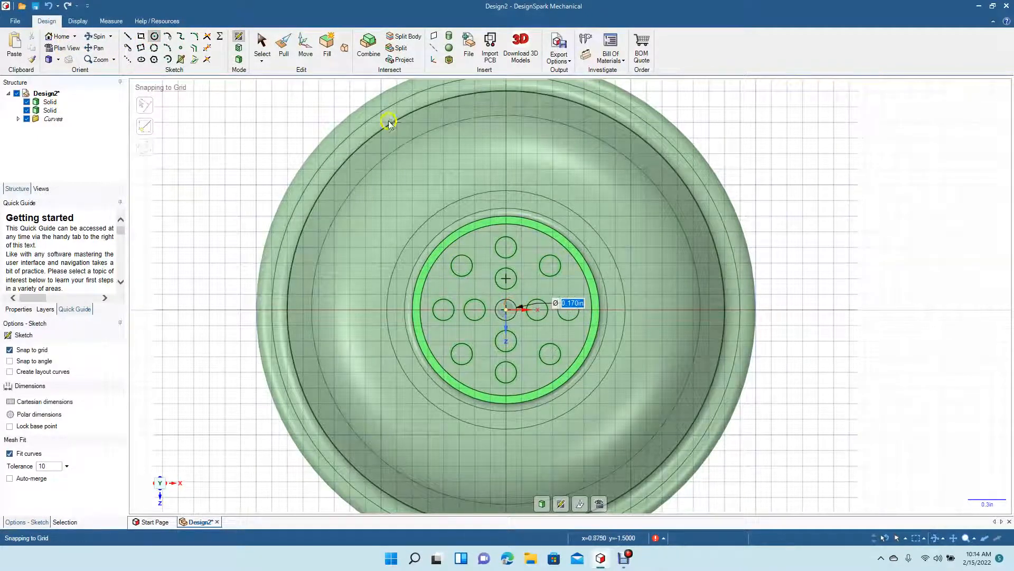
{"action": "left_click", "coordinate": [262, 45]}
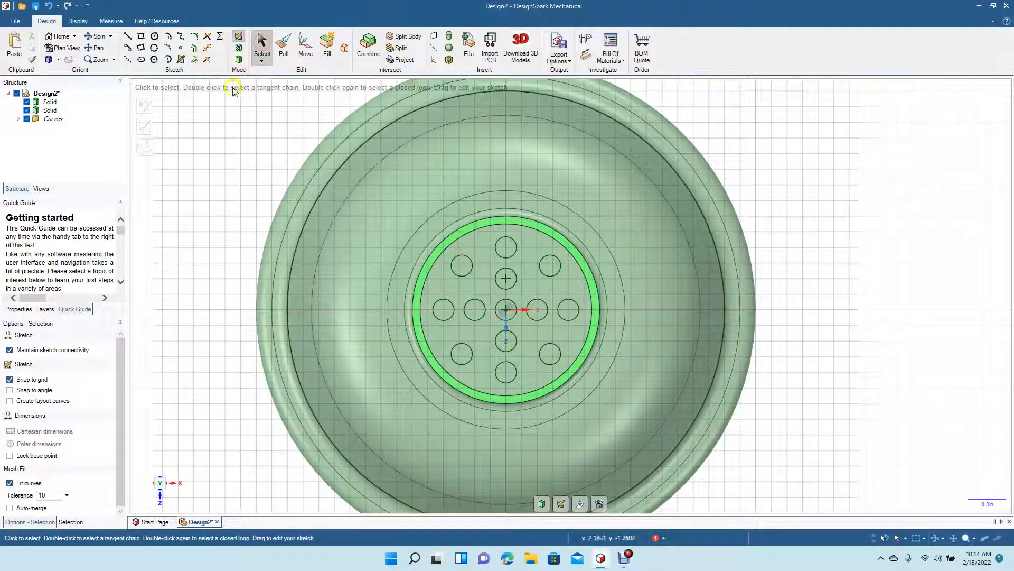
Pull the centre circle through the recessed face to cut a centre hole.
{"action": "left_click", "coordinate": [96, 36]}
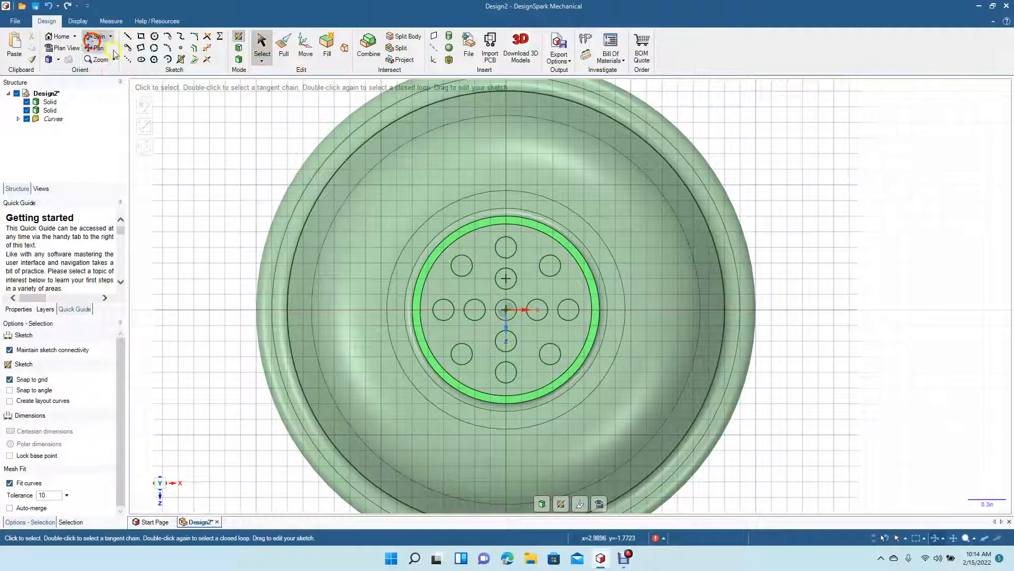
{"action": "left_click_drag", "start_coordinate": [198, 193], "coordinate": [181, 197]}
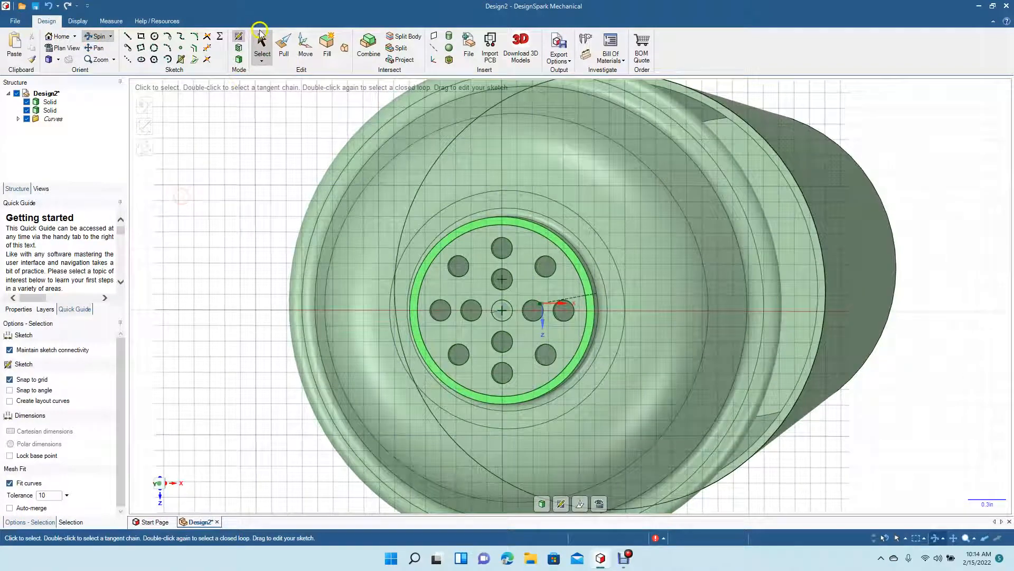
{"action": "left_click", "coordinate": [282, 45]}
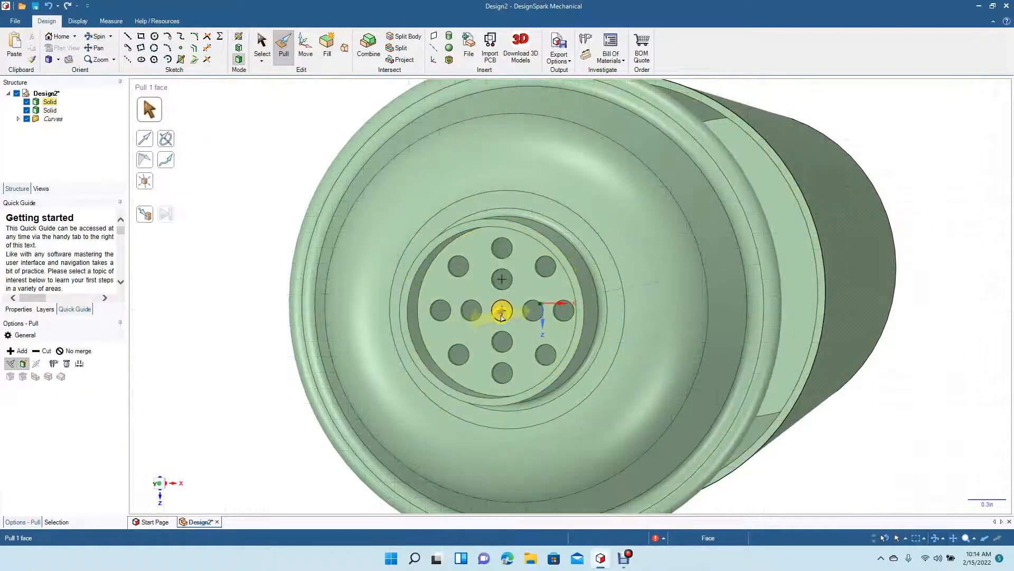
{"action": "left_click_drag", "start_coordinate": [501, 315], "coordinate": [509, 315]}
{"action": "left_click", "coordinate": [268, 208]}
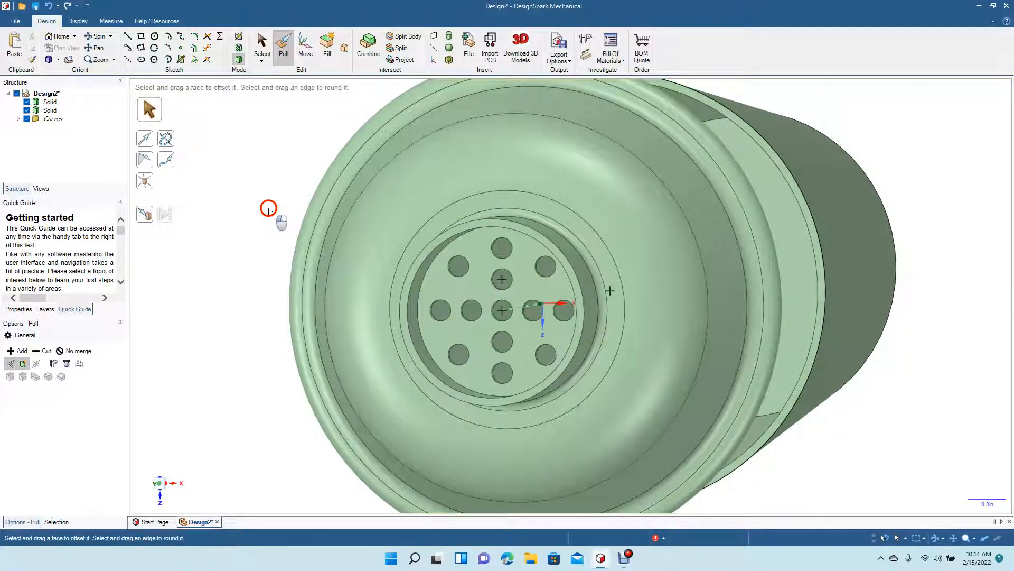
Move the whole lid body down along its axis until it sits just above the open rim of the tapered cup.
{"action": "left_click", "coordinate": [54, 59]}
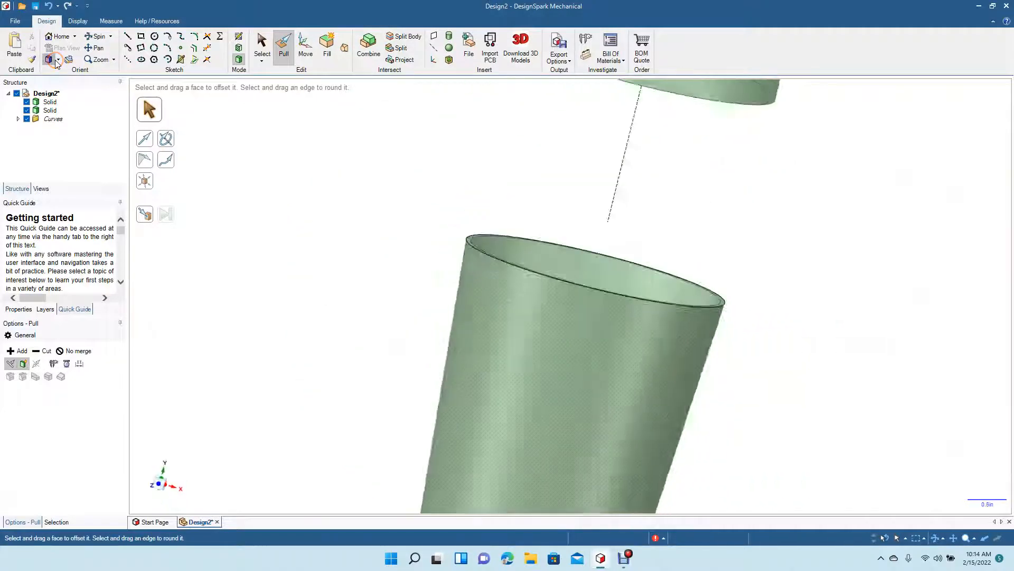
{"action": "left_click", "coordinate": [58, 61]}
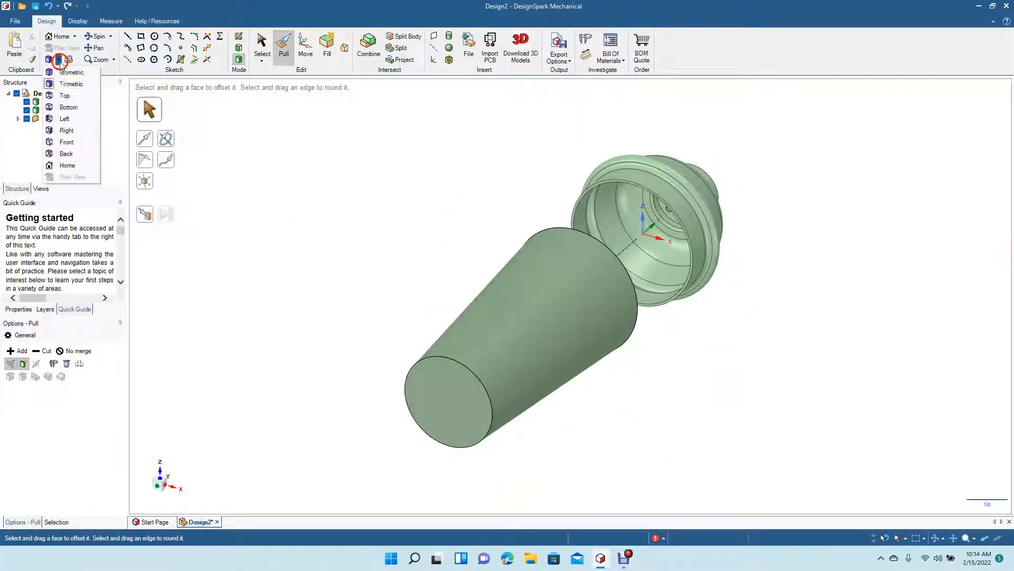
{"action": "left_click", "coordinate": [69, 96]}
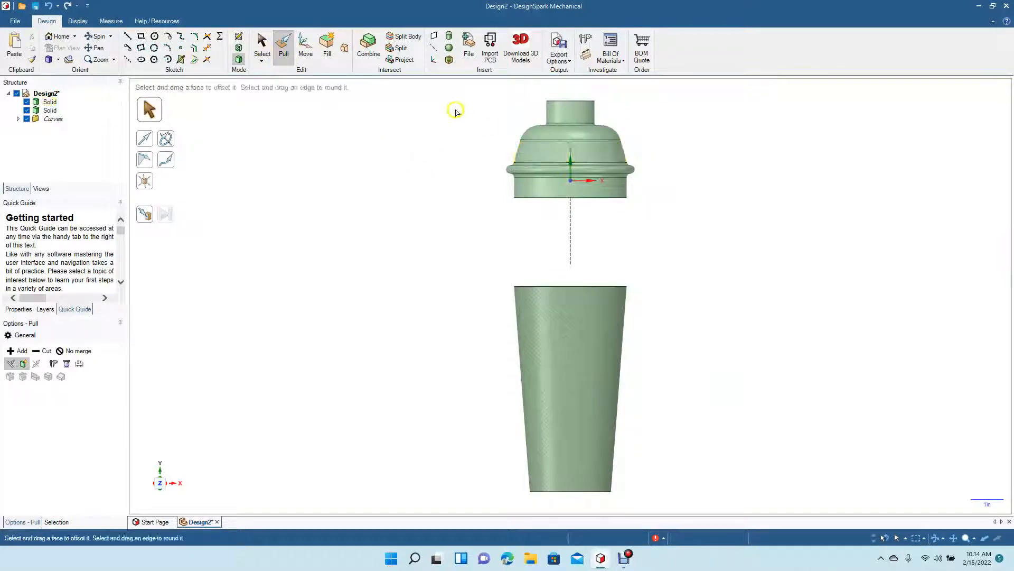
{"action": "left_click_drag", "start_coordinate": [459, 93], "coordinate": [693, 226]}
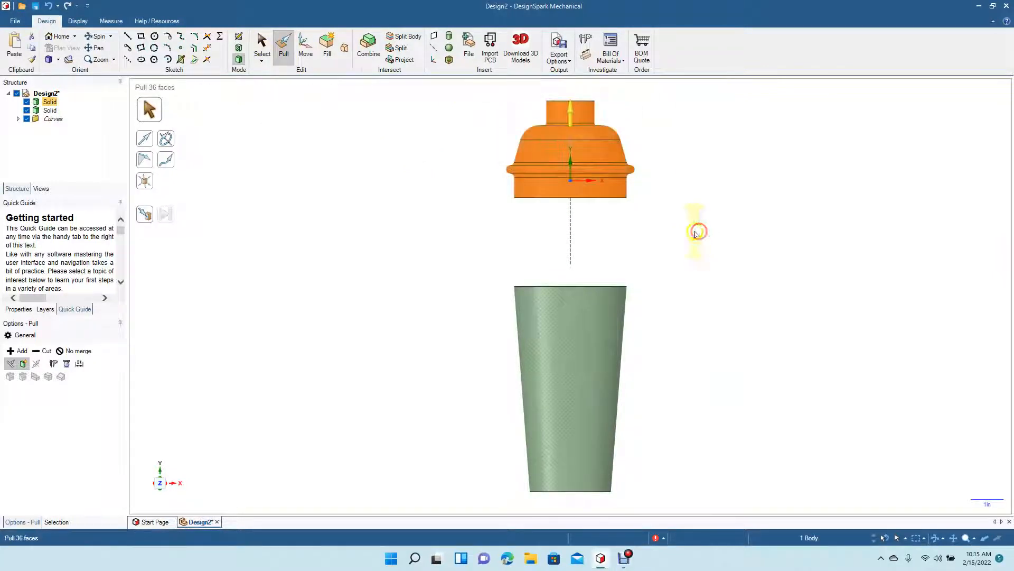
{"action": "left_click", "coordinate": [315, 53]}
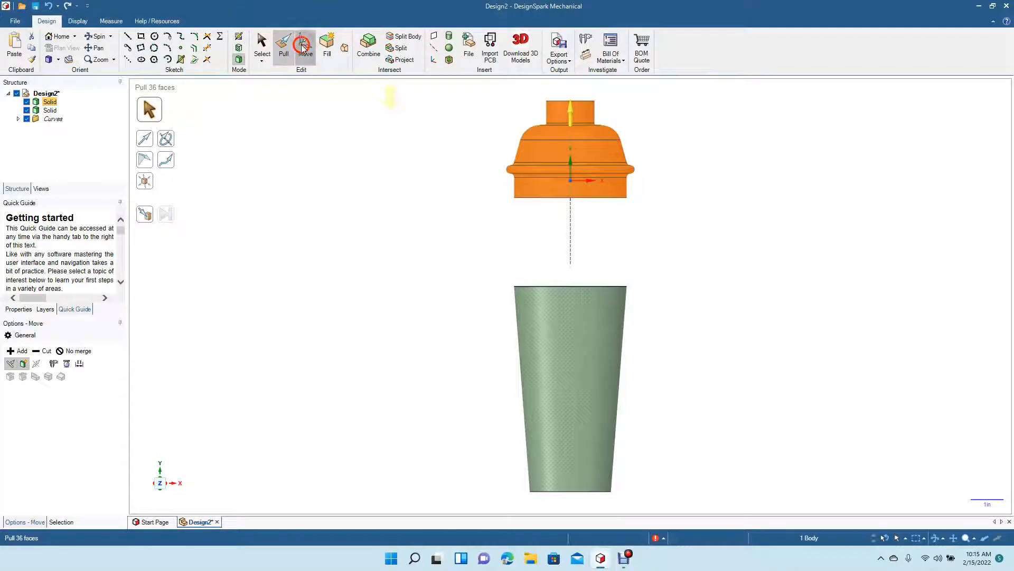
{"action": "left_click_drag", "start_coordinate": [575, 108], "coordinate": [576, 184]}
{"action": "left_click", "coordinate": [442, 248]}
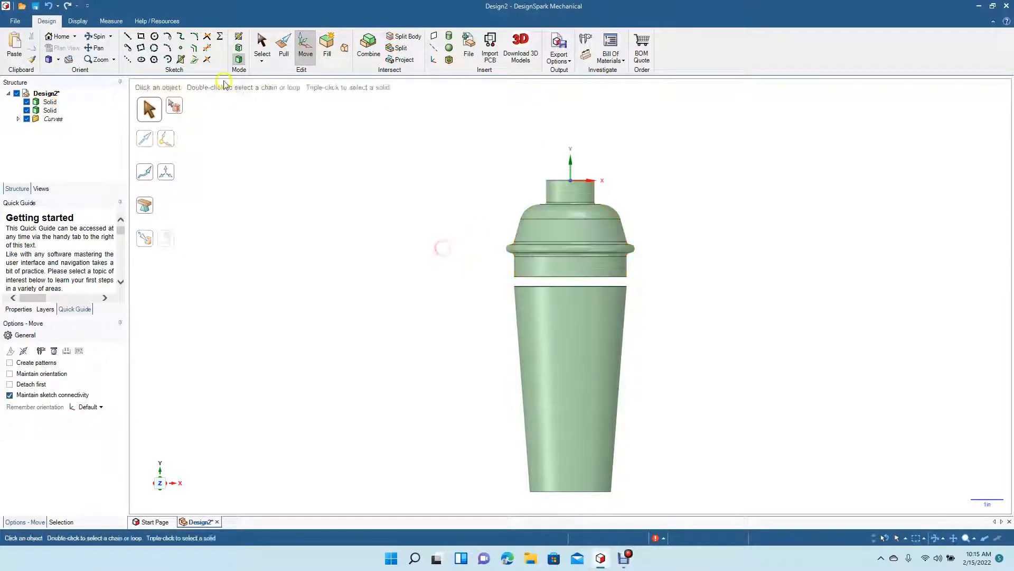
Copy the outer top edge of the lid's neck and paste it in place as a separate curve.
{"action": "left_click", "coordinate": [95, 36]}
{"action": "left_click_drag", "start_coordinate": [391, 227], "coordinate": [391, 287]}
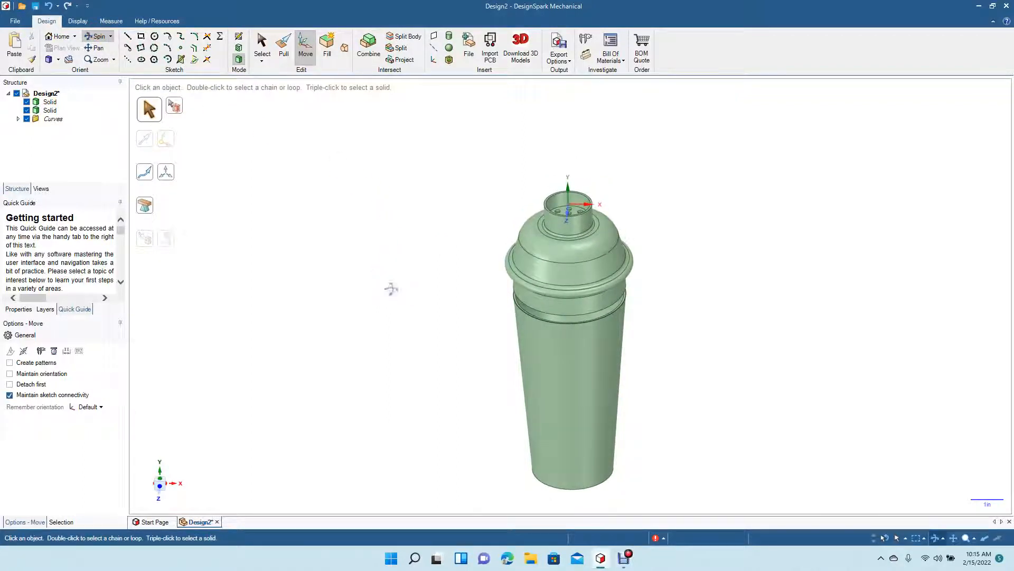
{"action": "scroll", "coordinate": [391, 288], "scroll_direction": "up", "scroll_amount": 8}
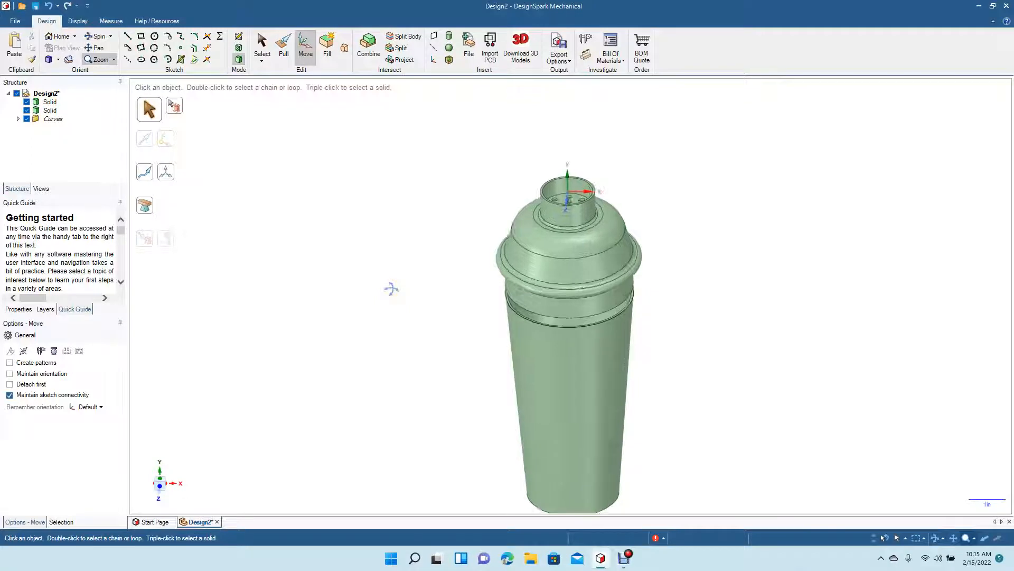
{"action": "scroll", "coordinate": [391, 289], "scroll_direction": "up", "scroll_amount": 1}
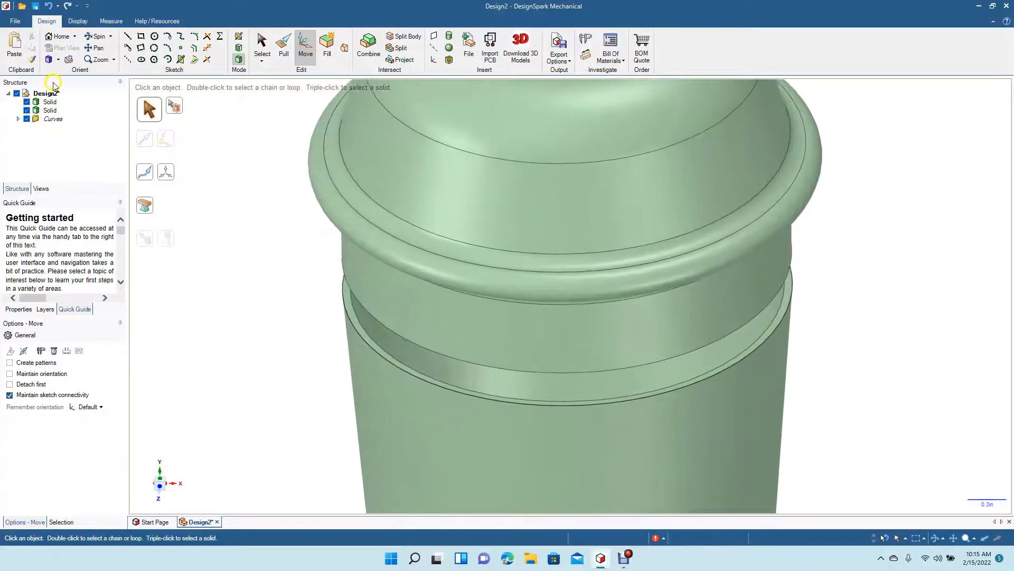
{"action": "left_click", "coordinate": [98, 48]}
{"action": "left_click_drag", "start_coordinate": [239, 165], "coordinate": [242, 480]}
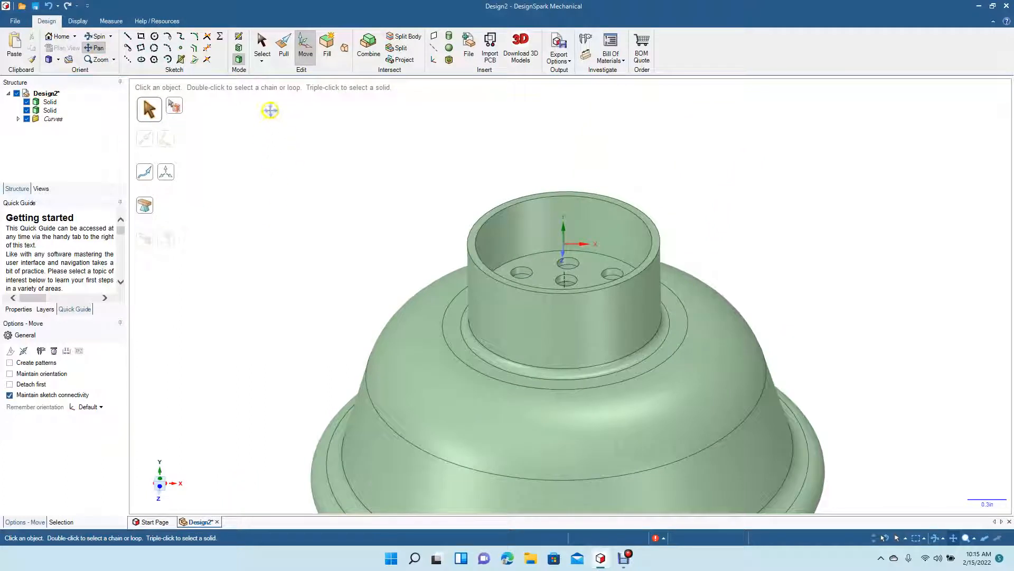
{"action": "left_click", "coordinate": [262, 47]}
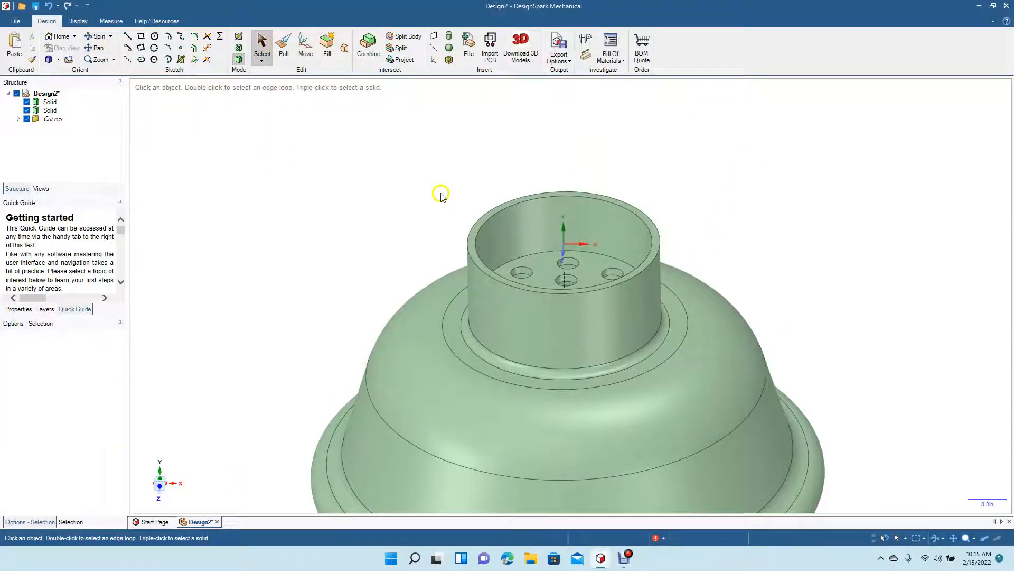
{"action": "left_click", "coordinate": [471, 248]}
{"action": "left_click", "coordinate": [468, 252]}
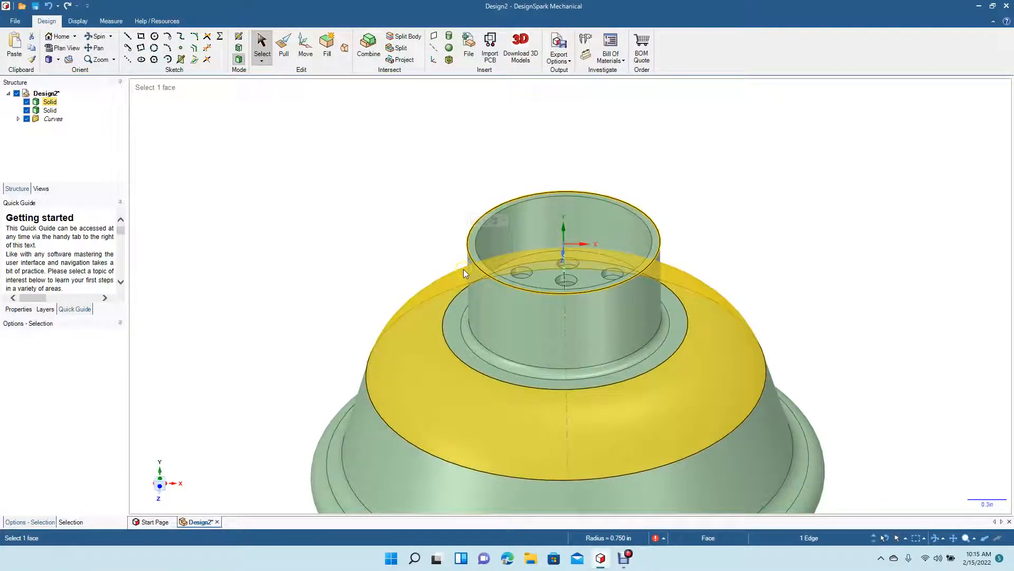
{"action": "key", "text": "ctrl+c"}
{"action": "key", "text": "ctrl+v"}
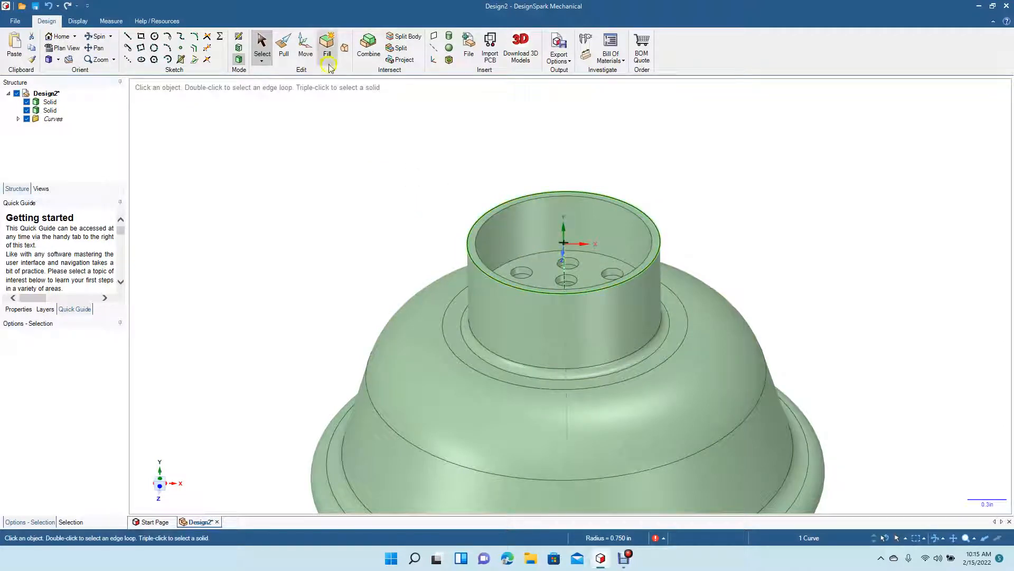
Move the copied circle straight up so it floats above the lid's neck.
{"action": "left_click", "coordinate": [305, 47]}
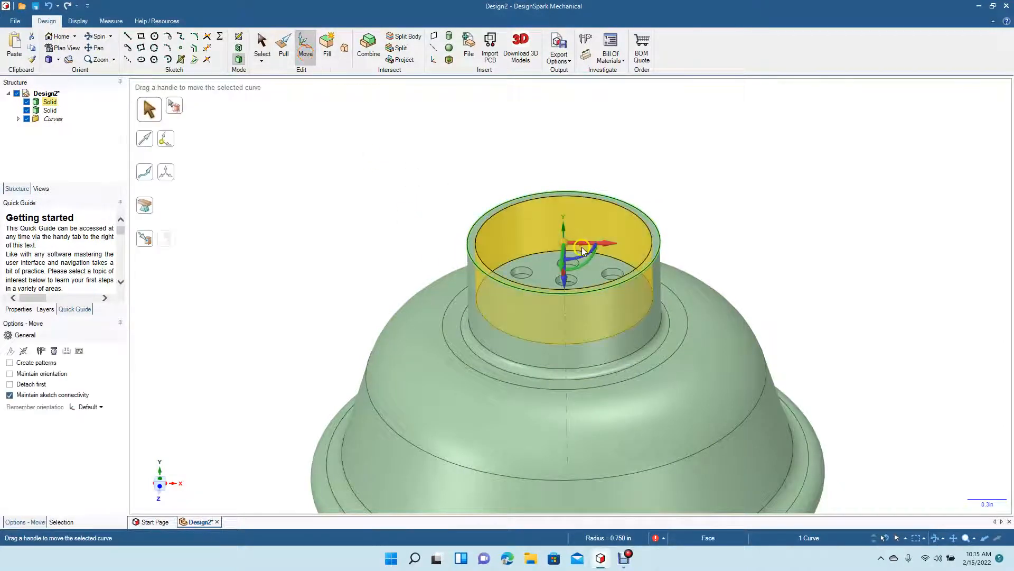
{"action": "left_click_drag", "start_coordinate": [565, 282], "coordinate": [567, 209]}
{"action": "left_click", "coordinate": [357, 191]}
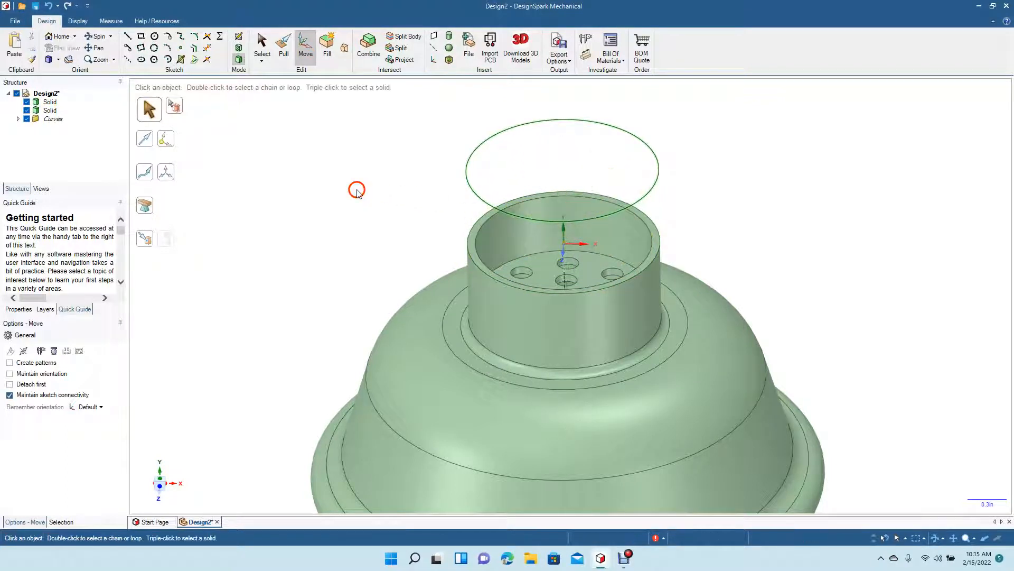
{"action": "left_click", "coordinate": [474, 196]}
{"action": "left_click", "coordinate": [472, 198]}
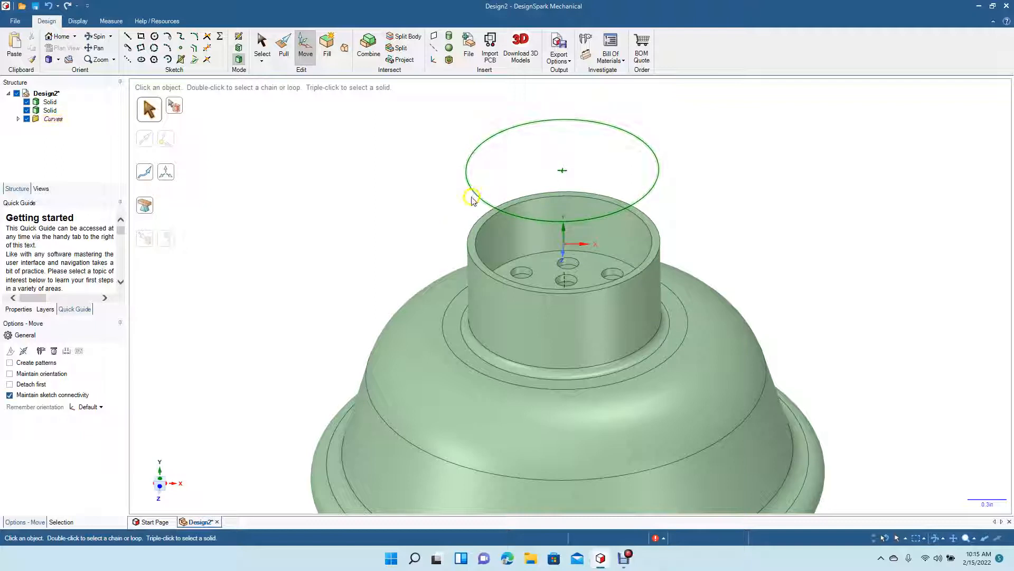
{"action": "left_click", "coordinate": [408, 189]}
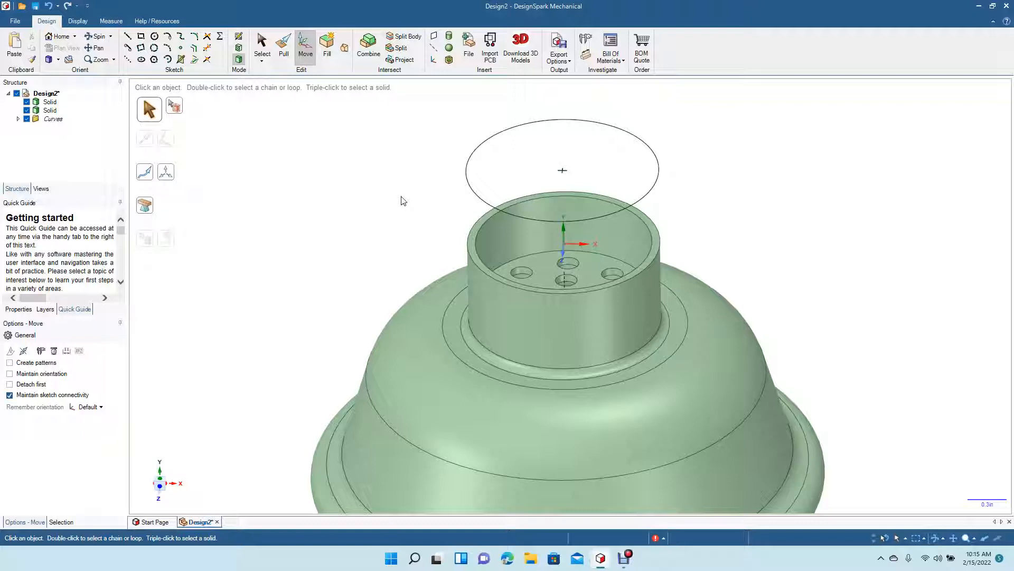
Fill the floating circle to turn it into a flat circular surface.
{"action": "left_click", "coordinate": [294, 64]}
{"action": "left_click", "coordinate": [285, 53]}
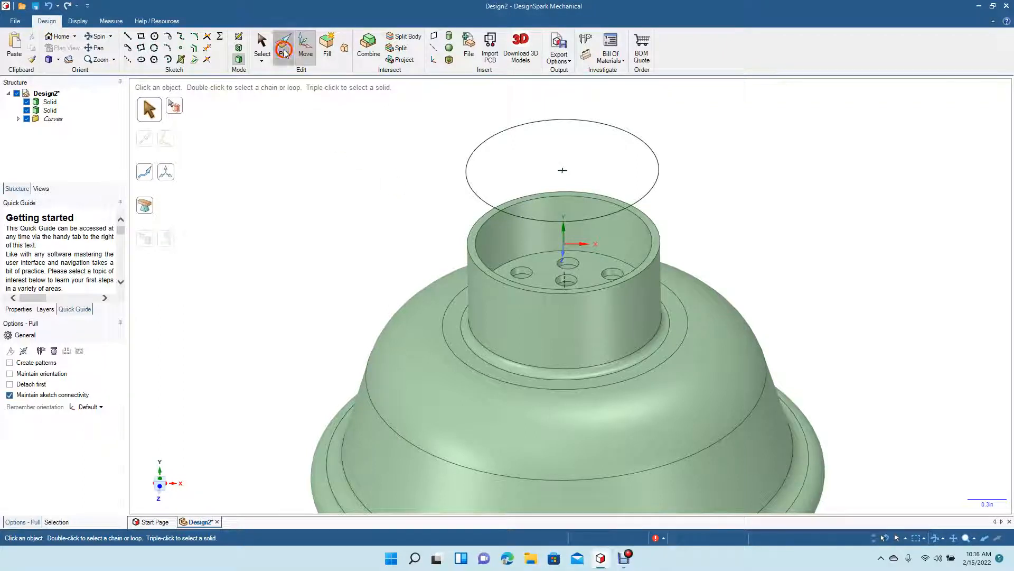
{"action": "left_click", "coordinate": [261, 45]}
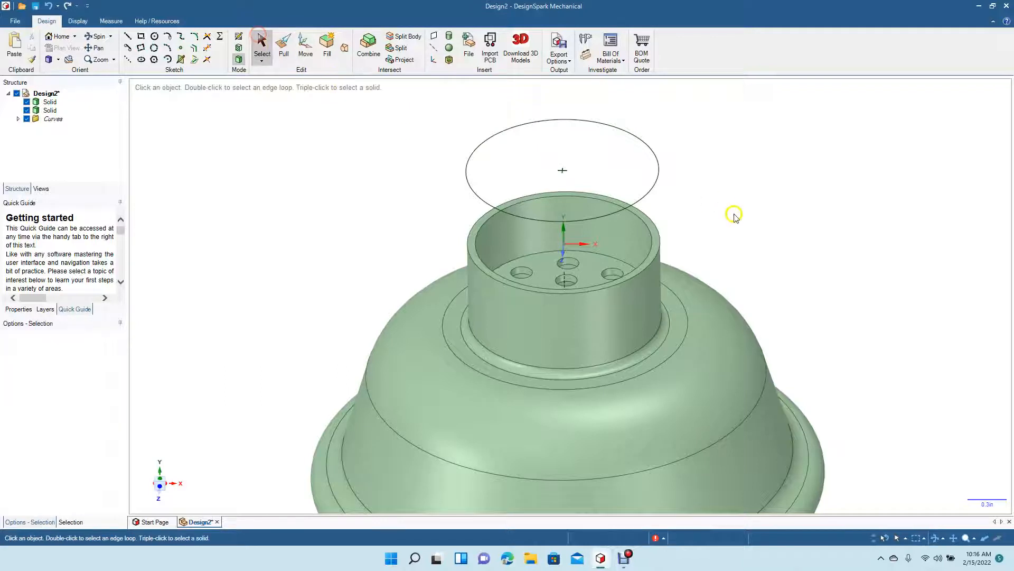
{"action": "left_click", "coordinate": [474, 146]}
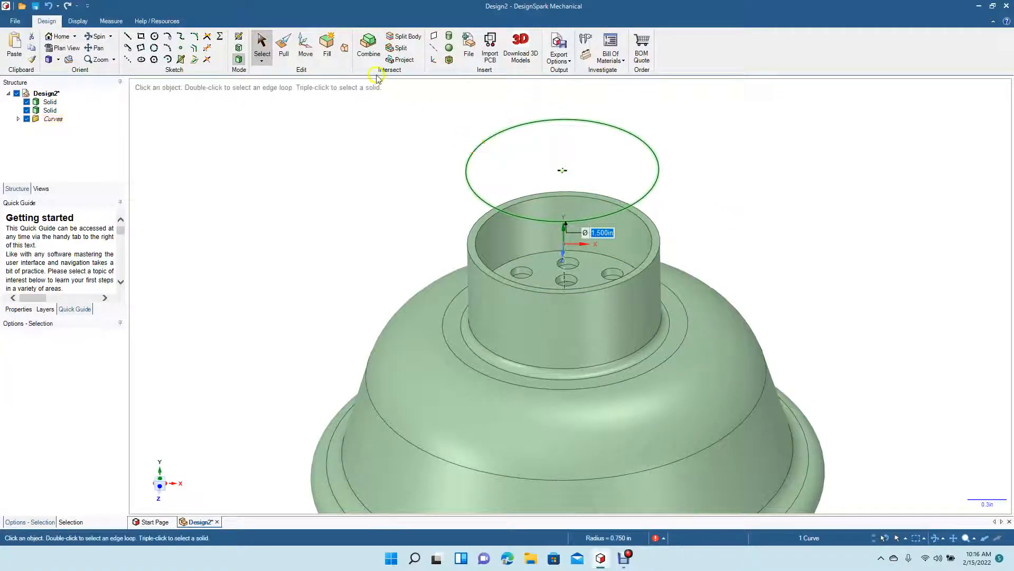
{"action": "left_click", "coordinate": [327, 42]}
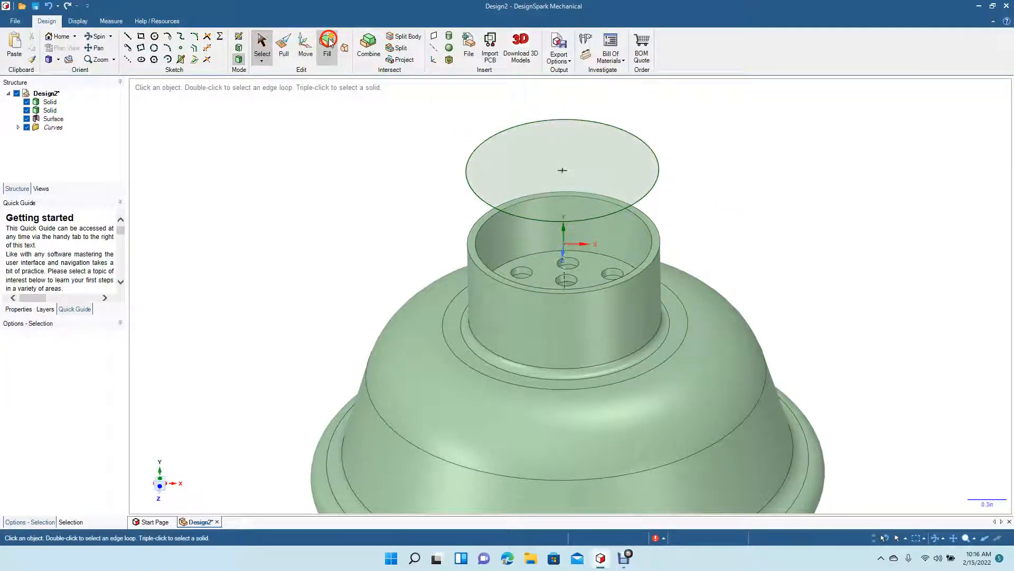
Pull the circular surface upward into a solid disc about 0.36 in thick above the neck.
{"action": "left_click", "coordinate": [284, 47]}
{"action": "left_click", "coordinate": [520, 160]}
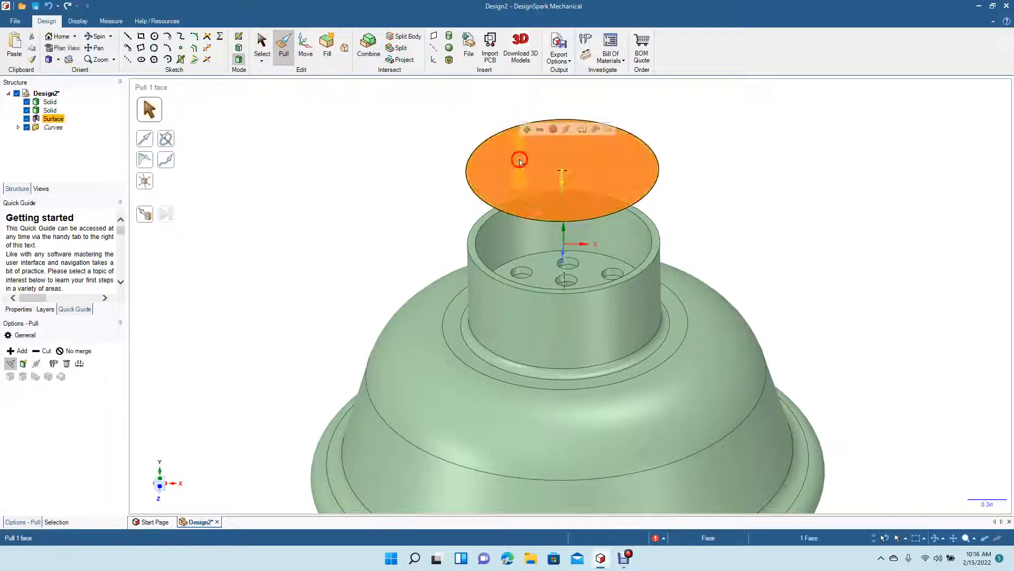
{"action": "left_click_drag", "start_coordinate": [563, 175], "coordinate": [565, 281]}
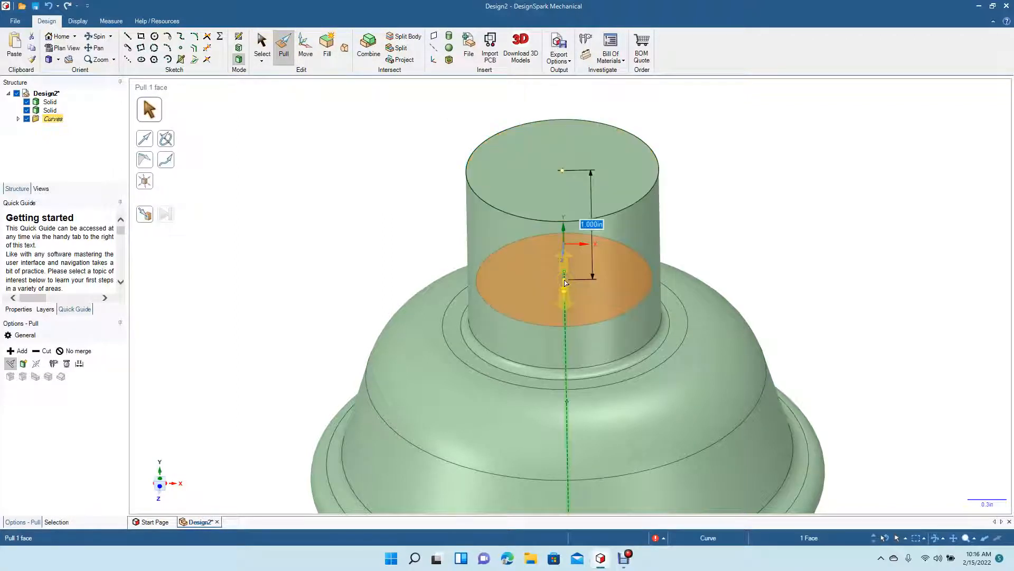
{"action": "left_click", "coordinate": [532, 190]}
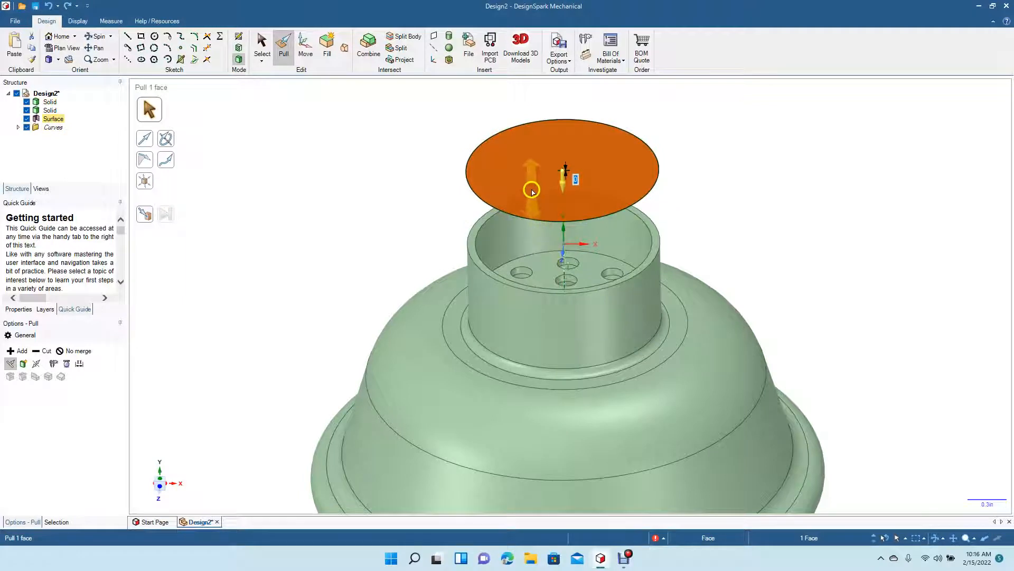
{"action": "left_click_drag", "start_coordinate": [532, 189], "coordinate": [540, 151]}
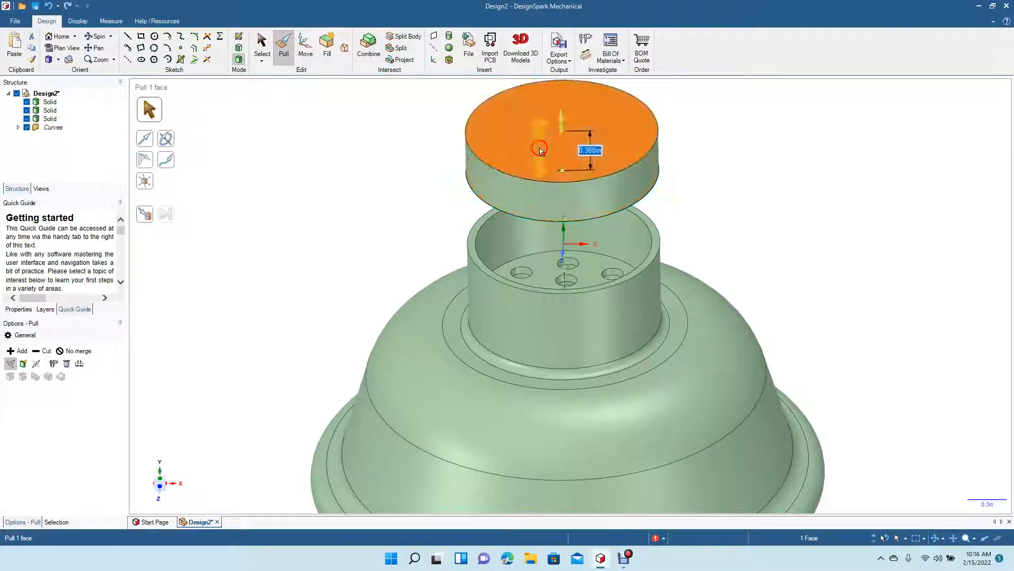
Set the height of the disc above the lid's neck to 1 in.
{"action": "type", "text": "1"}
{"action": "key", "text": "Return"}
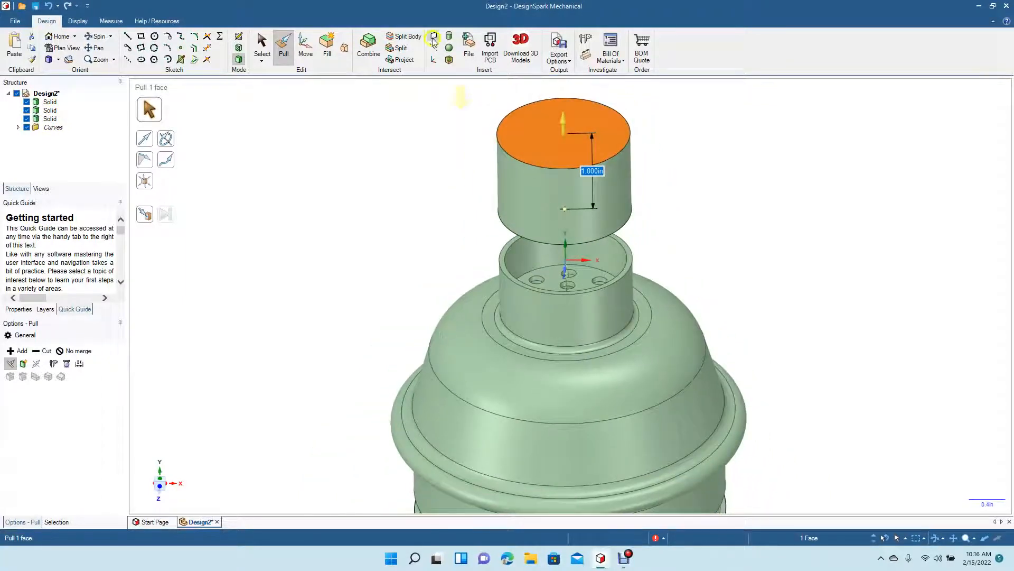
{"action": "left_click", "coordinate": [262, 45]}
{"action": "left_click", "coordinate": [324, 234]}
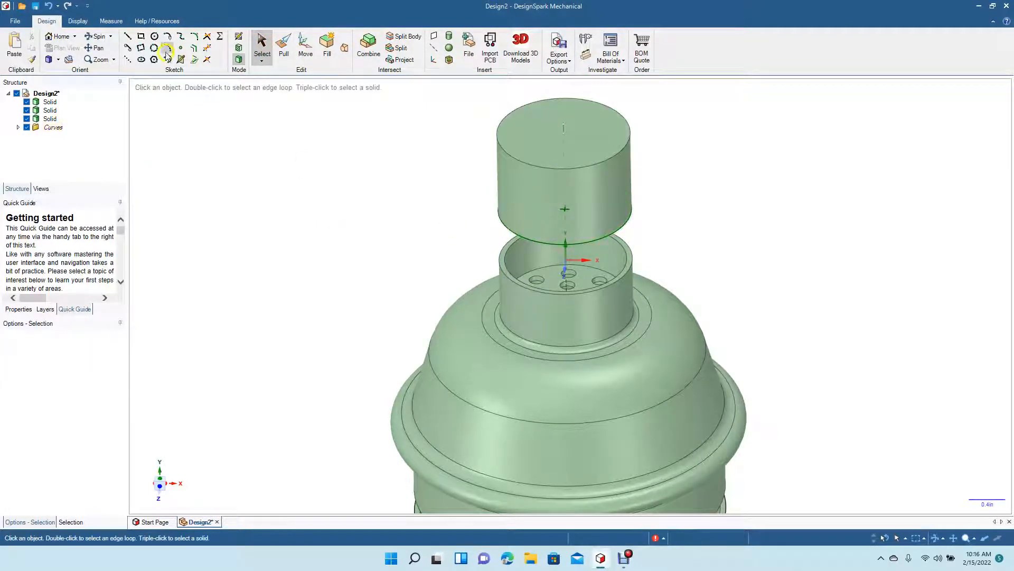
{"action": "left_click", "coordinate": [96, 36]}
{"action": "mouse_move", "coordinate": [275, 258]}
{"action": "left_mouse_down"}
{"action": "mouse_move", "coordinate": [273, 227]}
{"action": "mouse_move", "coordinate": [294, 243]}
{"action": "mouse_move", "coordinate": [262, 262]}
{"action": "mouse_move", "coordinate": [276, 263]}
{"action": "mouse_move", "coordinate": [272, 251]}
{"action": "left_mouse_up"}
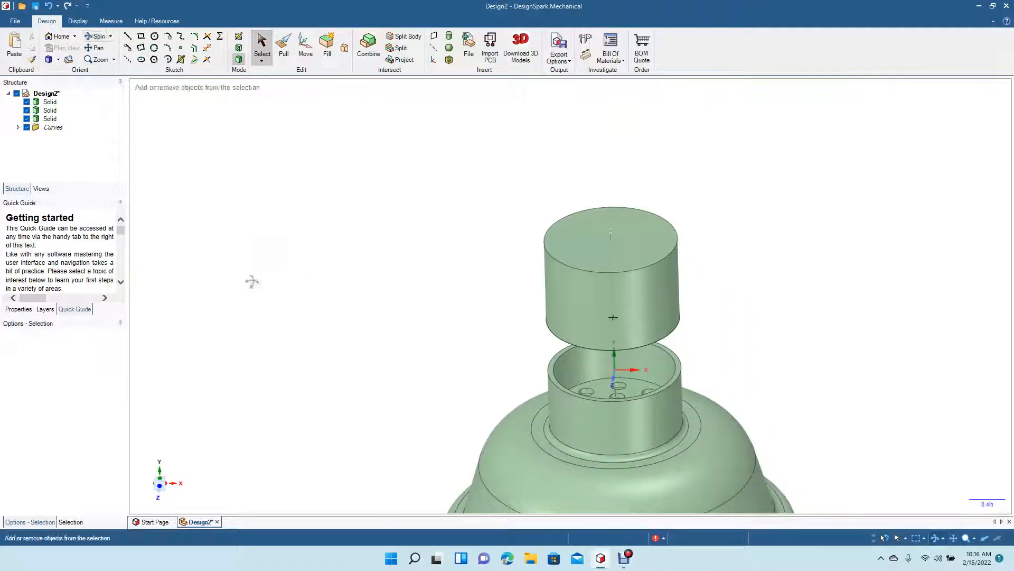
Undo the disc's pulls above the neck and delete the flat surface that fills the floating circle.
{"action": "key", "text": "ctrl+z"}
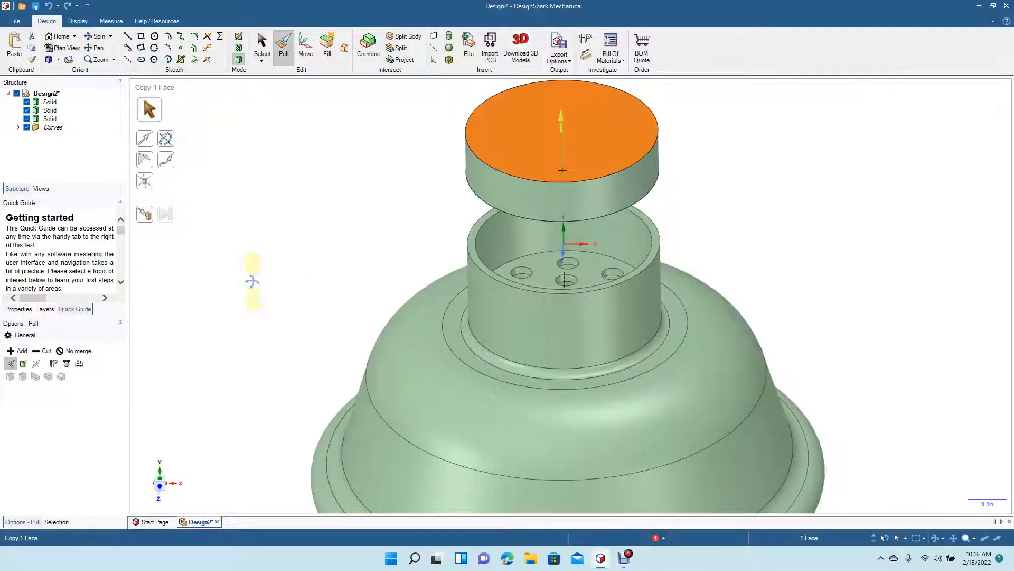
{"action": "key", "text": "ctrl+z"}
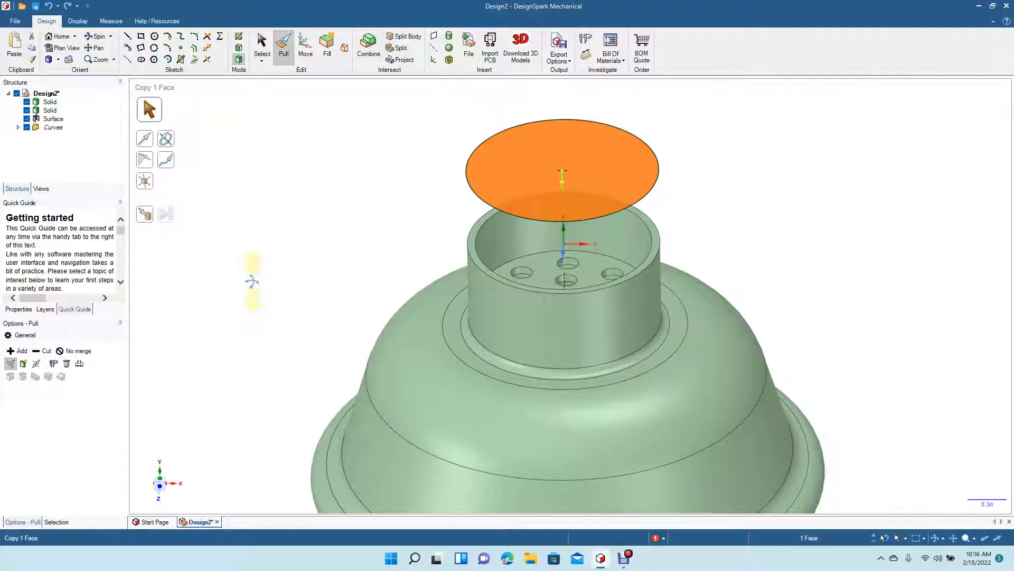
{"action": "left_click", "coordinate": [261, 42]}
{"action": "left_click", "coordinate": [281, 137]}
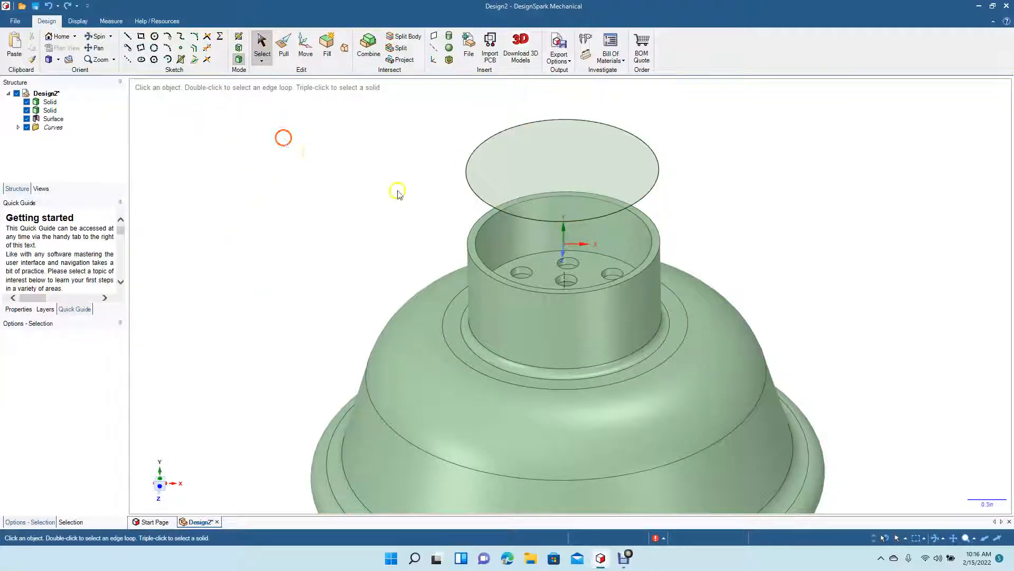
{"action": "left_click", "coordinate": [487, 209]}
{"action": "key", "text": "Delete"}
{"action": "left_click", "coordinate": [371, 228]}
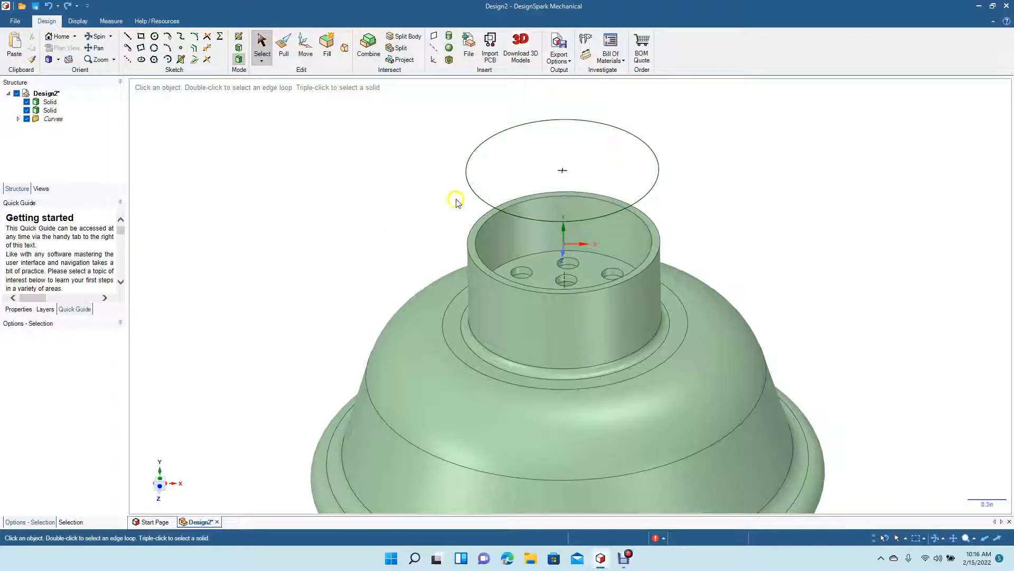
Set the diameter of the circle floating above the neck to 1.625 in.
{"action": "left_click", "coordinate": [480, 198]}
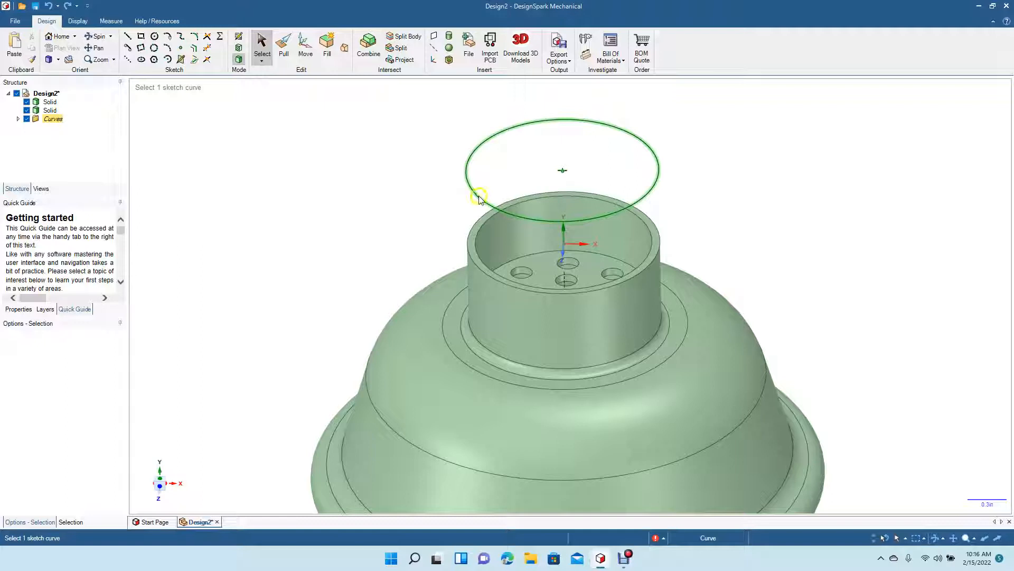
{"action": "left_click", "coordinate": [479, 197]}
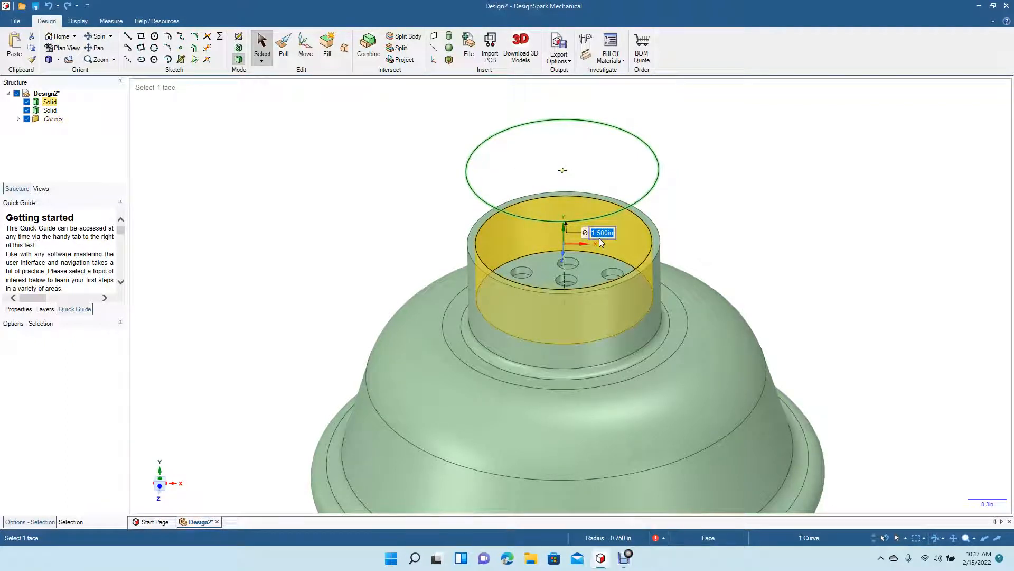
{"action": "type", "text": "1.625"}
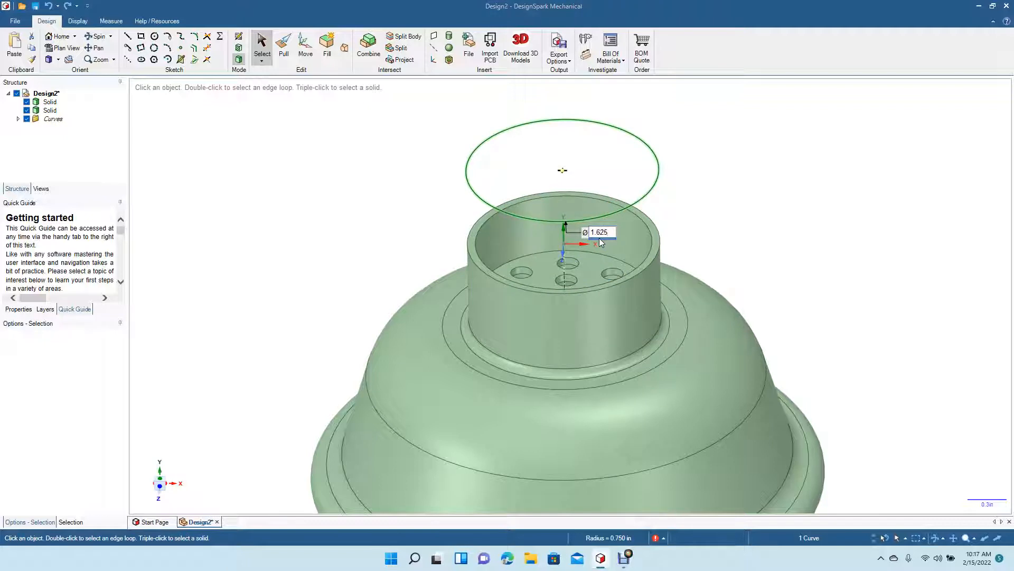
{"action": "key", "text": "Return"}
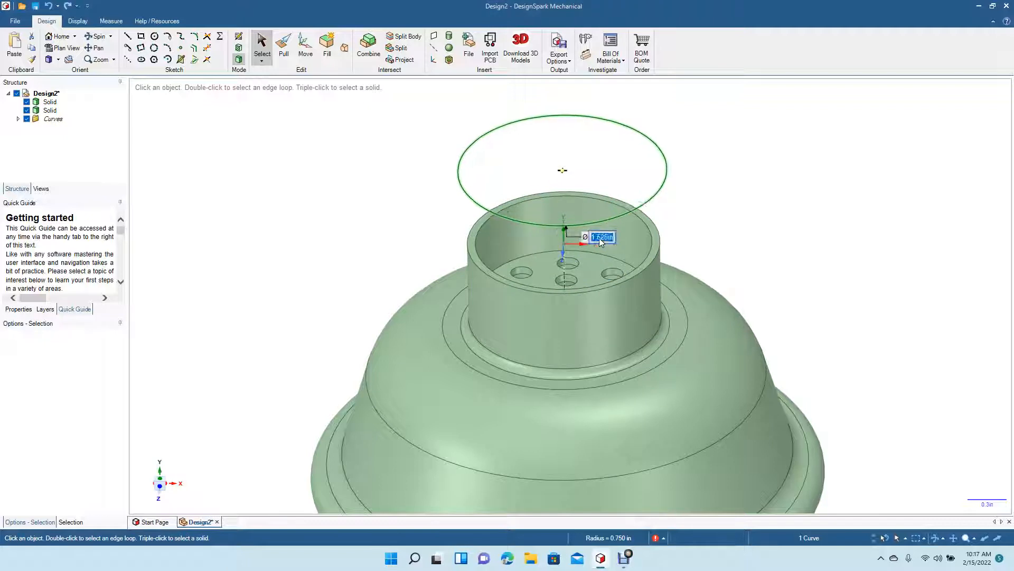
{"action": "left_click", "coordinate": [262, 45]}
Fill the enlarged floating circle to make a flat circular surface.
{"action": "left_click", "coordinate": [326, 47]}
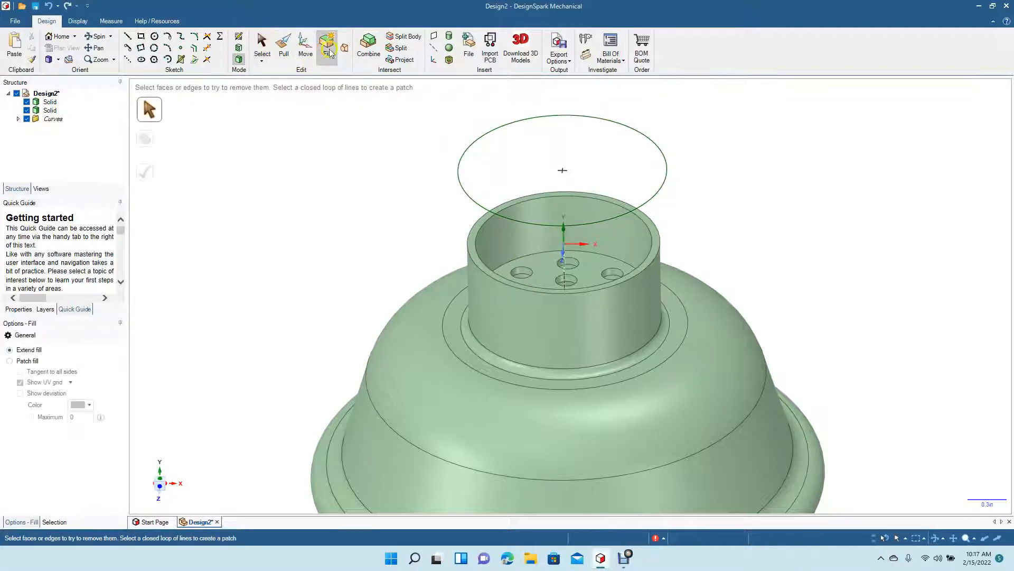
{"action": "left_click", "coordinate": [459, 175]}
{"action": "left_click", "coordinate": [327, 45]}
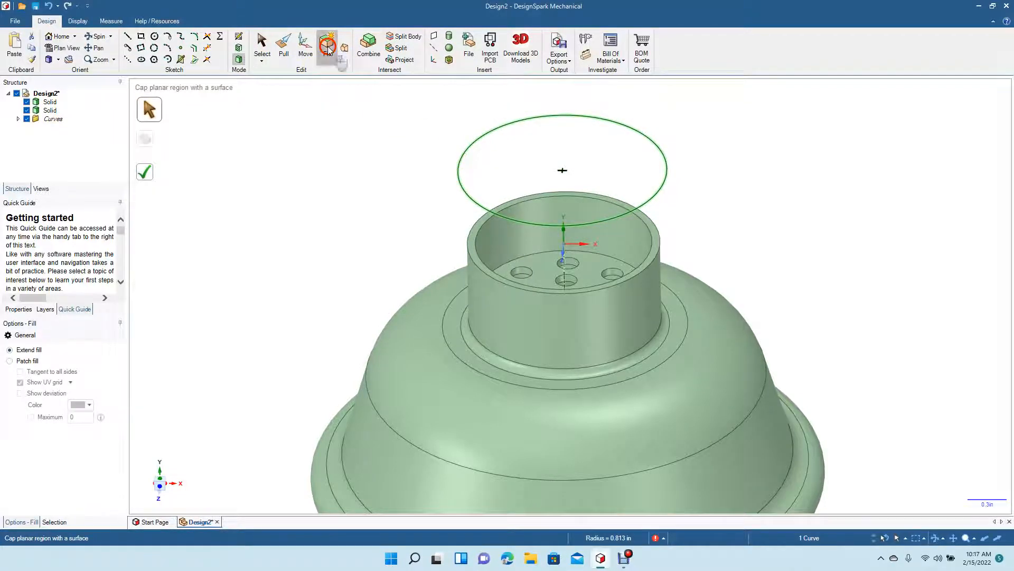
{"action": "left_click", "coordinate": [279, 49]}
{"action": "left_click", "coordinate": [533, 161]}
{"action": "left_click_drag", "start_coordinate": [533, 162], "coordinate": [537, 143]}
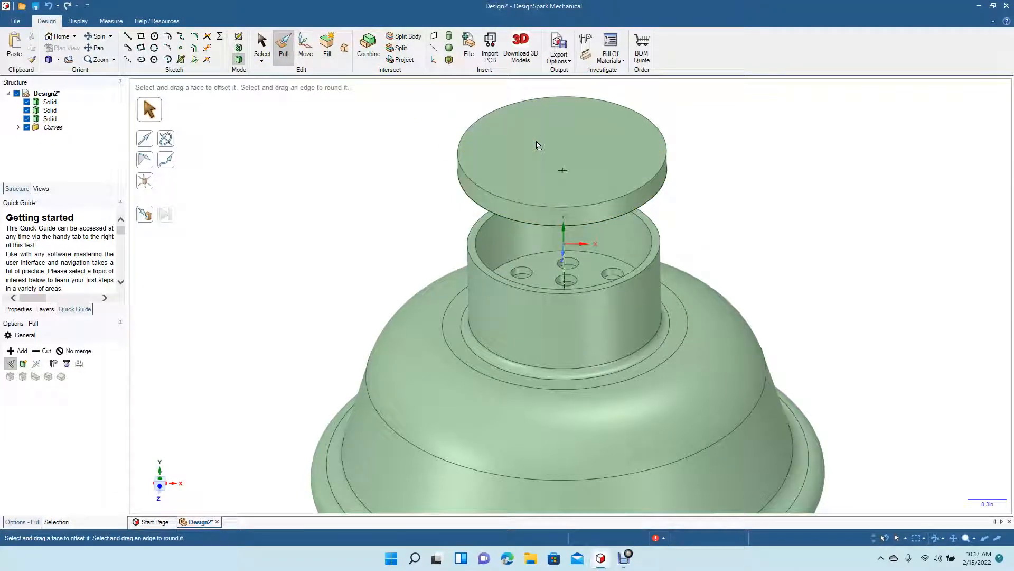
{"action": "key", "text": "ctrl+z"}
Pull the circular surface upward into a solid cap cylinder 1 in tall.
{"action": "left_click", "coordinate": [533, 154]}
{"action": "left_click_drag", "start_coordinate": [534, 154], "coordinate": [539, 139]}
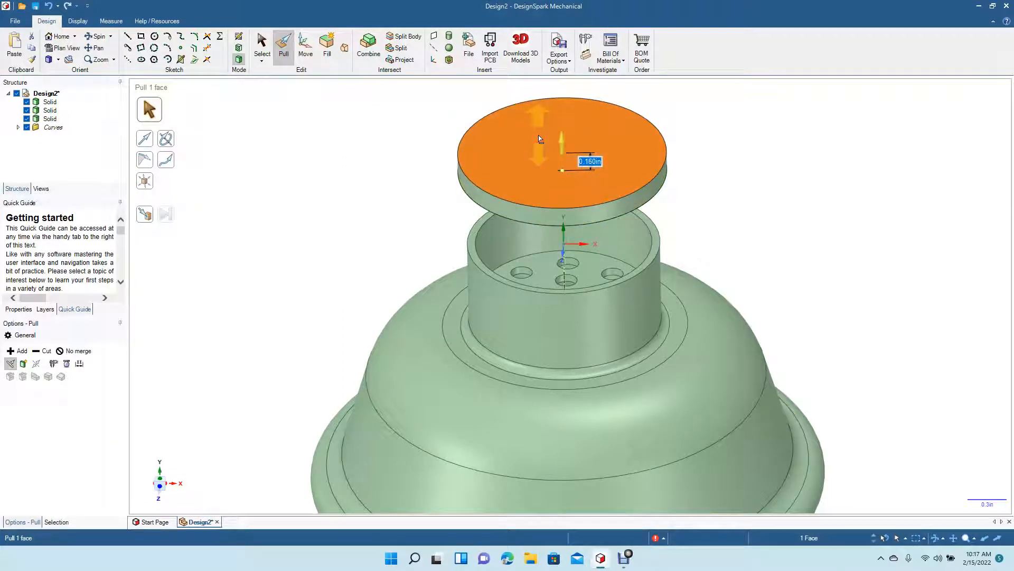
{"action": "type", "text": "1"}
{"action": "key", "text": "Return"}
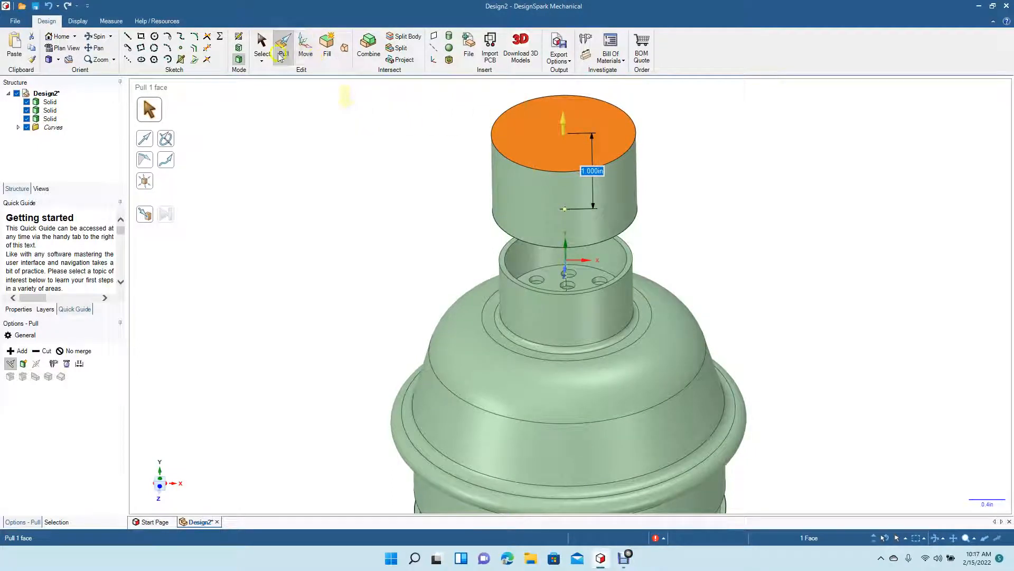
{"action": "left_click", "coordinate": [262, 46]}
{"action": "left_click", "coordinate": [294, 121]}
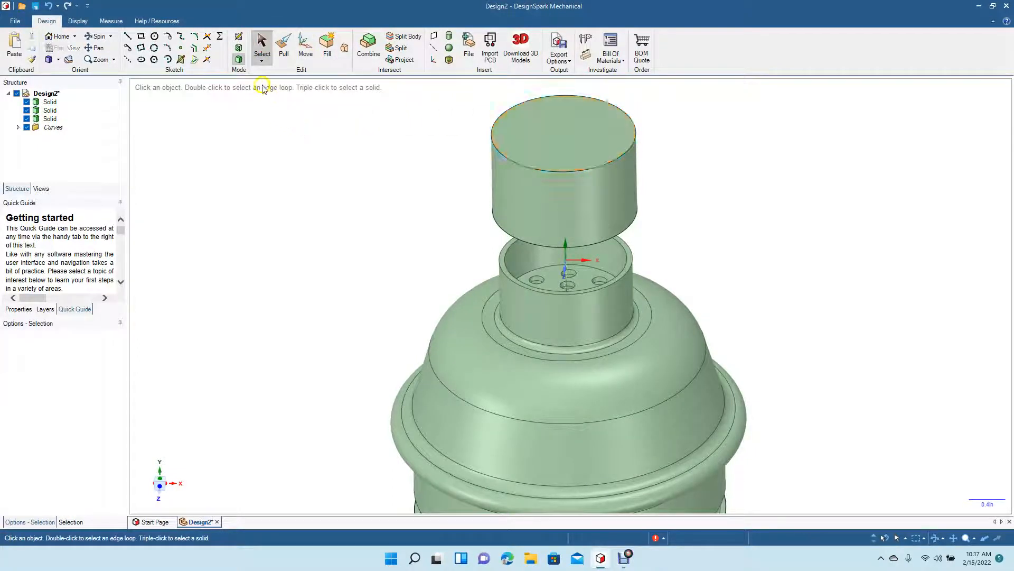
Round the top outer edge of the cap cylinder with the Pull tool.
{"action": "left_click", "coordinate": [284, 47]}
{"action": "left_click", "coordinate": [627, 165]}
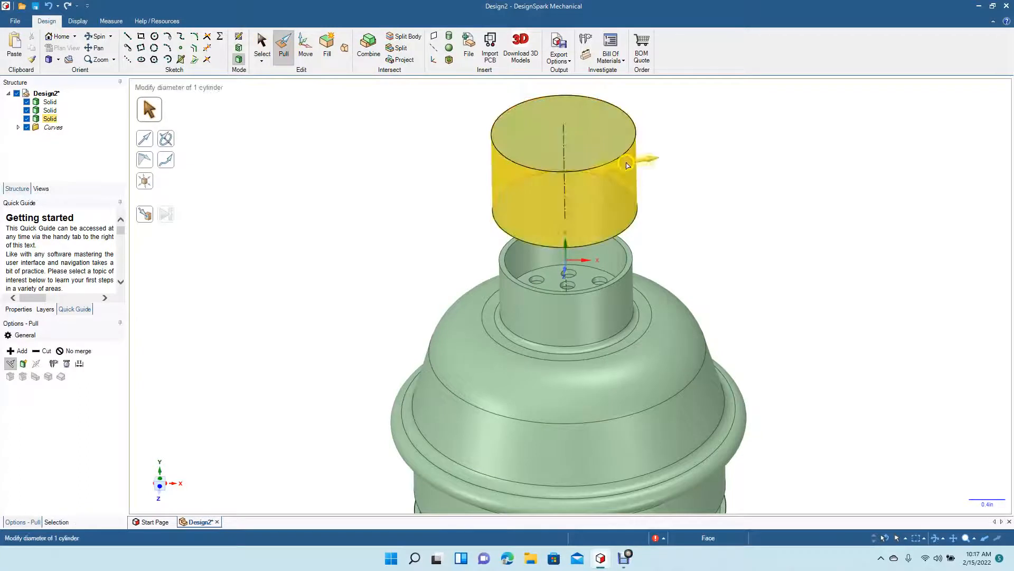
{"action": "left_click", "coordinate": [628, 160]}
{"action": "left_click_drag", "start_coordinate": [629, 159], "coordinate": [558, 186]}
{"action": "left_click", "coordinate": [264, 46]}
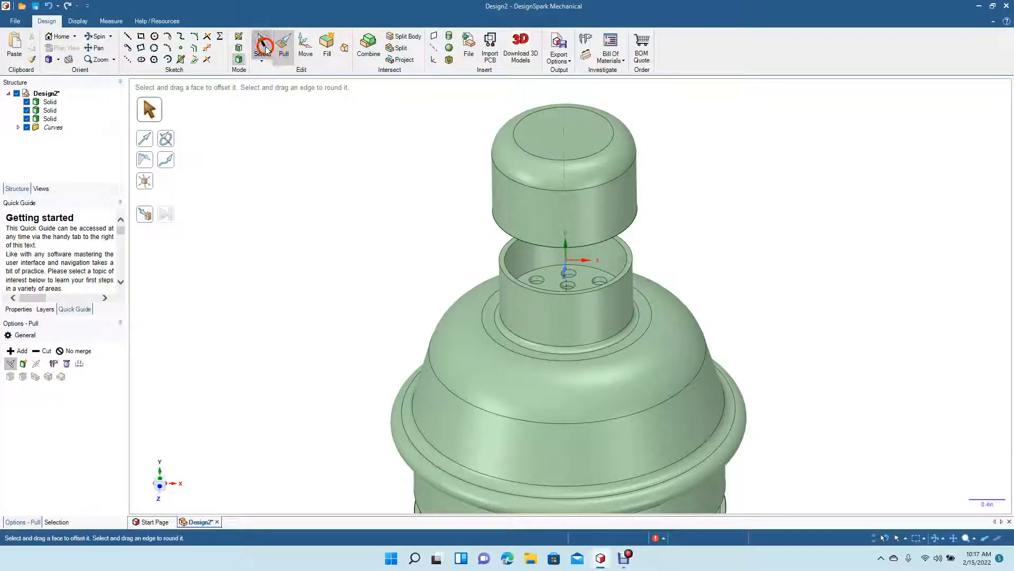
Examine the rounded cap and the whole shaker from several angles, including the cap's flat underside.
{"action": "left_click", "coordinate": [103, 36]}
{"action": "mouse_move", "coordinate": [328, 235]}
{"action": "left_mouse_down"}
{"action": "mouse_move", "coordinate": [319, 202]}
{"action": "mouse_move", "coordinate": [329, 231]}
{"action": "left_mouse_up"}
{"action": "left_click", "coordinate": [100, 48]}
{"action": "left_click_drag", "start_coordinate": [349, 293], "coordinate": [342, 213]}
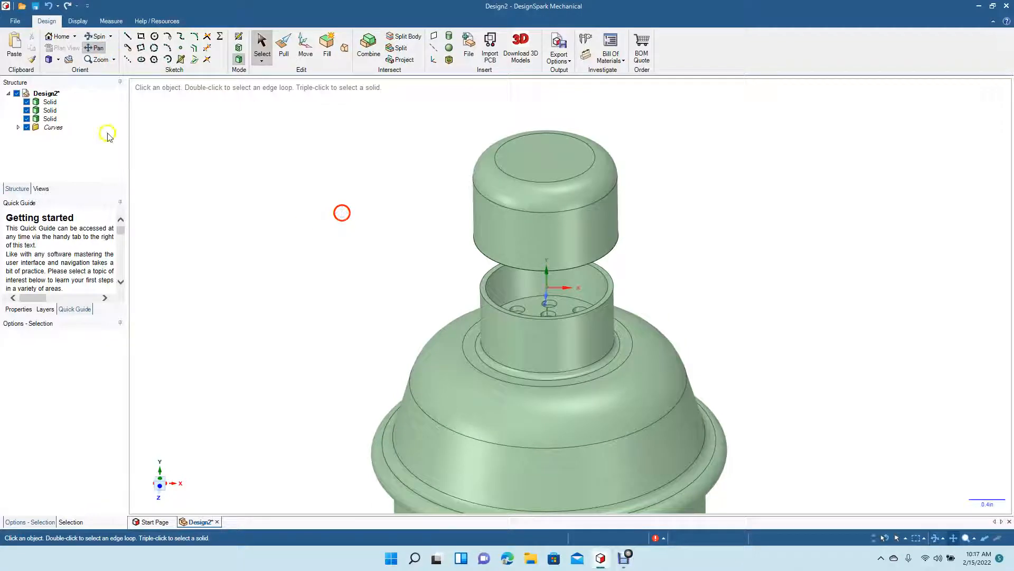
{"action": "left_click", "coordinate": [104, 36]}
{"action": "mouse_move", "coordinate": [290, 252]}
{"action": "left_mouse_down"}
{"action": "mouse_move", "coordinate": [312, 217]}
{"action": "mouse_move", "coordinate": [301, 280]}
{"action": "mouse_move", "coordinate": [269, 267]}
{"action": "mouse_move", "coordinate": [306, 245]}
{"action": "mouse_move", "coordinate": [304, 260]}
{"action": "mouse_move", "coordinate": [294, 259]}
{"action": "left_mouse_up"}
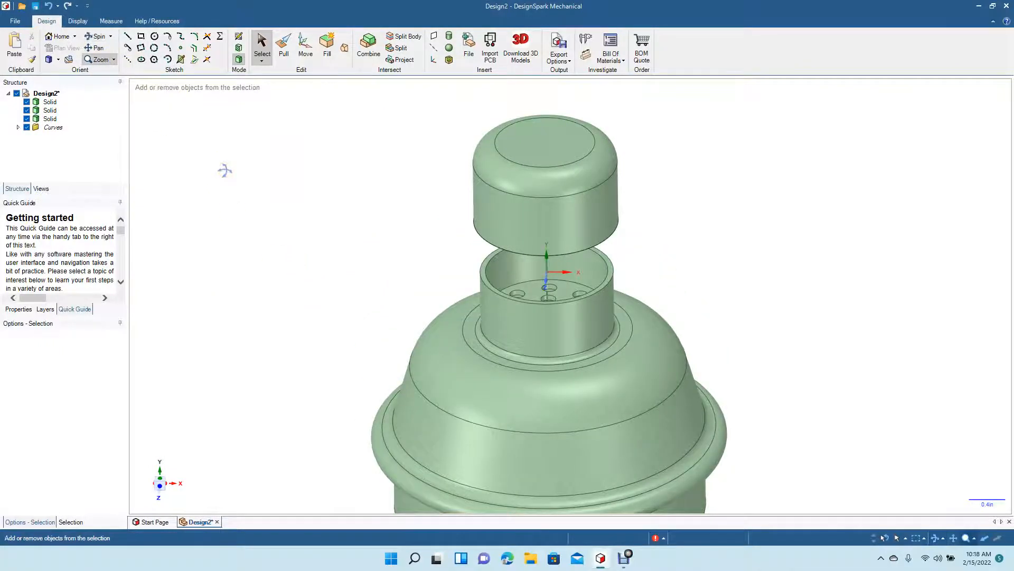
{"action": "scroll", "coordinate": [225, 170], "scroll_direction": "down", "scroll_amount": 6, "text": "ctrl"}
{"action": "scroll", "coordinate": [225, 171], "scroll_direction": "down", "scroll_amount": 1, "text": "ctrl"}
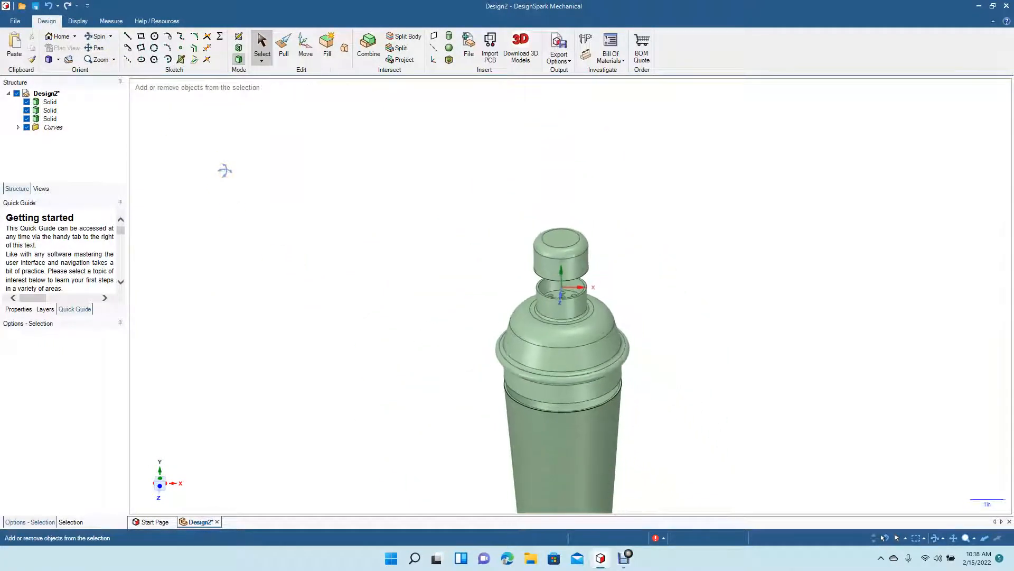
{"action": "scroll", "coordinate": [248, 172], "scroll_direction": "down", "scroll_amount": 3, "text": "ctrl"}
{"action": "left_click", "coordinate": [99, 37]}
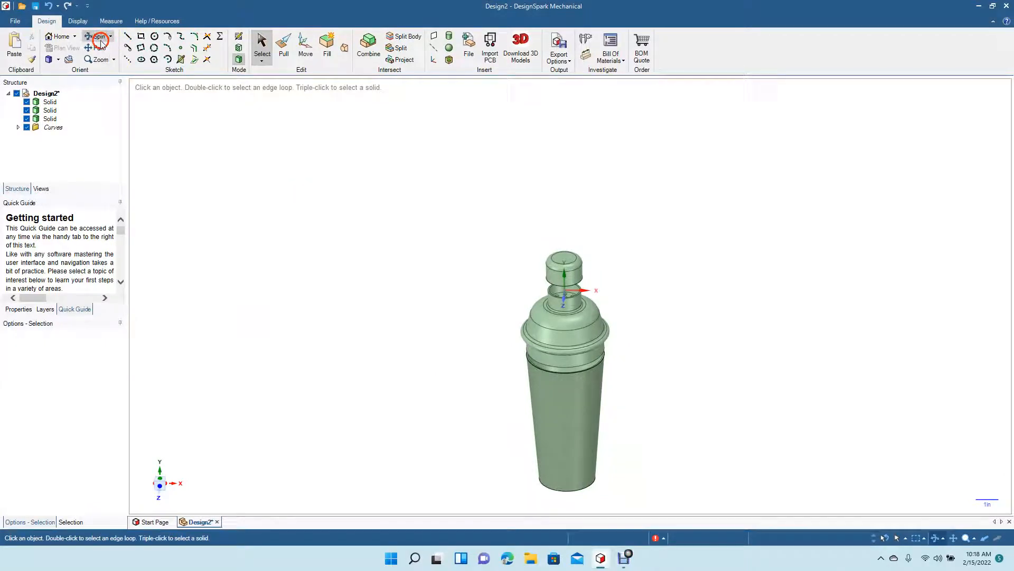
{"action": "left_click_drag", "start_coordinate": [471, 323], "coordinate": [474, 235]}
{"action": "scroll", "coordinate": [473, 233], "scroll_direction": "up", "scroll_amount": 5}
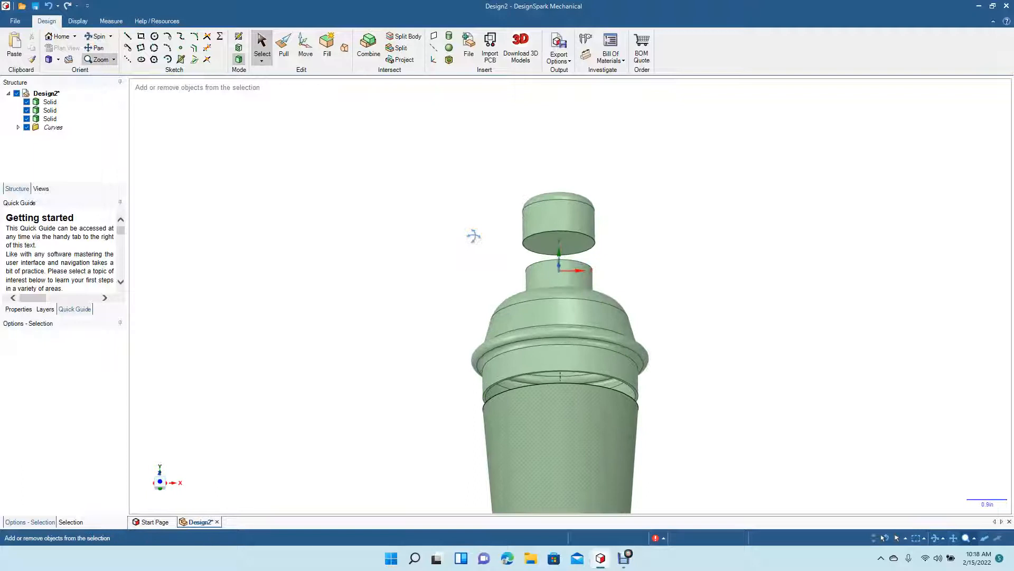
Try to shell the cap through its bottom face with a 0.625 in wall thickness, and undo that shell.
{"action": "left_click", "coordinate": [263, 50]}
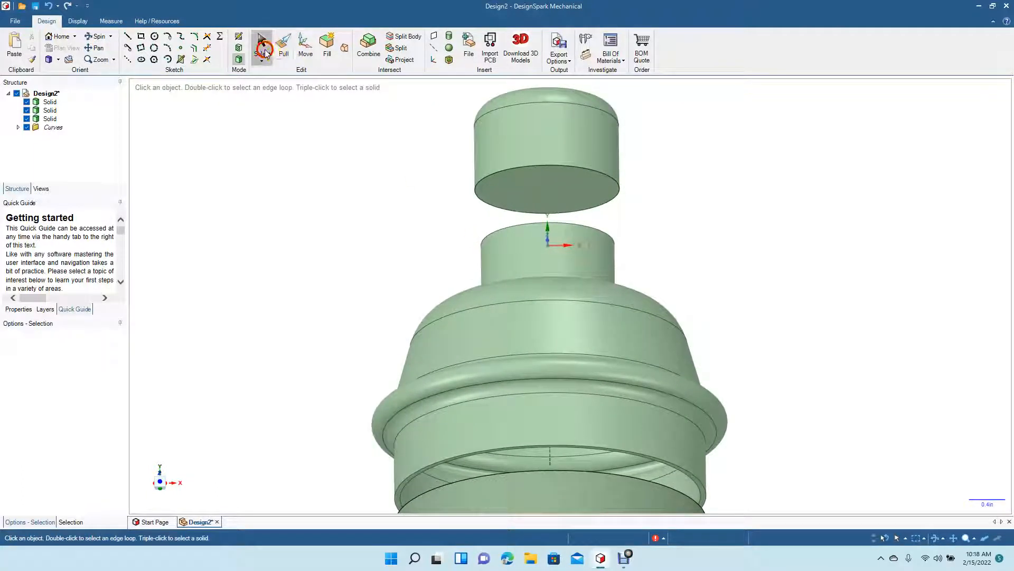
{"action": "left_click", "coordinate": [449, 60]}
{"action": "left_click", "coordinate": [519, 180]}
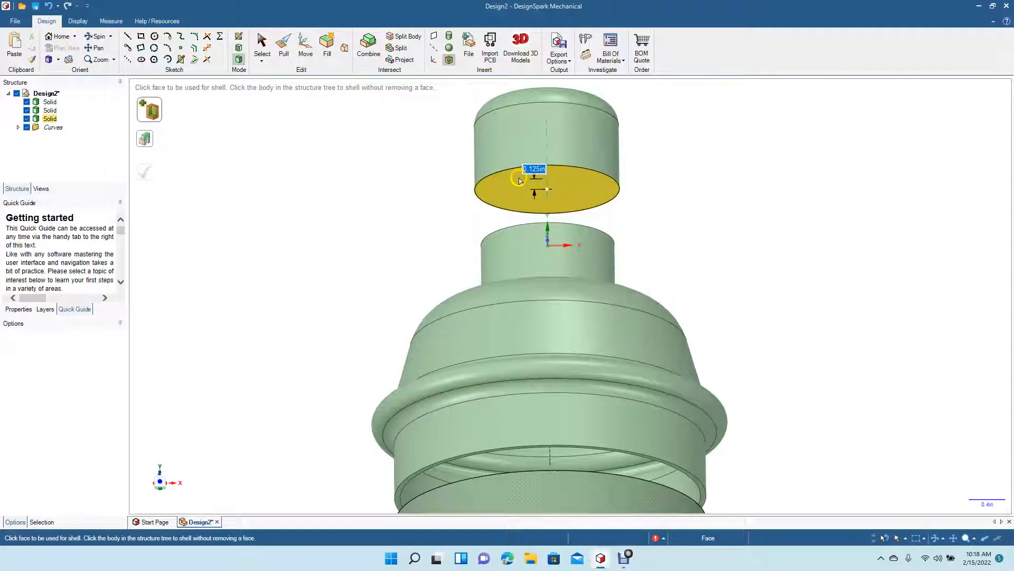
{"action": "left_click", "coordinate": [537, 169]}
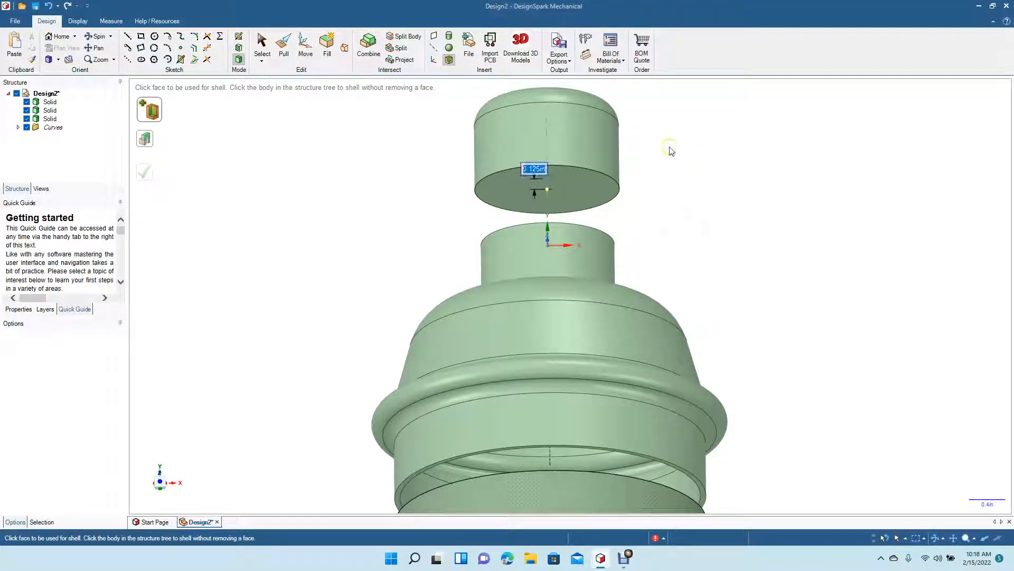
{"action": "left_click", "coordinate": [535, 169]}
{"action": "type", "text": "0.625"}
{"action": "key", "text": "Return"}
{"action": "left_click", "coordinate": [524, 175]}
{"action": "left_click", "coordinate": [519, 182]}
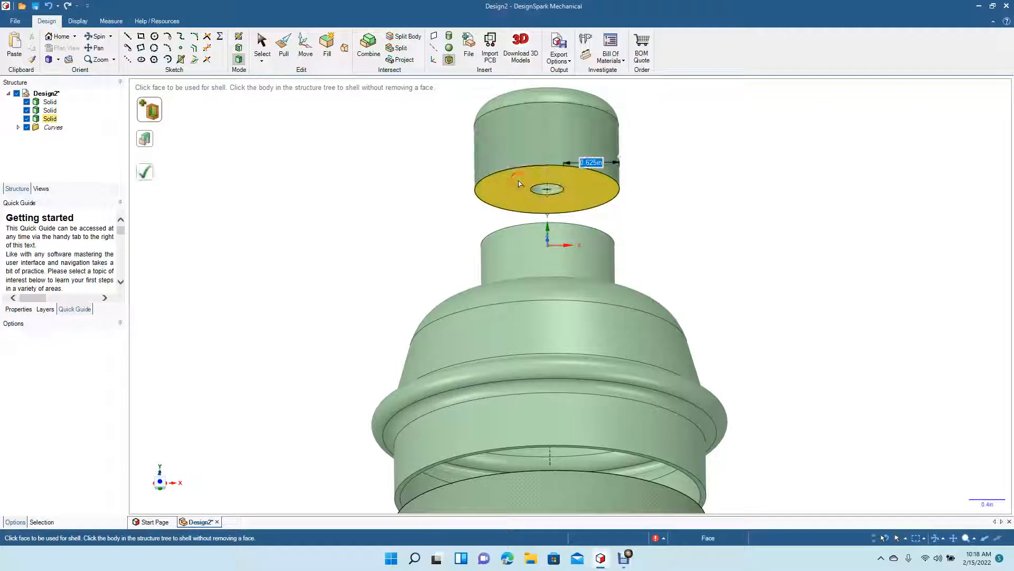
{"action": "left_click", "coordinate": [543, 194]}
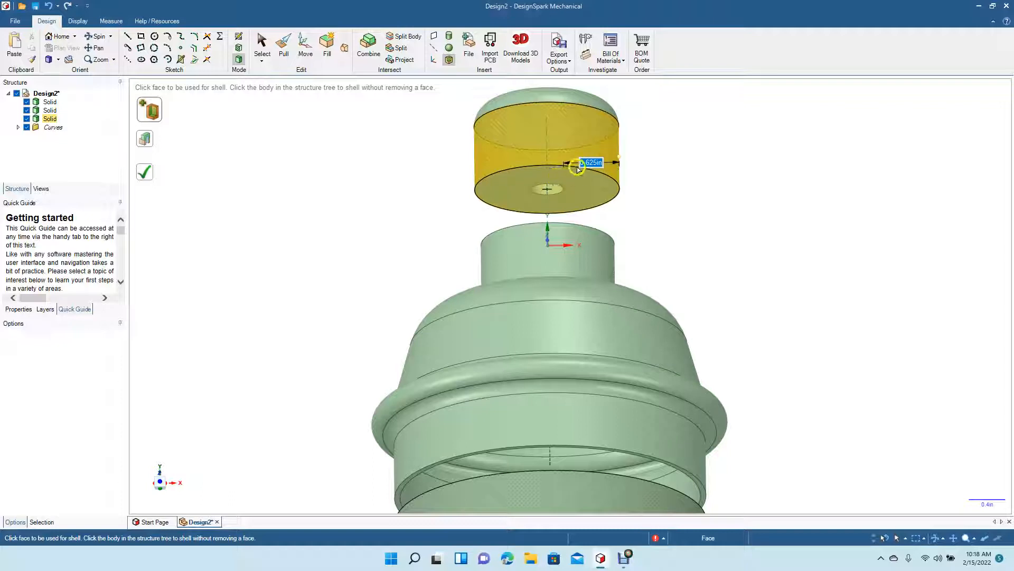
{"action": "left_click", "coordinate": [257, 42]}
{"action": "left_click", "coordinate": [318, 149]}
{"action": "key", "text": "ctrl+z"}
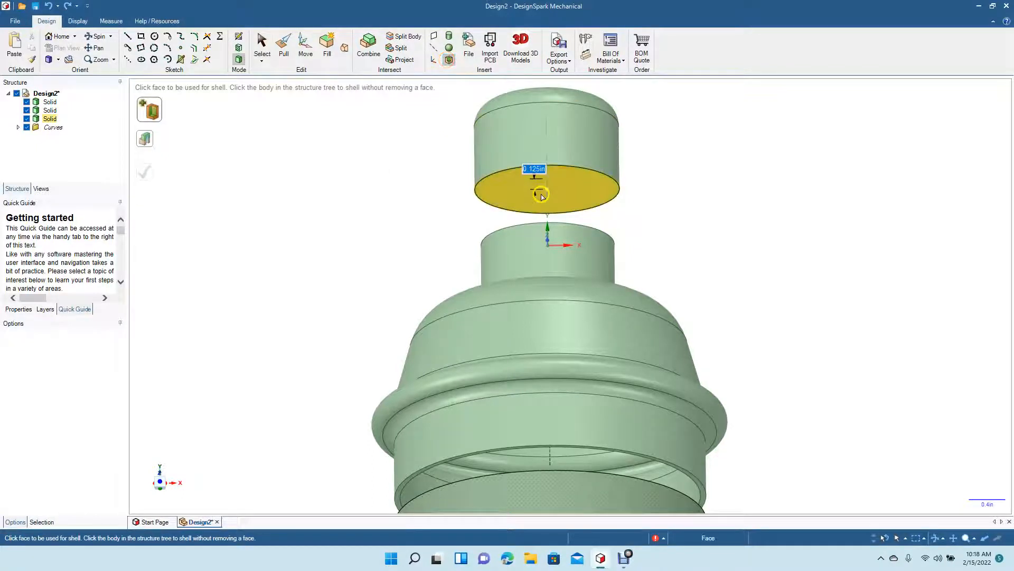
Try shelling the cap through its bottom face at 0.125 in, and change the wall thickness to 0.625 in.
{"action": "left_click", "coordinate": [580, 188]}
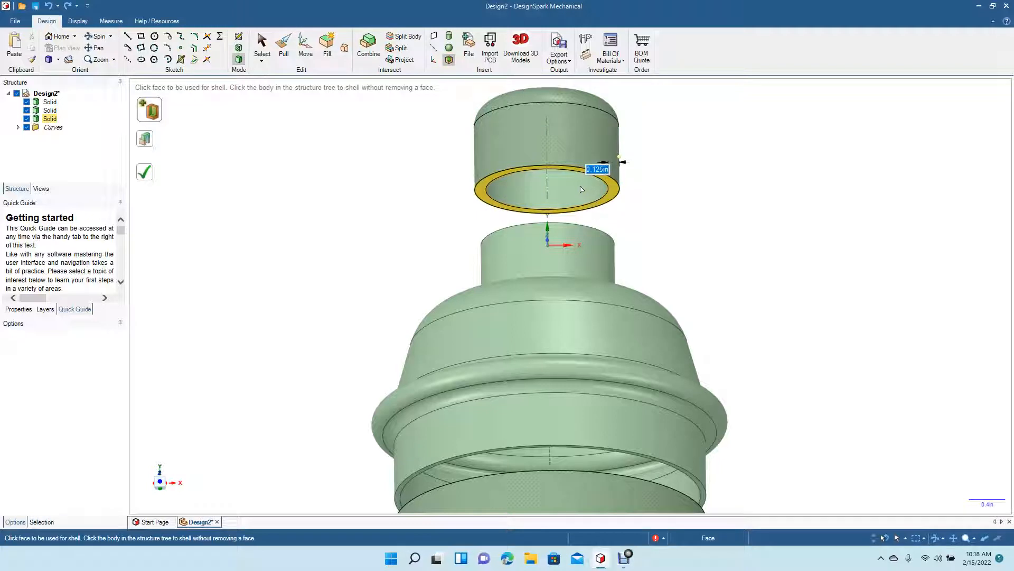
{"action": "type", "text": "0"}
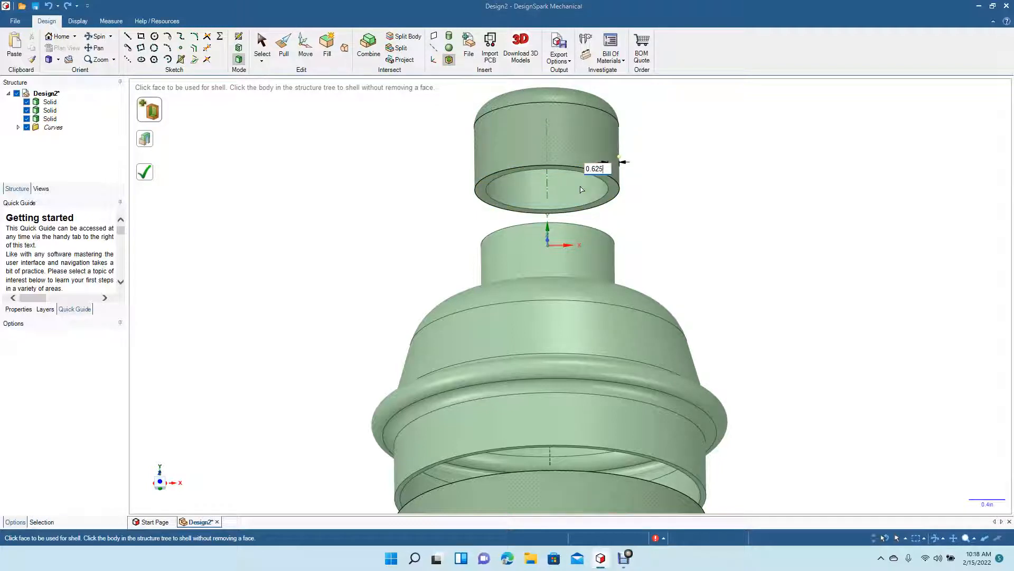
{"action": "key", "text": "Return"}
{"action": "left_click", "coordinate": [581, 189]}
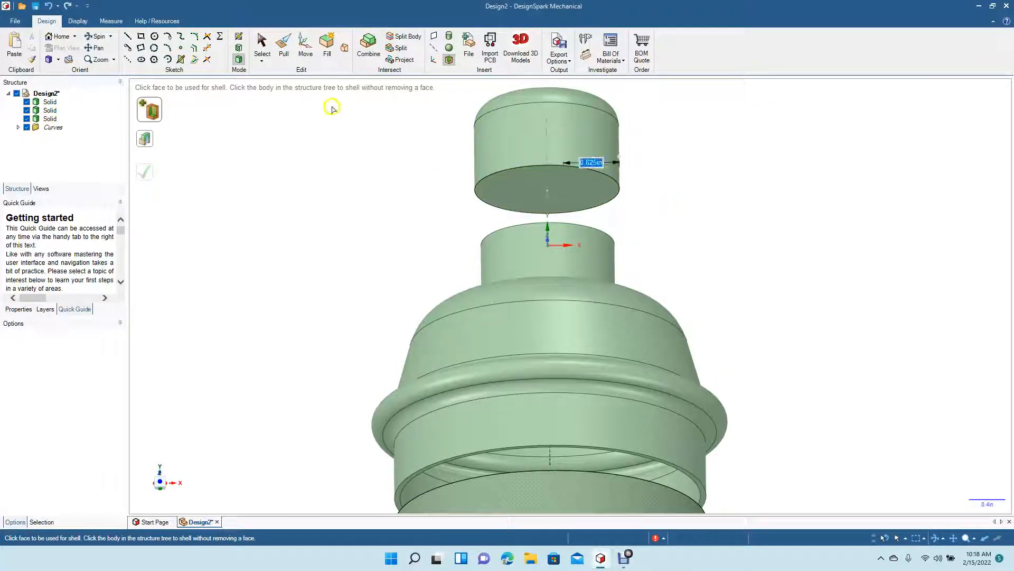
{"action": "left_click", "coordinate": [261, 43]}
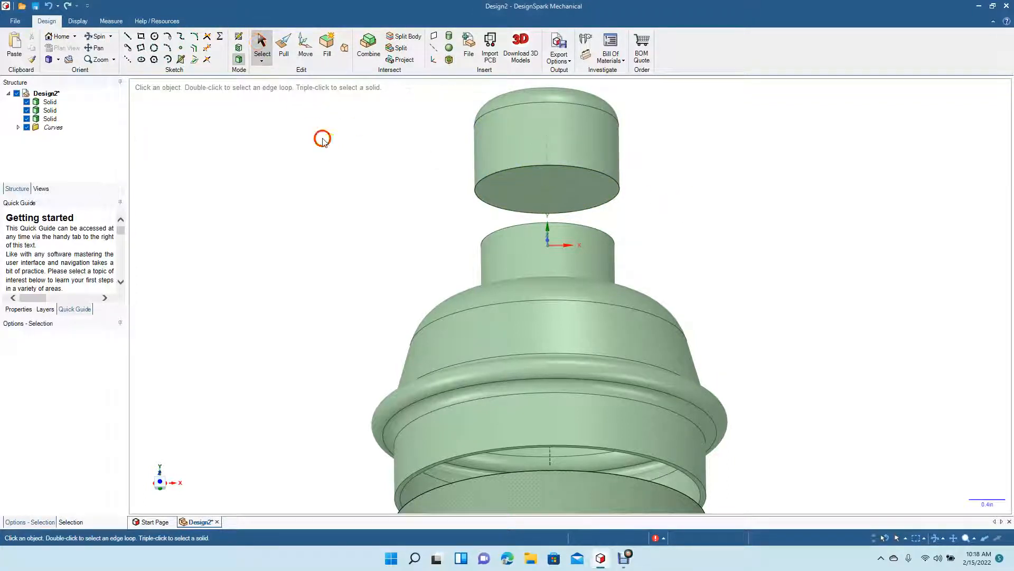
{"action": "left_click", "coordinate": [500, 190]}
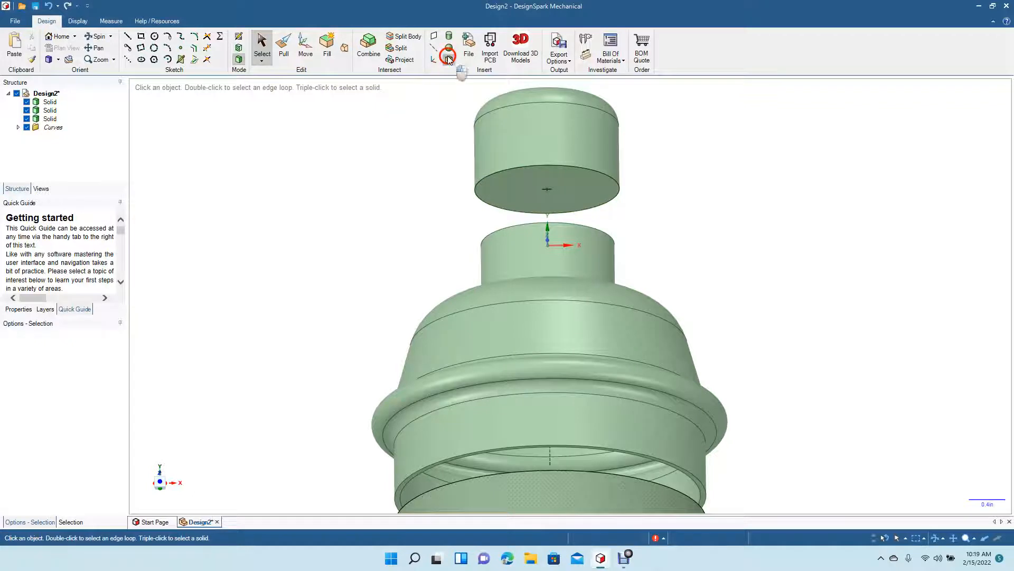
Try to shell the cap through its flat bottom face with a 0.625 in wall thickness.
{"action": "left_click", "coordinate": [448, 58]}
{"action": "left_click", "coordinate": [517, 197]}
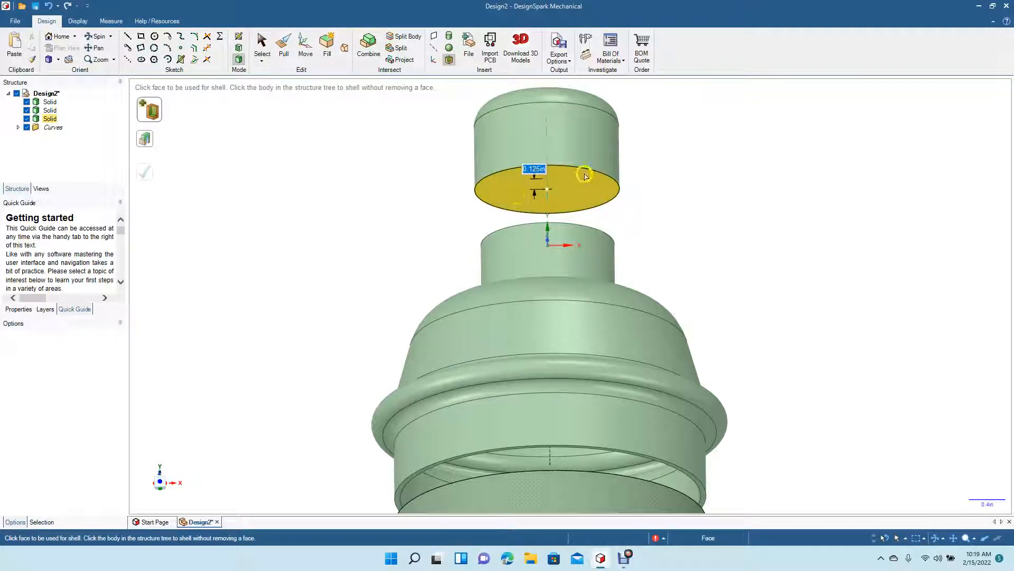
{"action": "type", "text": "0"}
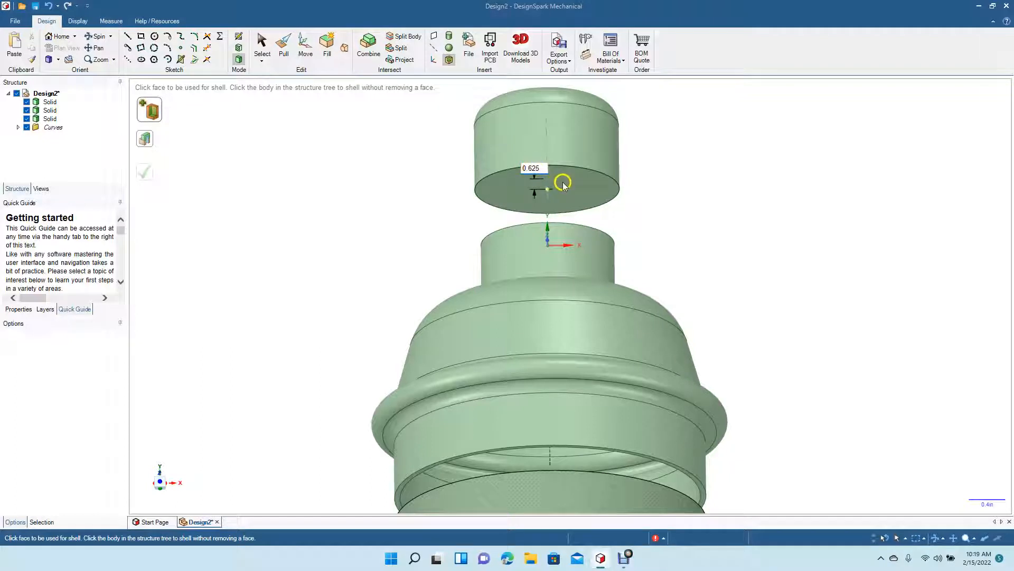
{"action": "left_click", "coordinate": [584, 182]}
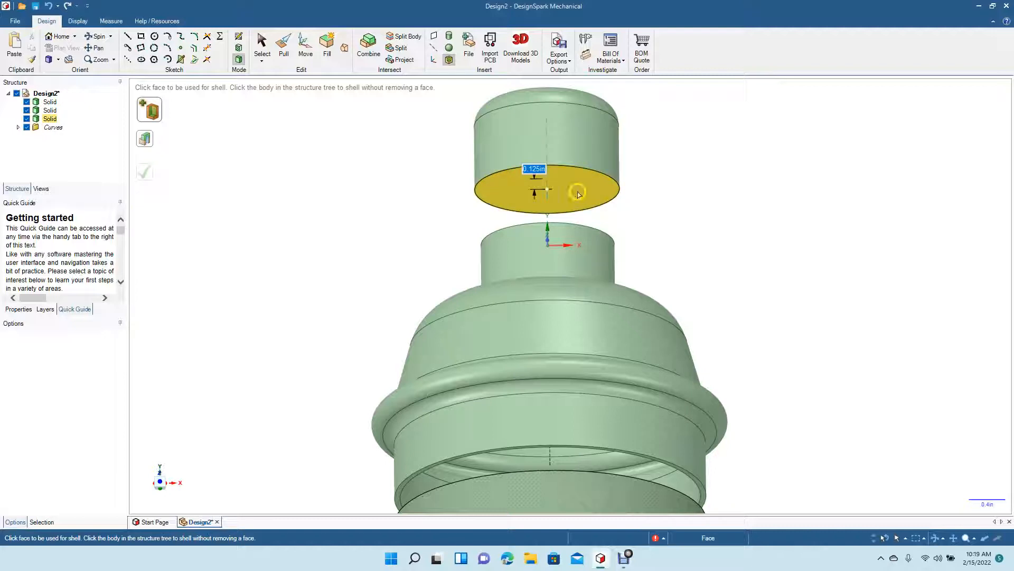
{"action": "type", "text": "0"}
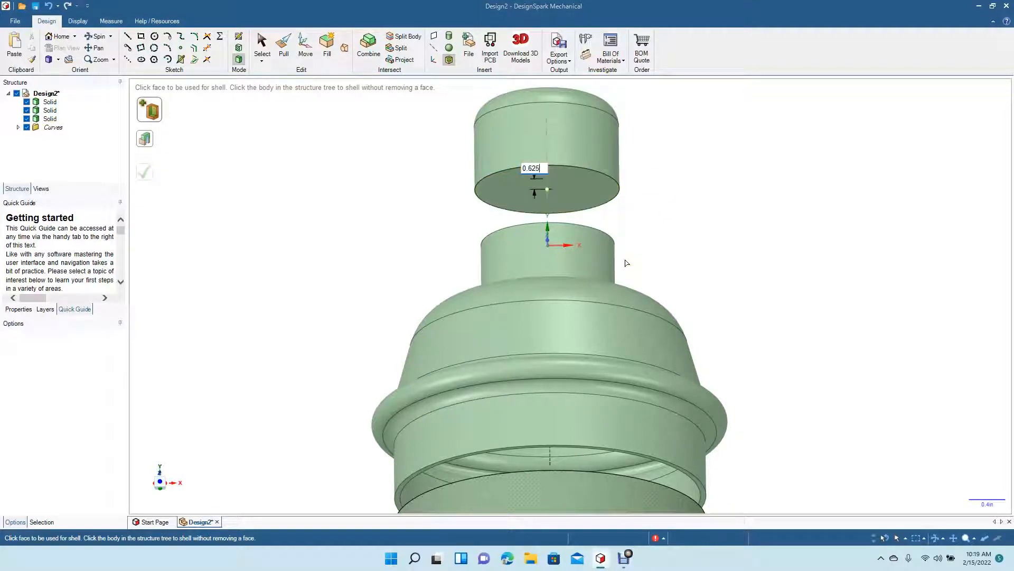
{"action": "key", "text": "Escape"}
{"action": "left_click", "coordinate": [566, 203]}
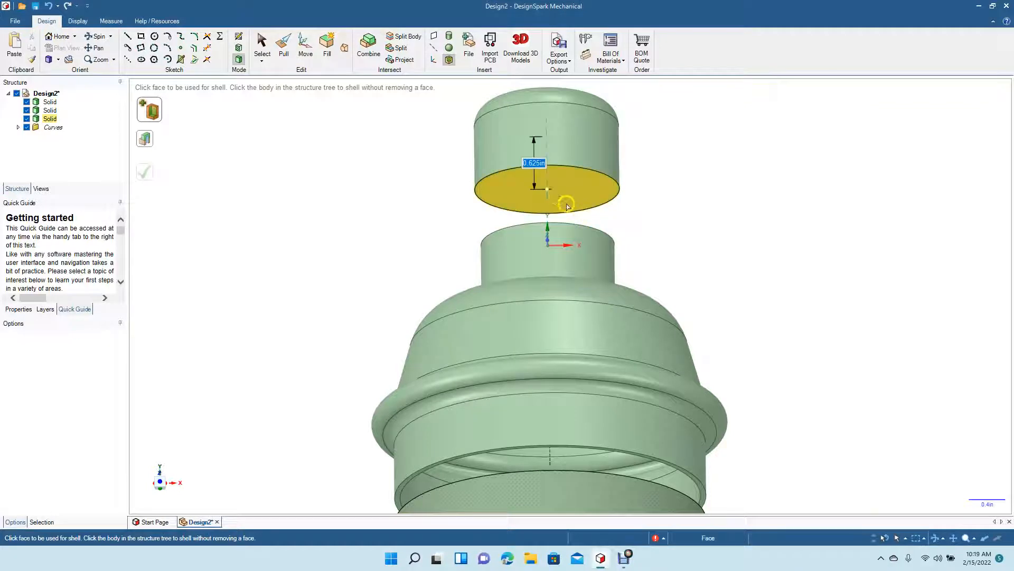
{"action": "left_click", "coordinate": [561, 199]}
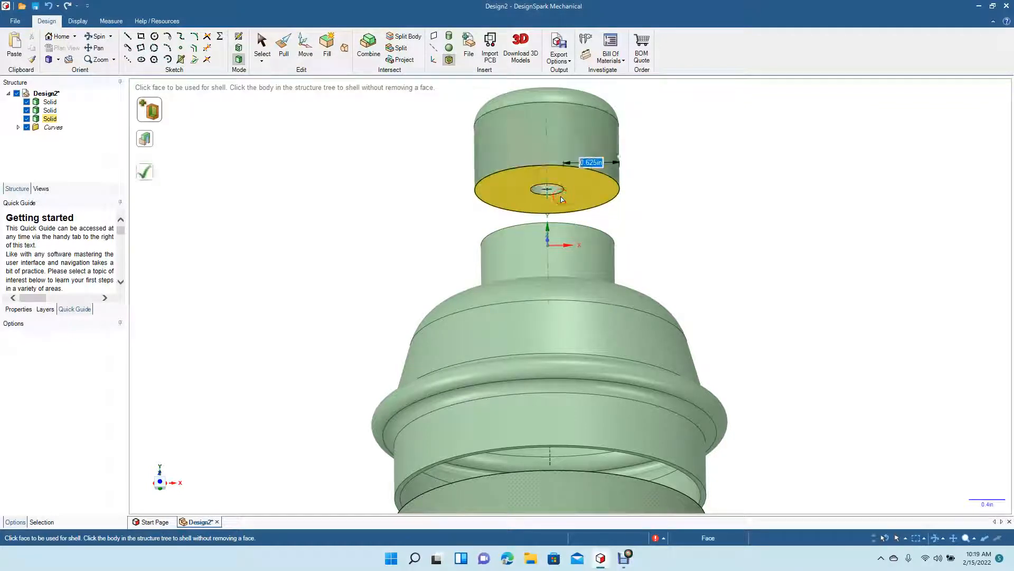
{"action": "left_click", "coordinate": [697, 179]}
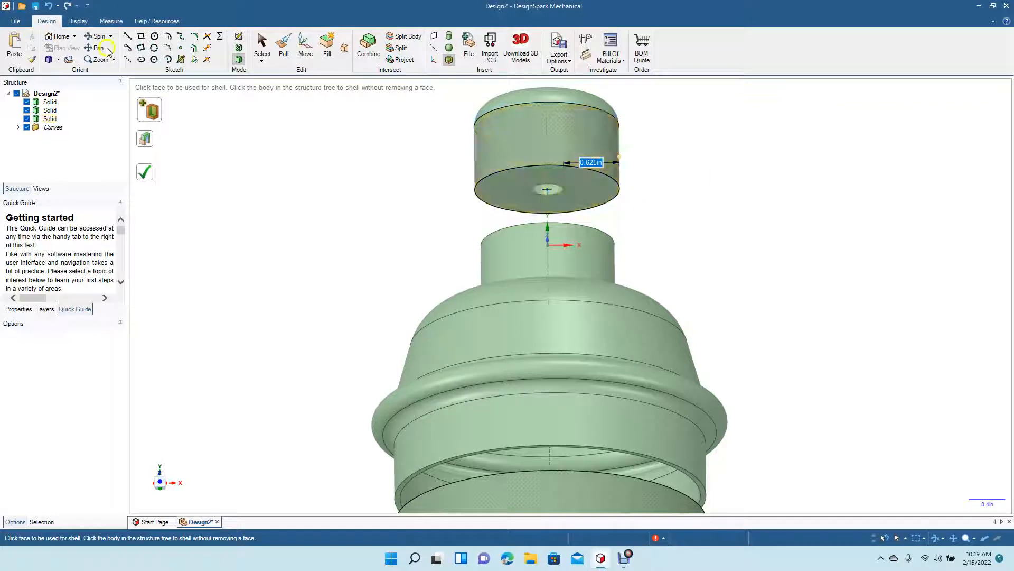
Inspect the opening in the cap's underside and undo the shell.
{"action": "left_click", "coordinate": [96, 35]}
{"action": "left_click_drag", "start_coordinate": [263, 213], "coordinate": [503, 211]}
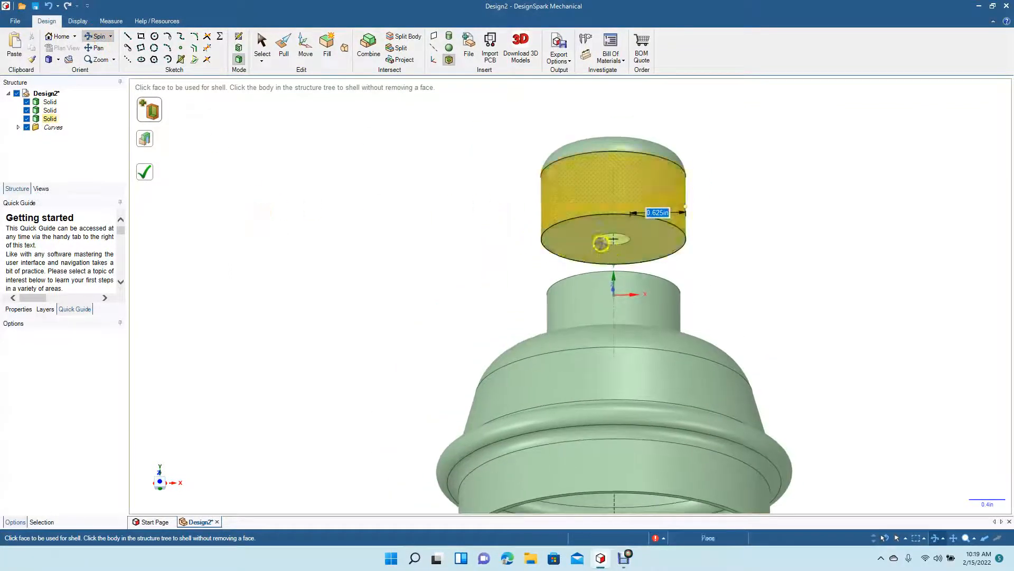
{"action": "left_click", "coordinate": [260, 46]}
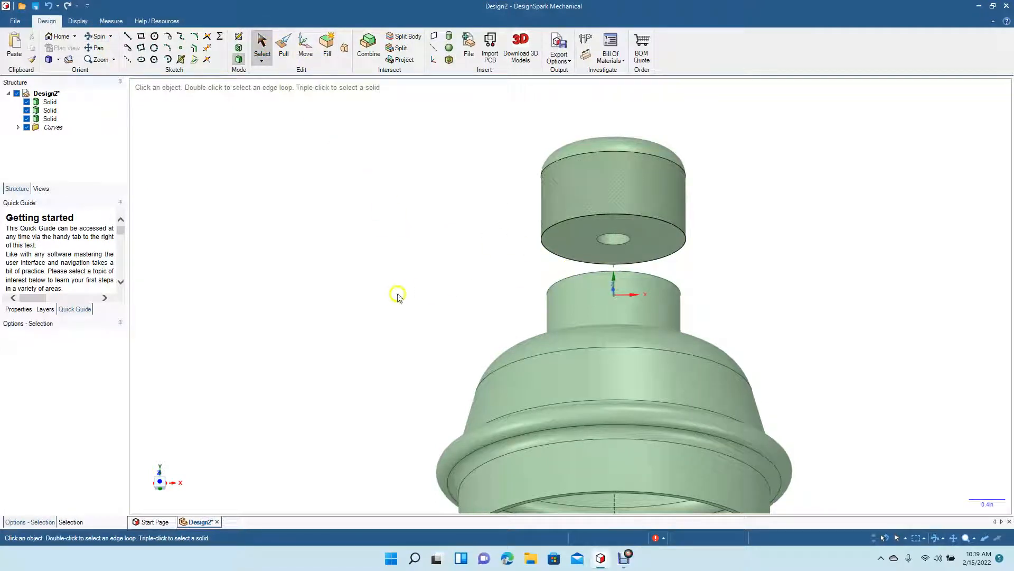
{"action": "key", "text": "ctrl+z"}
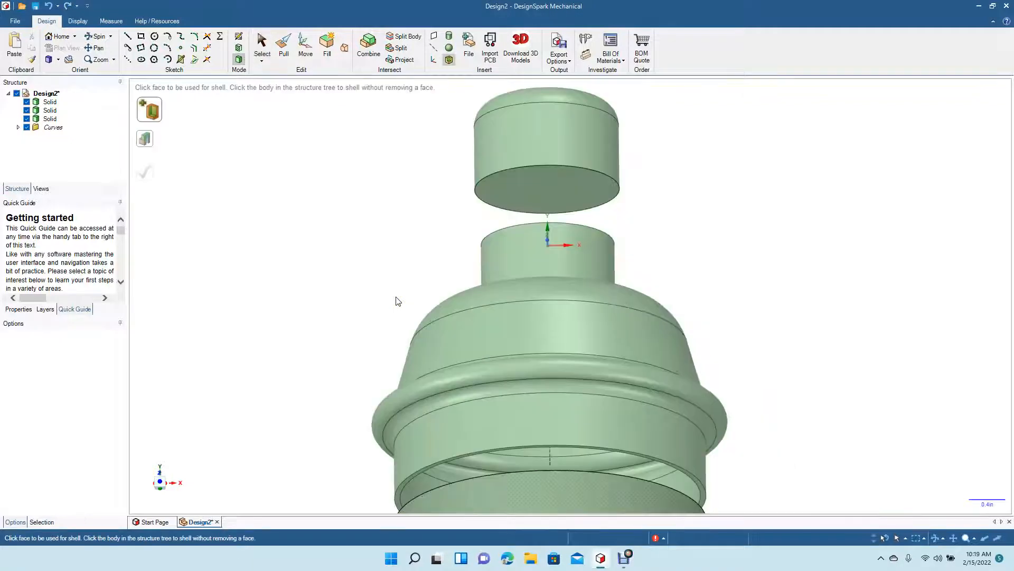
Examine the solid cap and the open lid neck from below and above.
{"action": "left_click", "coordinate": [96, 35]}
{"action": "mouse_move", "coordinate": [387, 210]}
{"action": "left_mouse_down"}
{"action": "mouse_move", "coordinate": [385, 228]}
{"action": "mouse_move", "coordinate": [389, 203]}
{"action": "left_mouse_up"}
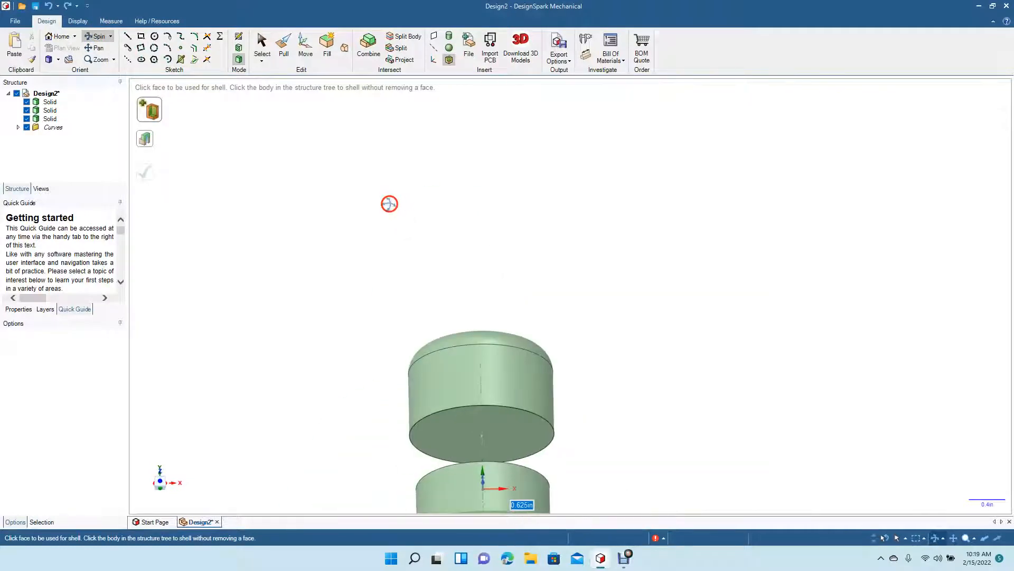
{"action": "scroll", "coordinate": [389, 204], "scroll_direction": "down", "scroll_amount": 5}
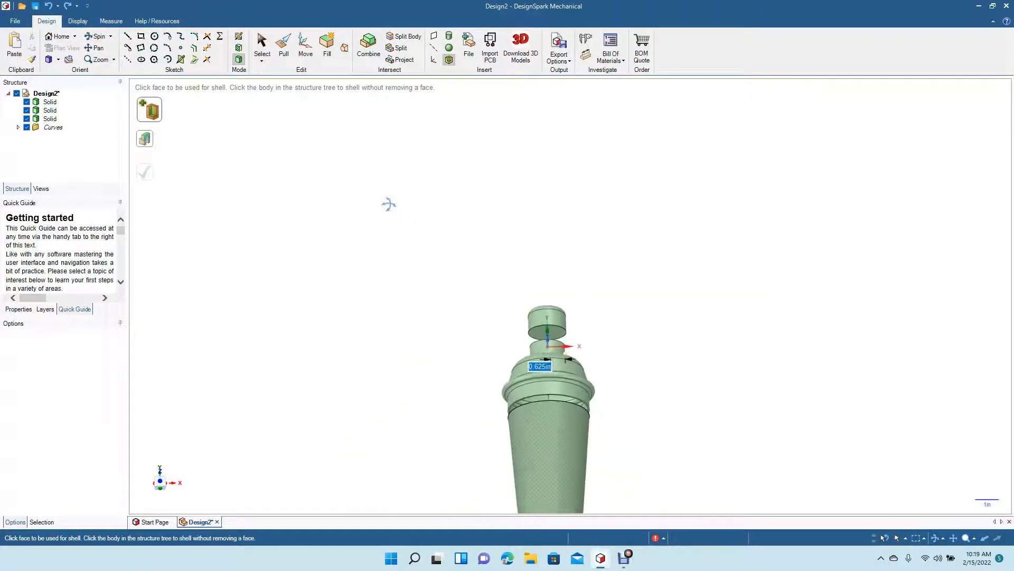
{"action": "left_click", "coordinate": [97, 36]}
{"action": "left_click_drag", "start_coordinate": [444, 317], "coordinate": [453, 404]}
{"action": "scroll", "coordinate": [453, 403], "scroll_direction": "up", "scroll_amount": 5}
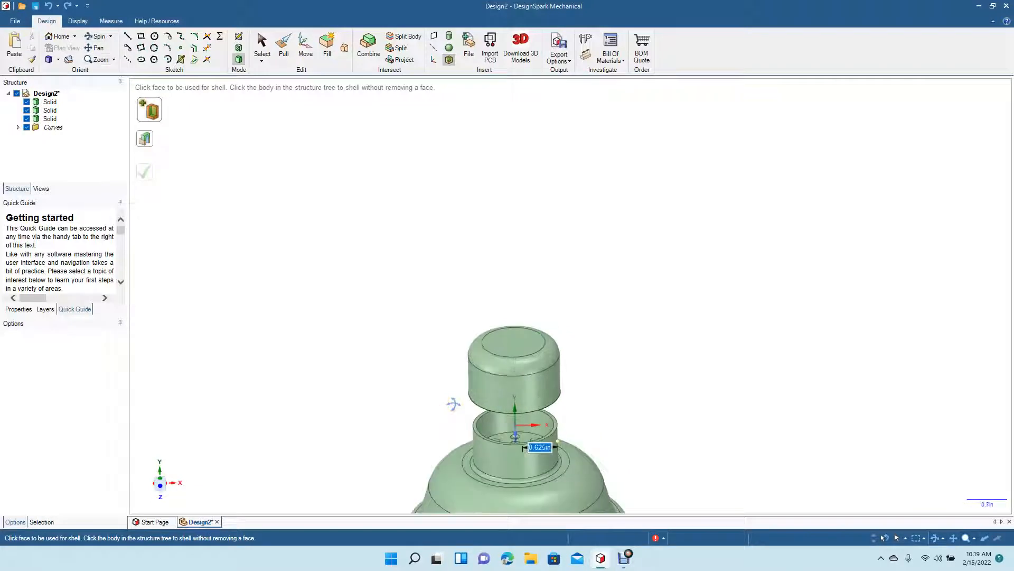
{"action": "left_click", "coordinate": [95, 47]}
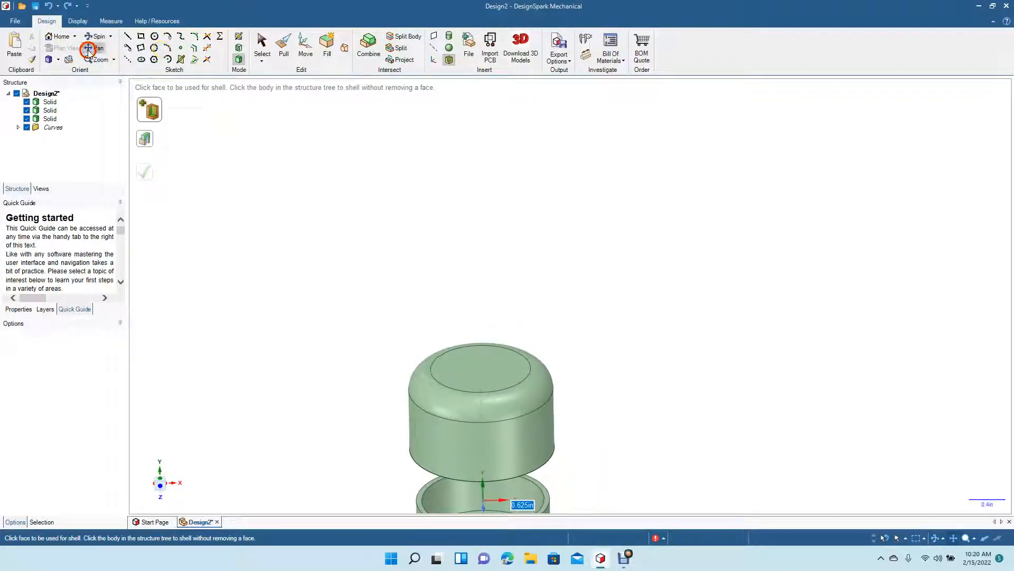
{"action": "left_click_drag", "start_coordinate": [202, 219], "coordinate": [300, 72]}
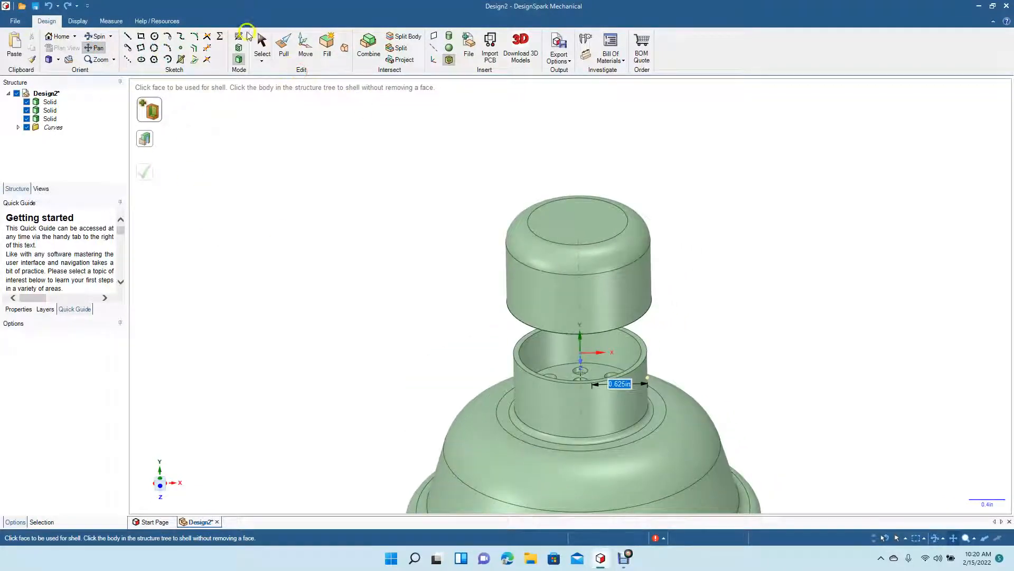
{"action": "left_click", "coordinate": [262, 45]}
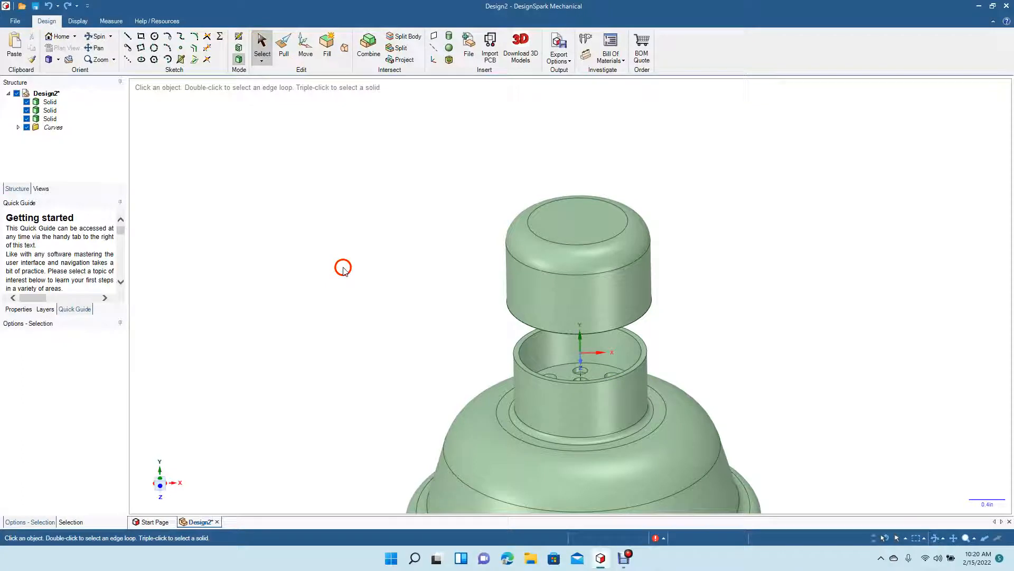
Dimension the inner diameter of the lid neck's top rim, and undo that dimension.
{"action": "left_click", "coordinate": [522, 354]}
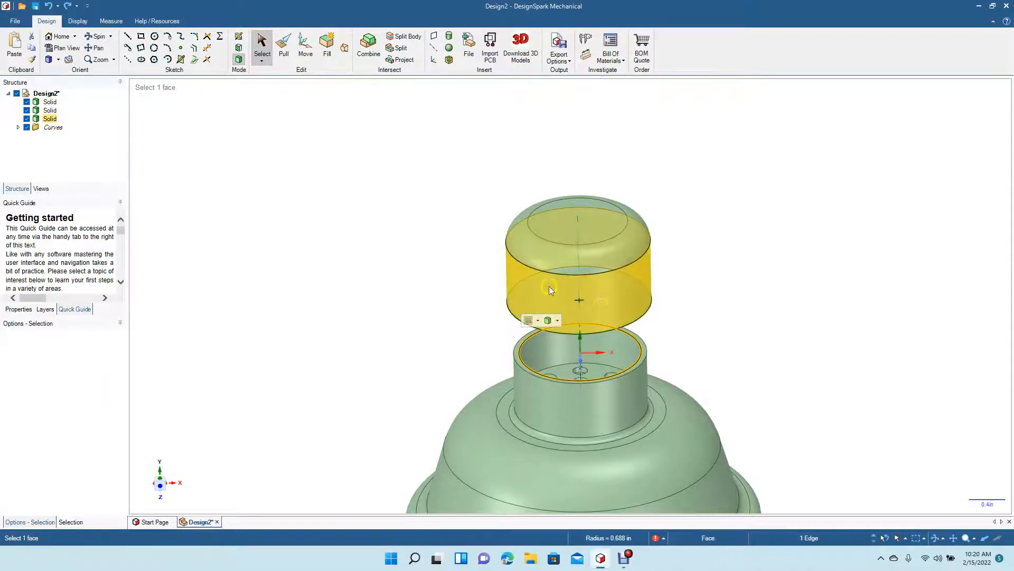
{"action": "left_click", "coordinate": [585, 54]}
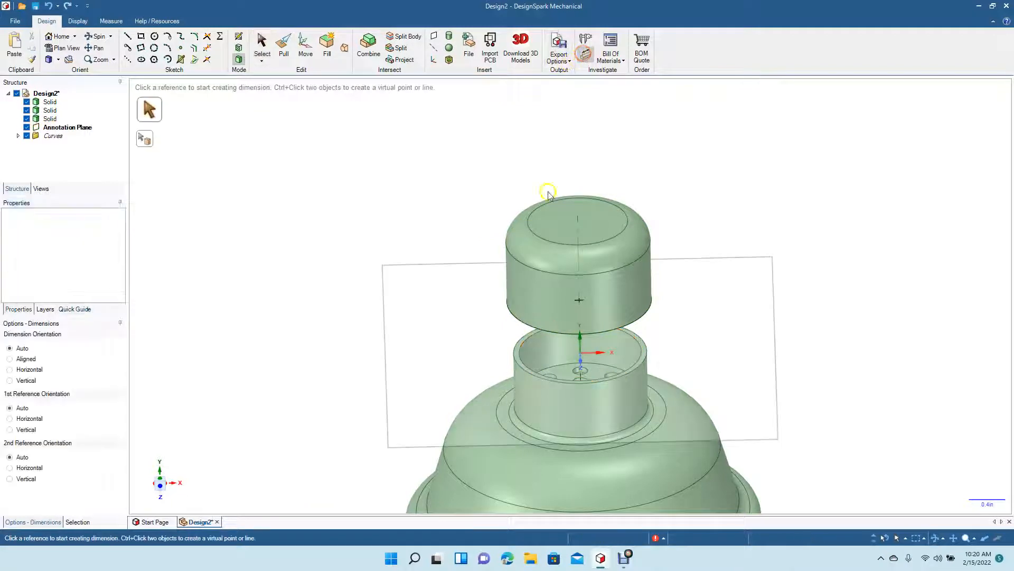
{"action": "left_click", "coordinate": [522, 361]}
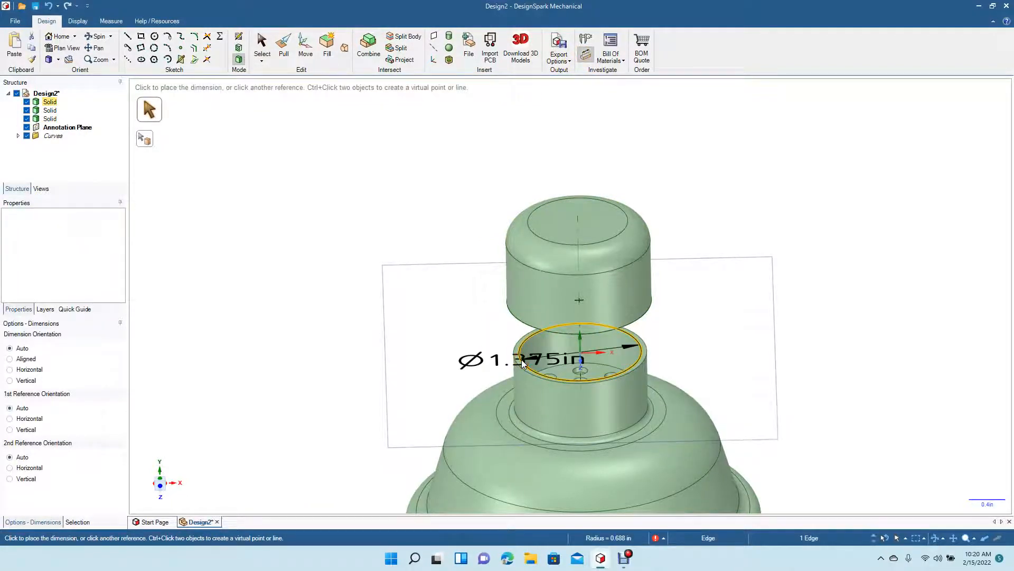
{"action": "left_click", "coordinate": [528, 367]}
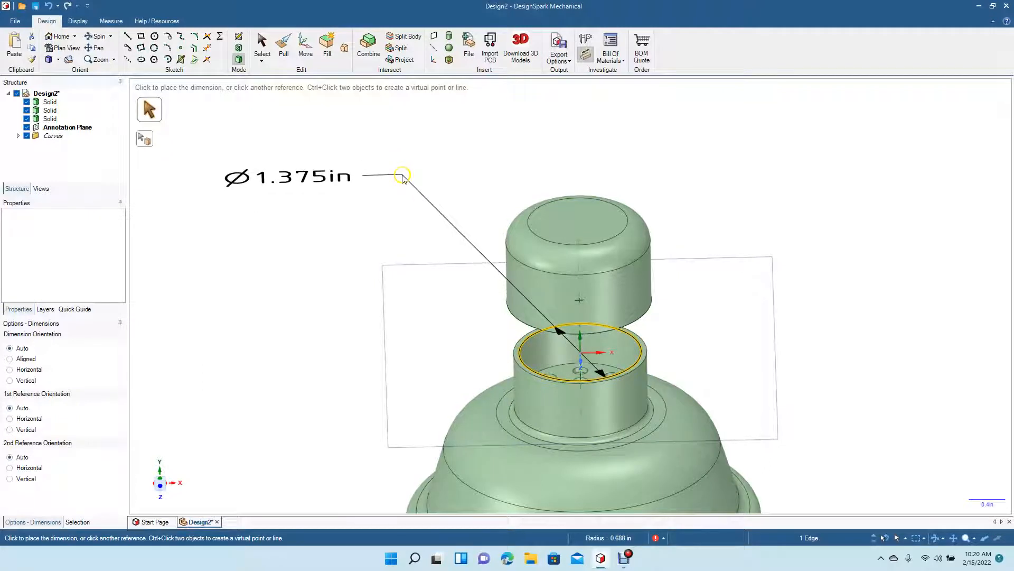
{"action": "left_click", "coordinate": [403, 178]}
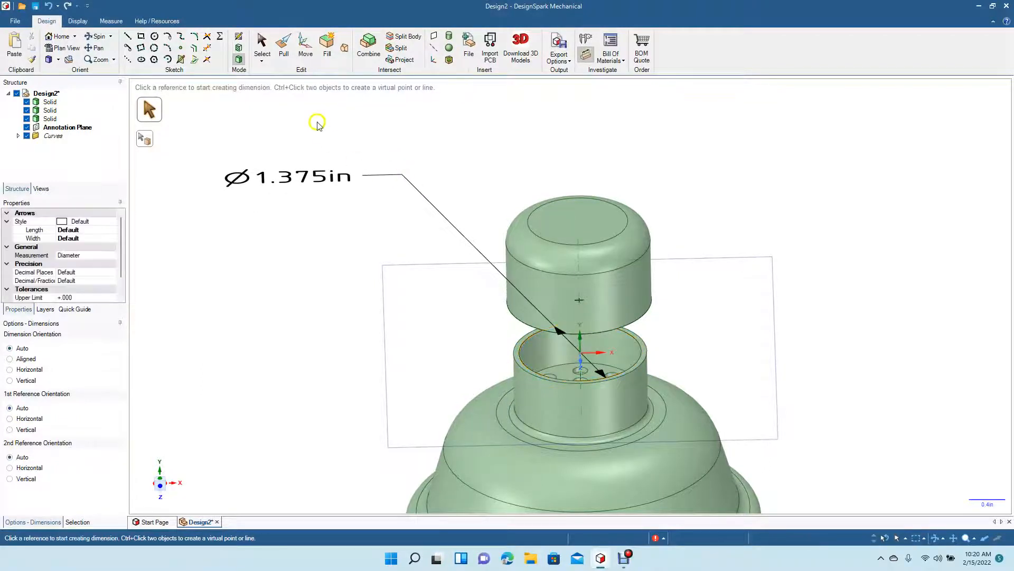
{"action": "left_click", "coordinate": [263, 46]}
{"action": "key", "text": "ctrl+z"}
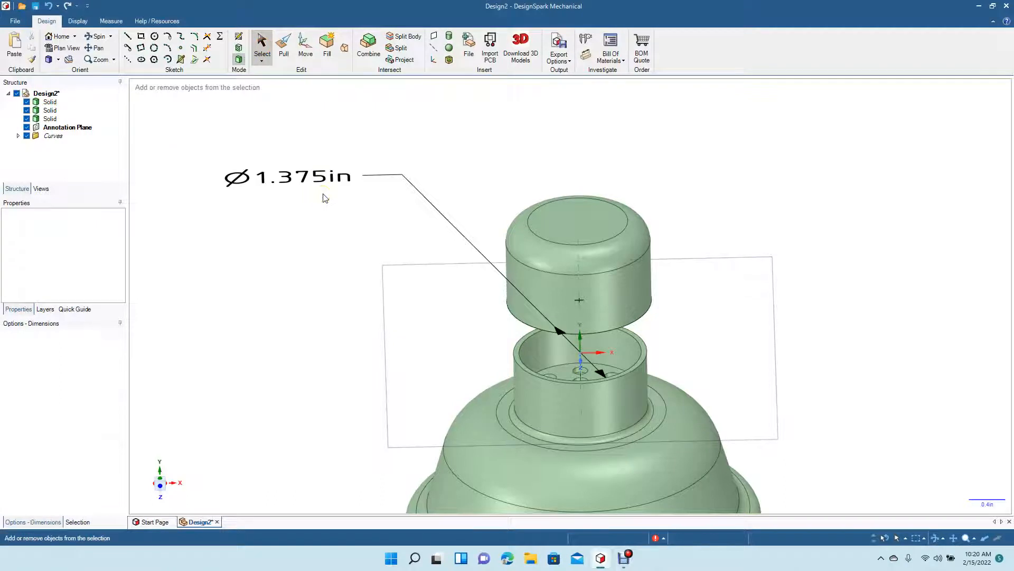
Examine the shaker from below and view the cap's flat bottom face straight on.
{"action": "left_click", "coordinate": [97, 36]}
{"action": "mouse_move", "coordinate": [361, 275]}
{"action": "left_mouse_down"}
{"action": "mouse_move", "coordinate": [363, 244]}
{"action": "mouse_move", "coordinate": [362, 285]}
{"action": "left_mouse_up"}
{"action": "scroll", "coordinate": [363, 285], "scroll_direction": "down", "scroll_amount": 10}
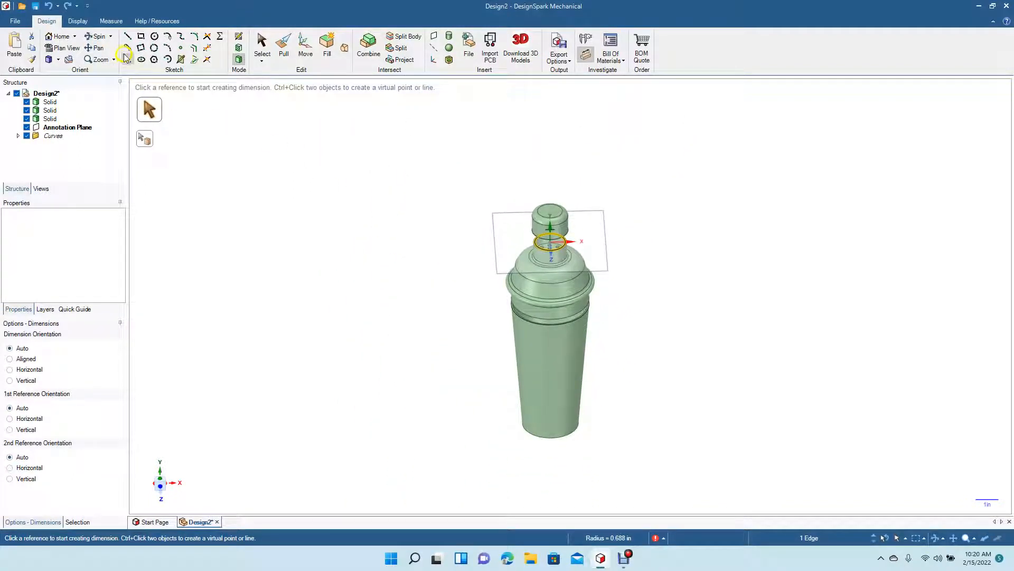
{"action": "left_click", "coordinate": [97, 36]}
{"action": "left_click_drag", "start_coordinate": [338, 276], "coordinate": [337, 161]}
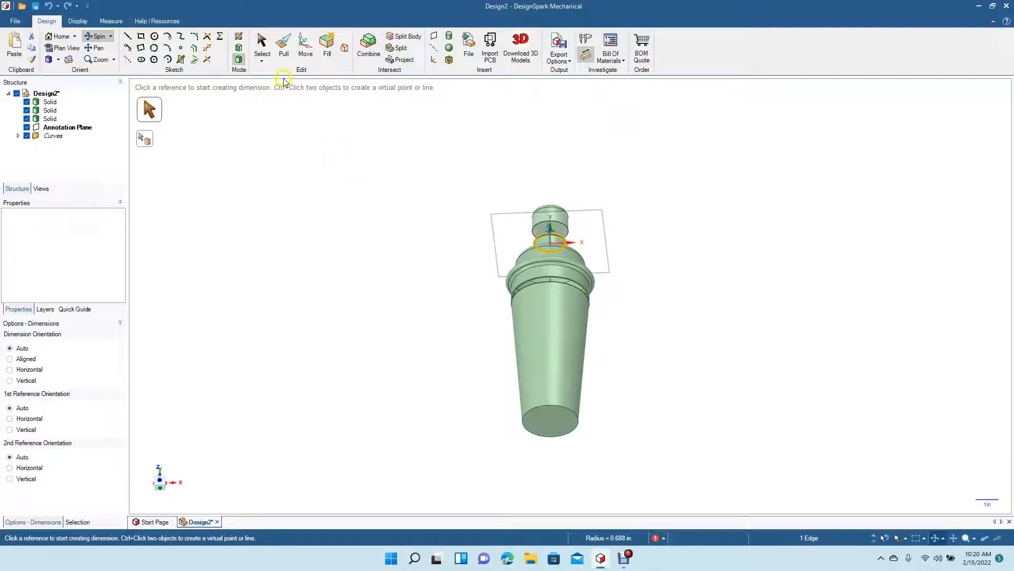
{"action": "left_click", "coordinate": [261, 47]}
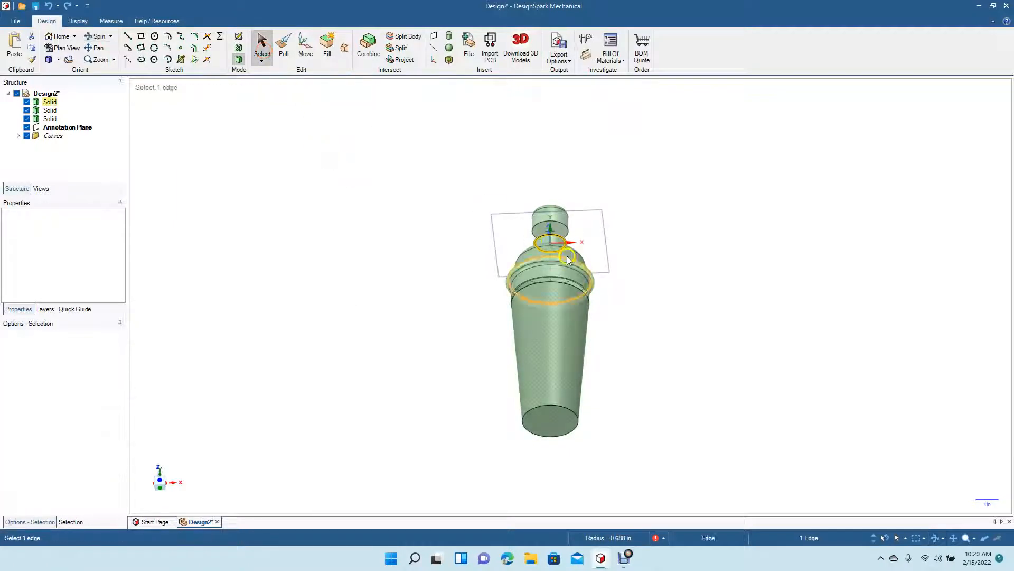
{"action": "left_click", "coordinate": [547, 227]}
{"action": "left_click", "coordinate": [73, 50]}
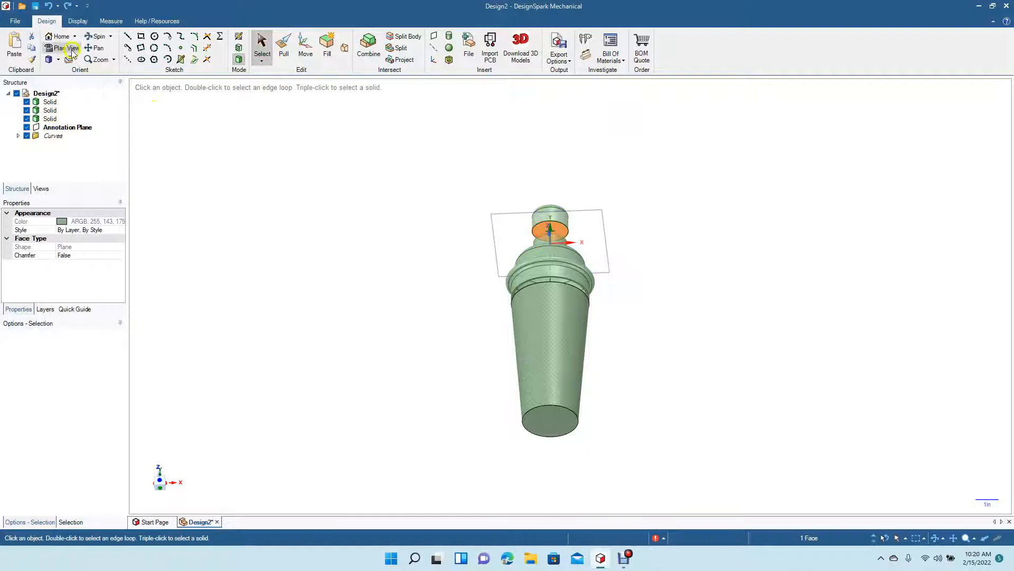
{"action": "left_click", "coordinate": [303, 163]}
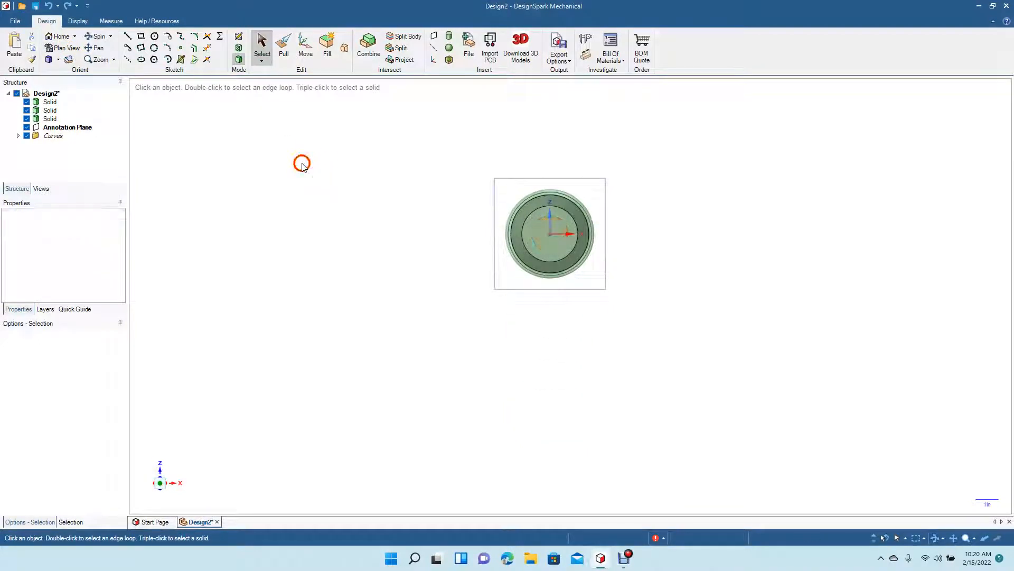
Move the whole cap body 7 in sideways in the negative X direction, clear of the shaker.
{"action": "left_click", "coordinate": [97, 47]}
{"action": "left_click_drag", "start_coordinate": [371, 190], "coordinate": [364, 321]}
{"action": "left_click", "coordinate": [98, 36]}
{"action": "left_click_drag", "start_coordinate": [331, 237], "coordinate": [332, 368]}
{"action": "key", "text": "Escape"}
{"action": "left_click_drag", "start_coordinate": [515, 219], "coordinate": [573, 275]}
{"action": "left_click", "coordinate": [302, 46]}
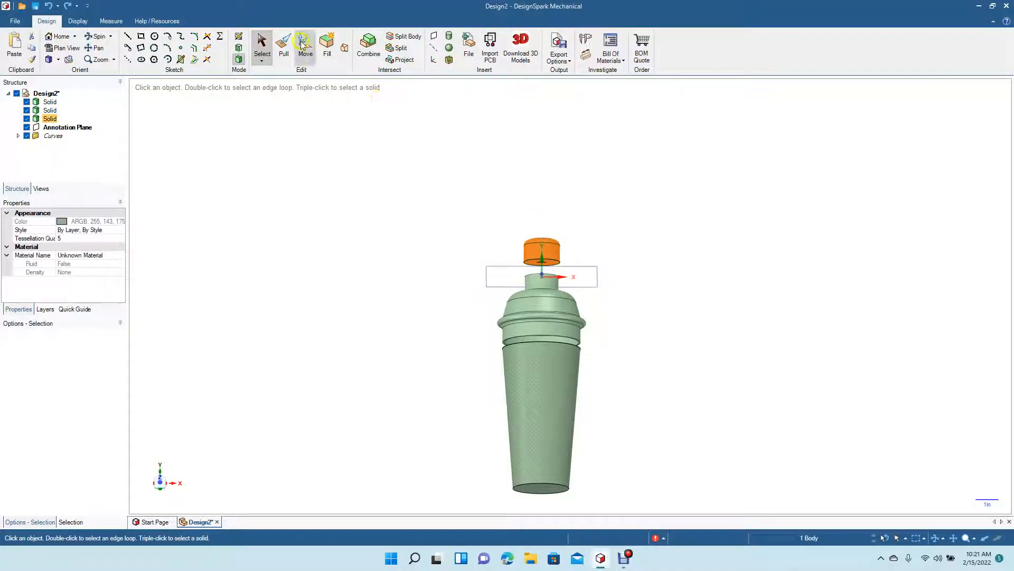
{"action": "left_click", "coordinate": [305, 45]}
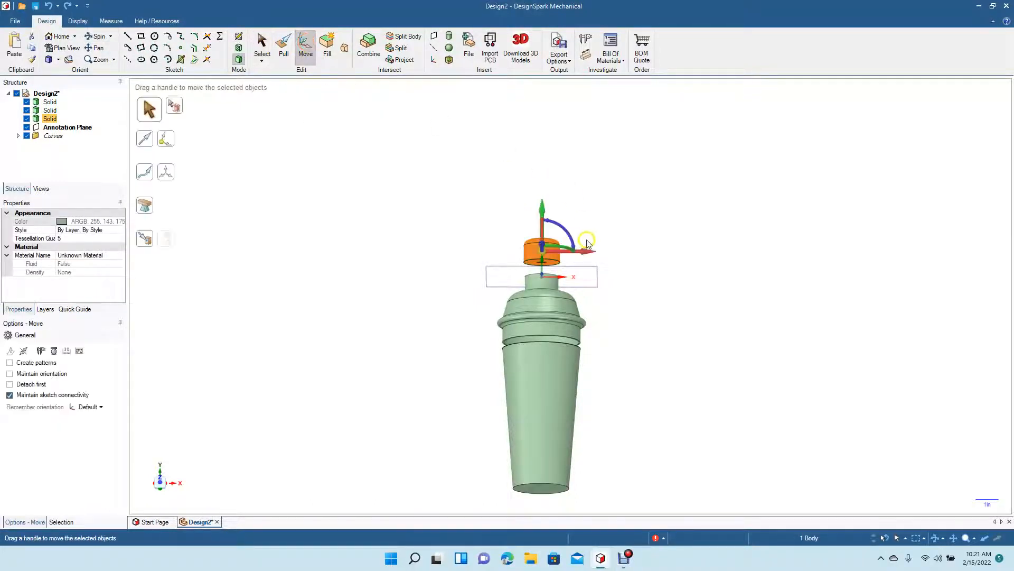
{"action": "left_click_drag", "start_coordinate": [590, 251], "coordinate": [408, 280]}
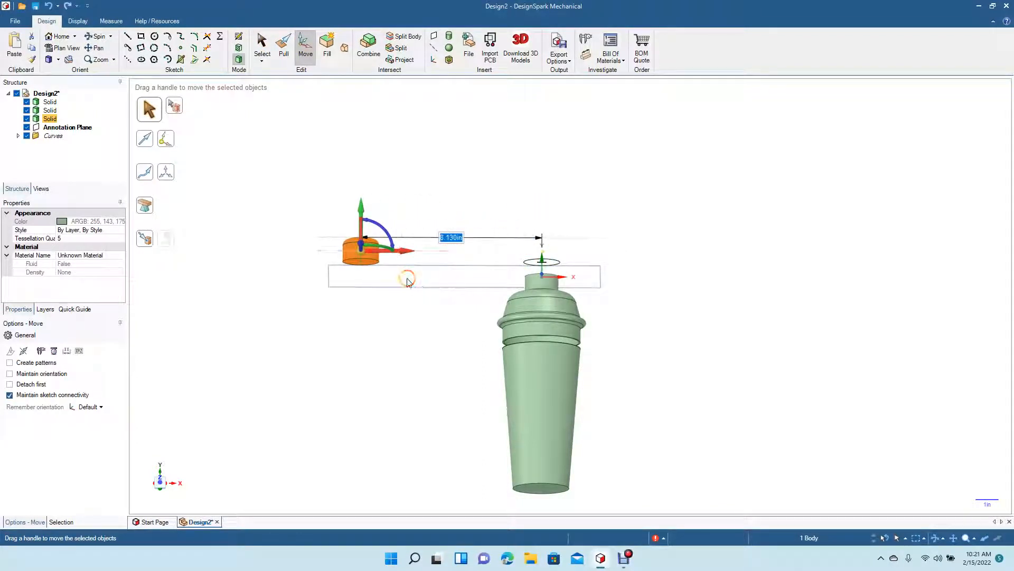
{"action": "type", "text": "7"}
{"action": "key", "text": "Return"}
{"action": "left_click", "coordinate": [265, 201]}
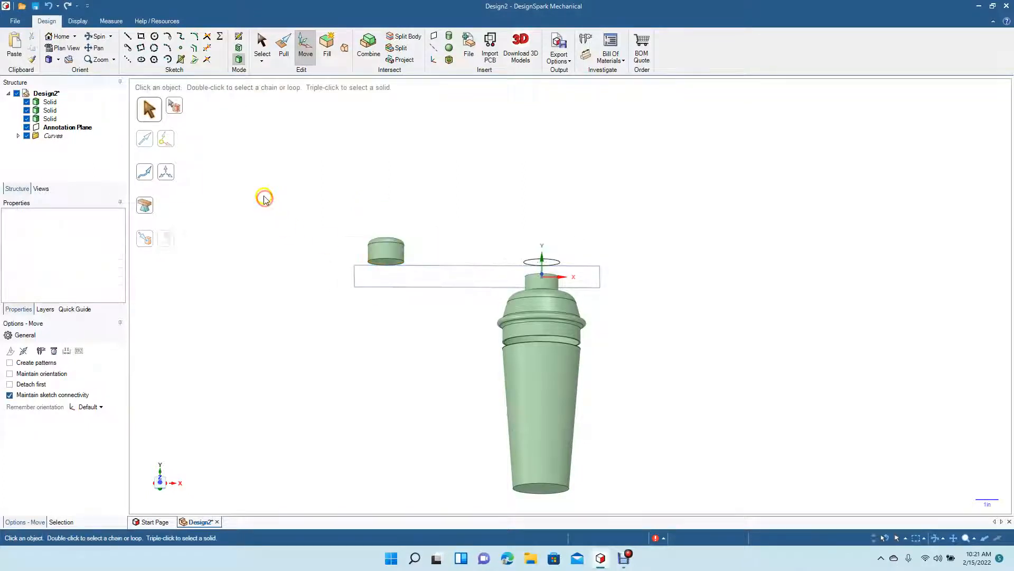
View the cap's flat bottom face straight on, with the separated cap enlarged and fully in view.
{"action": "left_click", "coordinate": [98, 37]}
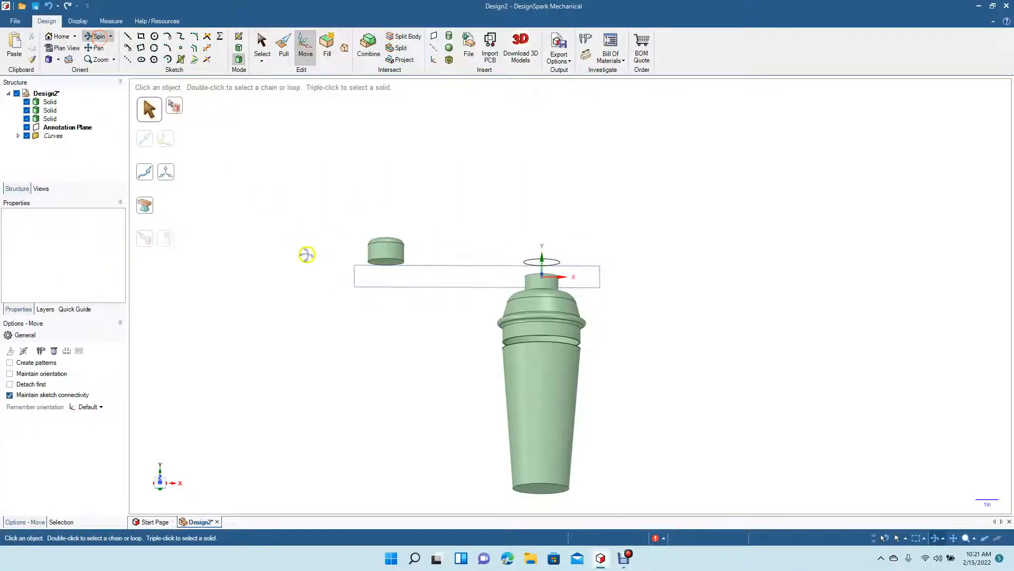
{"action": "left_click_drag", "start_coordinate": [334, 287], "coordinate": [330, 155]}
{"action": "left_click", "coordinate": [253, 38]}
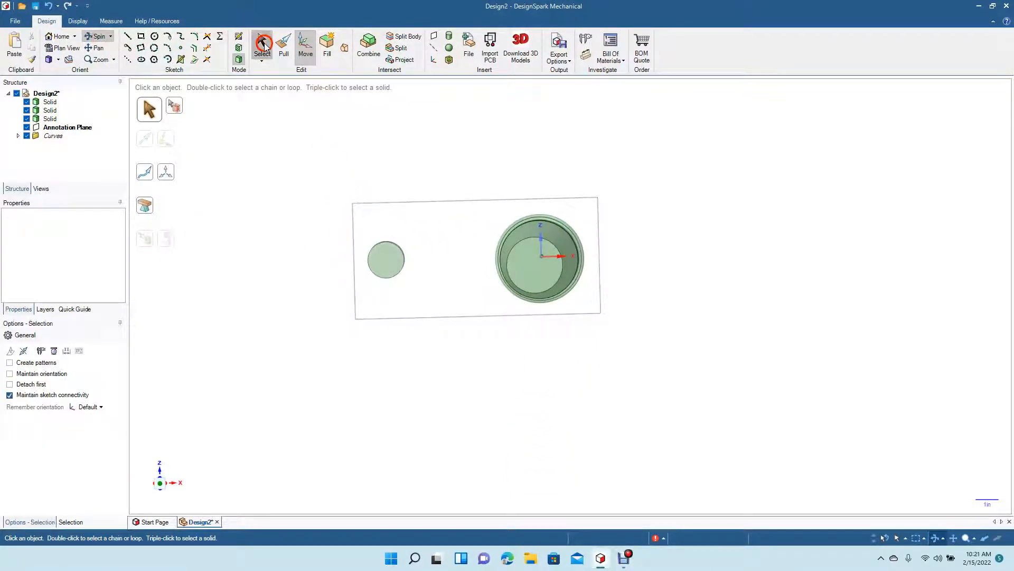
{"action": "left_click", "coordinate": [392, 260]}
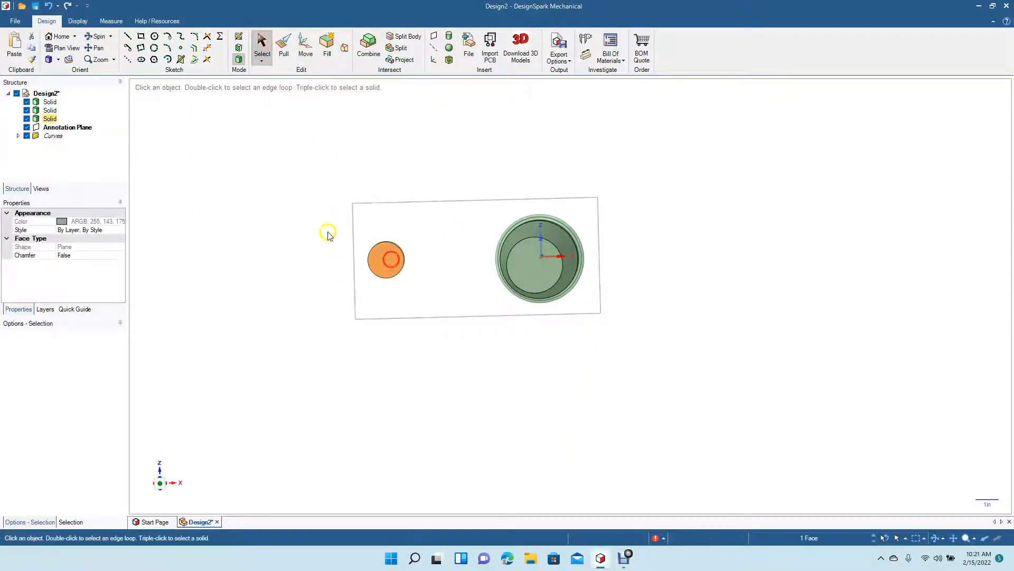
{"action": "left_click", "coordinate": [62, 48]}
{"action": "scroll", "coordinate": [331, 403], "scroll_direction": "up", "scroll_amount": 8}
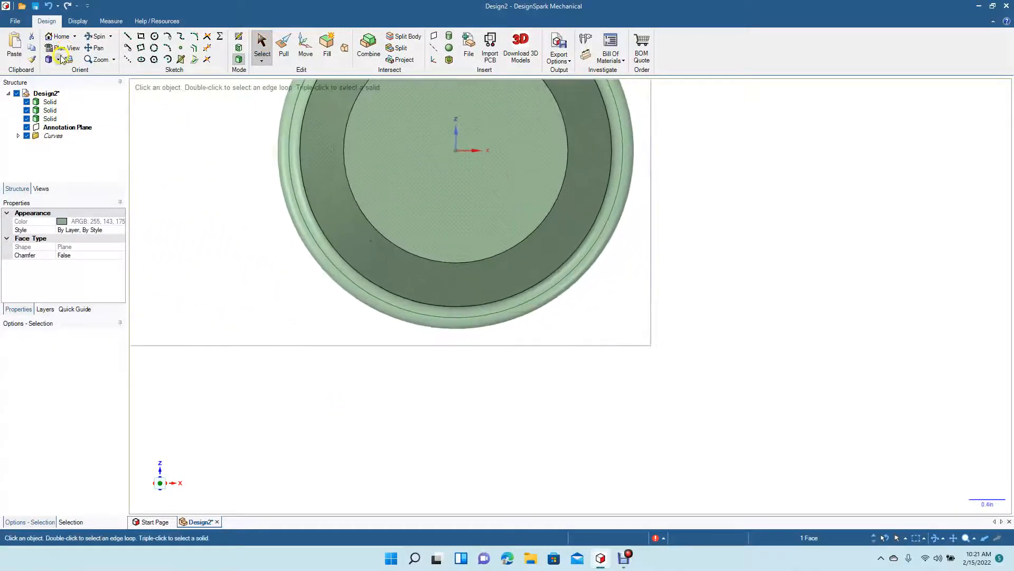
{"action": "left_click", "coordinate": [95, 47]}
{"action": "left_click_drag", "start_coordinate": [181, 185], "coordinate": [666, 290]}
{"action": "left_click", "coordinate": [260, 46]}
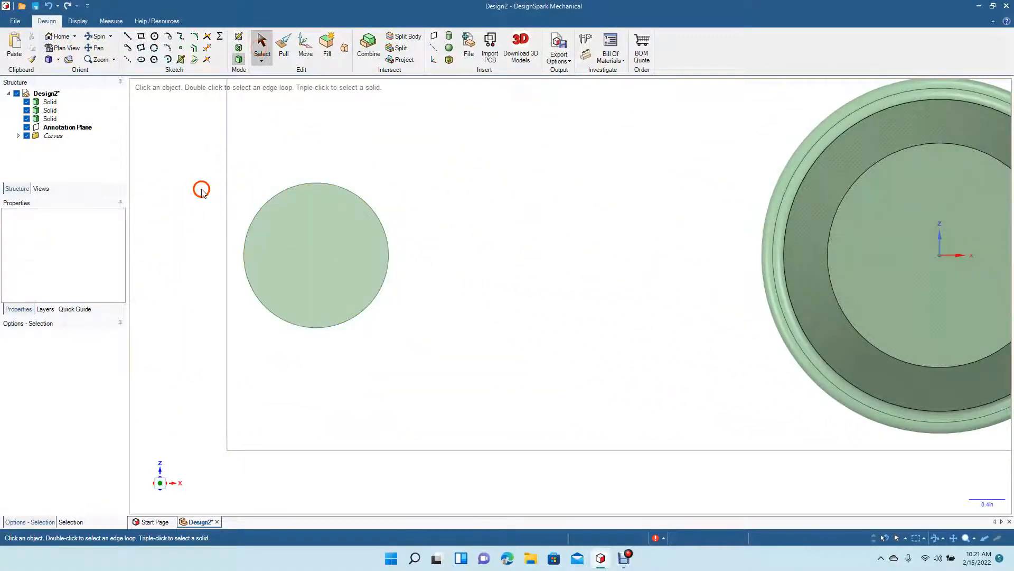
Try to shell the cap through its flat bottom face with a 0.625 in wall thickness, and undo it.
{"action": "left_click", "coordinate": [296, 247]}
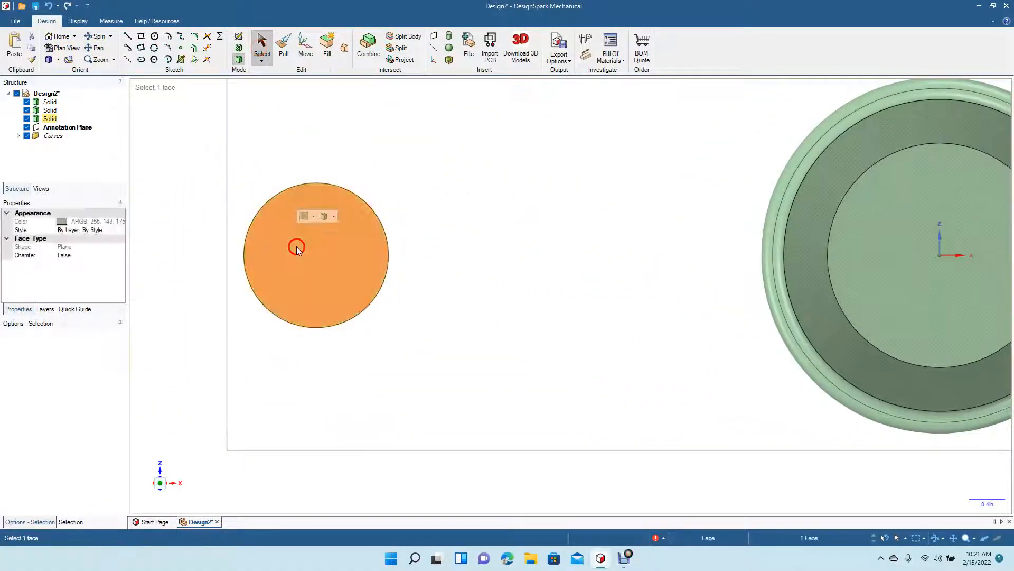
{"action": "left_click", "coordinate": [449, 60]}
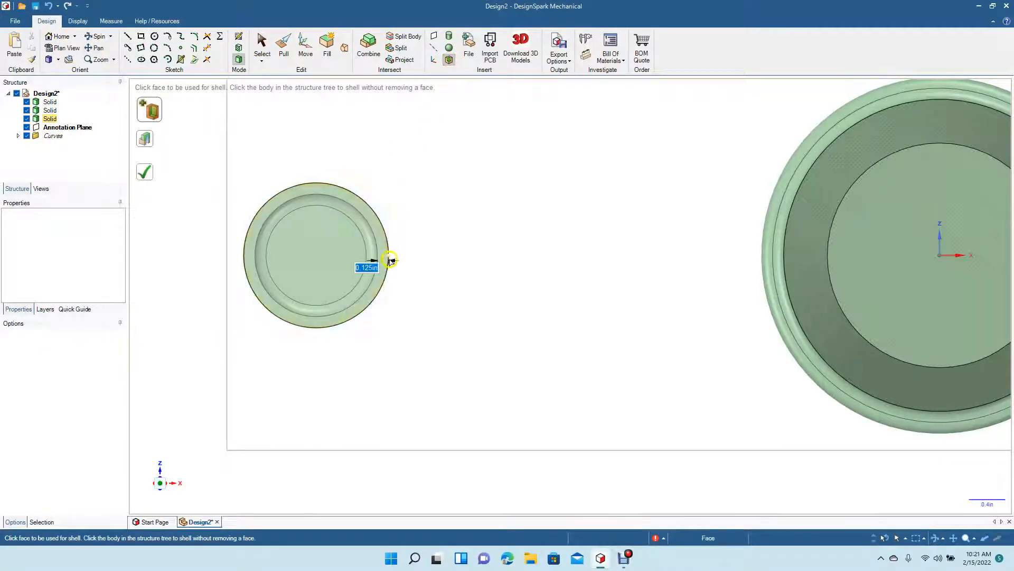
{"action": "left_click", "coordinate": [372, 268]}
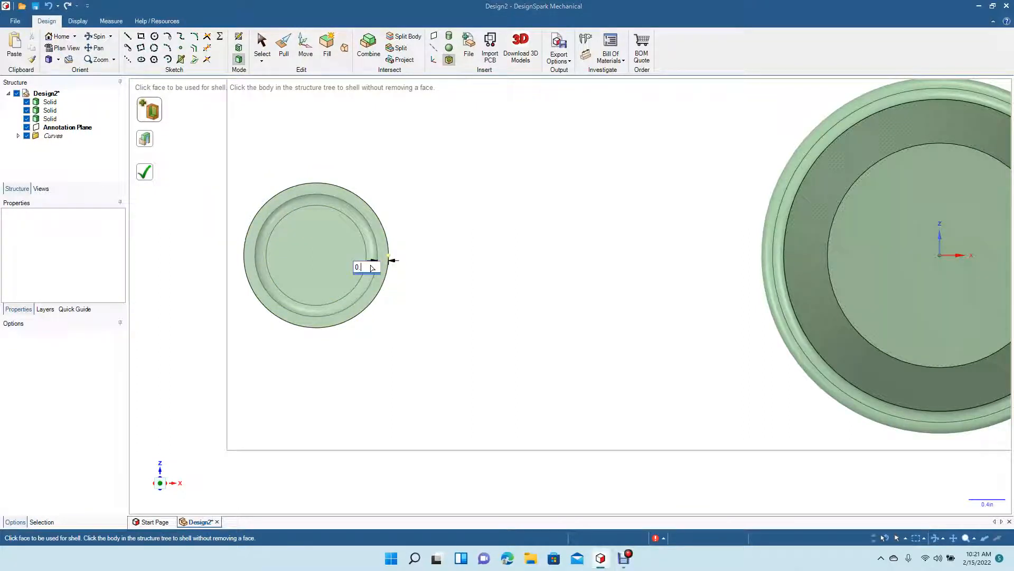
{"action": "type", "text": "0.625"}
{"action": "key", "text": "Return"}
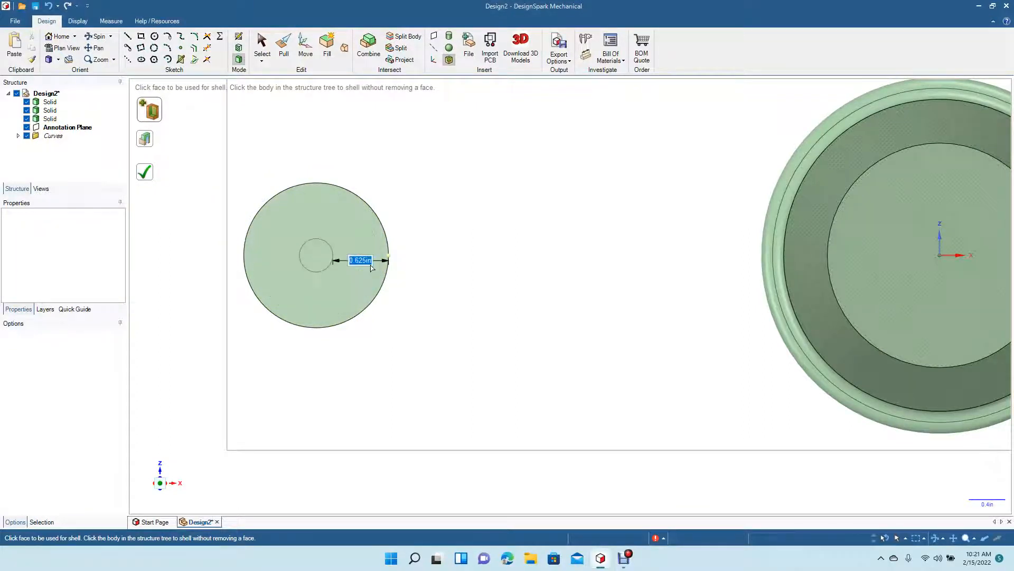
{"action": "key", "text": "ctrl+z"}
{"action": "left_click", "coordinate": [180, 268]}
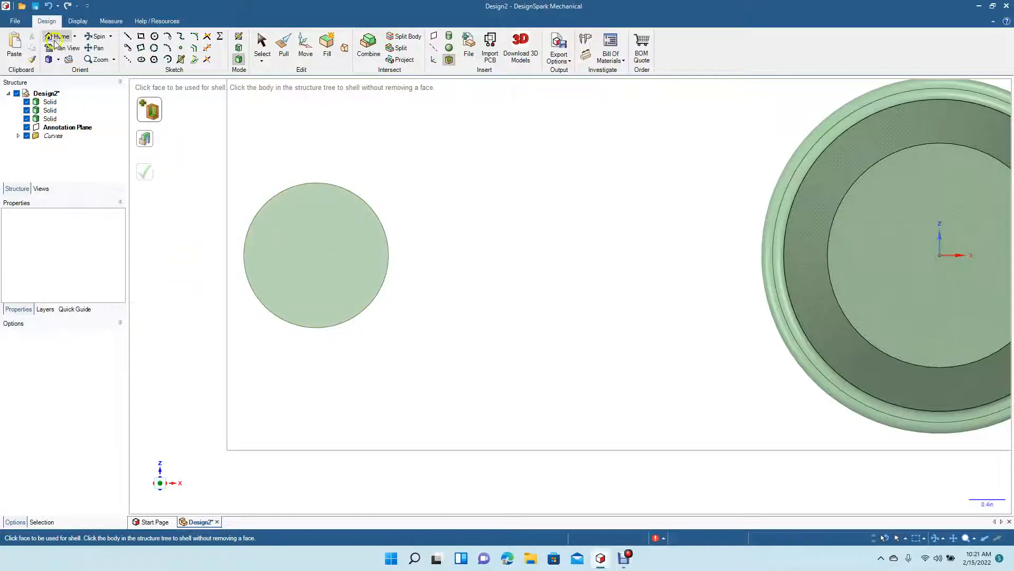
{"action": "left_click", "coordinate": [282, 226]}
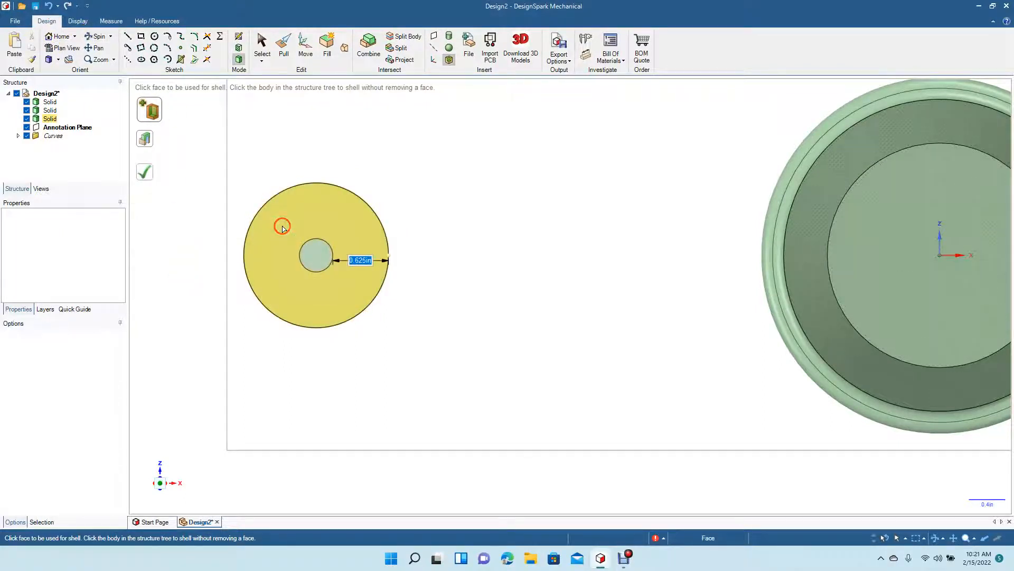
{"action": "left_click", "coordinate": [227, 284]}
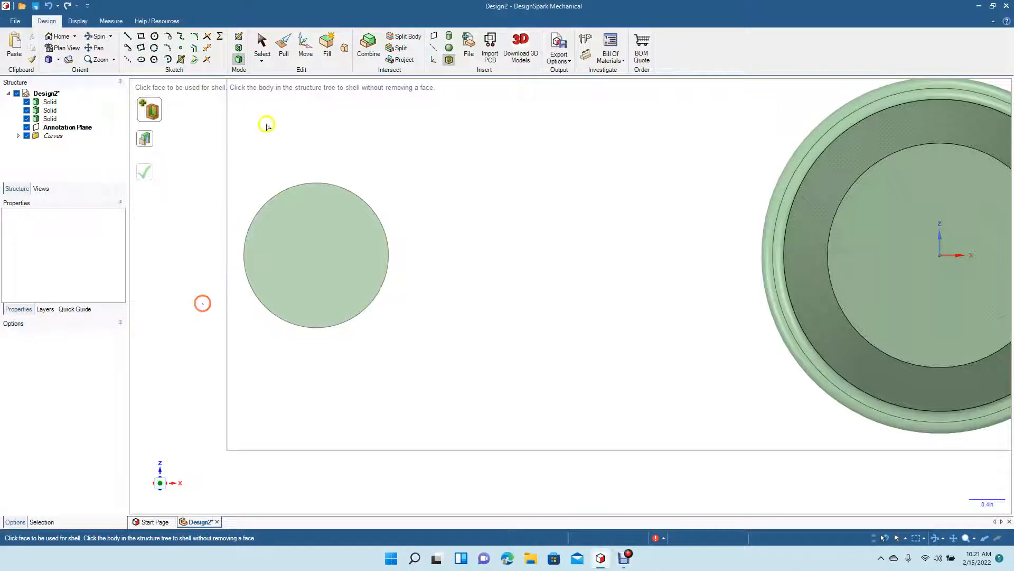
Sketch a 1.375 in diameter circle on the cap's bottom face, concentric with its rim.
{"action": "left_click", "coordinate": [262, 45]}
{"action": "left_click", "coordinate": [295, 243]}
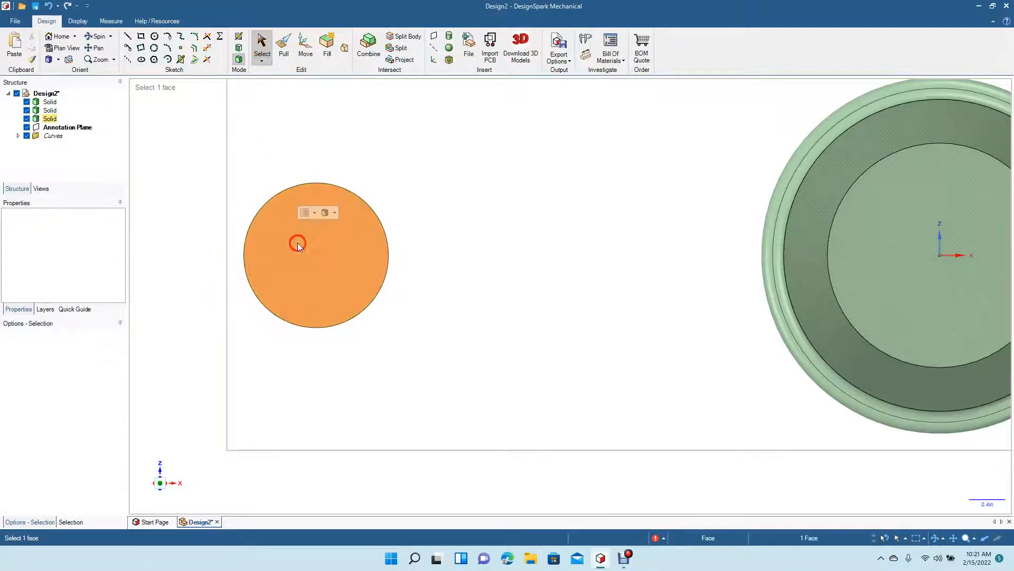
{"action": "left_click", "coordinate": [154, 37]}
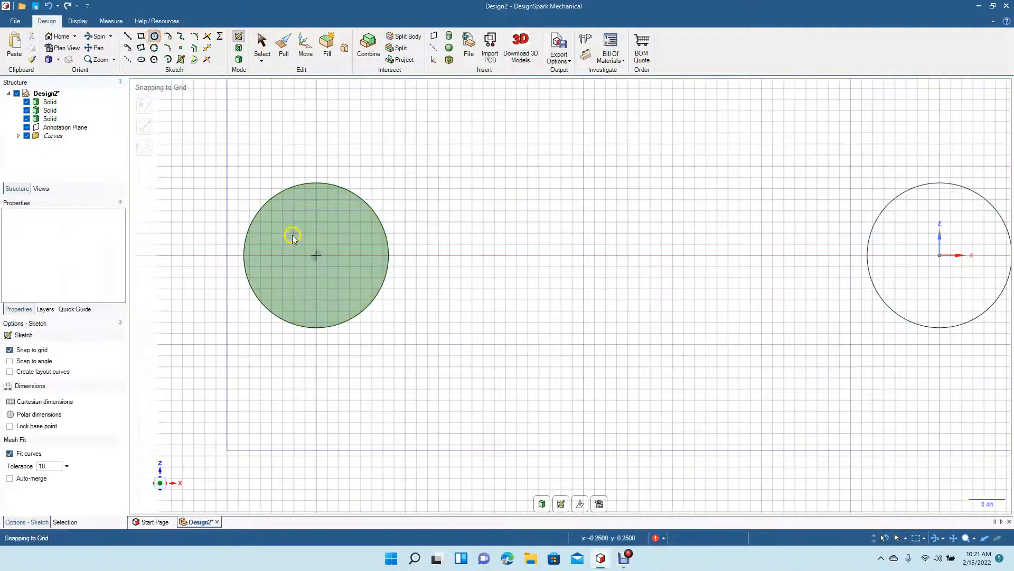
{"action": "left_click", "coordinate": [316, 255]}
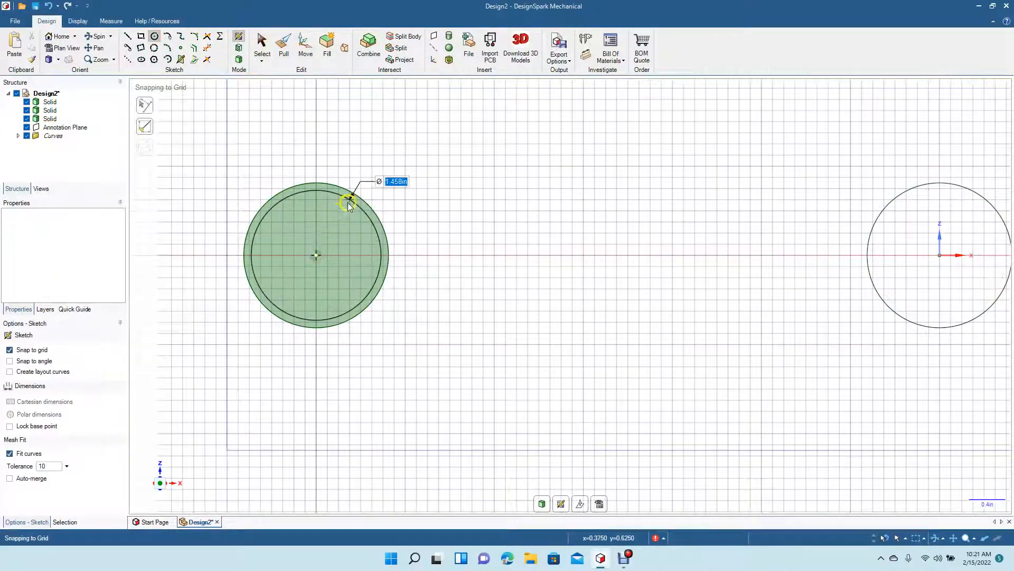
{"action": "type", "text": "1.375"}
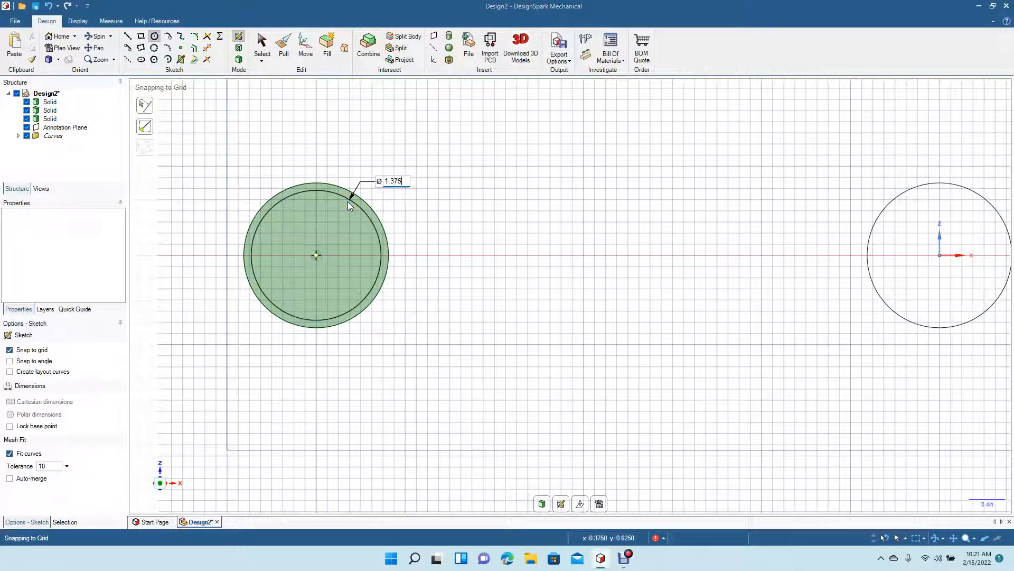
{"action": "key", "text": "Return"}
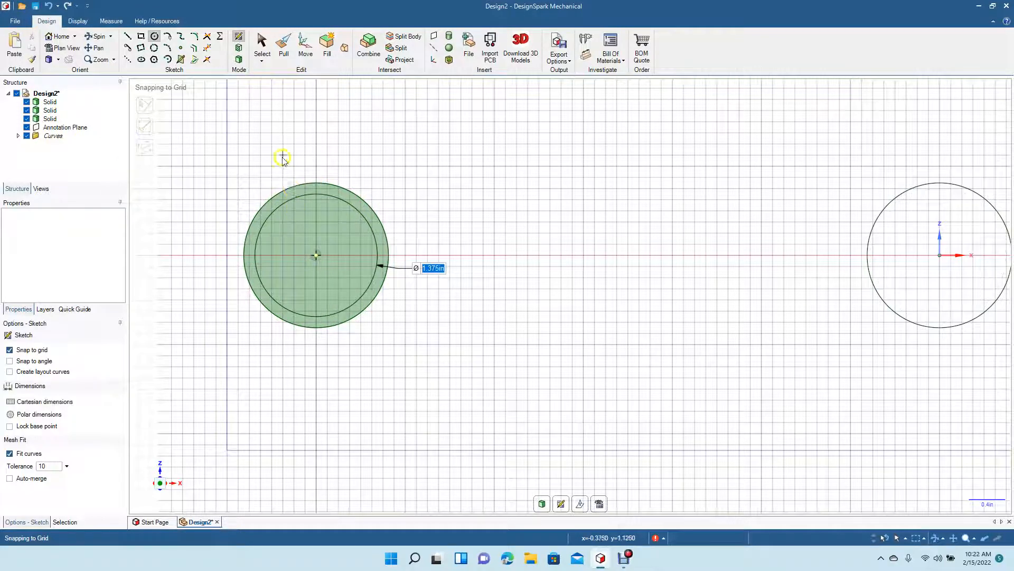
{"action": "left_click", "coordinate": [261, 43]}
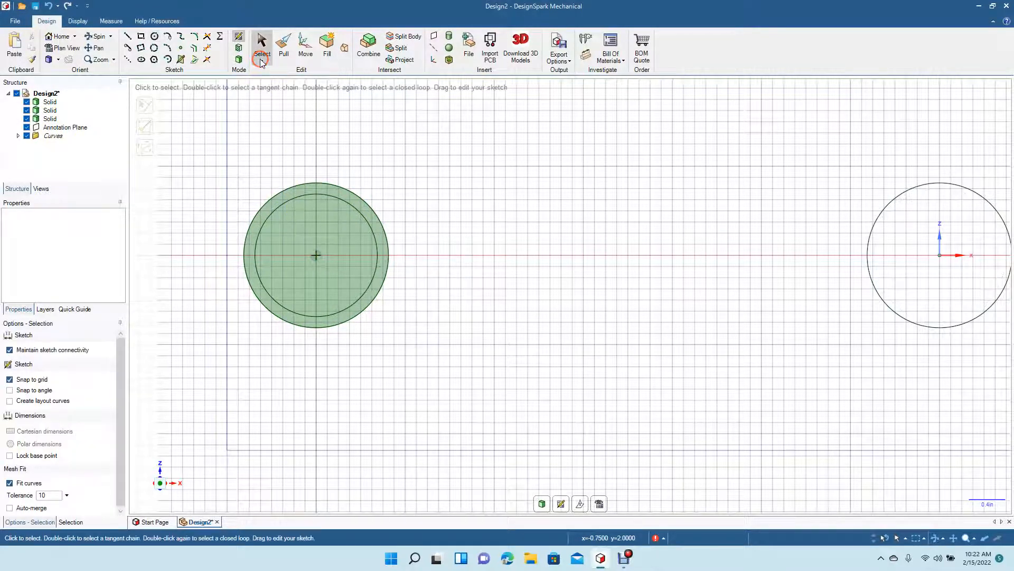
{"action": "left_click", "coordinate": [155, 36]}
{"action": "left_click", "coordinate": [316, 256]}
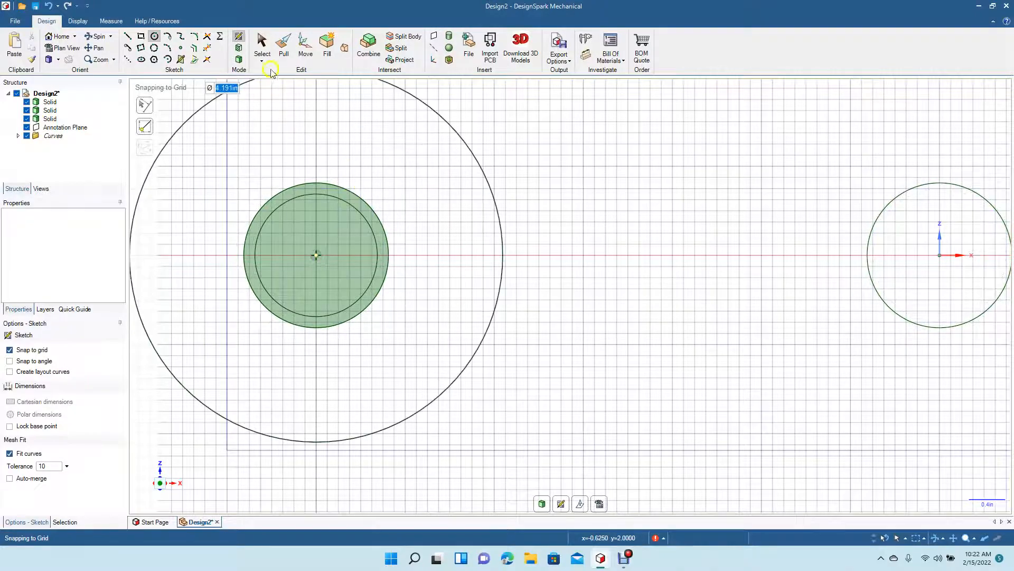
{"action": "left_click", "coordinate": [262, 42]}
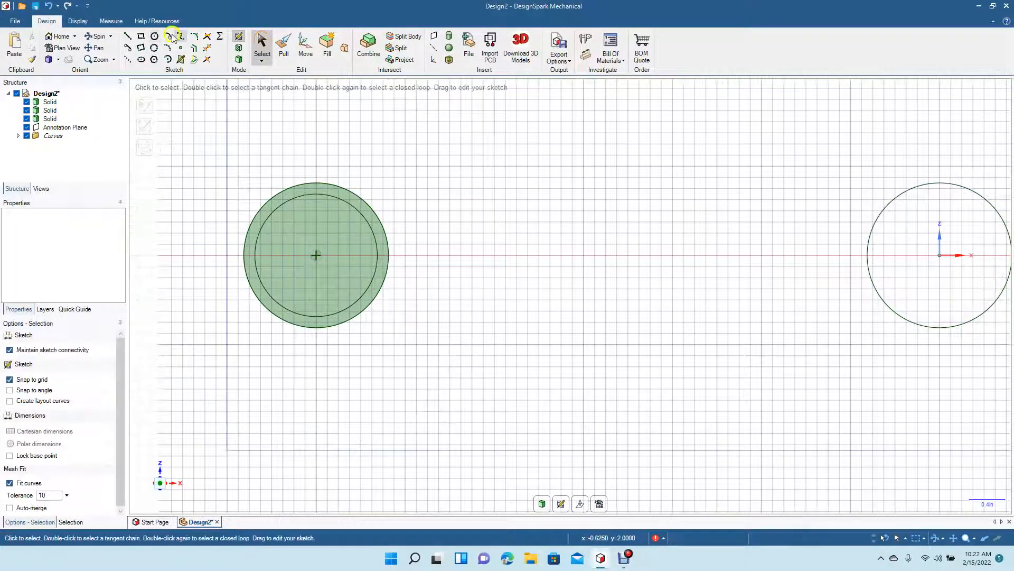
Pull the inner circular face about 0.65 in up into the cap to cut a blind cavity.
{"action": "left_click", "coordinate": [100, 36]}
{"action": "left_click_drag", "start_coordinate": [434, 209], "coordinate": [430, 288]}
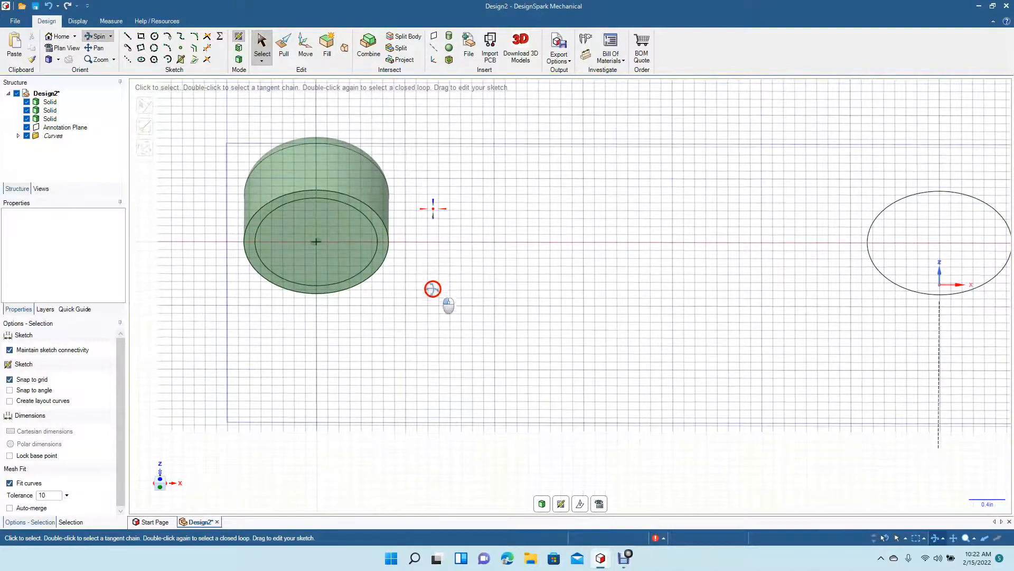
{"action": "left_click", "coordinate": [278, 45]}
{"action": "left_click", "coordinate": [312, 213]}
{"action": "mouse_move", "coordinate": [314, 212]}
{"action": "left_mouse_down"}
{"action": "mouse_move", "coordinate": [346, 148]}
{"action": "mouse_move", "coordinate": [348, 189]}
{"action": "left_mouse_up"}
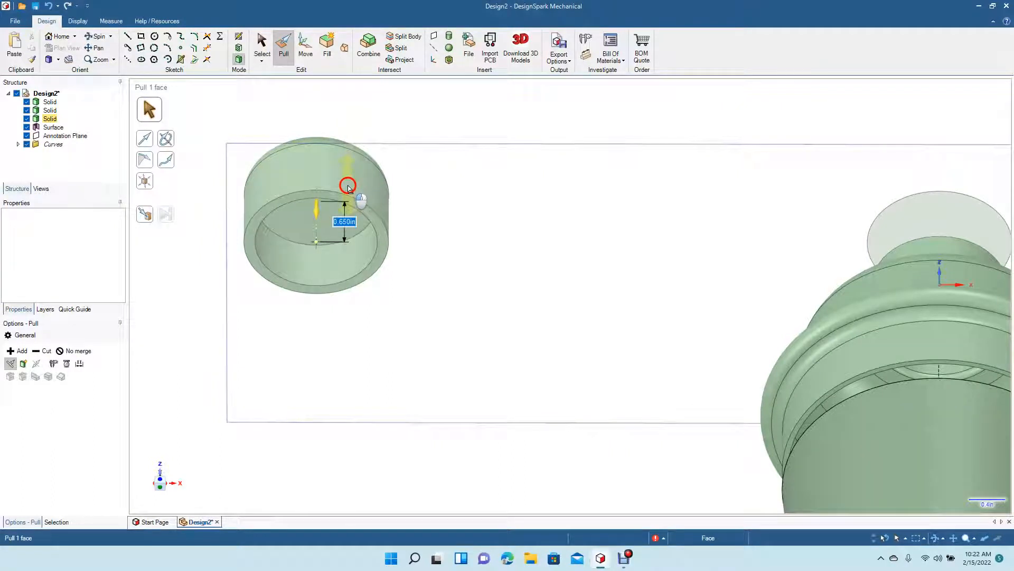
{"action": "left_click_drag", "start_coordinate": [348, 189], "coordinate": [348, 188]}
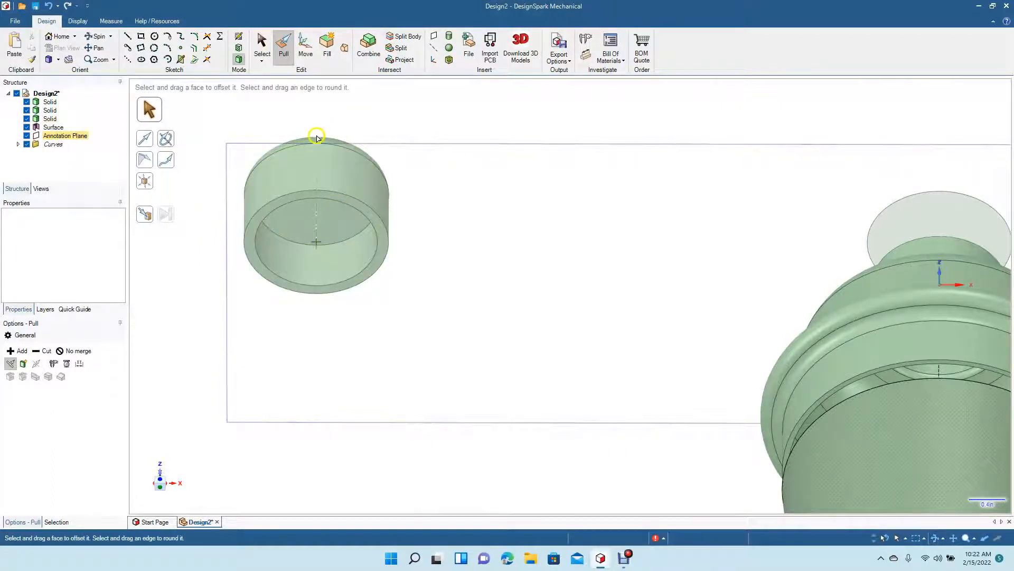
{"action": "left_click", "coordinate": [263, 49]}
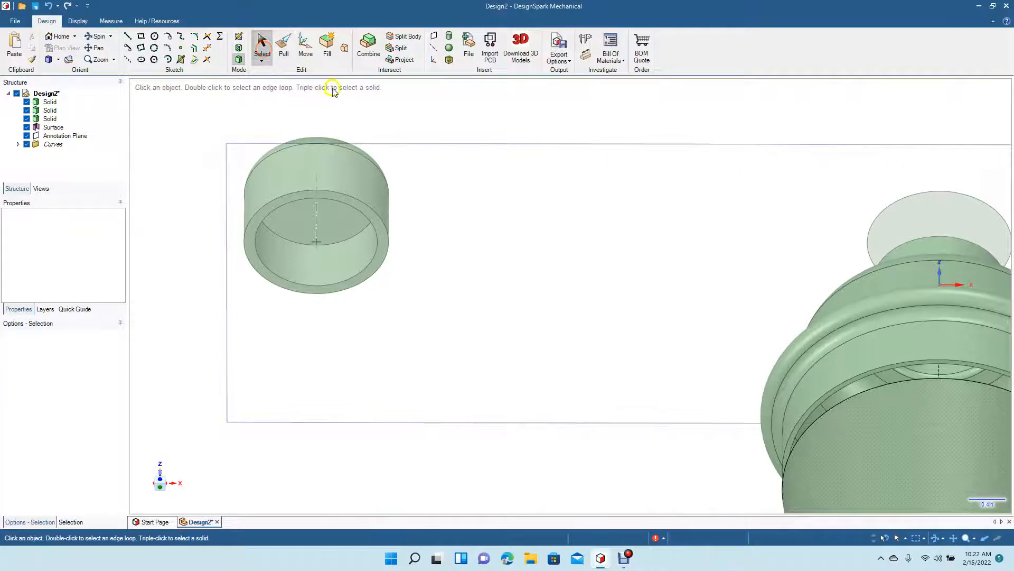
Examine the hollowed cap from below, and undo the cavity cut together with its 1.375 in circle.
{"action": "left_click", "coordinate": [102, 37]}
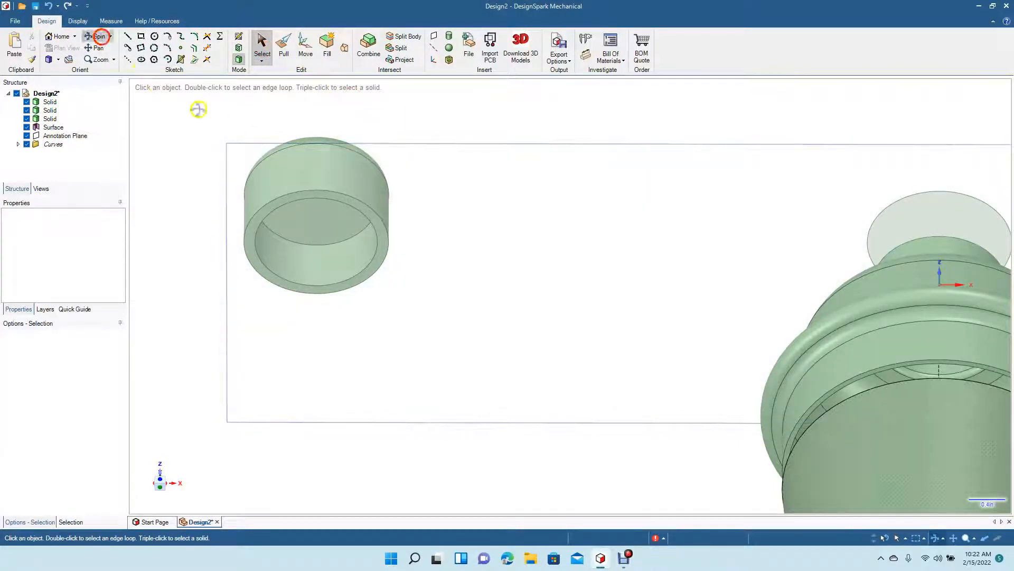
{"action": "left_click", "coordinate": [307, 180]}
{"action": "left_click_drag", "start_coordinate": [306, 179], "coordinate": [296, 130]}
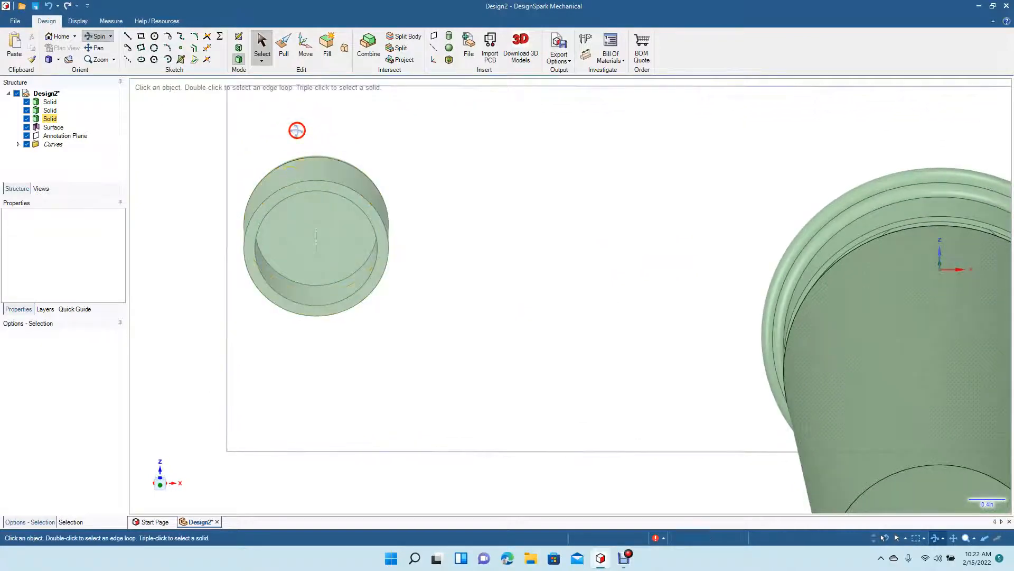
{"action": "key", "text": "ctrl"}
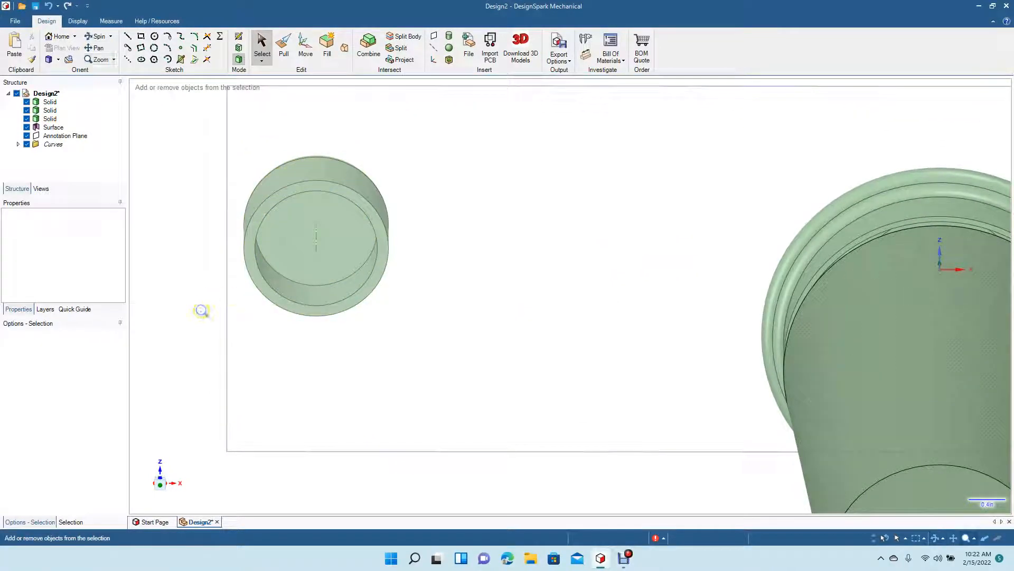
{"action": "key", "text": "p"}
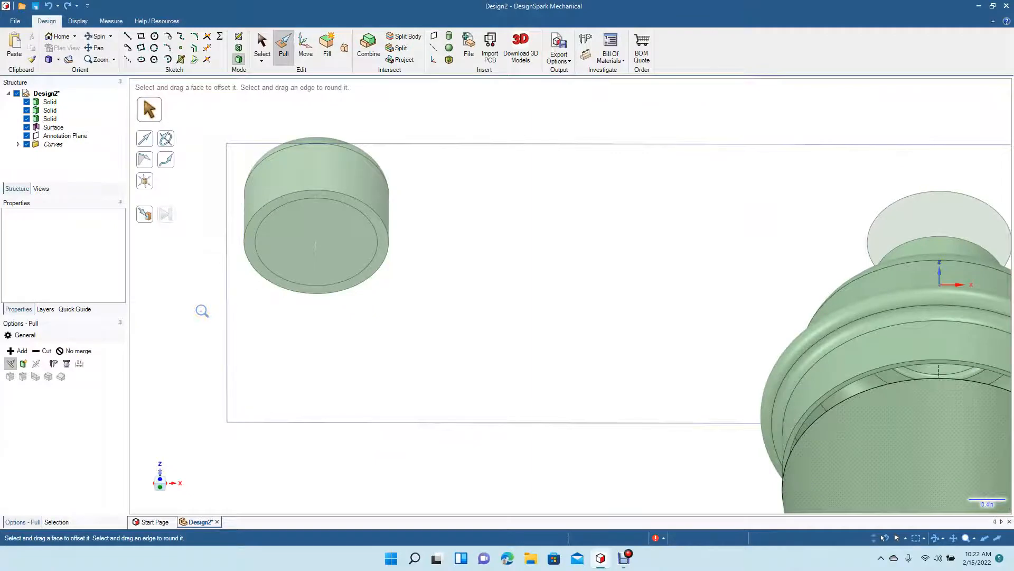
{"action": "key", "text": "ctrl+z"}
{"action": "key", "text": "ctrl+z"}
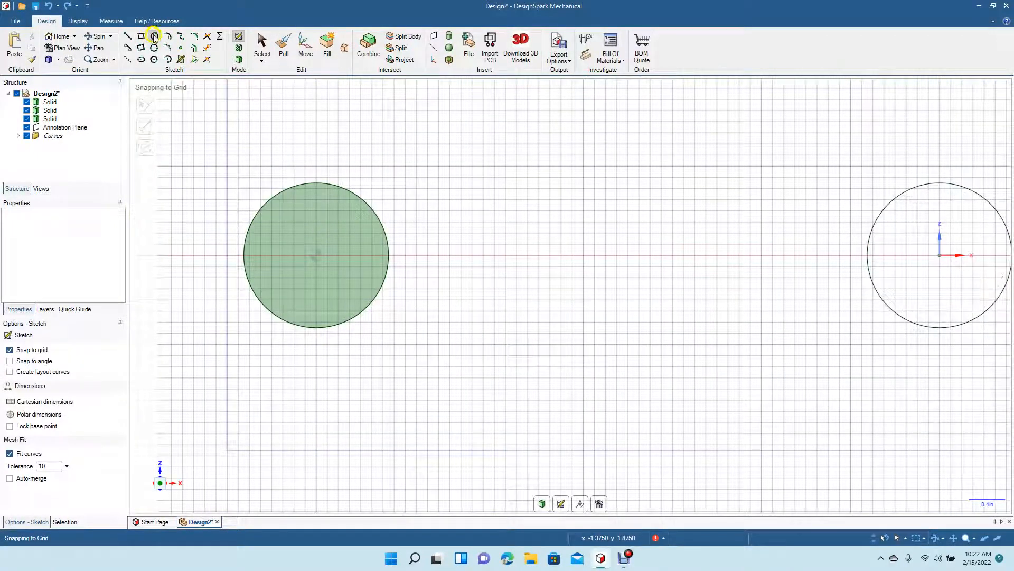
Sketch a 1.498 in diameter circle on the cap's bottom face, centred on the cap.
{"action": "left_click", "coordinate": [317, 256]}
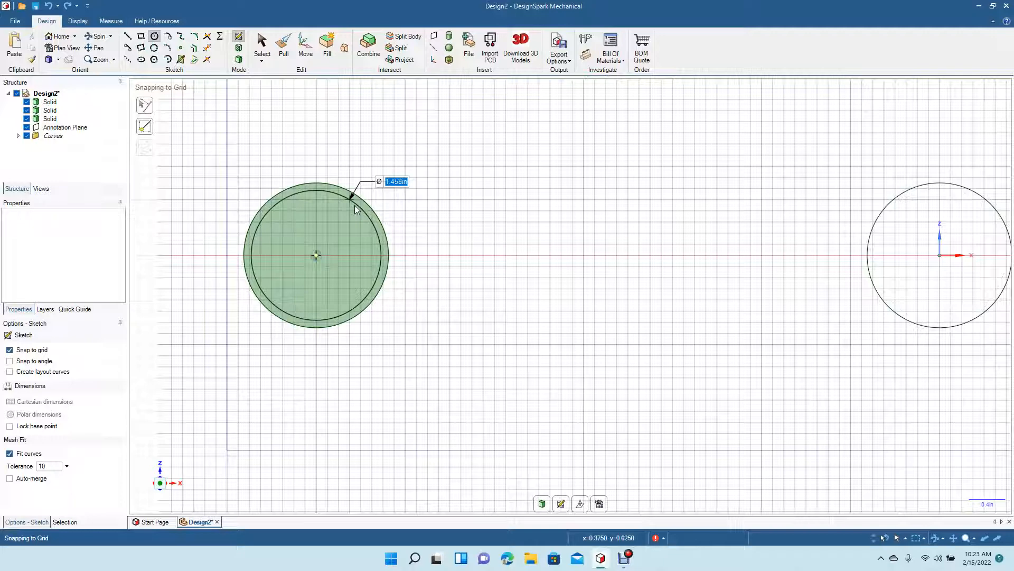
{"action": "type", "text": "1.497"}
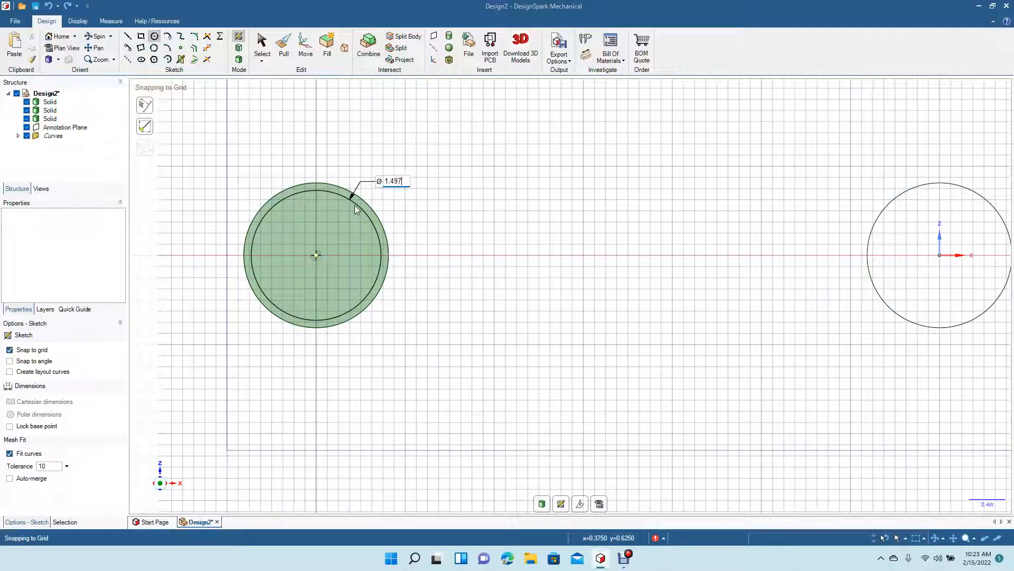
{"action": "key", "text": "BackSpace"}
{"action": "type", "text": "8"}
{"action": "key", "text": "Return"}
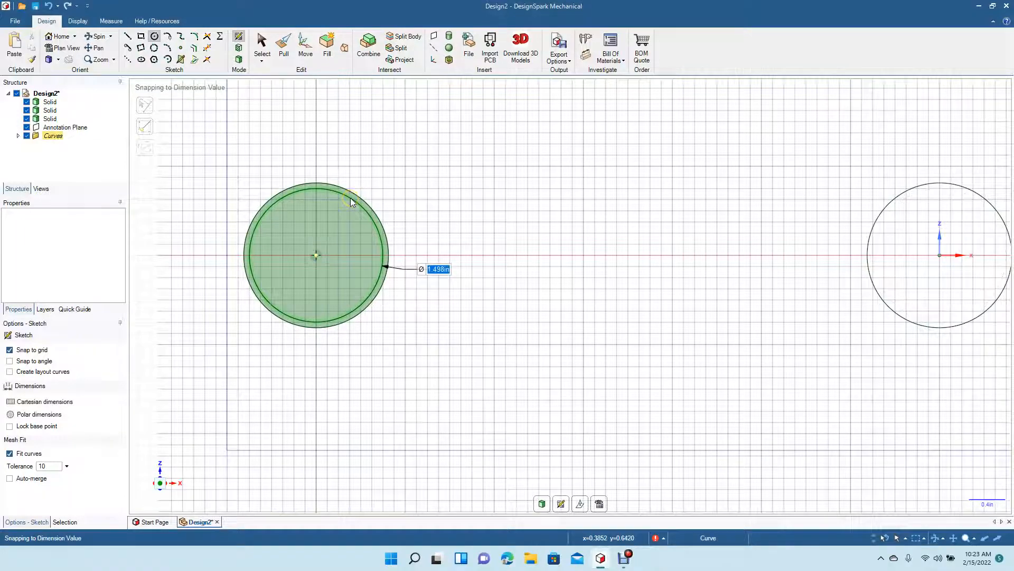
{"action": "left_click", "coordinate": [263, 43]}
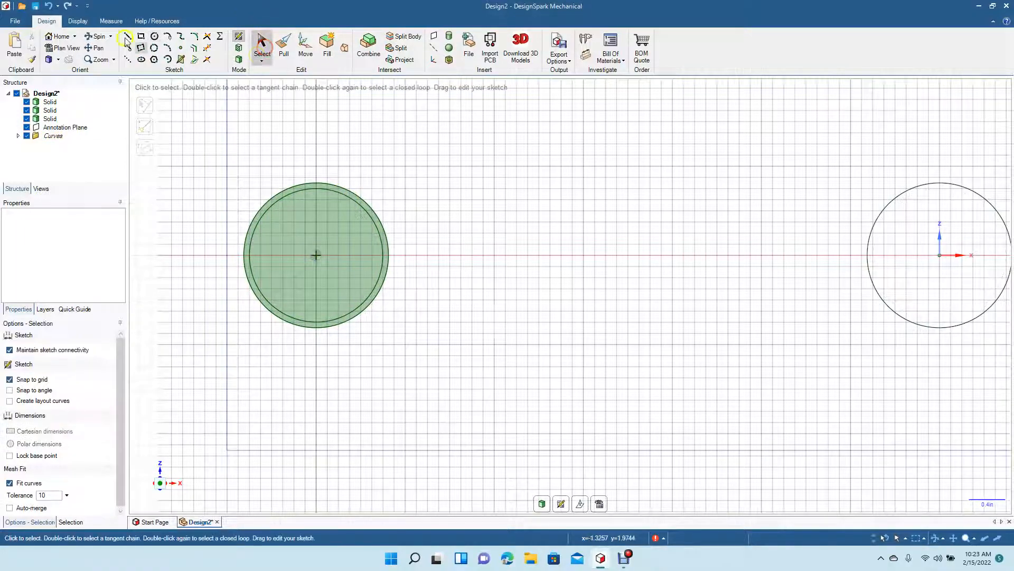
Pull the face inside the 1.498 in circle up into the cap to hollow it with a thin side wall.
{"action": "left_click", "coordinate": [100, 36]}
{"action": "left_click_drag", "start_coordinate": [296, 158], "coordinate": [290, 203]}
{"action": "left_click", "coordinate": [284, 45]}
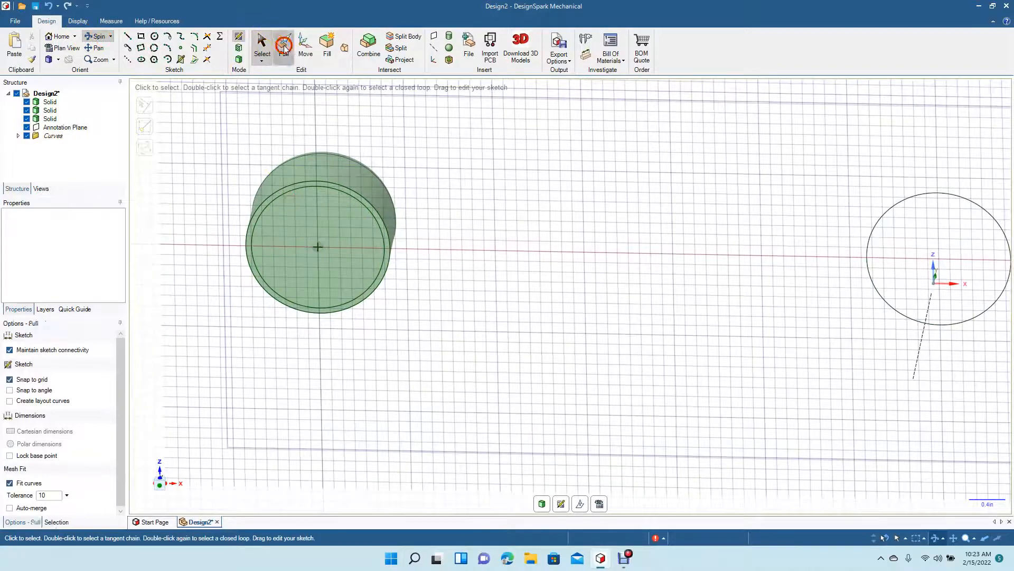
{"action": "left_click", "coordinate": [293, 219]}
{"action": "left_click_drag", "start_coordinate": [293, 226], "coordinate": [310, 212]}
{"action": "left_click", "coordinate": [262, 42]}
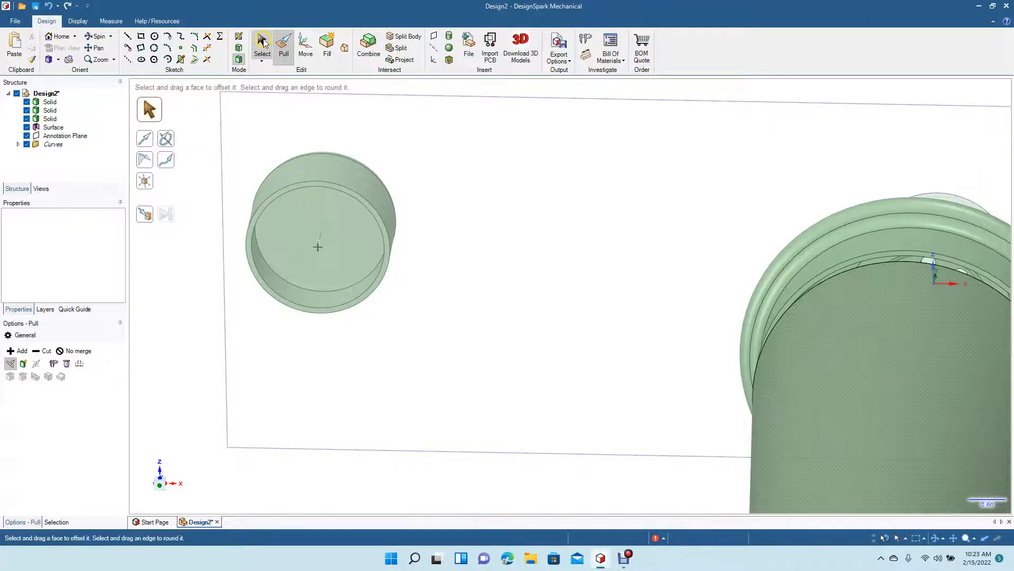
Delete the leftover flat circular surface floating above the lid's neck.
{"action": "left_click", "coordinate": [199, 212]}
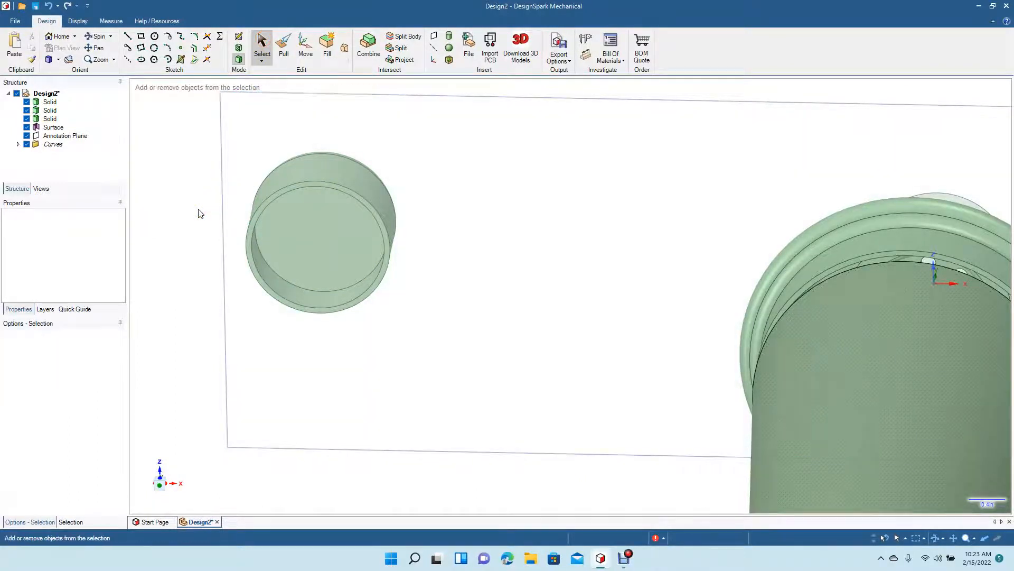
{"action": "key", "text": "z"}
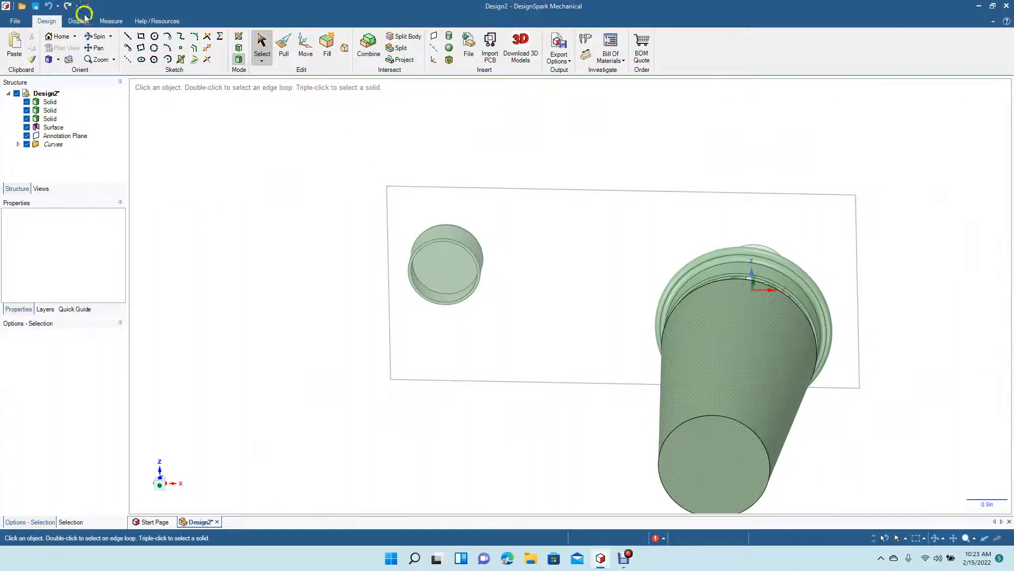
{"action": "left_click", "coordinate": [95, 36]}
{"action": "left_click_drag", "start_coordinate": [249, 208], "coordinate": [258, 254]}
{"action": "left_click", "coordinate": [262, 47]}
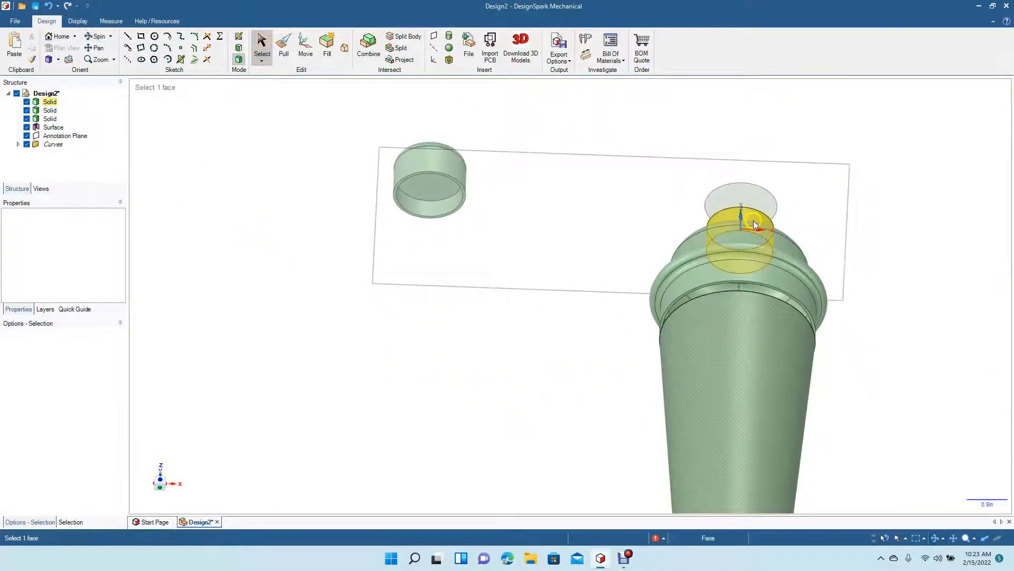
{"action": "left_click", "coordinate": [732, 190]}
{"action": "key", "text": "Delete"}
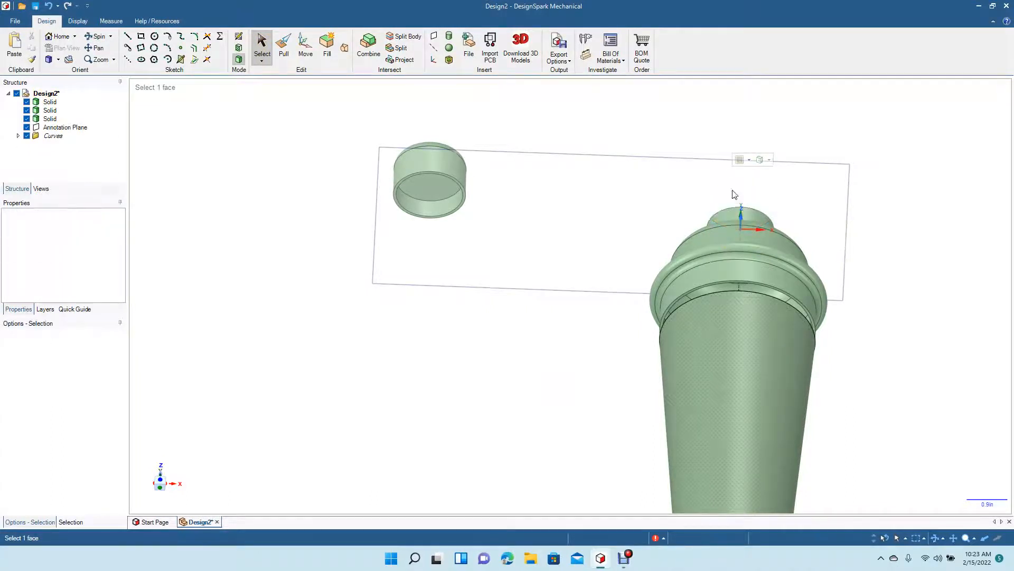
Move the whole hollowed cap 7 in along the X axis so it sits over the lid's neck.
{"action": "left_click_drag", "start_coordinate": [375, 134], "coordinate": [529, 252]}
{"action": "left_click", "coordinate": [305, 45]}
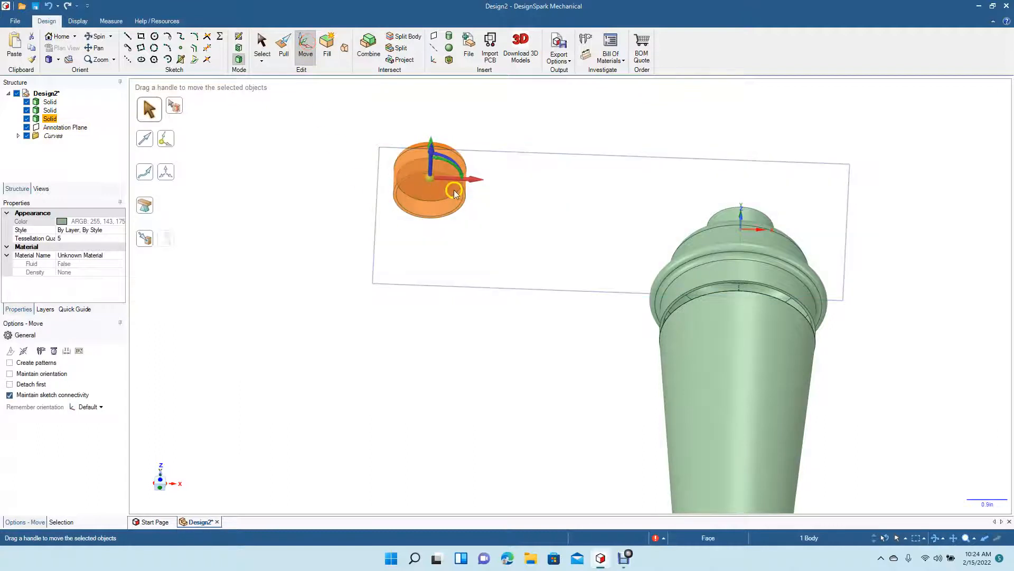
{"action": "left_click_drag", "start_coordinate": [474, 182], "coordinate": [778, 185]}
{"action": "type", "text": "7"}
{"action": "key", "text": "Return"}
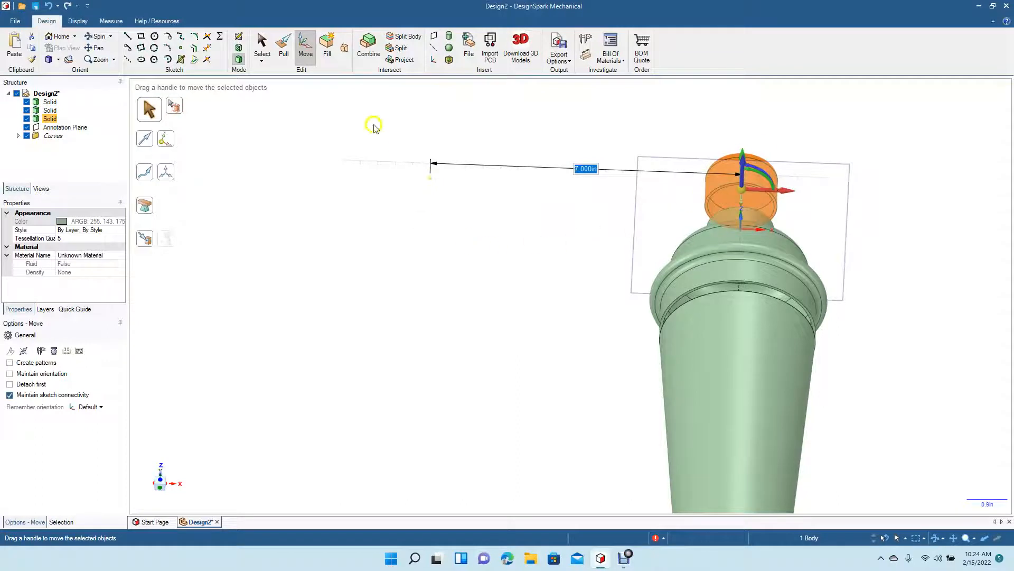
Delete the rectangular annotation plane behind the cap and lid.
{"action": "left_click", "coordinate": [262, 46]}
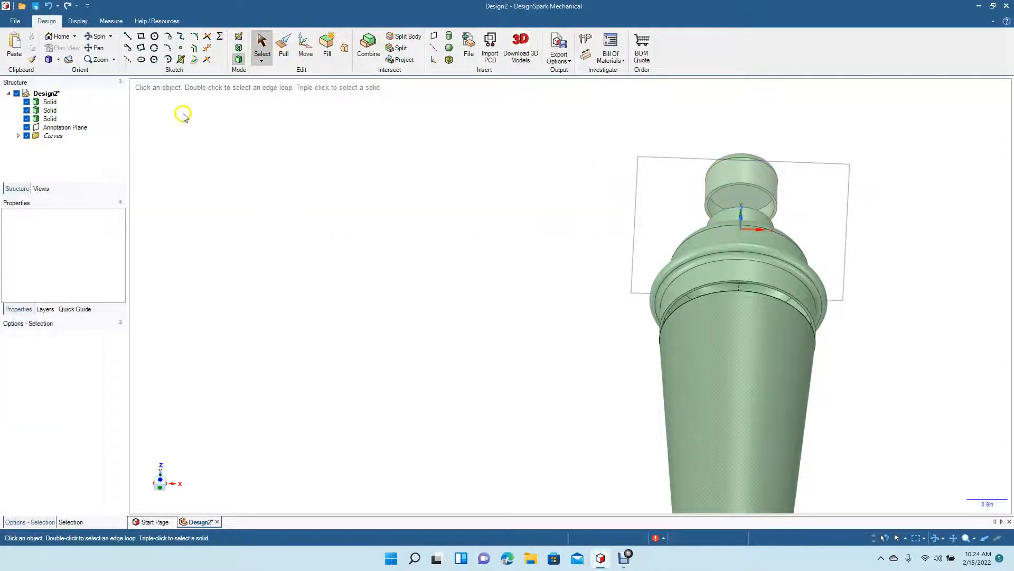
{"action": "left_click", "coordinate": [637, 201]}
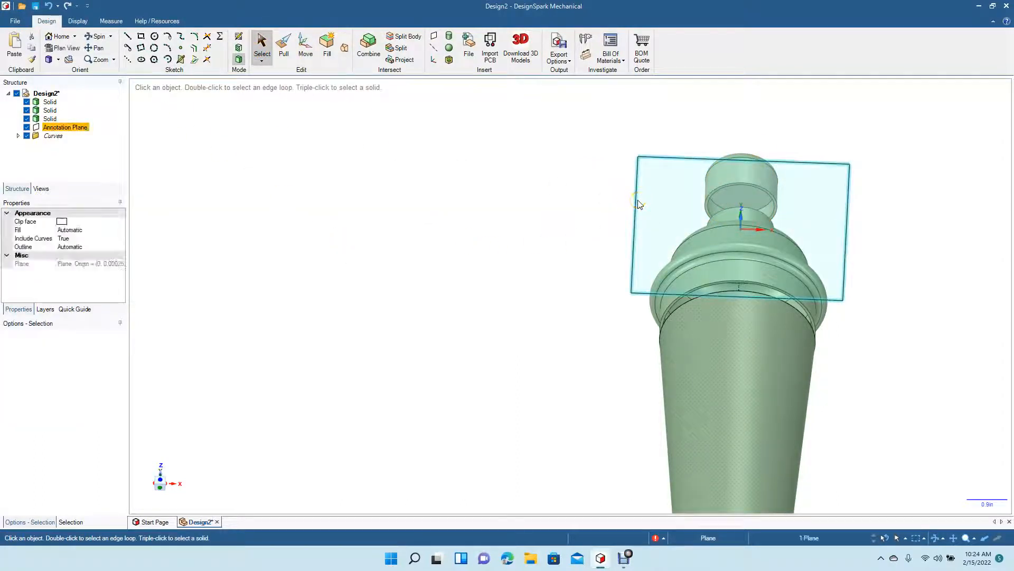
{"action": "key", "text": "Delete"}
Move the cap straight down along the Y axis, leaving a small gap above the lid's neck.
{"action": "left_click", "coordinate": [97, 39]}
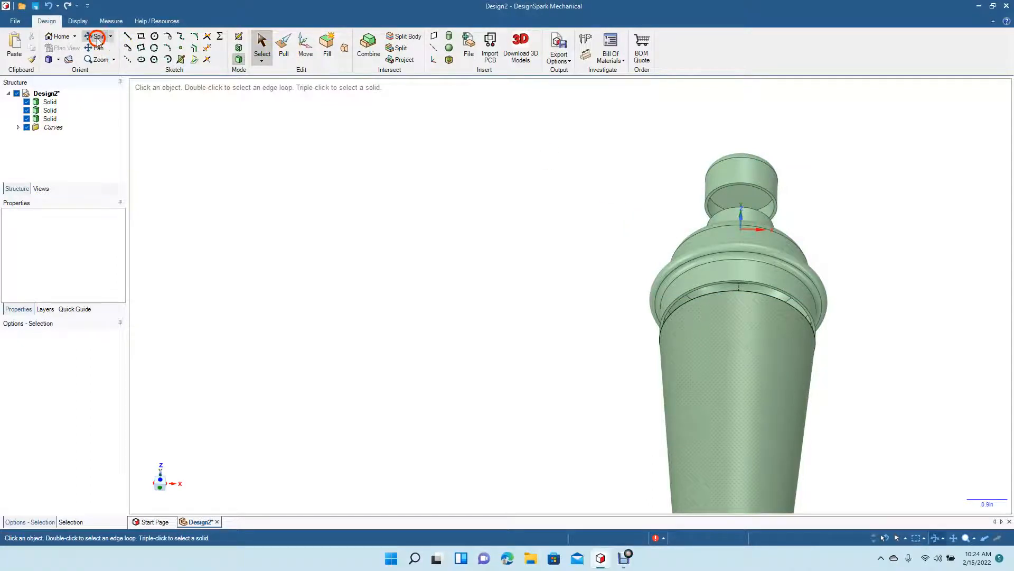
{"action": "left_click_drag", "start_coordinate": [544, 290], "coordinate": [541, 375]}
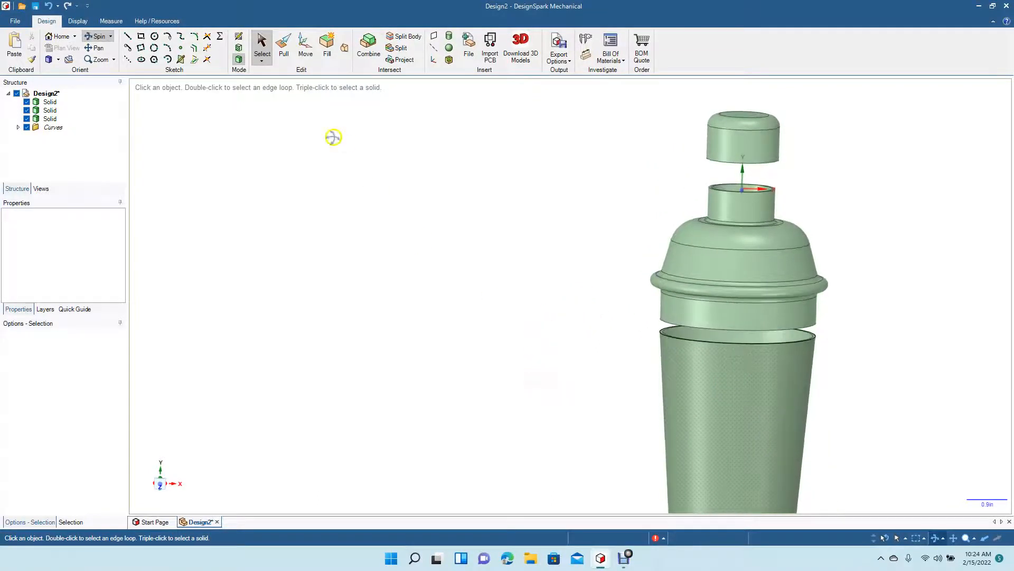
{"action": "left_click", "coordinate": [262, 43]}
{"action": "left_click_drag", "start_coordinate": [667, 112], "coordinate": [828, 178]}
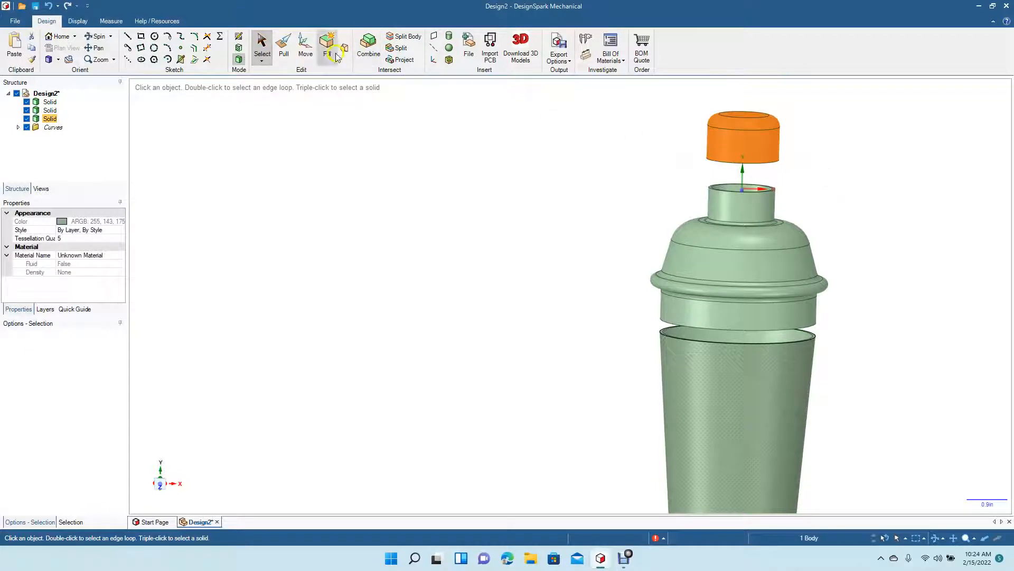
{"action": "left_click", "coordinate": [305, 45]}
{"action": "left_click_drag", "start_coordinate": [747, 98], "coordinate": [749, 140]}
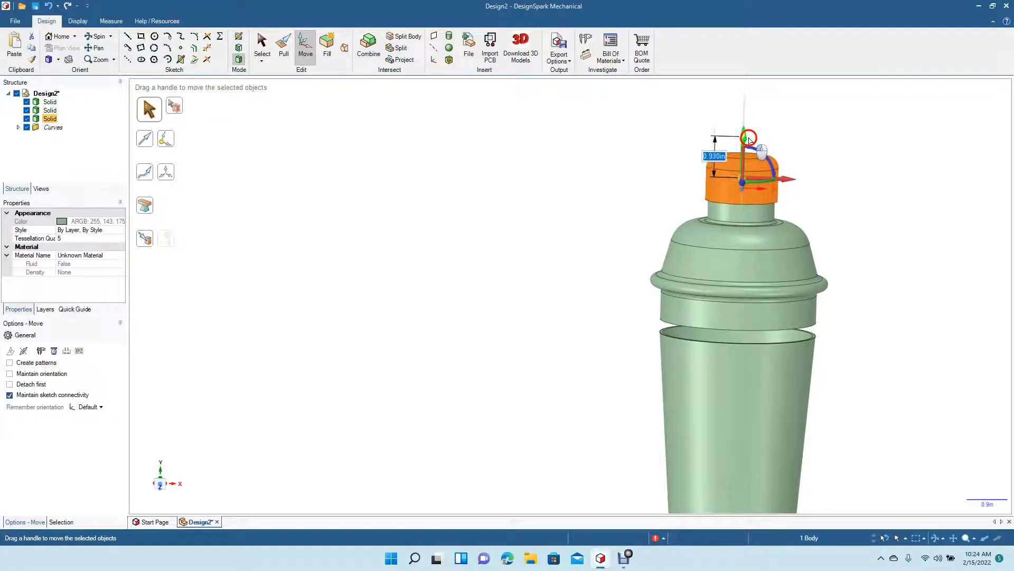
{"action": "left_click", "coordinate": [606, 158]}
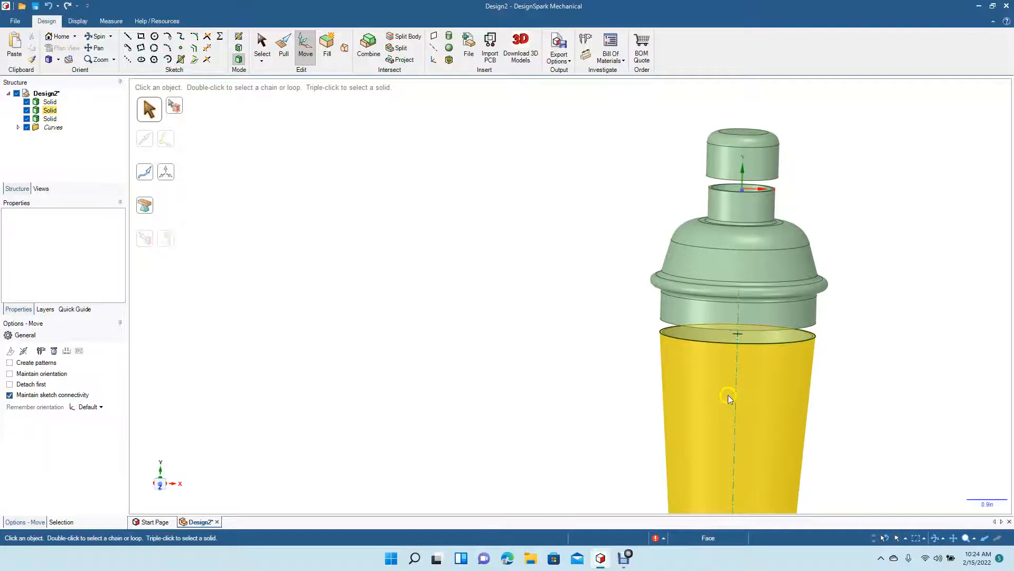
Try to pull the outer cylindrical face of the lid's lower skirt by about 0.02 in.
{"action": "left_click", "coordinate": [96, 36]}
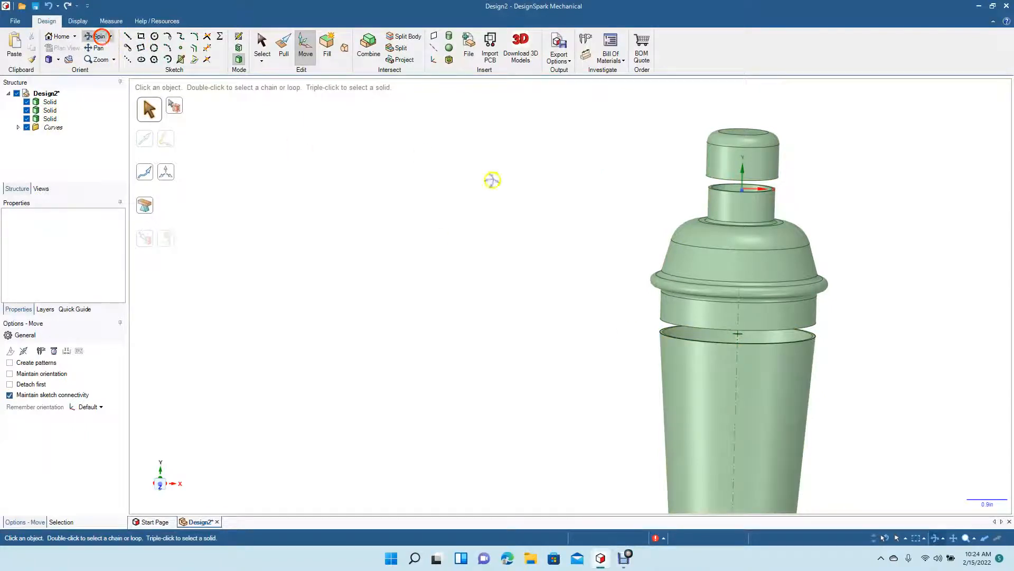
{"action": "left_click_drag", "start_coordinate": [529, 204], "coordinate": [518, 185]}
{"action": "left_click", "coordinate": [283, 46]}
{"action": "left_click", "coordinate": [805, 316]}
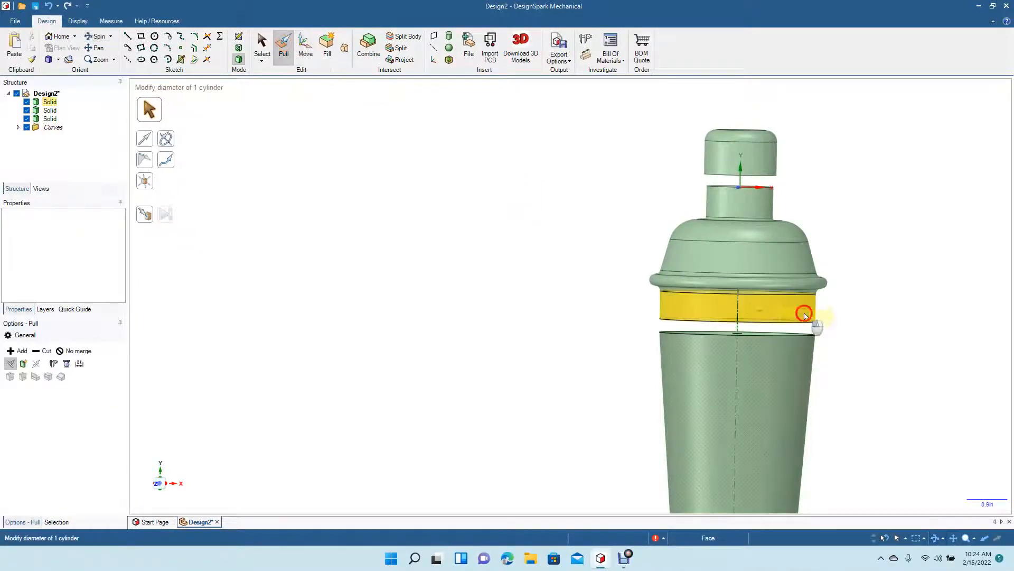
{"action": "left_click_drag", "start_coordinate": [809, 316], "coordinate": [806, 317]}
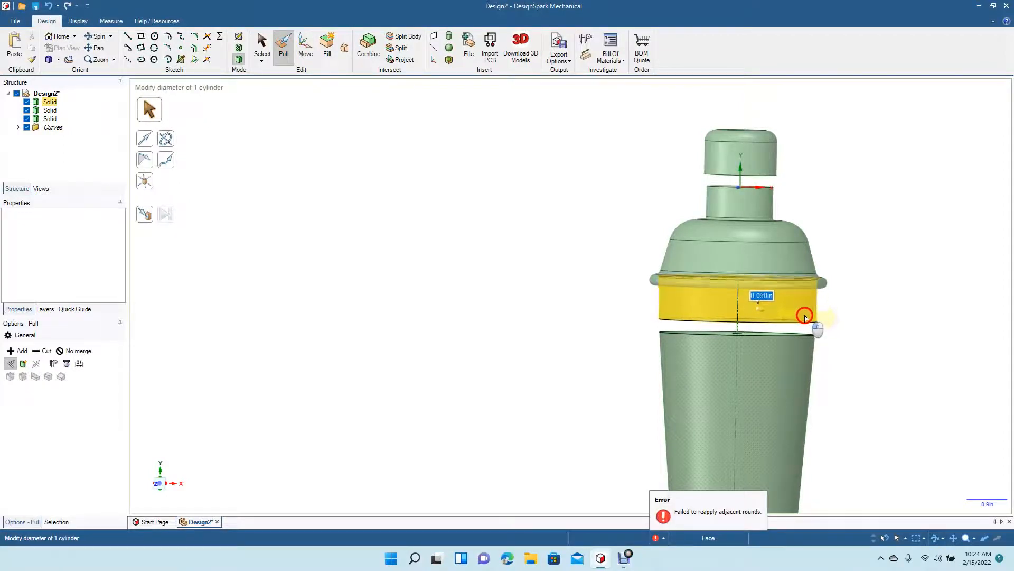
{"action": "left_click", "coordinate": [851, 334]}
Pull the cup's outer conical face slightly inward so the cup becomes narrower than the lid's lower skirt.
{"action": "left_click", "coordinate": [99, 37]}
{"action": "left_click_drag", "start_coordinate": [667, 315], "coordinate": [736, 339]}
{"action": "key", "text": "z"}
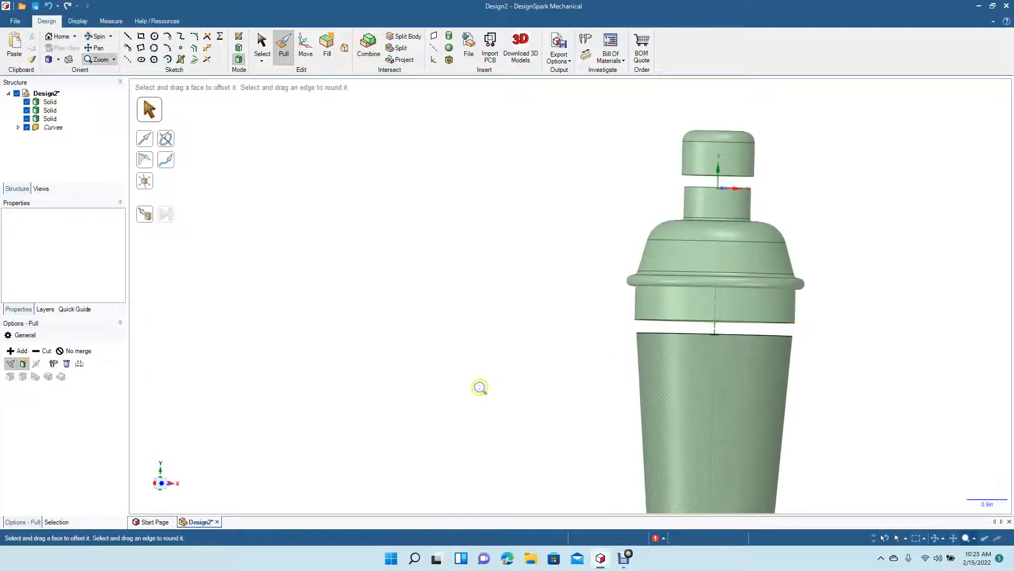
{"action": "middle_click_drag", "start_coordinate": [479, 387], "coordinate": [479, 388]}
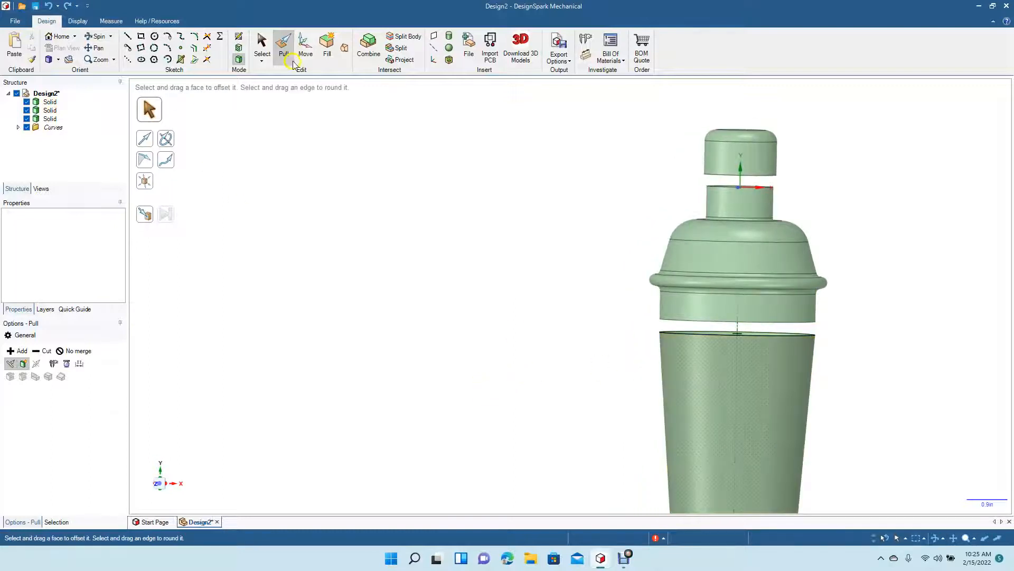
{"action": "left_click", "coordinate": [772, 359]}
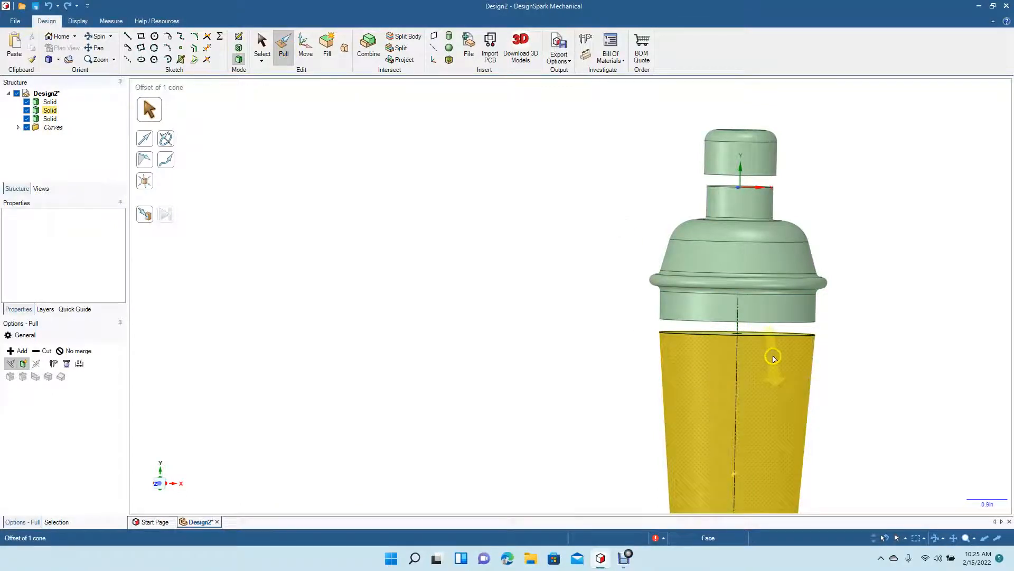
{"action": "left_click_drag", "start_coordinate": [773, 358], "coordinate": [769, 359]}
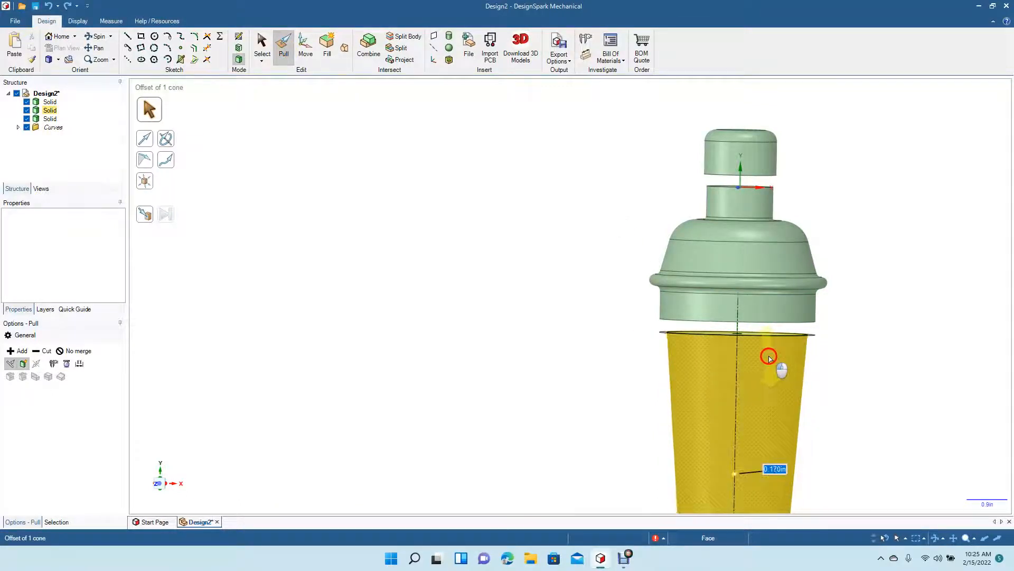
{"action": "left_click_drag", "start_coordinate": [769, 359], "coordinate": [770, 357]}
{"action": "left_click", "coordinate": [612, 326]}
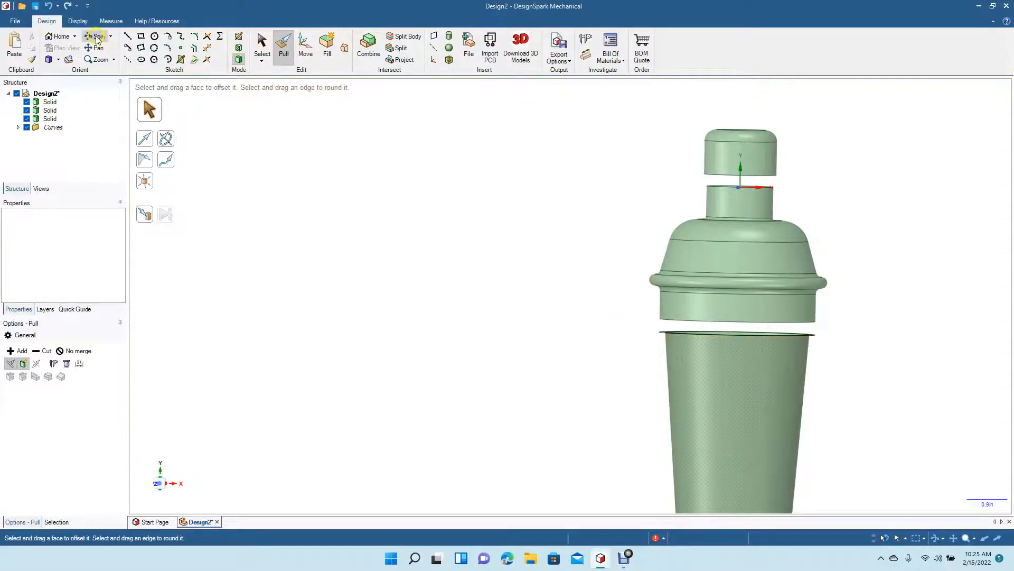
Delete the leftover 3.5 in sketch circle around the cup's rim.
{"action": "mouse_move", "coordinate": [420, 210]}
{"action": "left_mouse_down"}
{"action": "mouse_move", "coordinate": [419, 276]}
{"action": "mouse_move", "coordinate": [414, 180]}
{"action": "left_mouse_up"}
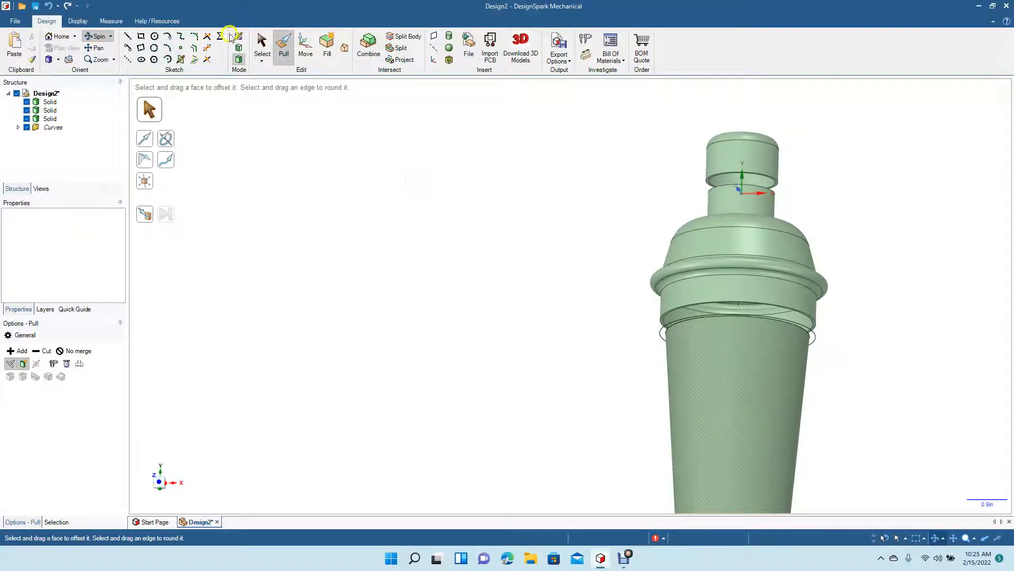
{"action": "left_click", "coordinate": [261, 43]}
{"action": "left_click", "coordinate": [659, 330]}
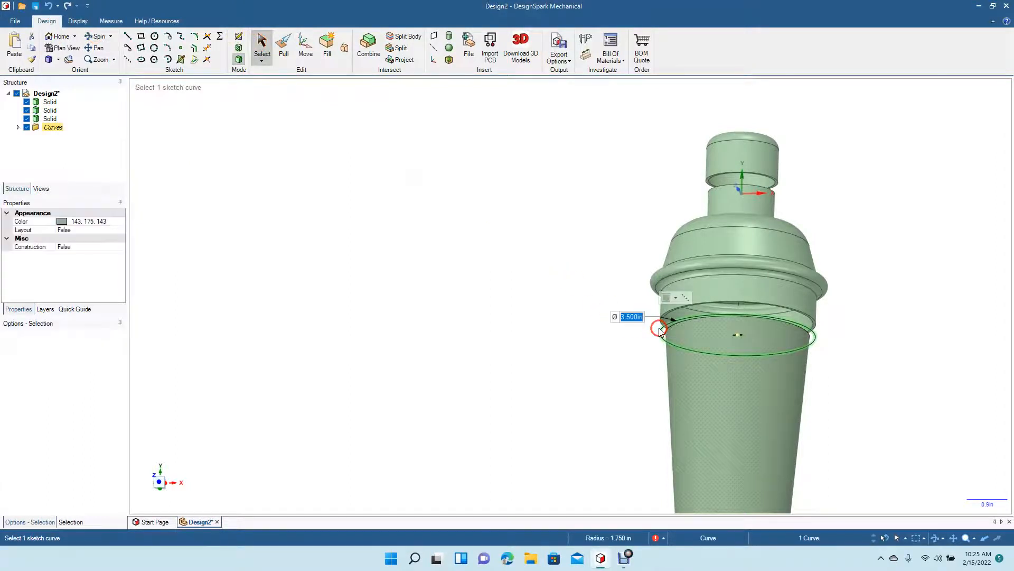
{"action": "key", "text": "Escape"}
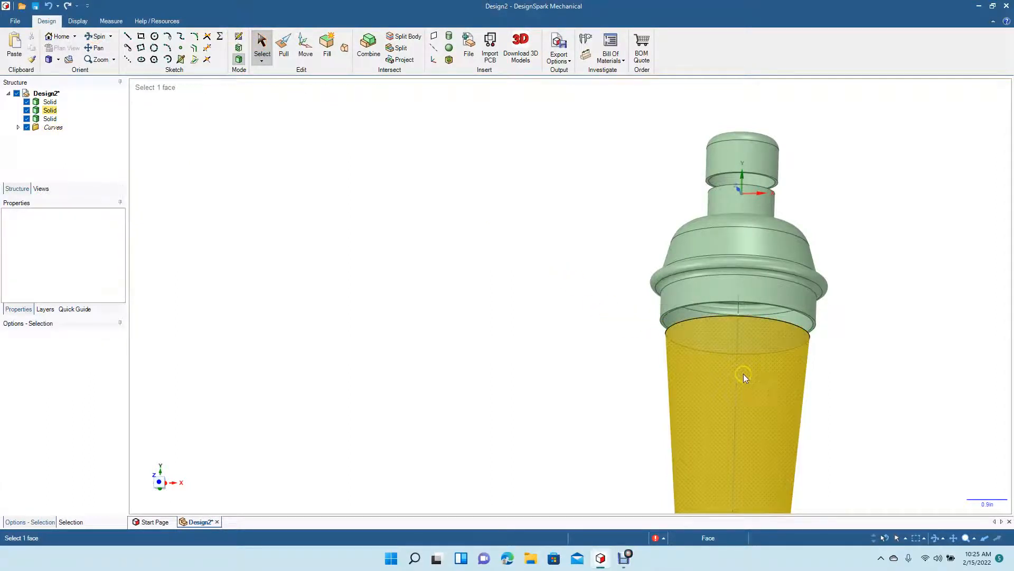
Copy the inner bottom edge of the lid's lower skirt and paste it in place as a circle.
{"action": "scroll", "coordinate": [744, 373], "scroll_direction": "up", "scroll_amount": 5}
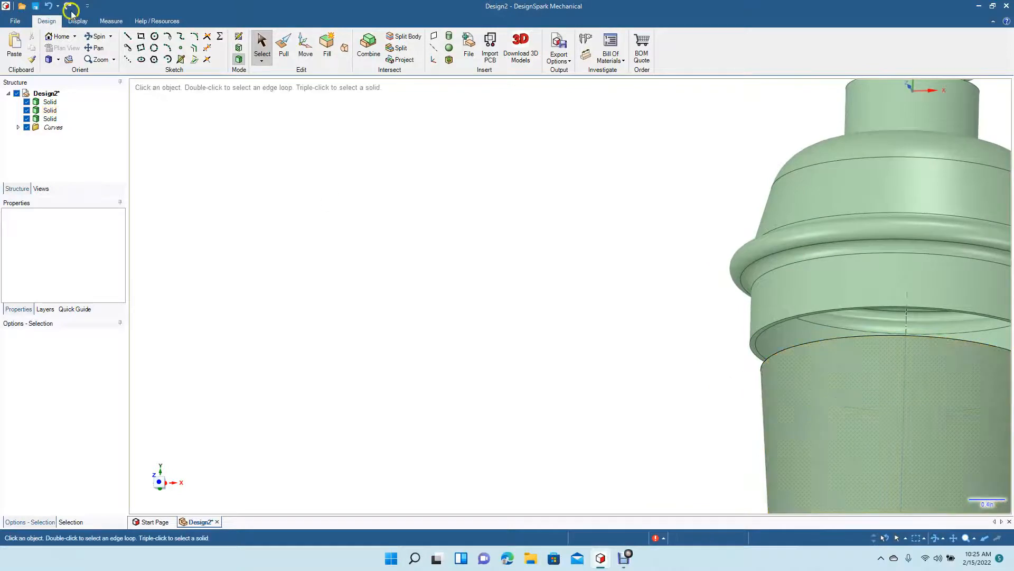
{"action": "left_click", "coordinate": [97, 48]}
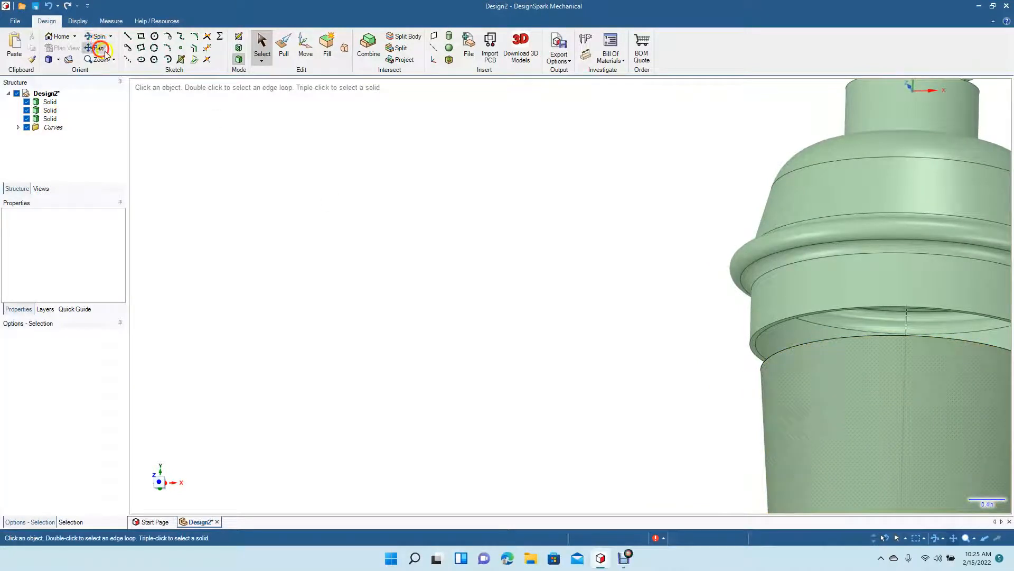
{"action": "left_click_drag", "start_coordinate": [514, 285], "coordinate": [225, 261]}
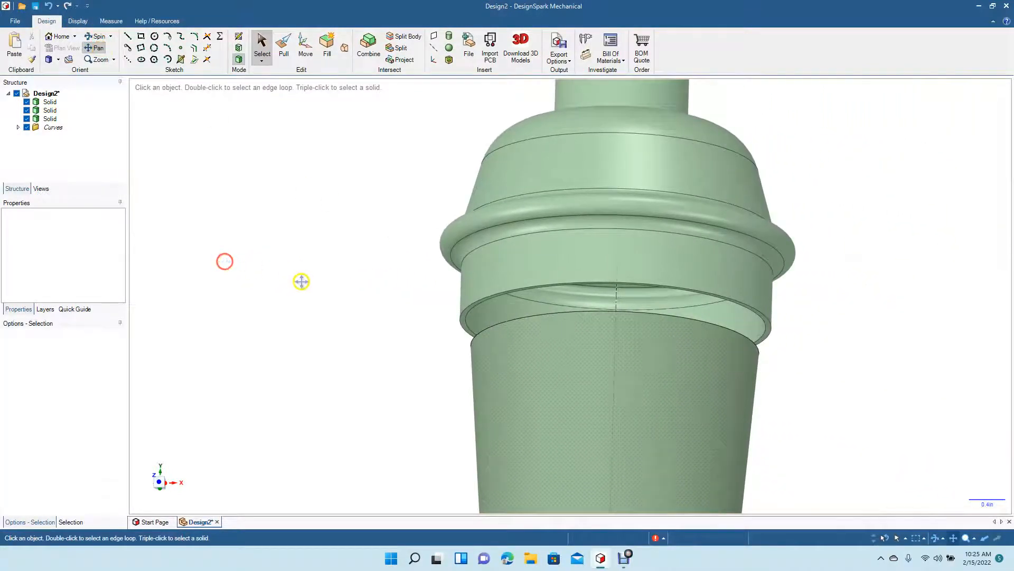
{"action": "left_click", "coordinate": [97, 36]}
{"action": "mouse_move", "coordinate": [347, 188]}
{"action": "left_mouse_down"}
{"action": "mouse_move", "coordinate": [342, 222]}
{"action": "mouse_move", "coordinate": [328, 199]}
{"action": "mouse_move", "coordinate": [341, 228]}
{"action": "mouse_move", "coordinate": [326, 197]}
{"action": "mouse_move", "coordinate": [346, 200]}
{"action": "left_mouse_up"}
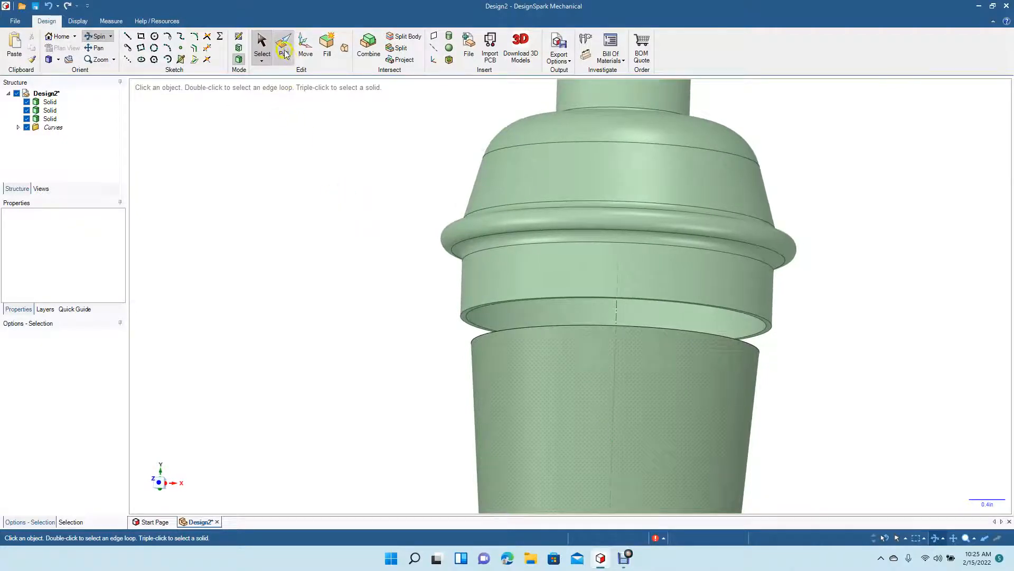
{"action": "left_click", "coordinate": [262, 46]}
{"action": "left_click", "coordinate": [500, 330]}
{"action": "left_click", "coordinate": [469, 320]}
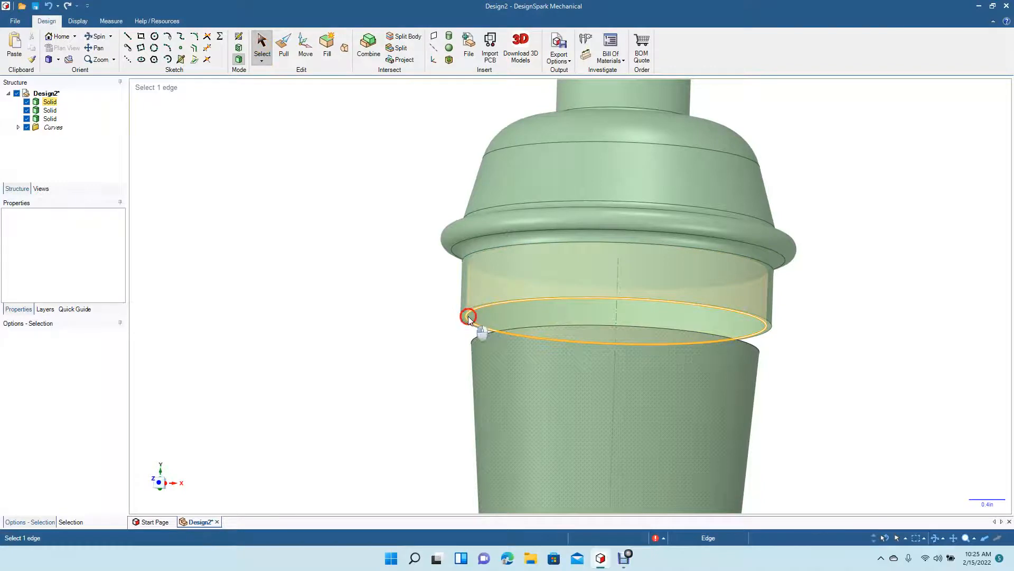
{"action": "left_click", "coordinate": [468, 318]}
{"action": "key", "text": "ctrl+c"}
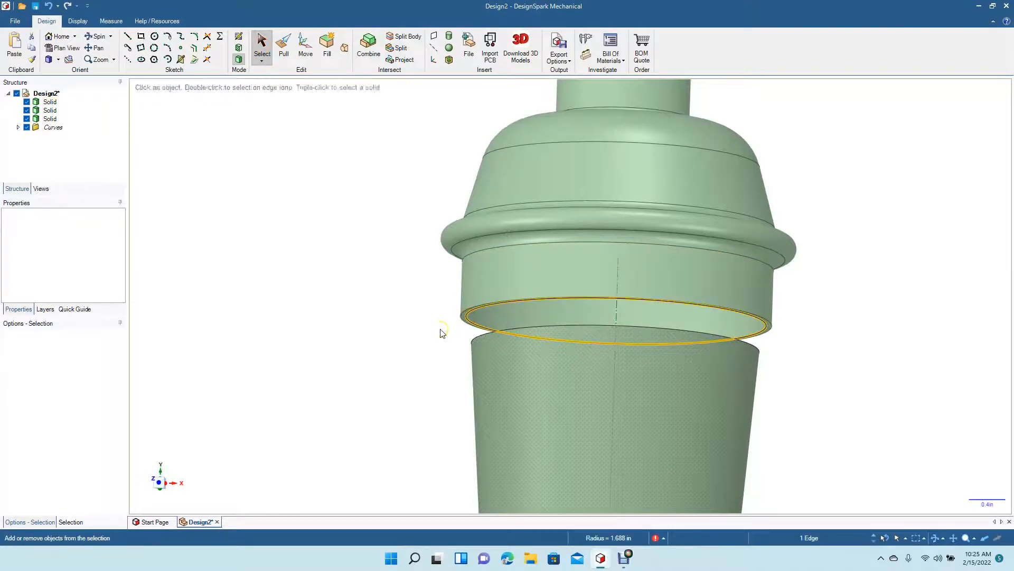
{"action": "key", "text": "ctrl+v"}
Move the pasted circle about 0.38 in down toward the cup's rim.
{"action": "left_click", "coordinate": [306, 48]}
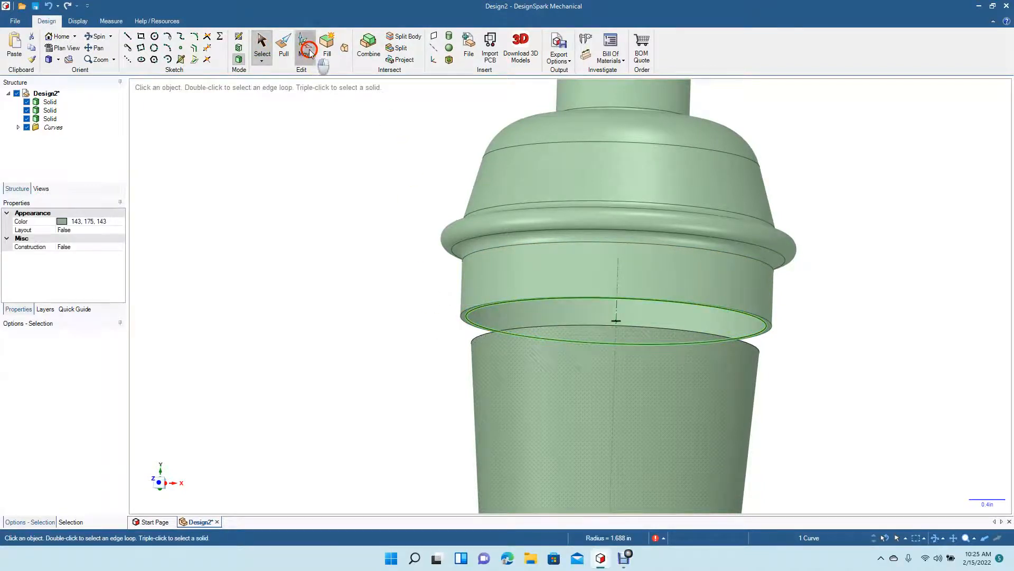
{"action": "left_click_drag", "start_coordinate": [623, 370], "coordinate": [614, 401]}
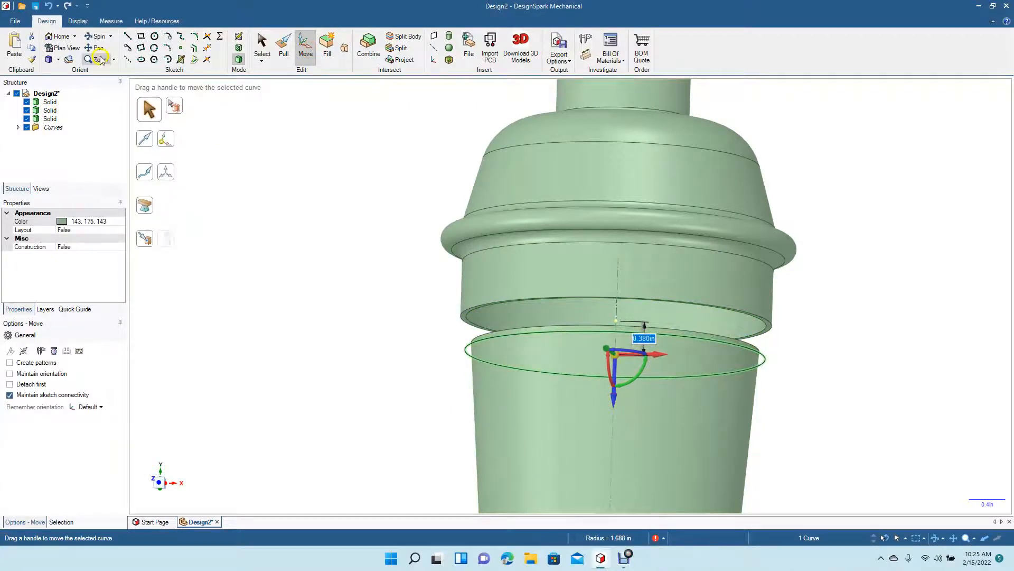
{"action": "left_click_drag", "start_coordinate": [283, 176], "coordinate": [309, 224]}
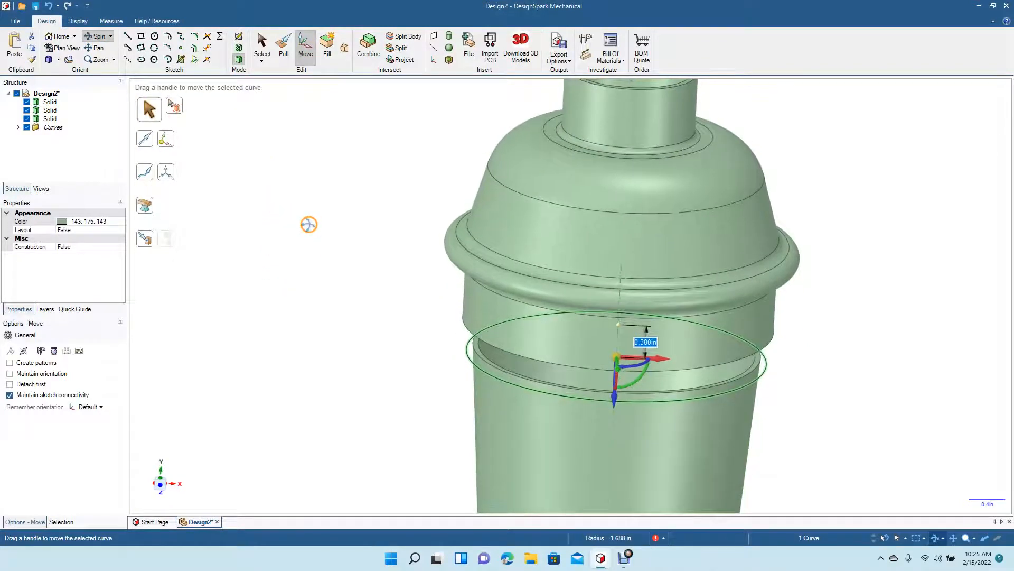
Undo the pasted circle and its move, along with the deletion of the 3.5 in circle at the cup's rim.
{"action": "key", "text": "ctrl+z"}
{"action": "key", "text": "ctrl+z"}
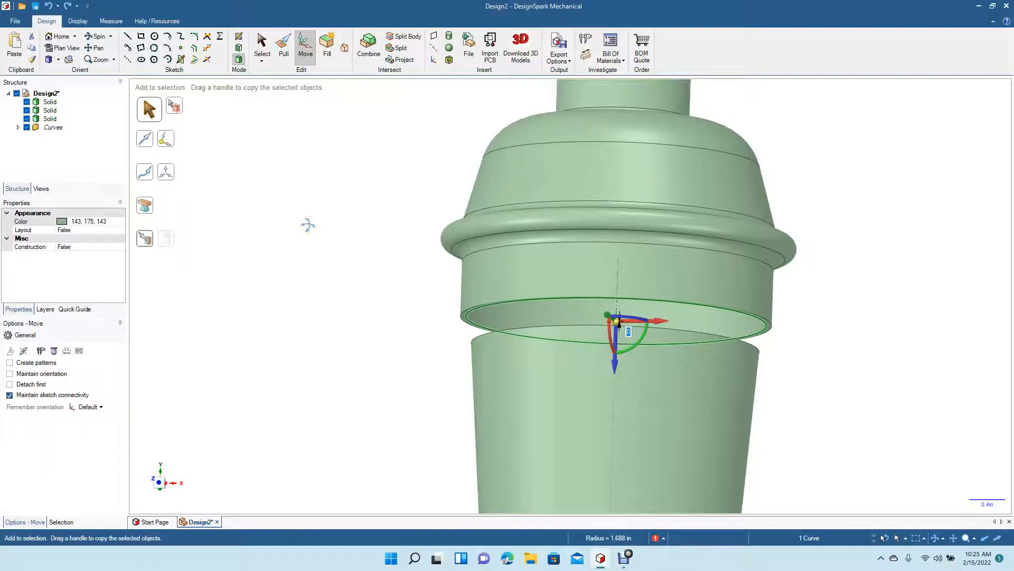
{"action": "key", "text": "ctrl+z"}
{"action": "key", "text": "ctrl+z"}
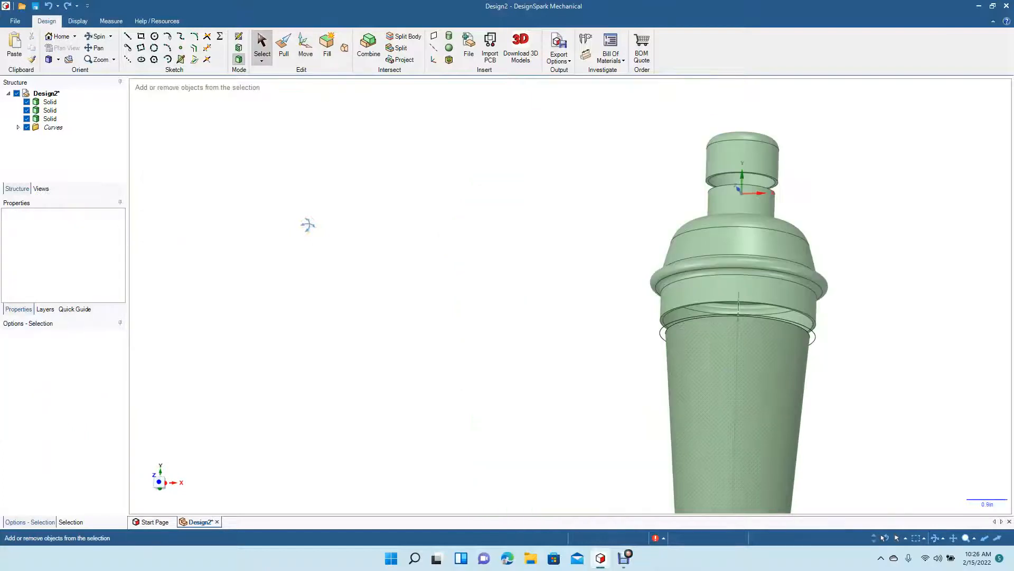
Undo the last offset of the cup's outer face.
{"action": "key", "text": "ctrl+z"}
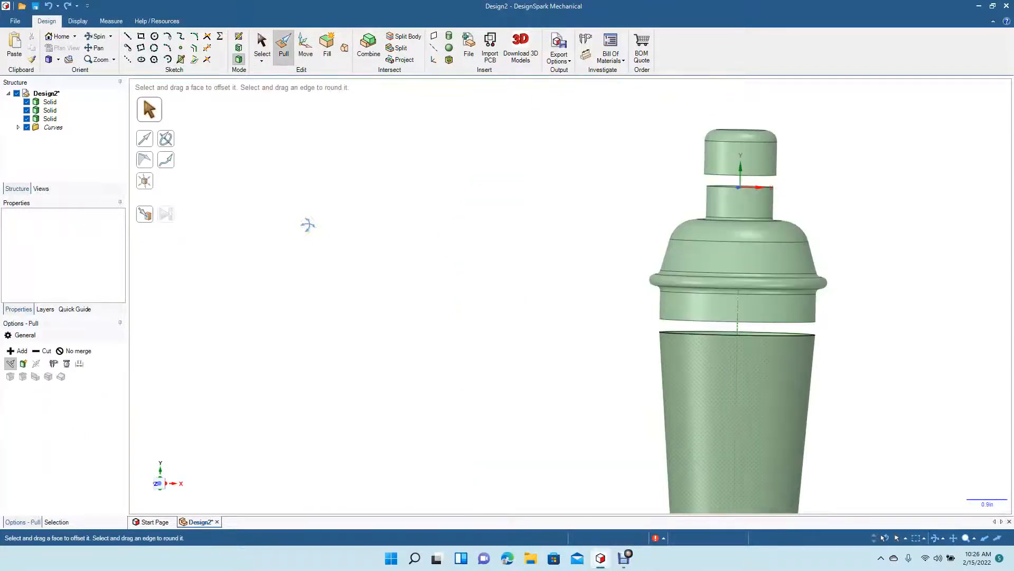
{"action": "left_click", "coordinate": [262, 45]}
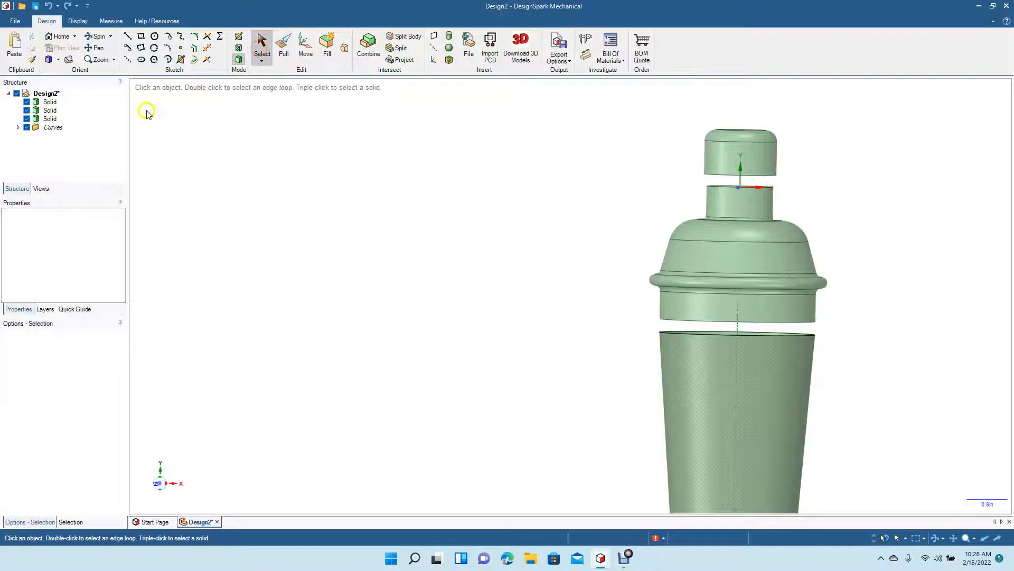
Copy the outer bottom edge of the lid's skirt as a circle and move it 0.35 in down to the cup's rim.
{"action": "left_click", "coordinate": [101, 51]}
{"action": "left_click_drag", "start_coordinate": [470, 315], "coordinate": [310, 308]}
{"action": "left_click", "coordinate": [99, 36]}
{"action": "left_click_drag", "start_coordinate": [340, 275], "coordinate": [337, 253]}
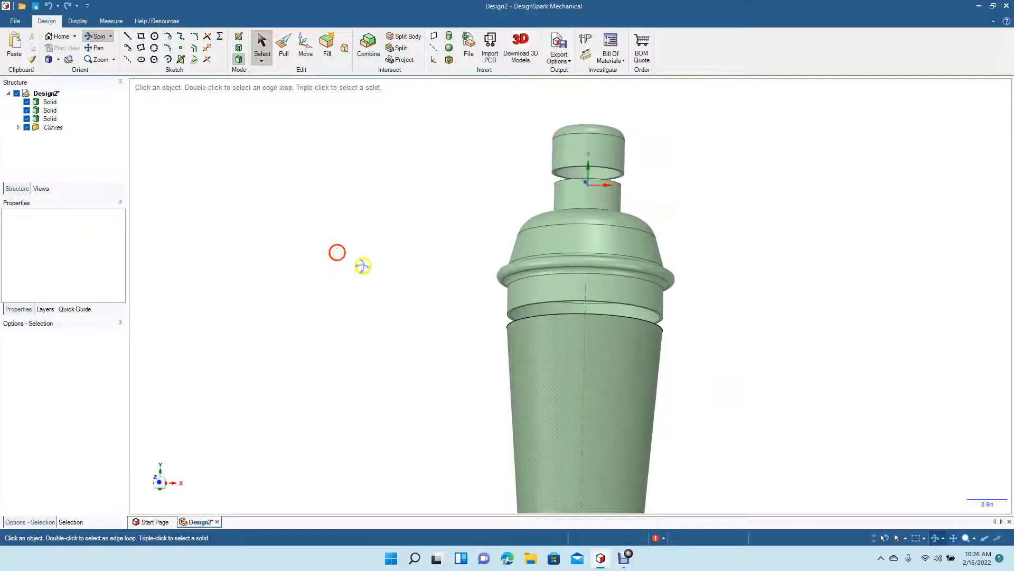
{"action": "scroll", "coordinate": [365, 267], "scroll_direction": "up", "scroll_amount": 5}
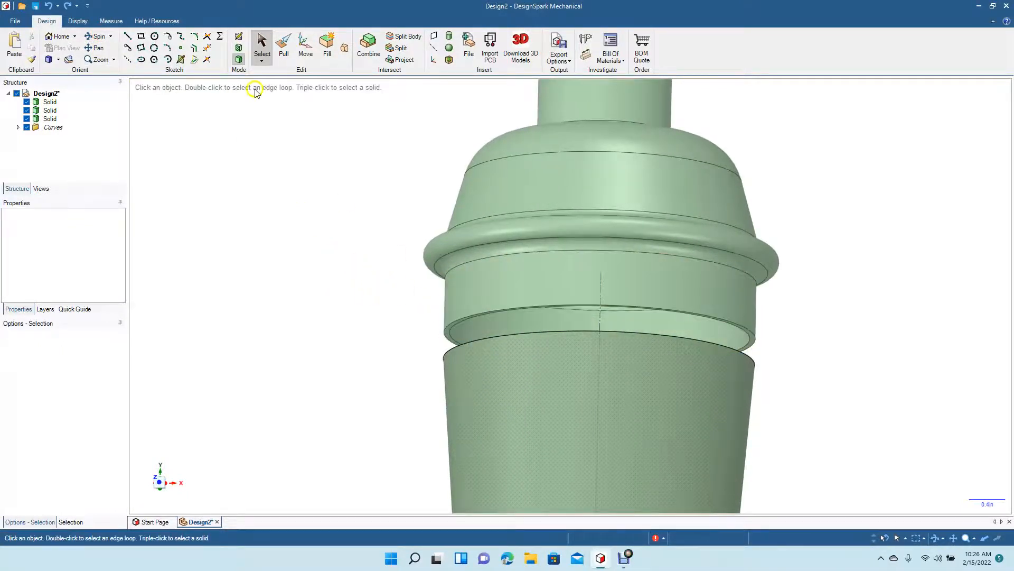
{"action": "left_click", "coordinate": [447, 330]}
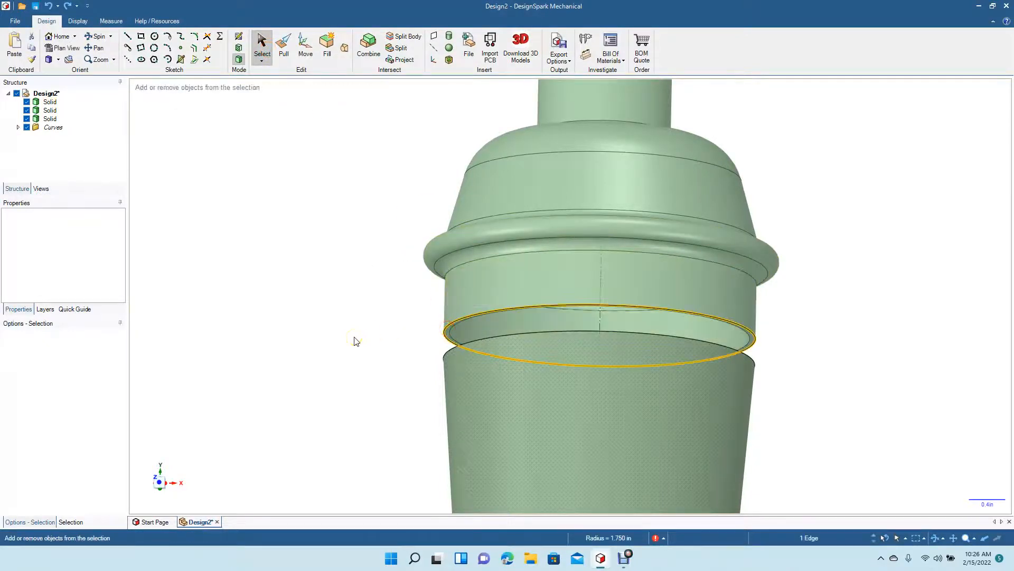
{"action": "left_click", "coordinate": [305, 45]}
{"action": "left_click_drag", "start_coordinate": [599, 384], "coordinate": [597, 412]}
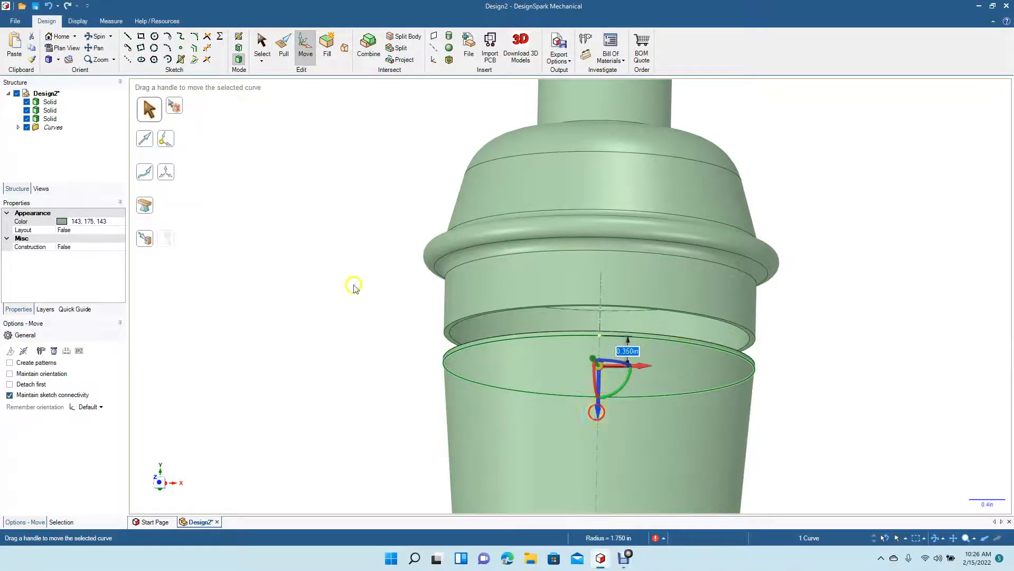
Inspect the circle around the cup's rim, and undo its move and the copy from the lid's skirt.
{"action": "left_click", "coordinate": [94, 37]}
{"action": "left_click_drag", "start_coordinate": [273, 163], "coordinate": [268, 198]}
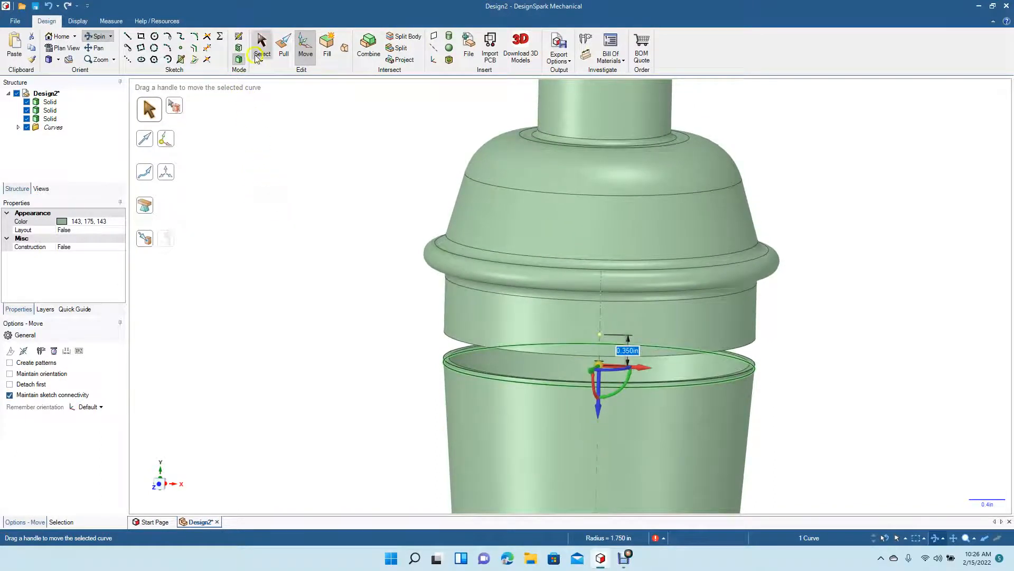
{"action": "left_click", "coordinate": [257, 53]}
{"action": "key", "text": "m"}
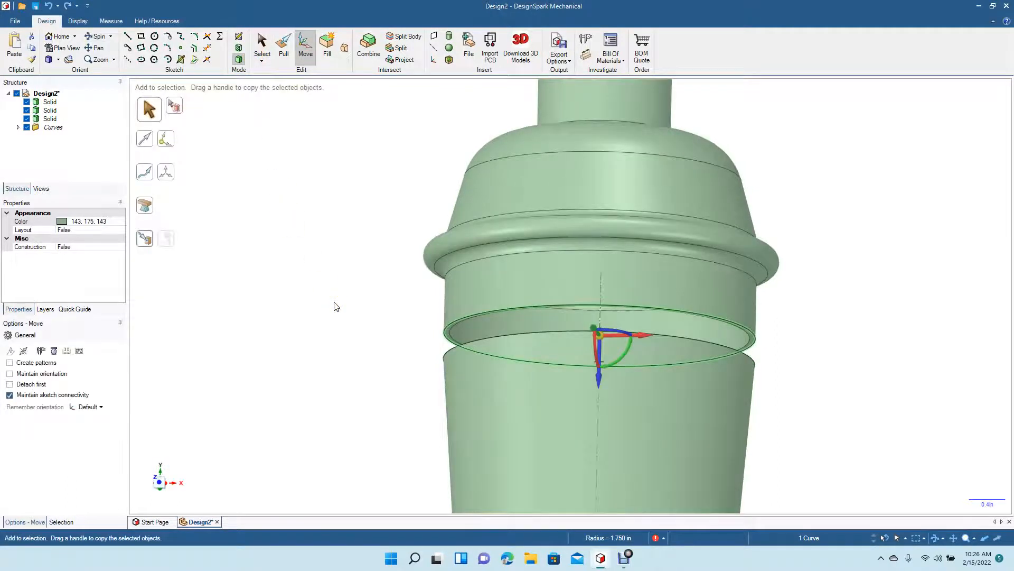
{"action": "key", "text": "s"}
{"action": "left_click", "coordinate": [349, 329]}
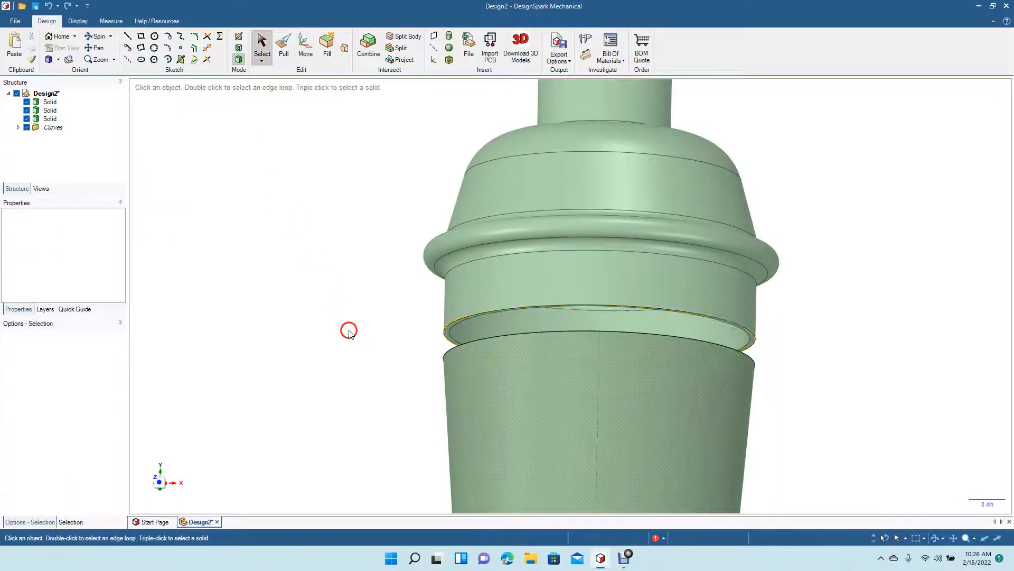
Offset the cup's tapered outer face with Pull, trying inward offsets and entering a value of 0.04 in.
{"action": "left_click", "coordinate": [463, 351]}
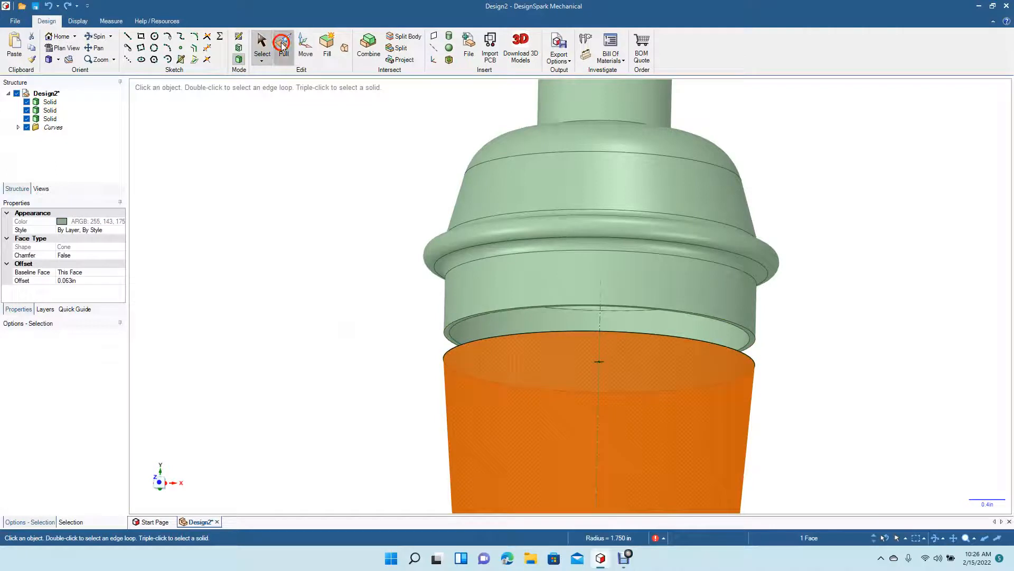
{"action": "left_click", "coordinate": [284, 45]}
{"action": "left_click_drag", "start_coordinate": [733, 388], "coordinate": [734, 388]}
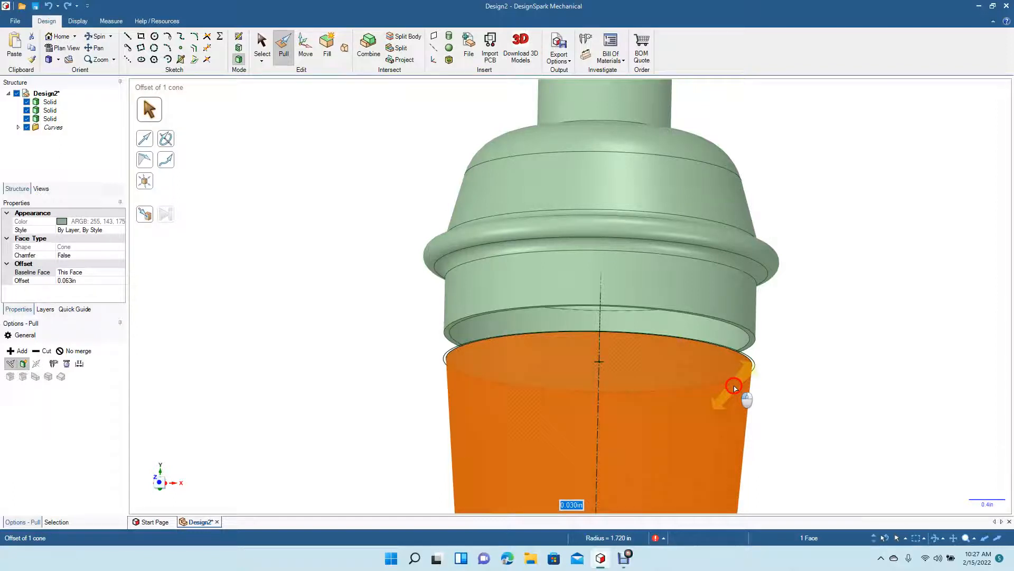
{"action": "left_click_drag", "start_coordinate": [735, 388], "coordinate": [733, 389]}
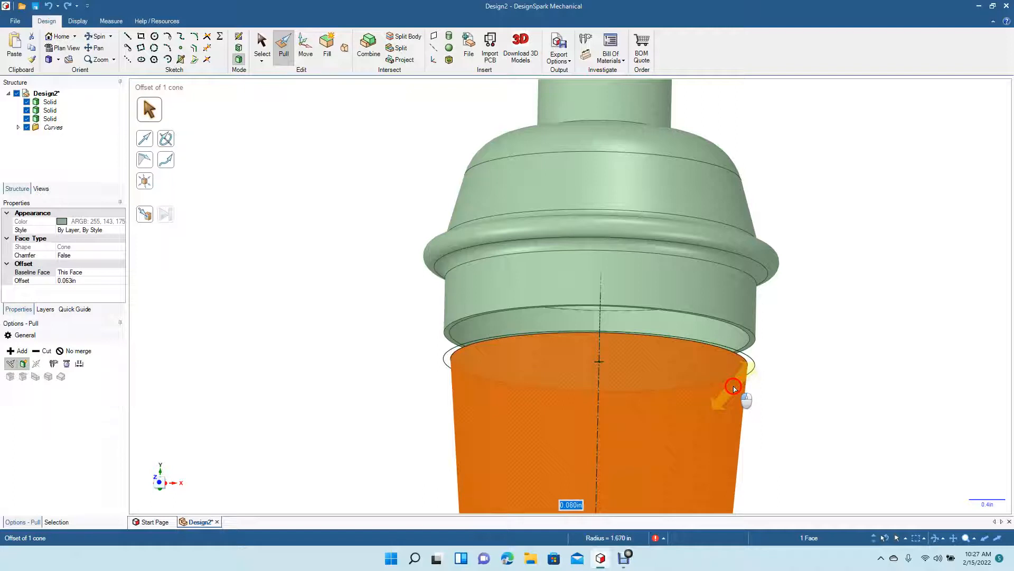
{"action": "left_click_drag", "start_coordinate": [734, 388], "coordinate": [735, 388]}
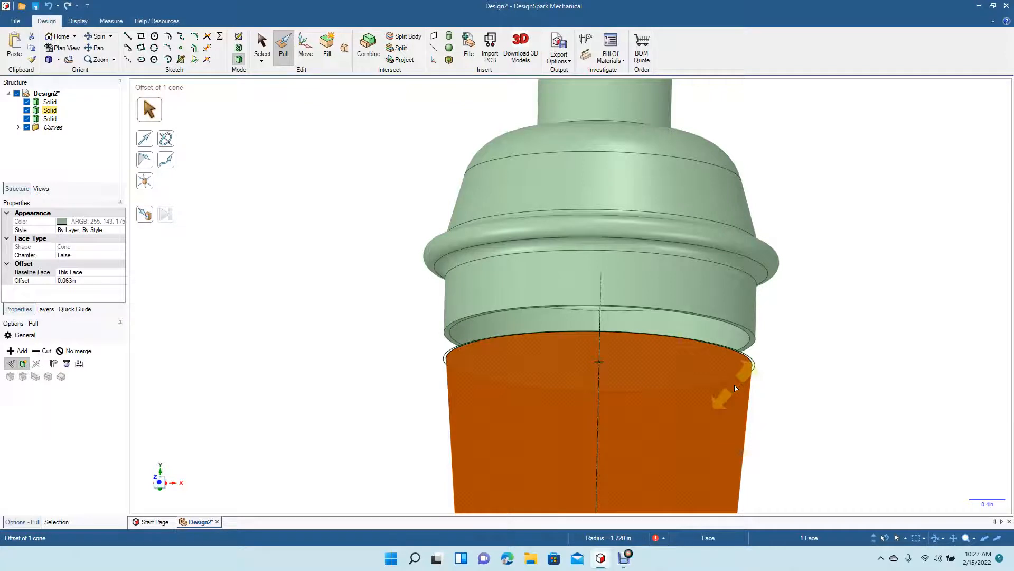
{"action": "type", "text": "0.04"}
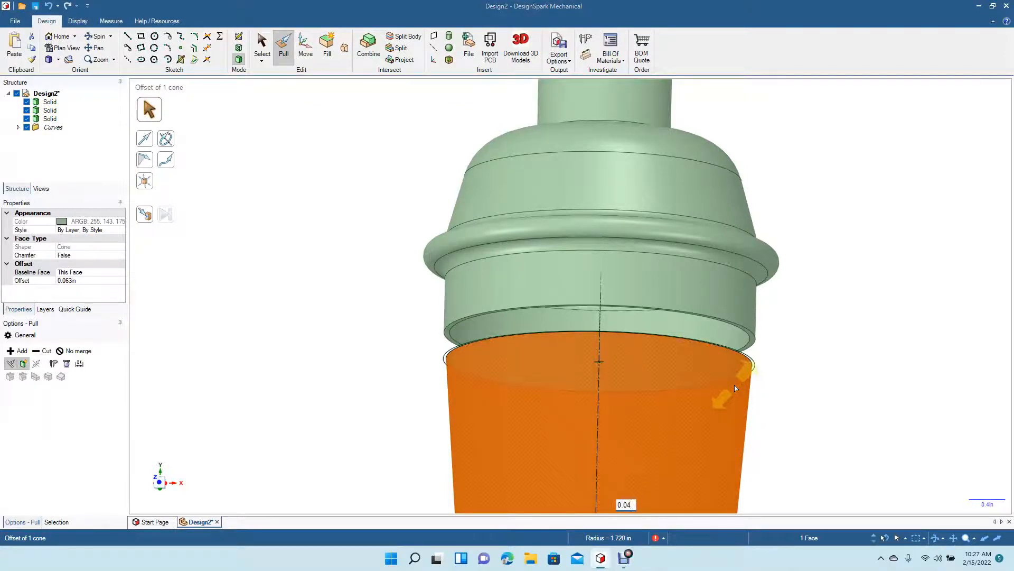
{"action": "scroll", "coordinate": [735, 389], "scroll_direction": "down", "scroll_amount": 5}
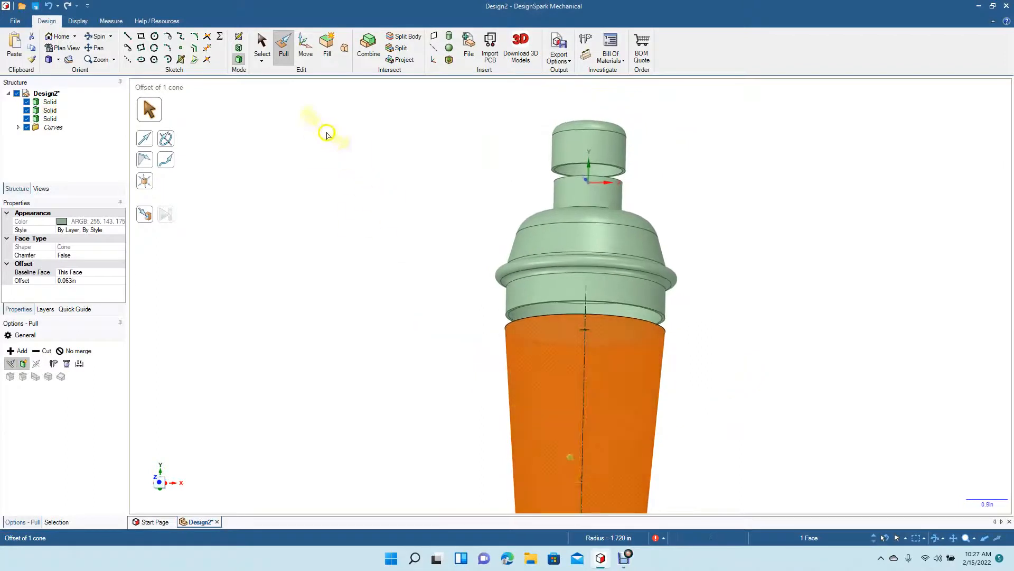
{"action": "left_click", "coordinate": [260, 50]}
{"action": "left_click", "coordinate": [331, 166]}
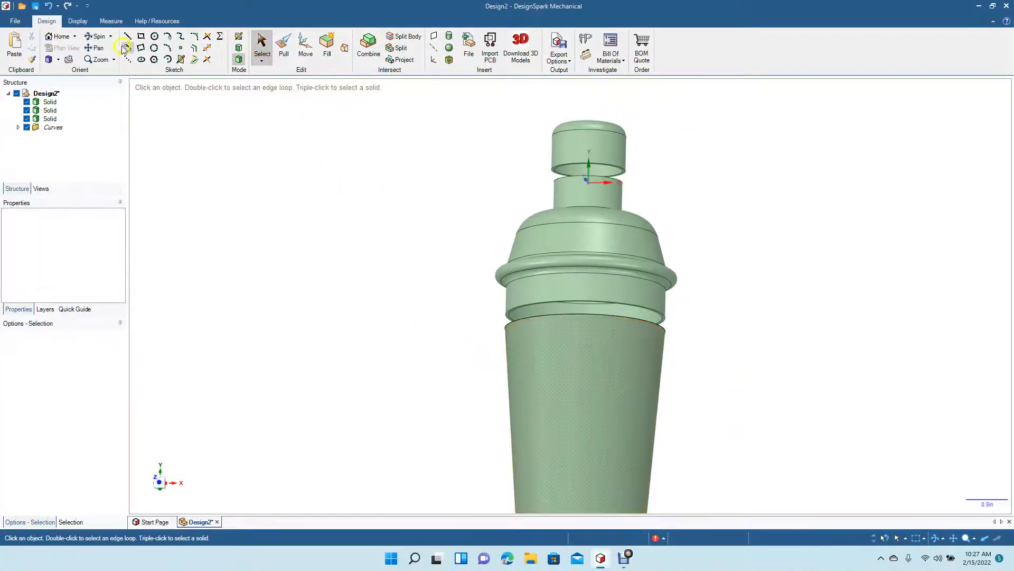
Try pulling the cup's outer face outward by about 0.64 in, and undo it.
{"action": "left_click", "coordinate": [97, 36]}
{"action": "left_click_drag", "start_coordinate": [421, 316], "coordinate": [379, 333]}
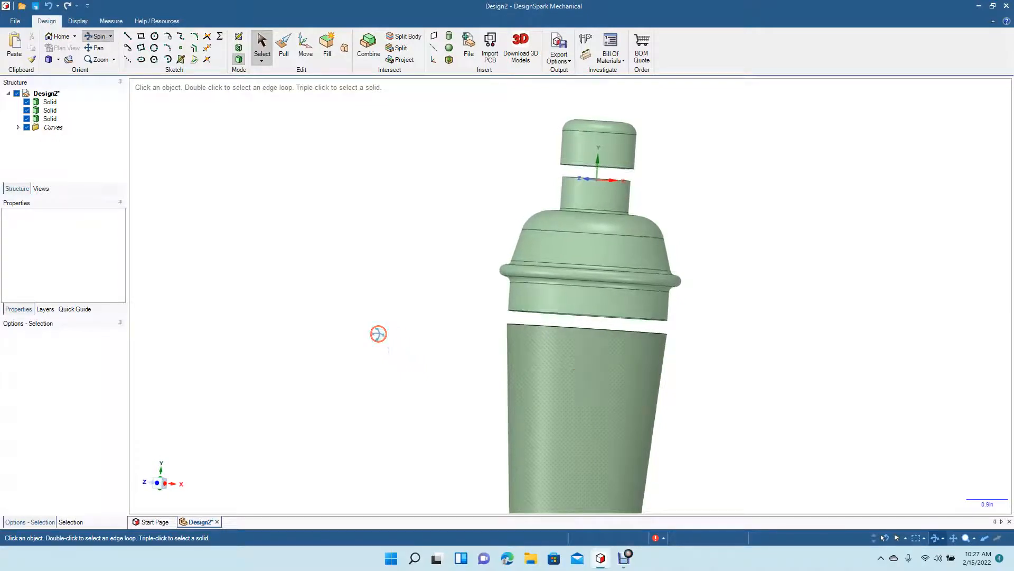
{"action": "left_click", "coordinate": [284, 43]}
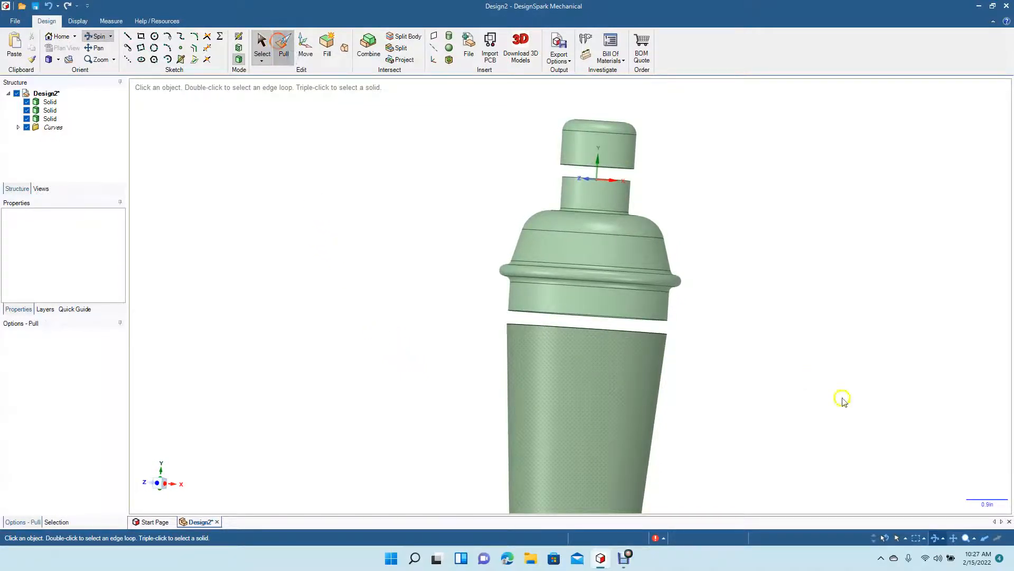
{"action": "left_click", "coordinate": [659, 362]}
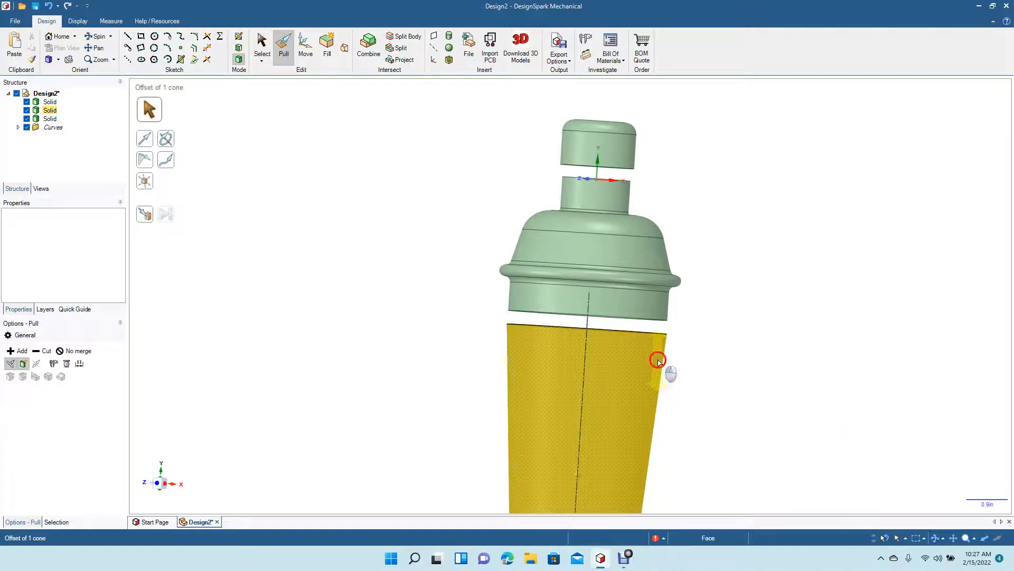
{"action": "left_click_drag", "start_coordinate": [658, 362], "coordinate": [666, 363]}
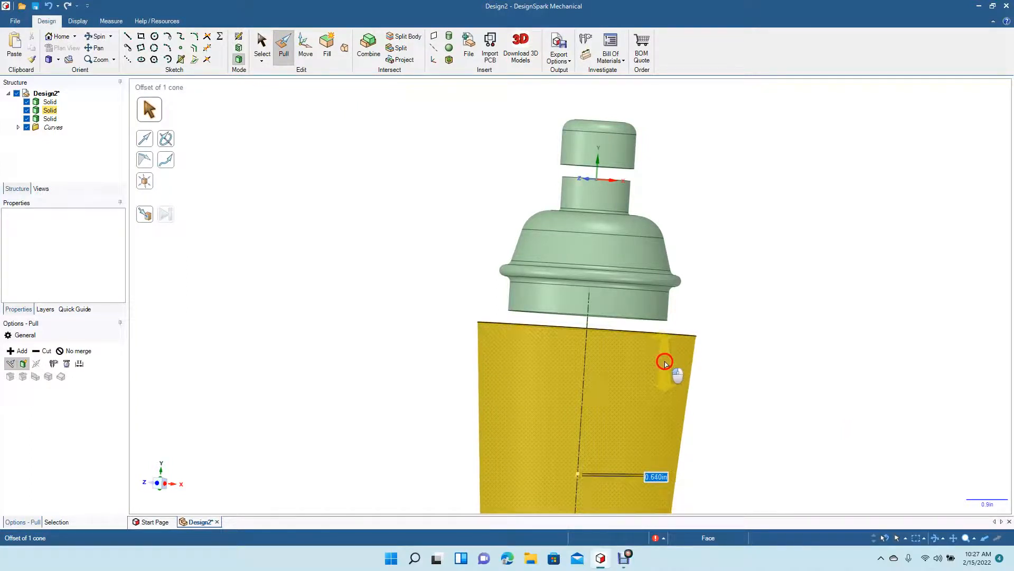
{"action": "left_click", "coordinate": [754, 362]}
{"action": "key", "text": "ctrl+z"}
Pull the cup's outer face slightly inward so its rim sits inside the surrounding sketch circle.
{"action": "left_click", "coordinate": [646, 367]}
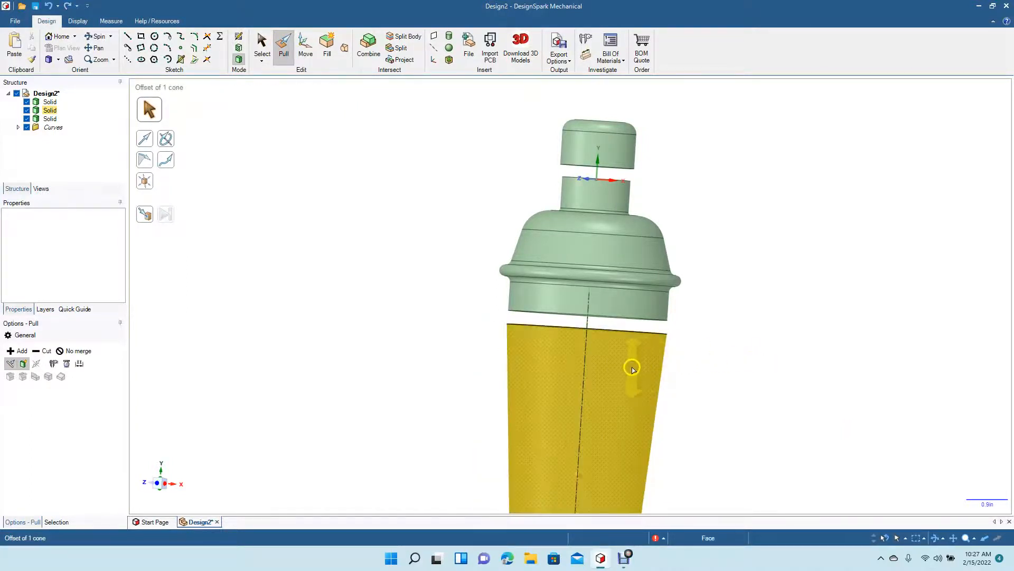
{"action": "left_click_drag", "start_coordinate": [631, 369], "coordinate": [661, 370]}
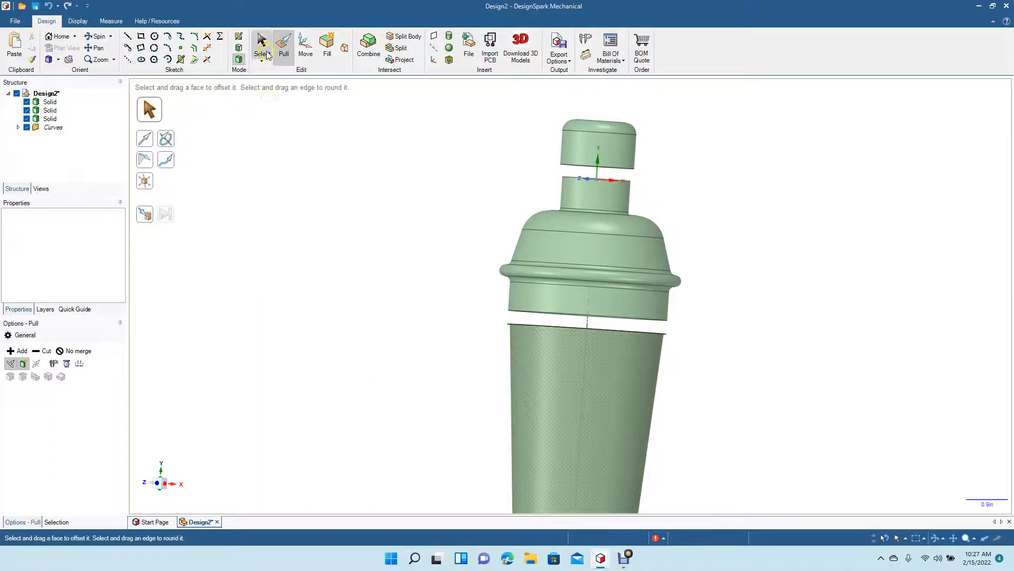
{"action": "left_click", "coordinate": [263, 47]}
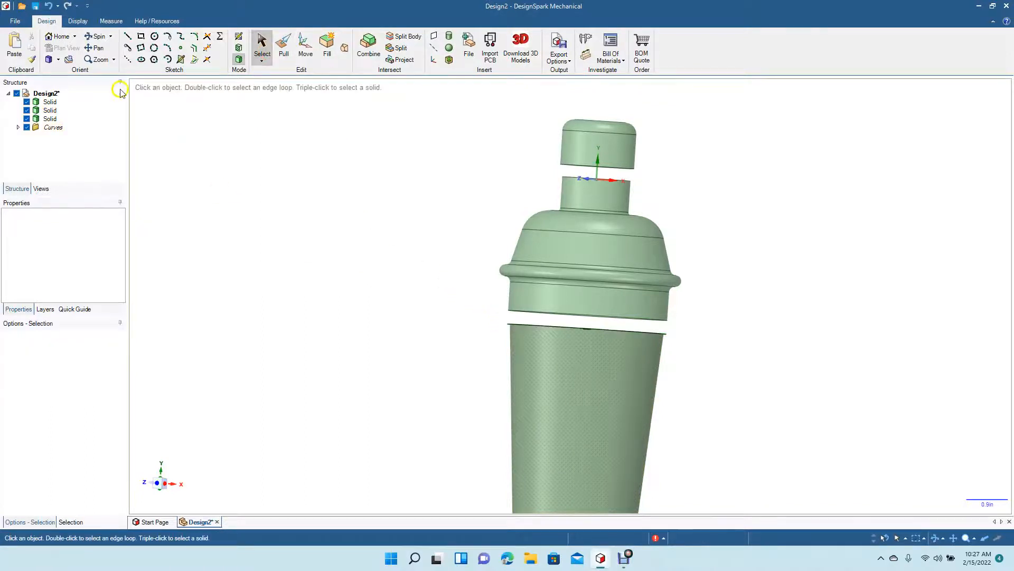
Delete the sketch circle surrounding the cup's rim.
{"action": "left_click", "coordinate": [98, 37]}
{"action": "left_click_drag", "start_coordinate": [496, 242], "coordinate": [461, 261]}
{"action": "left_click", "coordinate": [260, 43]}
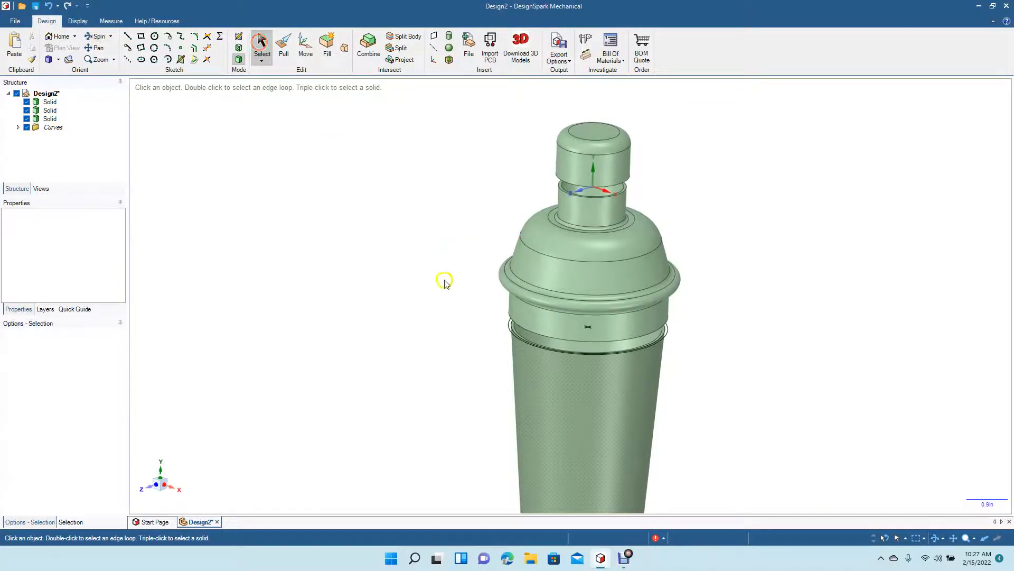
{"action": "left_click", "coordinate": [510, 332]}
{"action": "key", "text": "Delete"}
Copy the outer and inner bottom edges of the lid's skirt and paste them in place as two circles.
{"action": "left_click", "coordinate": [98, 35]}
{"action": "left_click_drag", "start_coordinate": [307, 266], "coordinate": [315, 214]}
{"action": "scroll", "coordinate": [314, 214], "scroll_direction": "up", "scroll_amount": 8, "text": "ctrl"}
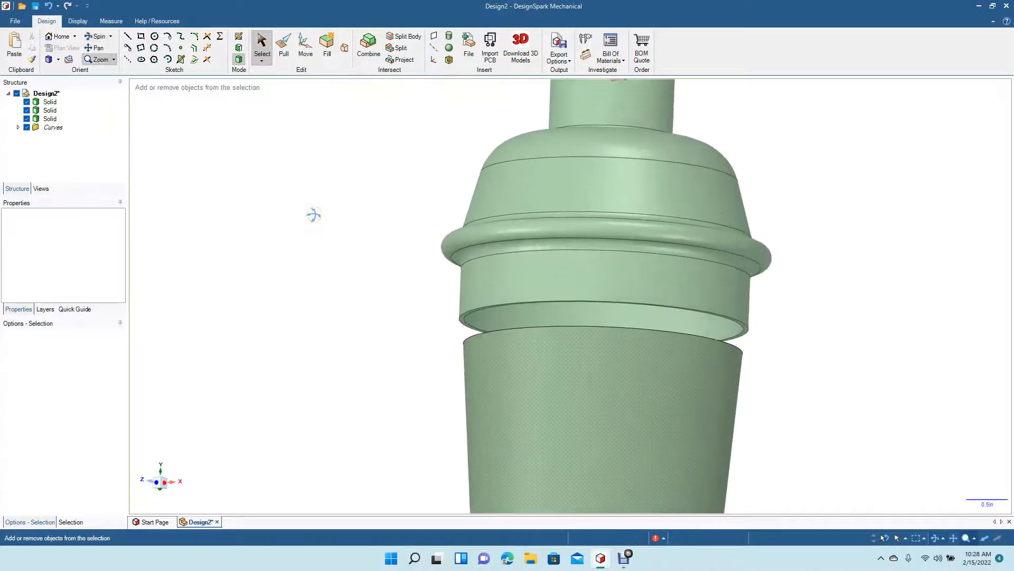
{"action": "scroll", "coordinate": [315, 214], "scroll_direction": "up", "scroll_amount": 1, "text": "ctrl"}
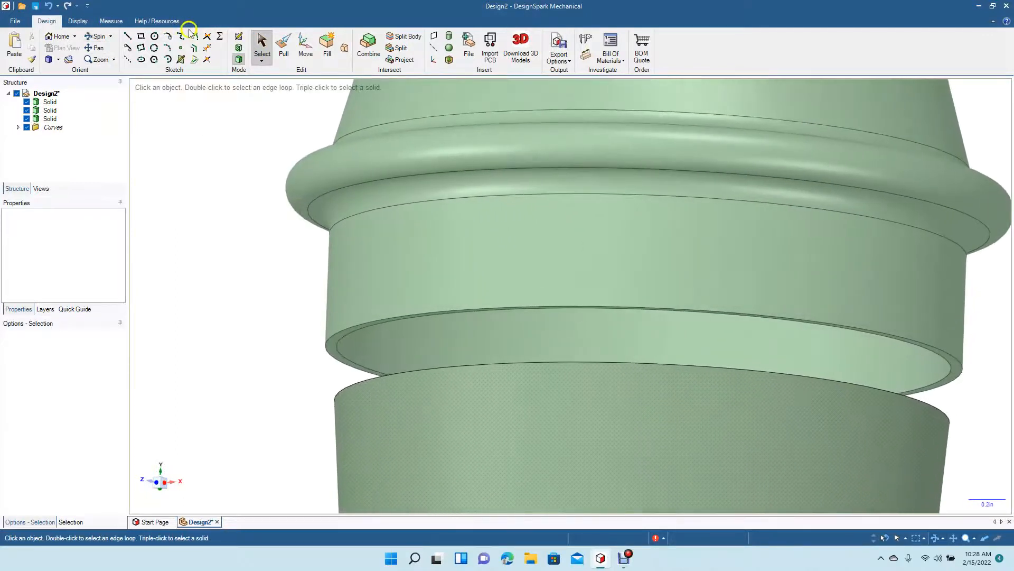
{"action": "left_click", "coordinate": [97, 38]}
{"action": "left_click_drag", "start_coordinate": [285, 431], "coordinate": [285, 415]}
{"action": "left_click", "coordinate": [263, 47]}
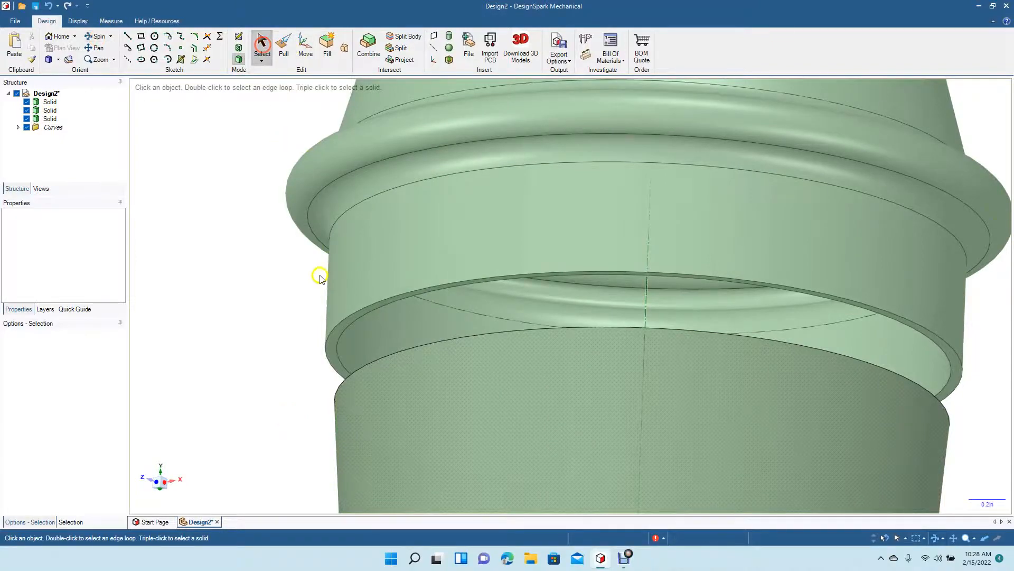
{"action": "left_click", "coordinate": [339, 328]}
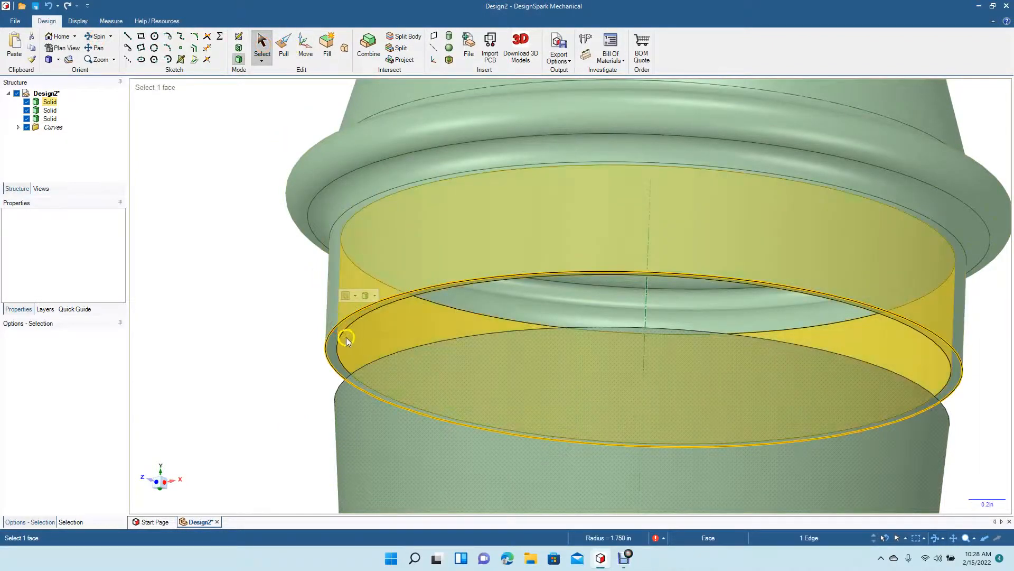
{"action": "left_click", "coordinate": [340, 341], "text": "ctrl"}
{"action": "key", "text": "ctrl+c"}
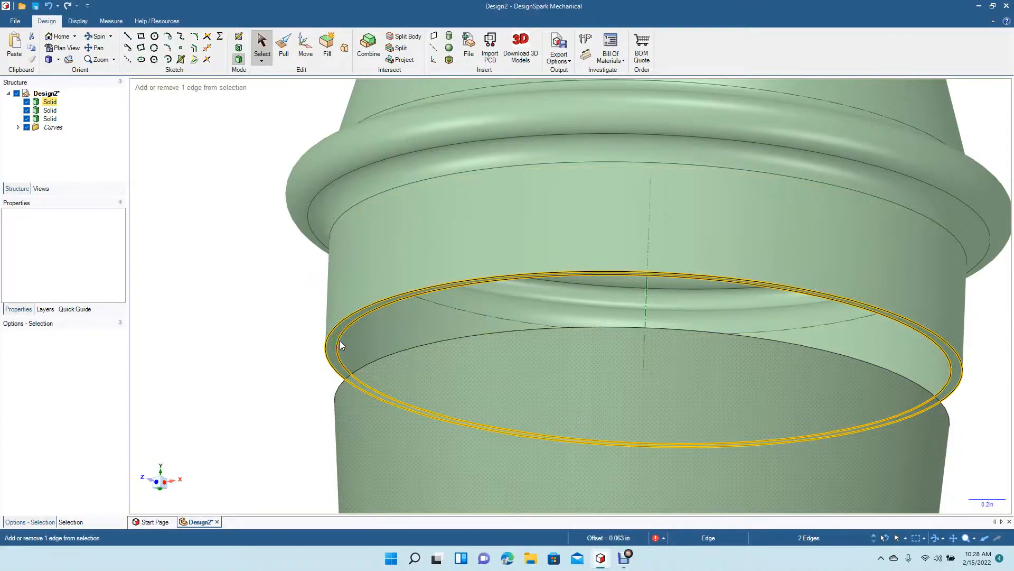
{"action": "key", "text": "ctrl+v"}
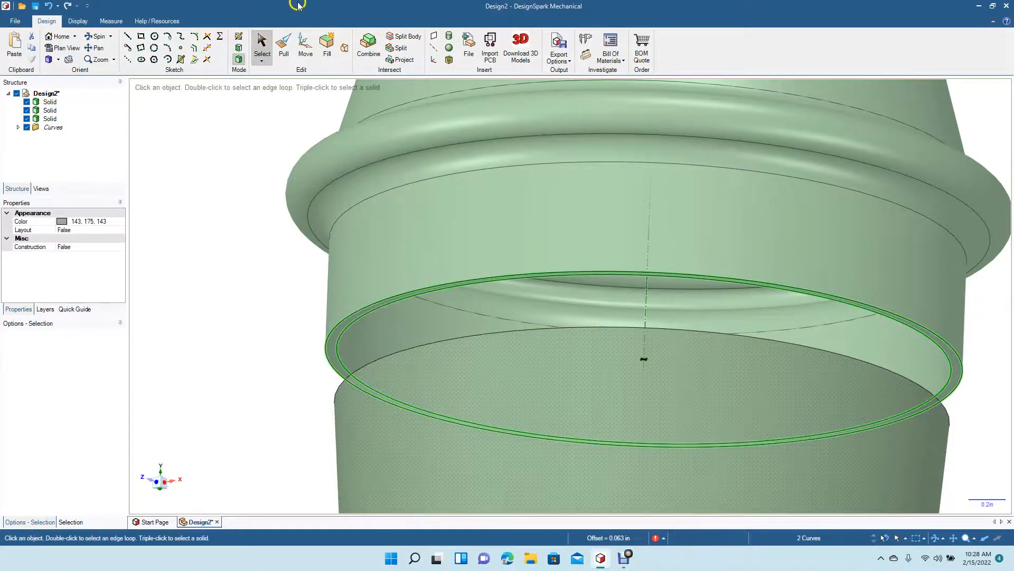
Move the two pasted circles 0.32 in down to compare them with the cup's rim, and clear them away.
{"action": "left_click", "coordinate": [302, 41]}
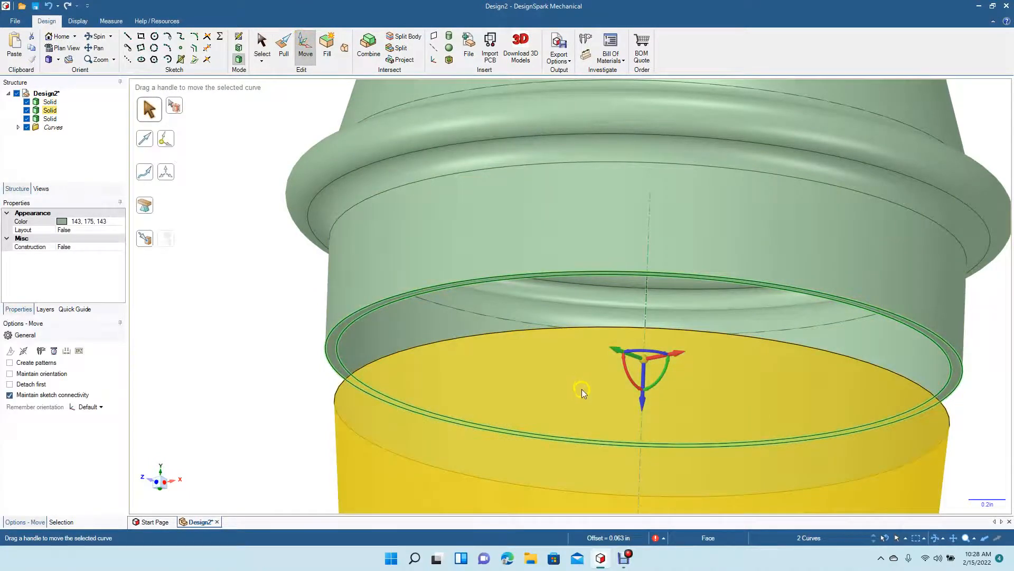
{"action": "left_click_drag", "start_coordinate": [648, 405], "coordinate": [642, 460]}
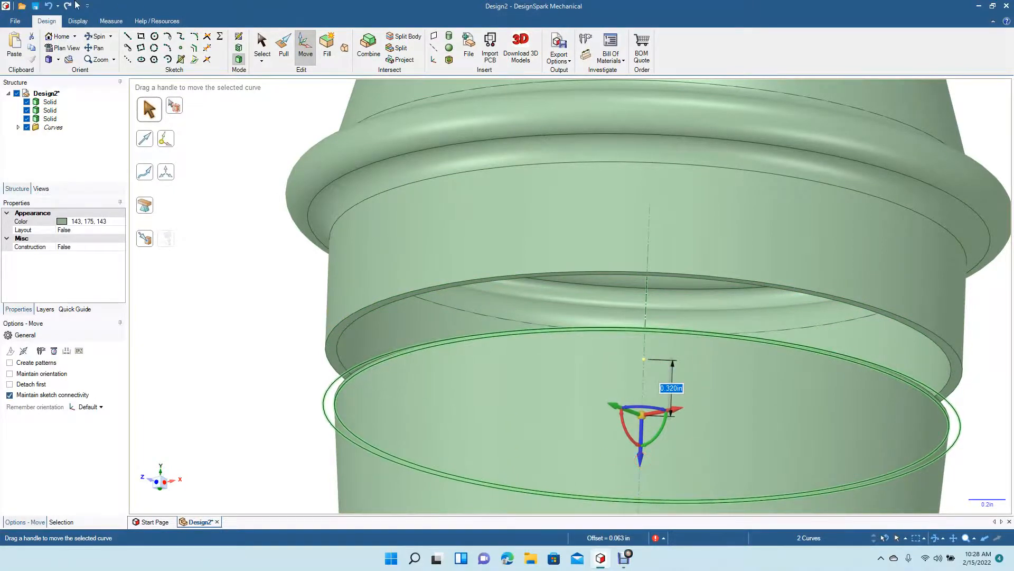
{"action": "left_click", "coordinate": [93, 38]}
{"action": "left_click_drag", "start_coordinate": [251, 219], "coordinate": [251, 259]}
{"action": "key", "text": "Escape"}
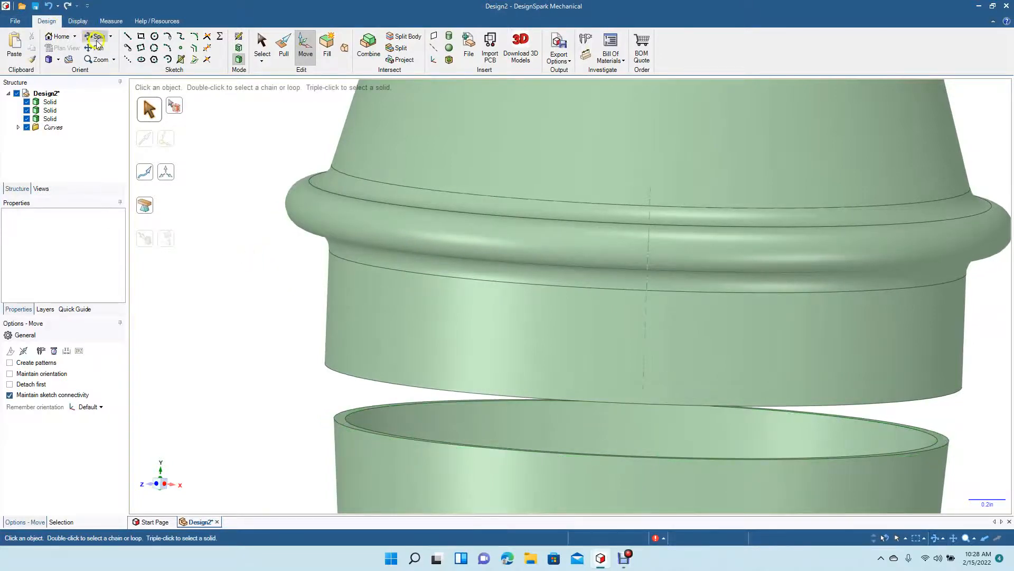
Dimension the diameter of the inner bottom edge of the lid's skirt on an annotation plane placed at that edge.
{"action": "left_click_drag", "start_coordinate": [215, 322], "coordinate": [191, 303]}
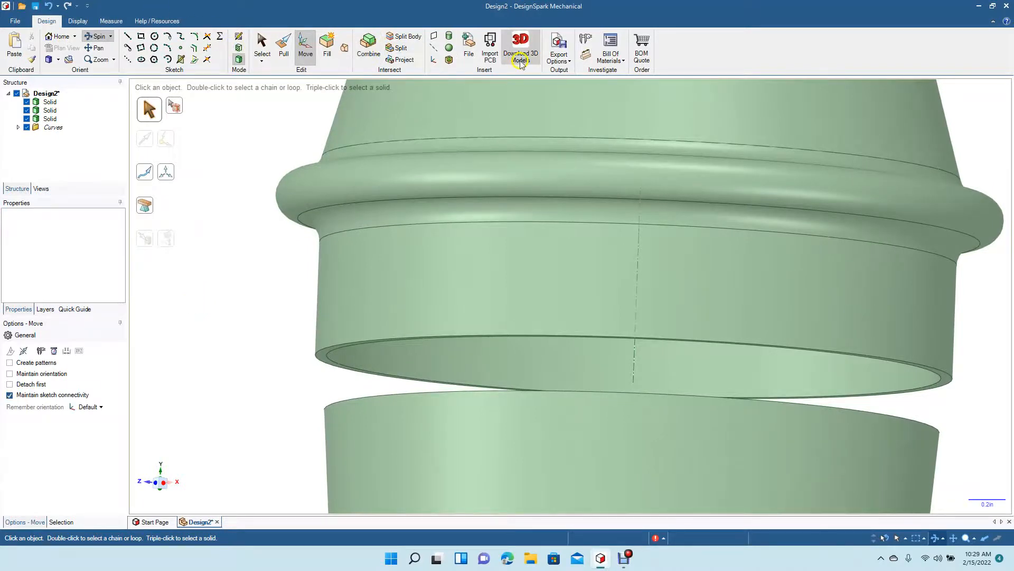
{"action": "left_click", "coordinate": [583, 59]}
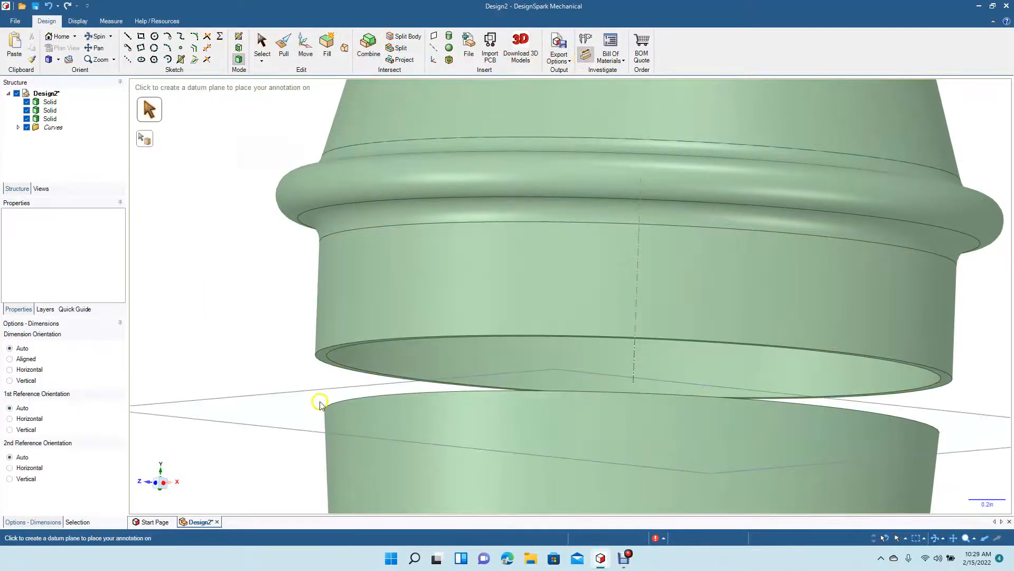
{"action": "left_click", "coordinate": [339, 365]}
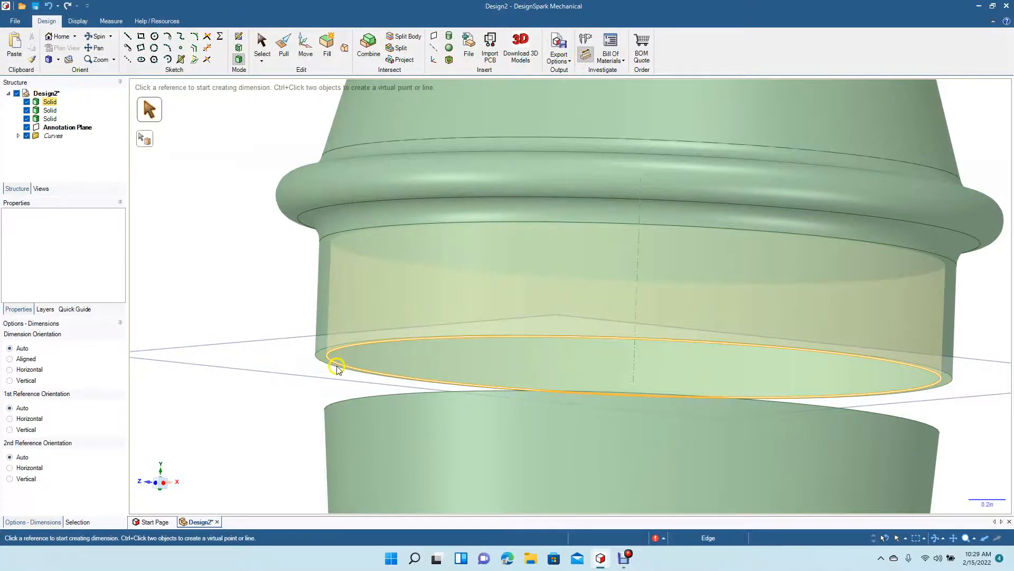
{"action": "left_click", "coordinate": [583, 57]}
{"action": "left_click", "coordinate": [344, 365]}
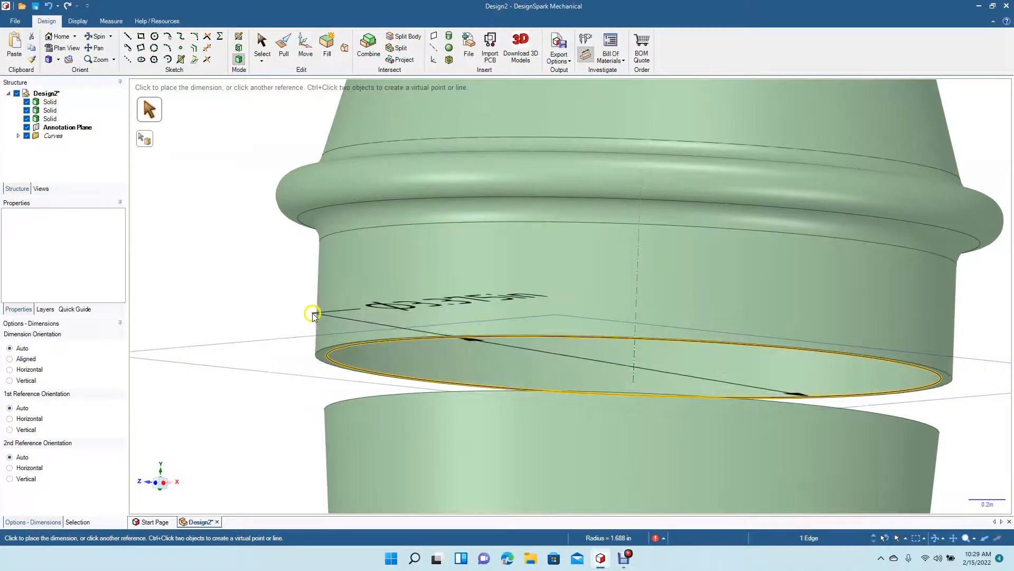
Return to the front view and delete the annotation plane at the bottom of the lid's skirt.
{"action": "left_click", "coordinate": [60, 60]}
{"action": "left_click", "coordinate": [70, 97]}
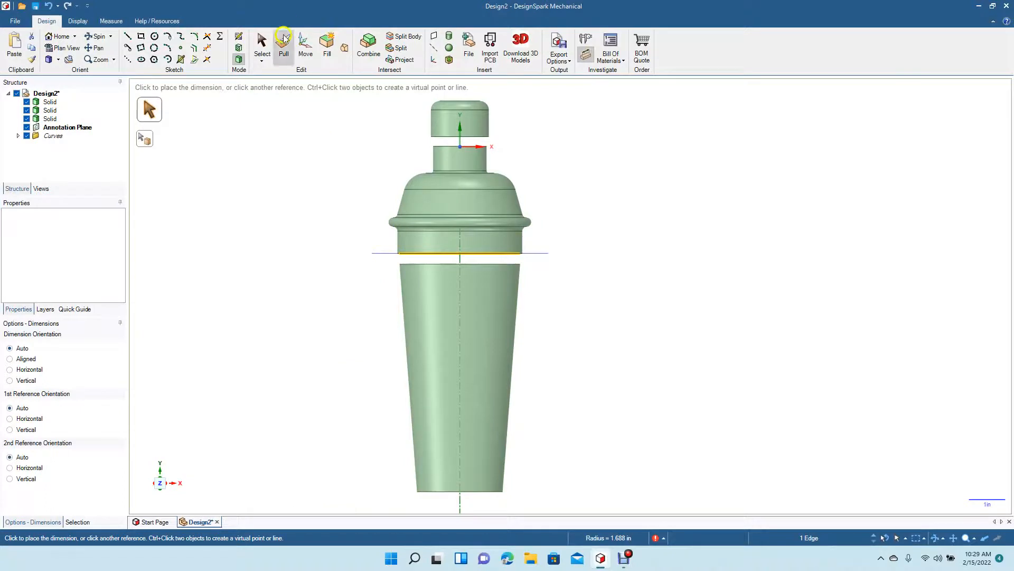
{"action": "left_click", "coordinate": [263, 48]}
{"action": "left_click", "coordinate": [382, 252]}
{"action": "key", "text": "Delete"}
{"action": "left_click", "coordinate": [347, 125]}
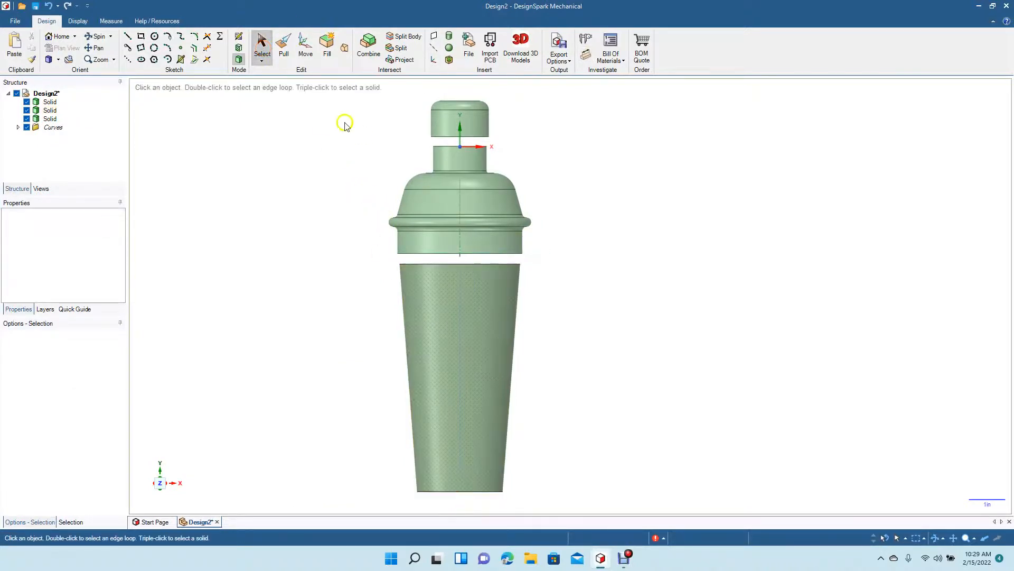
Round the cup's outer bottom edge with the Pull tool to a radius of about 0.11 in.
{"action": "mouse_move", "coordinate": [280, 184]}
{"action": "middle_mouse_down"}
{"action": "mouse_move", "coordinate": [279, 242]}
{"action": "mouse_move", "coordinate": [288, 164]}
{"action": "mouse_move", "coordinate": [265, 203]}
{"action": "mouse_move", "coordinate": [269, 183]}
{"action": "middle_mouse_up"}
{"action": "left_click", "coordinate": [470, 120]}
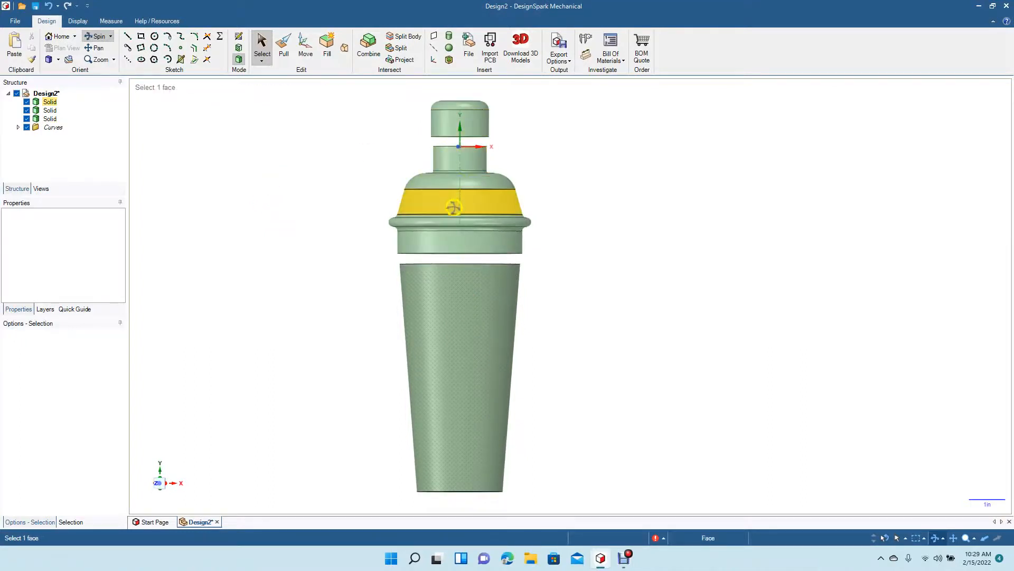
{"action": "left_click", "coordinate": [366, 250]}
{"action": "mouse_move", "coordinate": [367, 250]}
{"action": "middle_mouse_down"}
{"action": "mouse_move", "coordinate": [363, 315]}
{"action": "mouse_move", "coordinate": [381, 215]}
{"action": "mouse_move", "coordinate": [370, 237]}
{"action": "middle_mouse_up"}
{"action": "scroll", "coordinate": [370, 236], "scroll_direction": "up", "scroll_amount": 4}
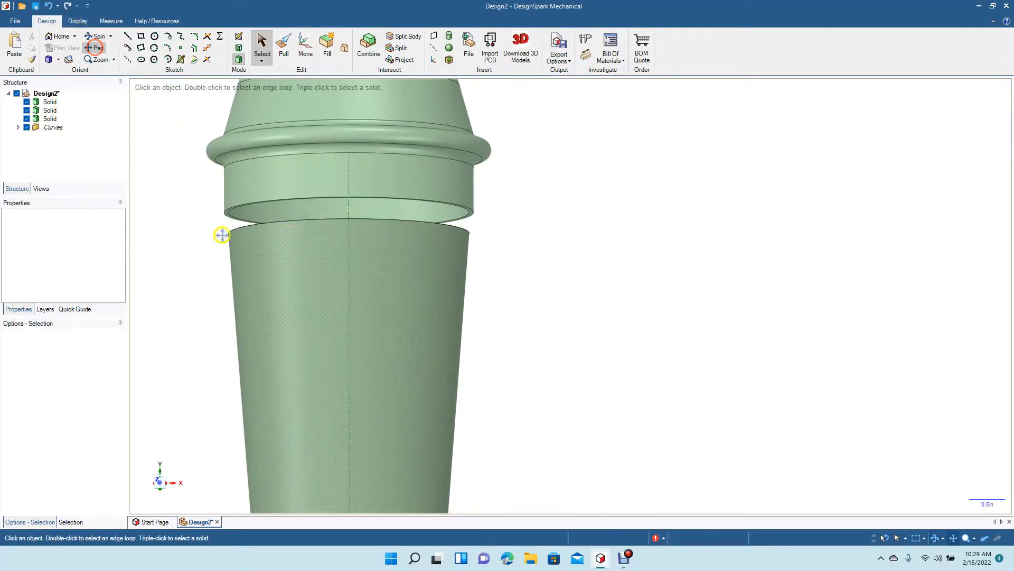
{"action": "left_click_drag", "start_coordinate": [206, 263], "coordinate": [303, 102]}
{"action": "left_click_drag", "start_coordinate": [259, 310], "coordinate": [268, 280]}
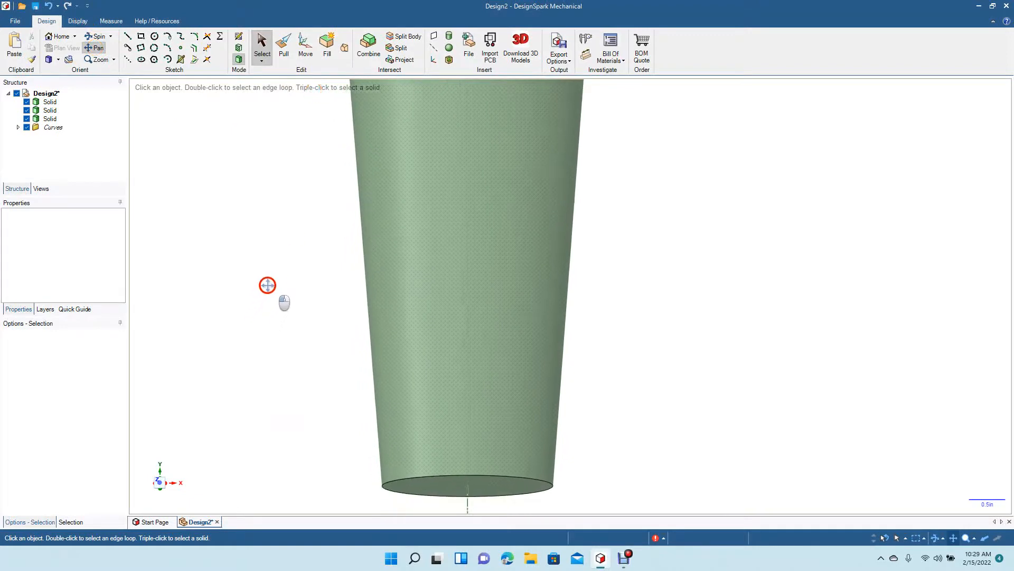
{"action": "left_click", "coordinate": [533, 486]}
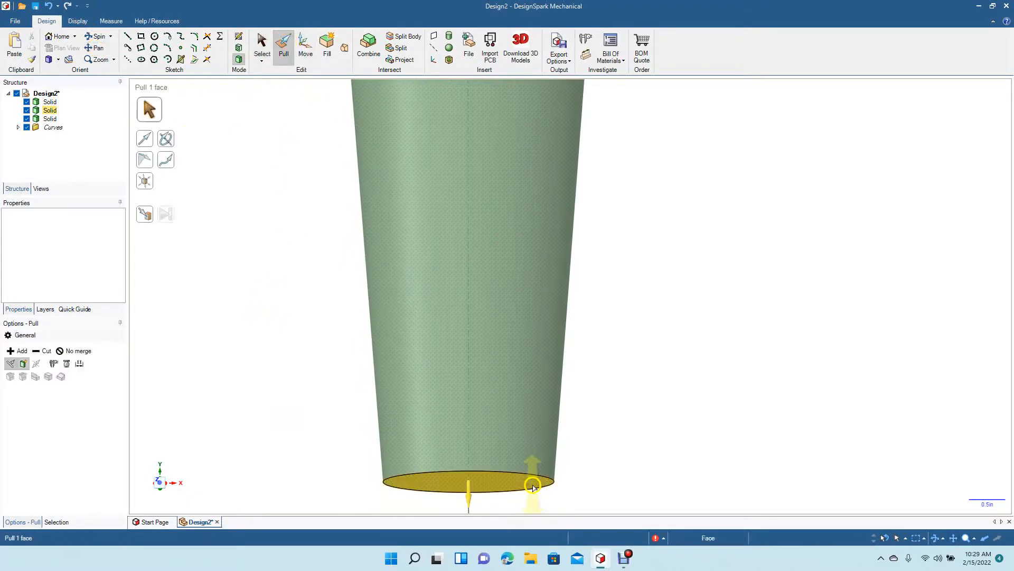
{"action": "left_click", "coordinate": [531, 479]}
{"action": "left_click_drag", "start_coordinate": [530, 478], "coordinate": [505, 469]}
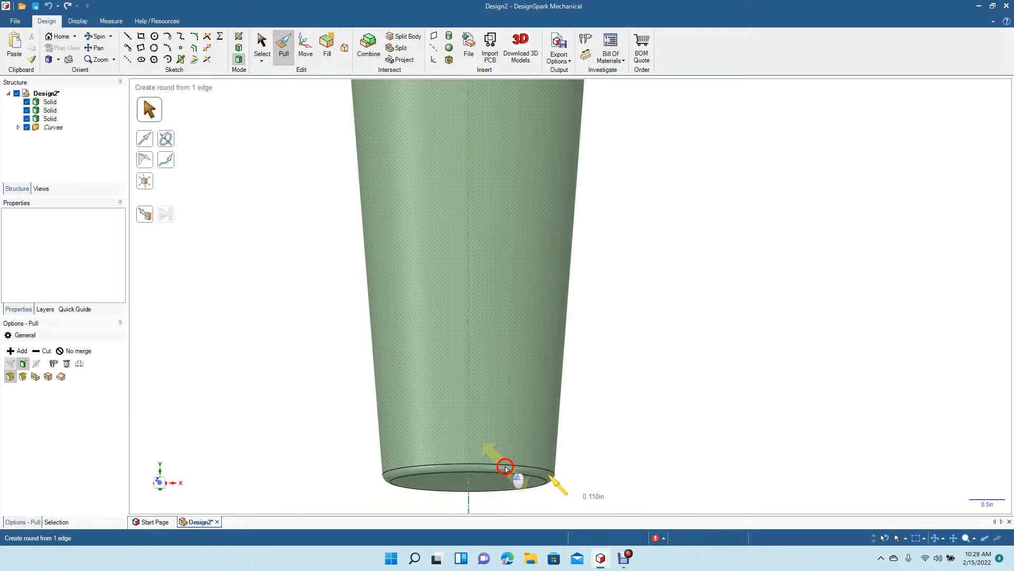
{"action": "left_click_drag", "start_coordinate": [505, 468], "coordinate": [505, 468]}
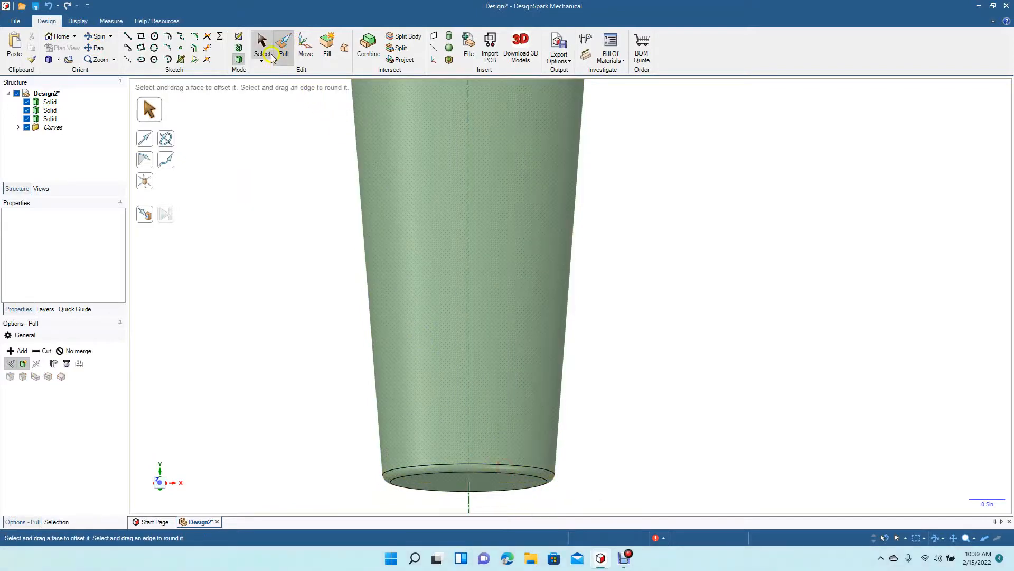
Look over the cup's rim and the lid, and bring the whole shaker back to the front view.
{"action": "left_click", "coordinate": [264, 53]}
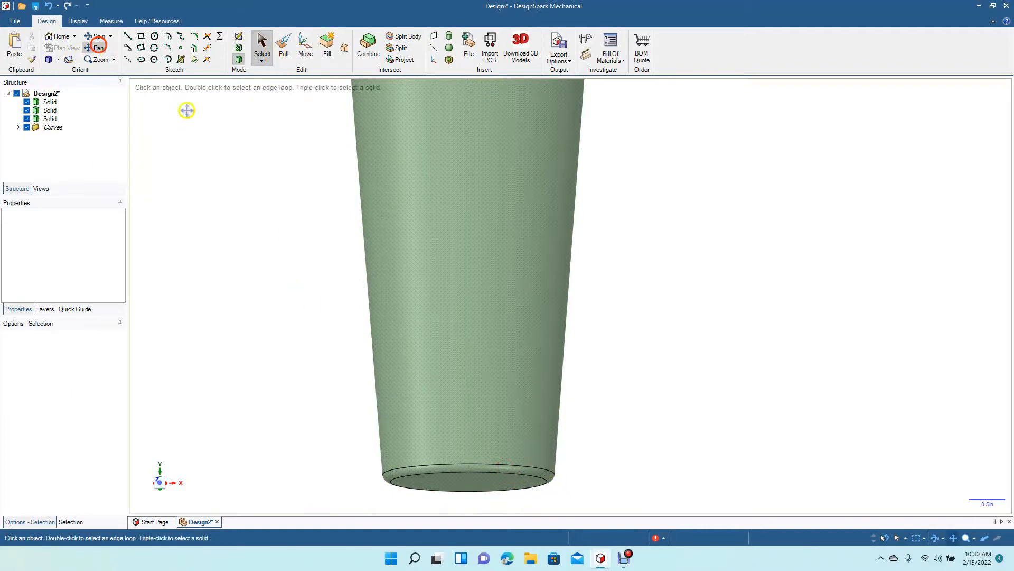
{"action": "middle_click_drag", "start_coordinate": [217, 129], "coordinate": [225, 330], "text": "shift"}
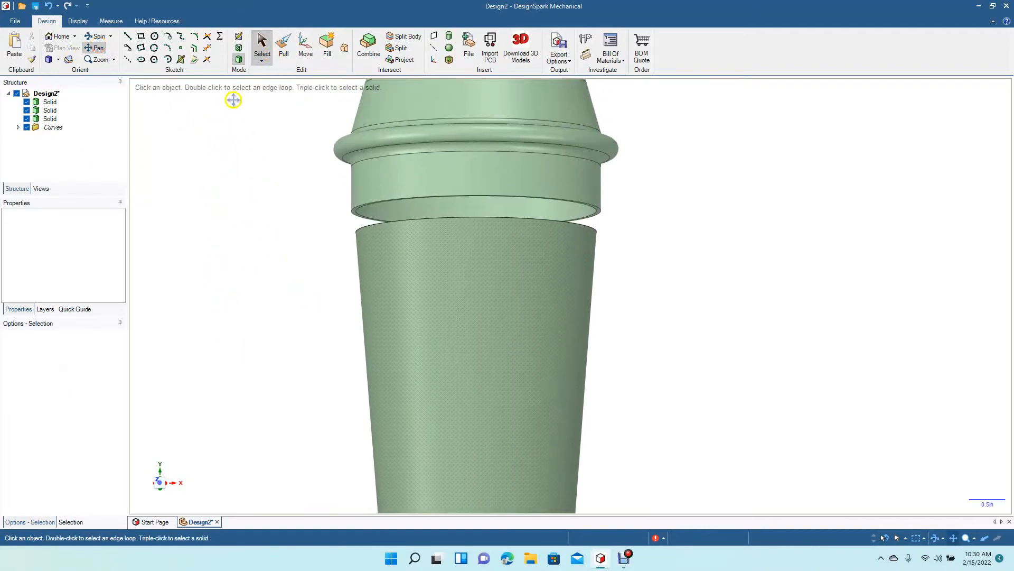
{"action": "middle_click_drag", "start_coordinate": [254, 125], "coordinate": [277, 262], "text": "shift"}
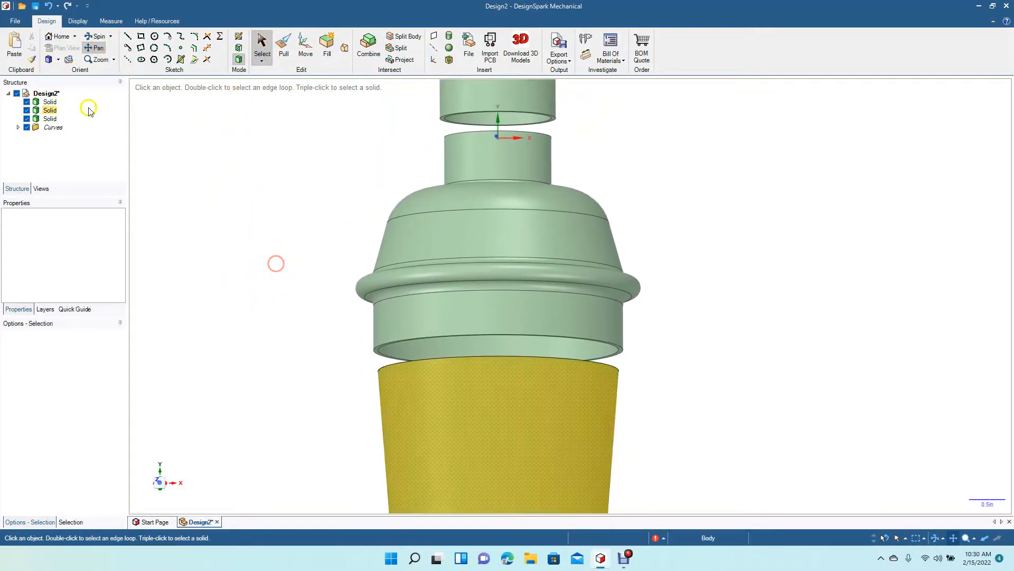
{"action": "left_click", "coordinate": [59, 60]}
{"action": "left_click", "coordinate": [74, 93]}
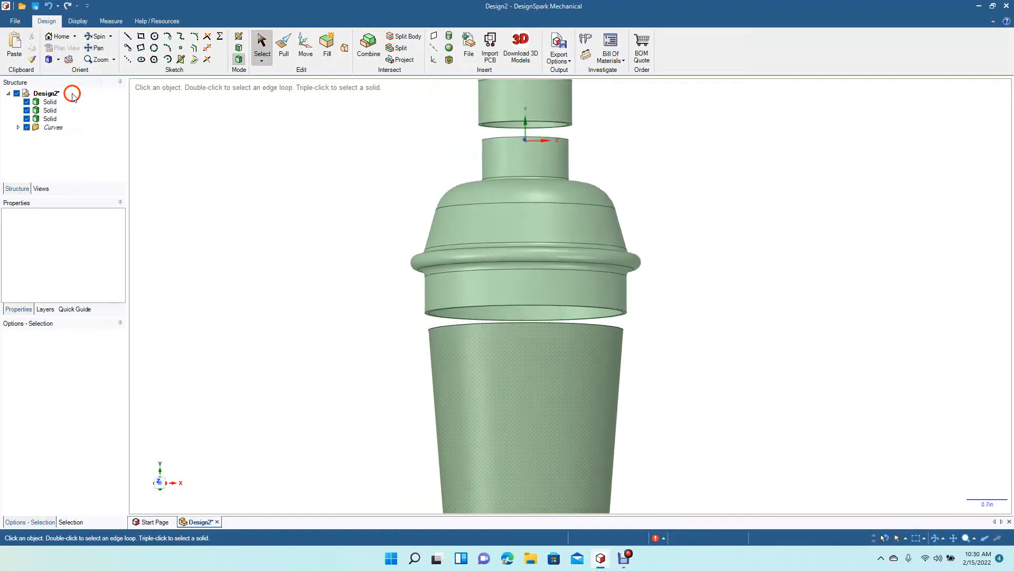